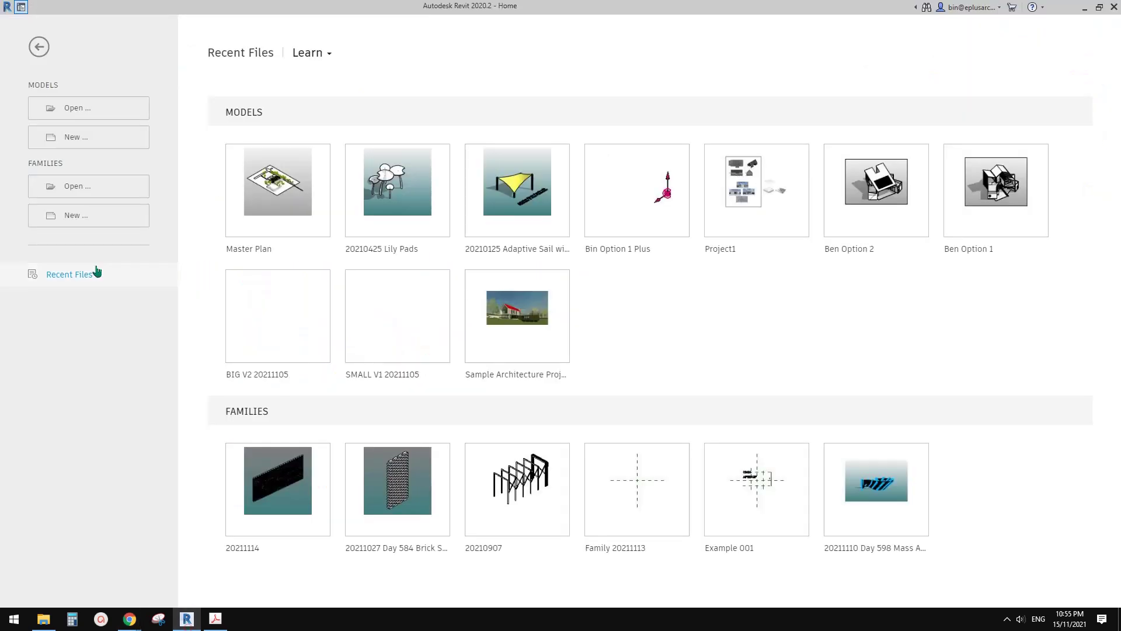
Create a new project from a built-in template
{"action": "left_click", "coordinate": [73, 141]}
{"action": "left_click", "coordinate": [490, 264]}
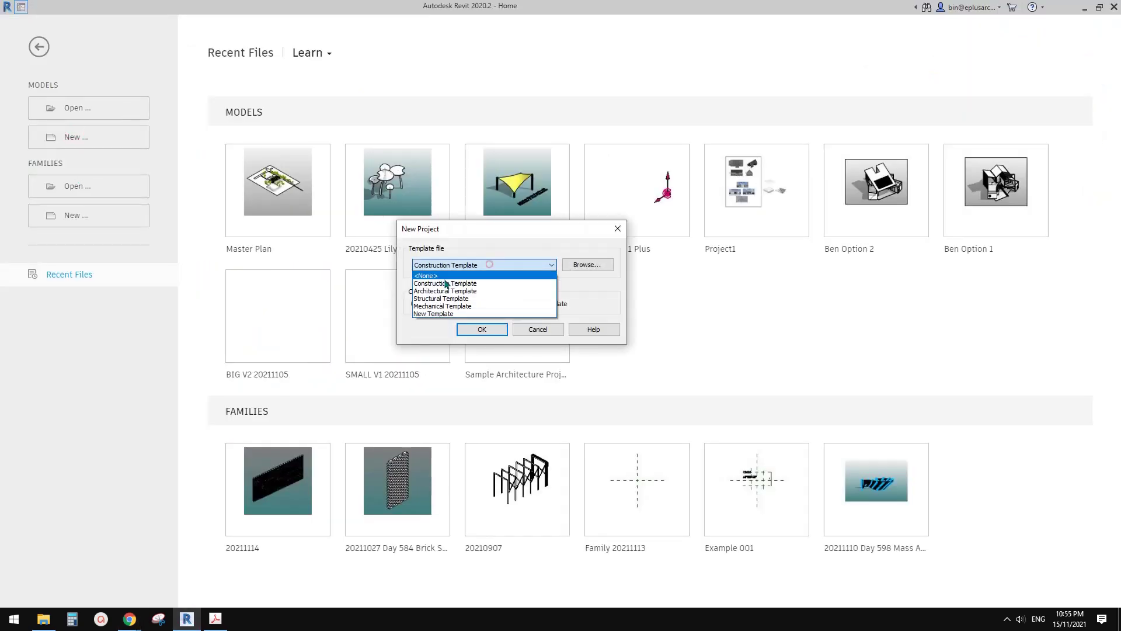
{"action": "left_click", "coordinate": [444, 285]}
{"action": "left_click", "coordinate": [482, 329]}
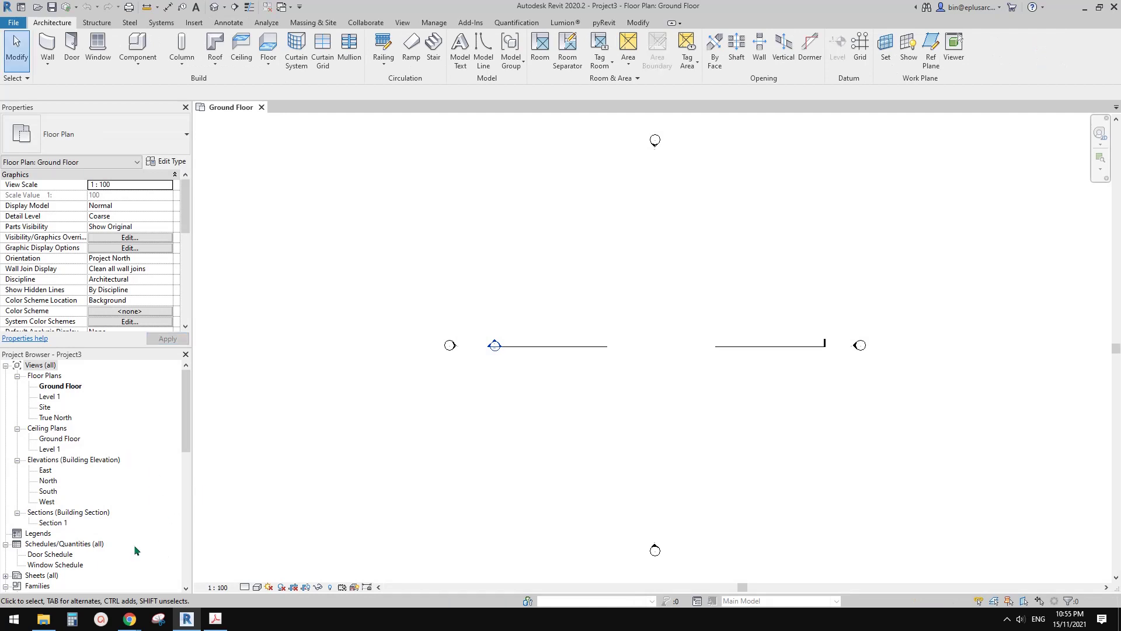
Switch to the Google Docs notes, examine the "subregion" item in the copy-and-paste list, and return to Revit
{"action": "mouse_move", "coordinate": [130, 618]}
{"action": "left_click", "coordinate": [193, 572]}
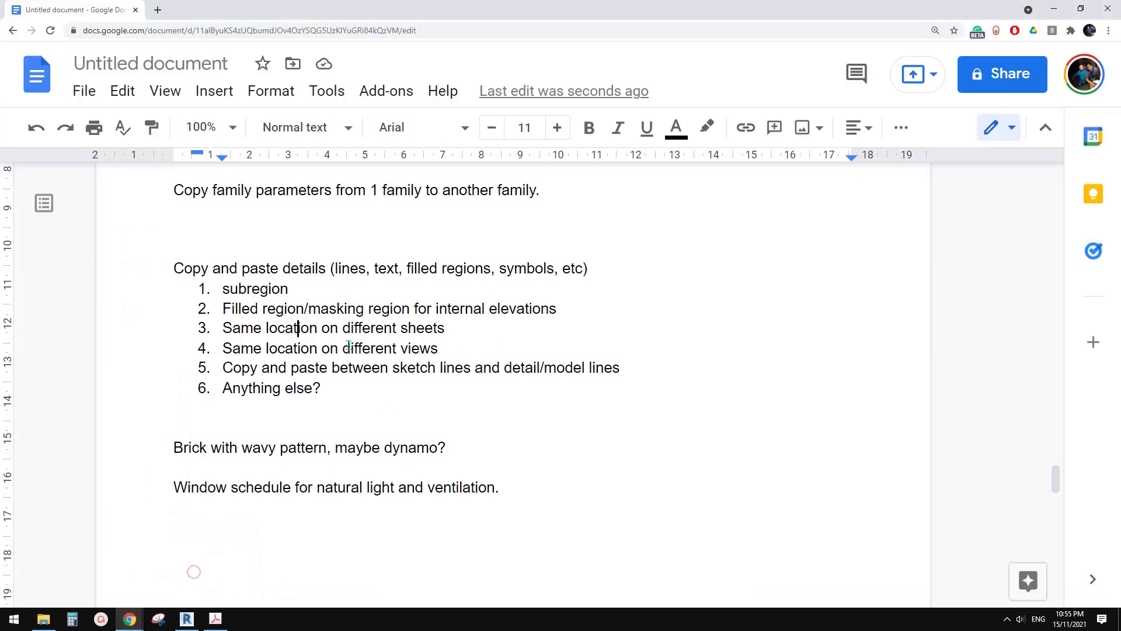
{"action": "double_click", "coordinate": [226, 290]}
{"action": "left_click", "coordinate": [309, 290]}
{"action": "left_click", "coordinate": [194, 618]}
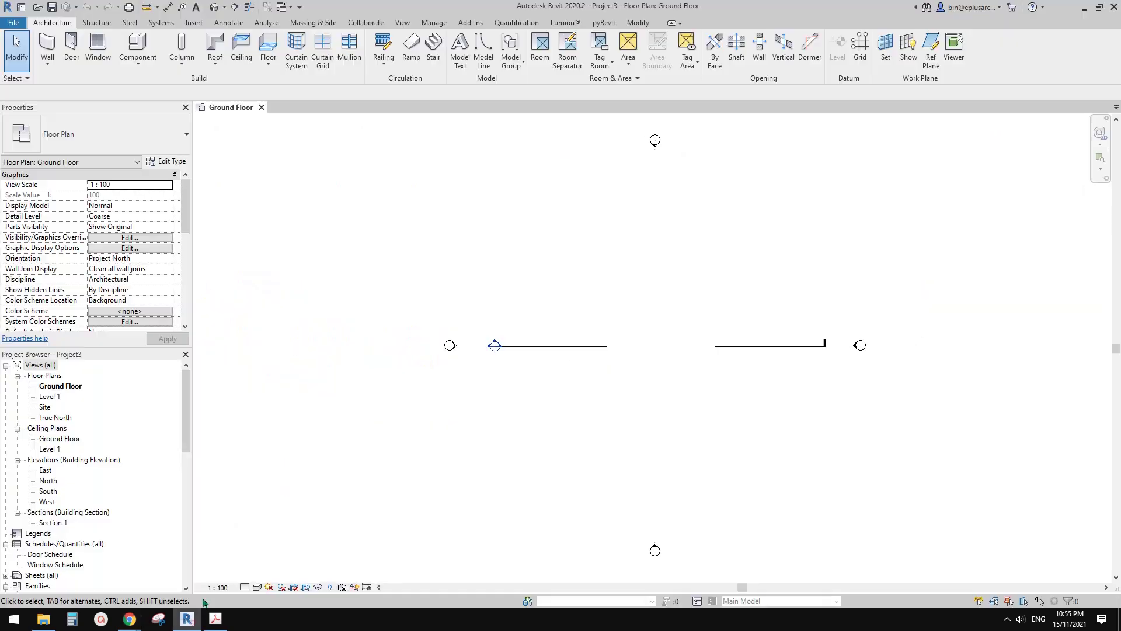
In the Site floor plan, create a roughly rectangular toposurface from four points around the project base point
{"action": "double_click", "coordinate": [45, 408]}
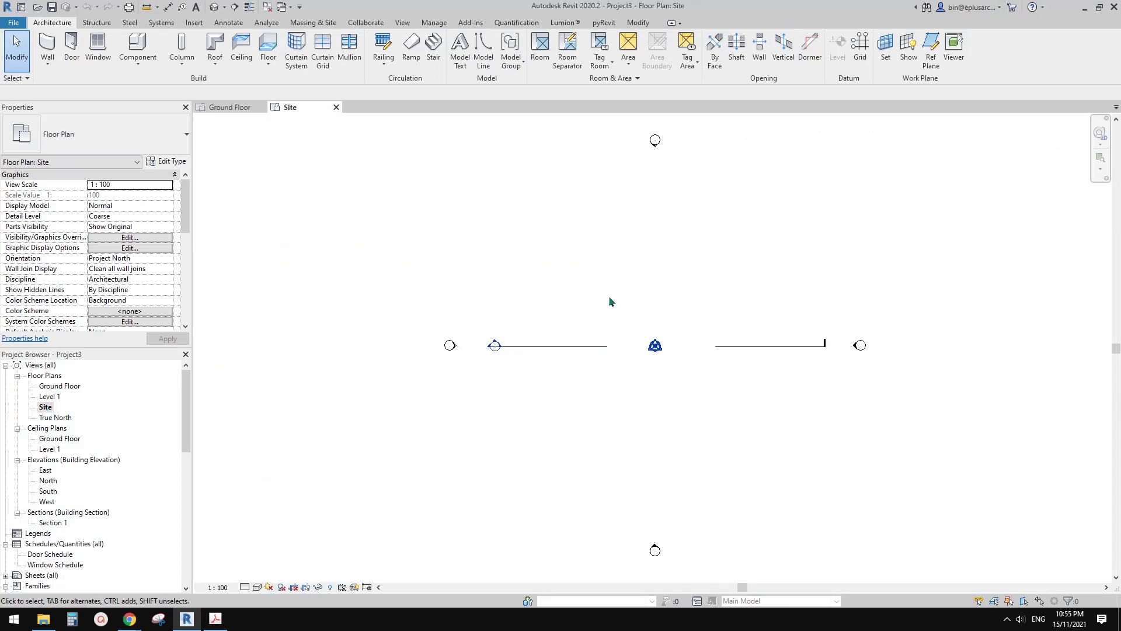
{"action": "scroll", "coordinate": [609, 301], "scroll_direction": "up", "scroll_amount": 2}
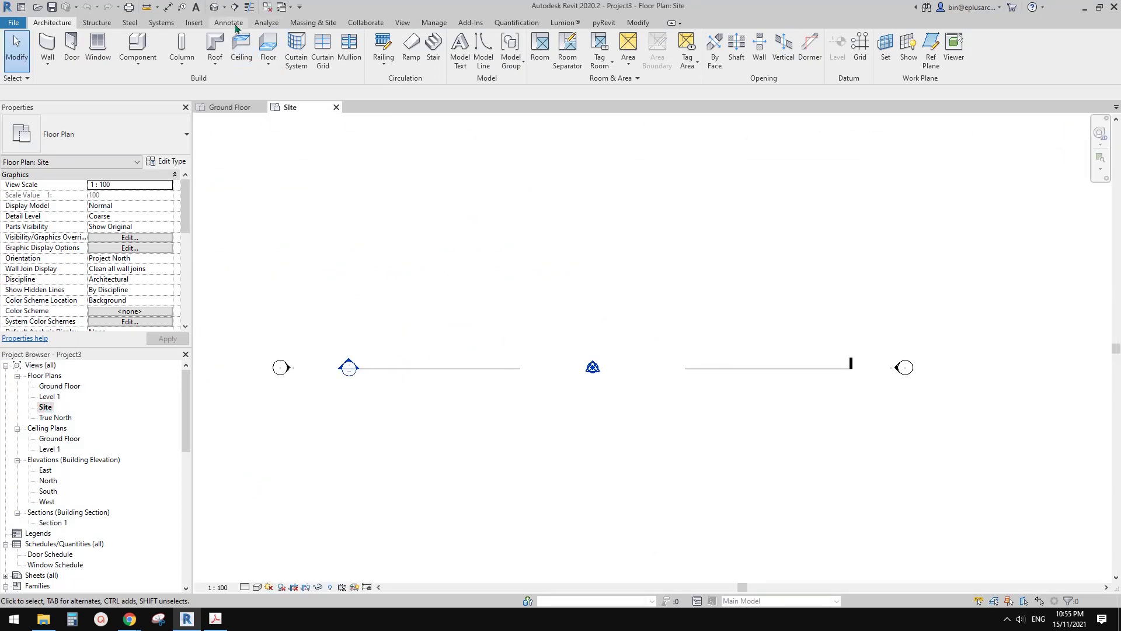
{"action": "left_click", "coordinate": [319, 24]}
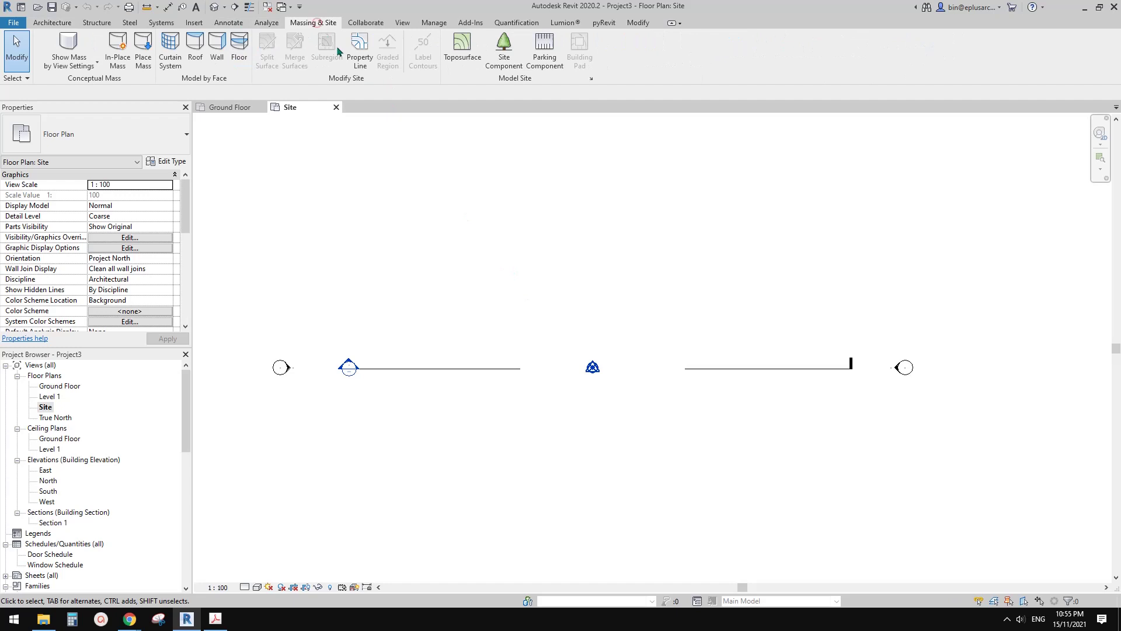
{"action": "left_click", "coordinate": [461, 54]}
{"action": "left_click", "coordinate": [485, 270]}
{"action": "left_click", "coordinate": [701, 264]}
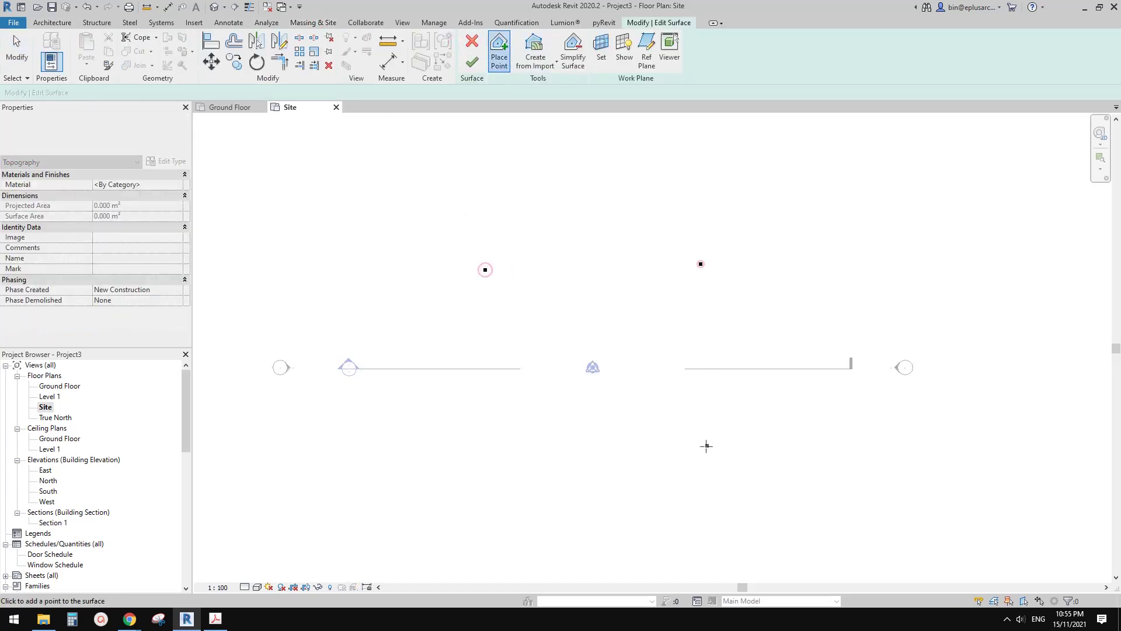
{"action": "left_click", "coordinate": [706, 446]}
{"action": "left_click", "coordinate": [489, 450]}
{"action": "scroll", "coordinate": [631, 383], "scroll_direction": "up", "scroll_amount": 2}
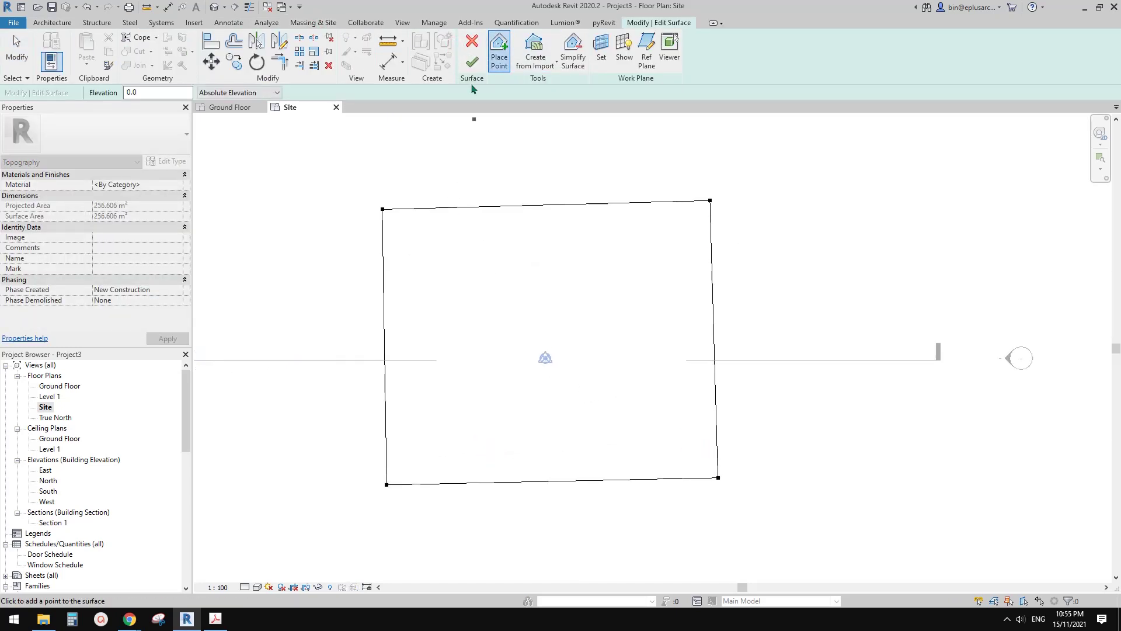
{"action": "left_click", "coordinate": [472, 61]}
Start a subregion and sketch an S-shaped spline crossing the toposurface from beyond its upper edge to below its lower edge
{"action": "scroll", "coordinate": [612, 339], "scroll_direction": "up", "scroll_amount": 1}
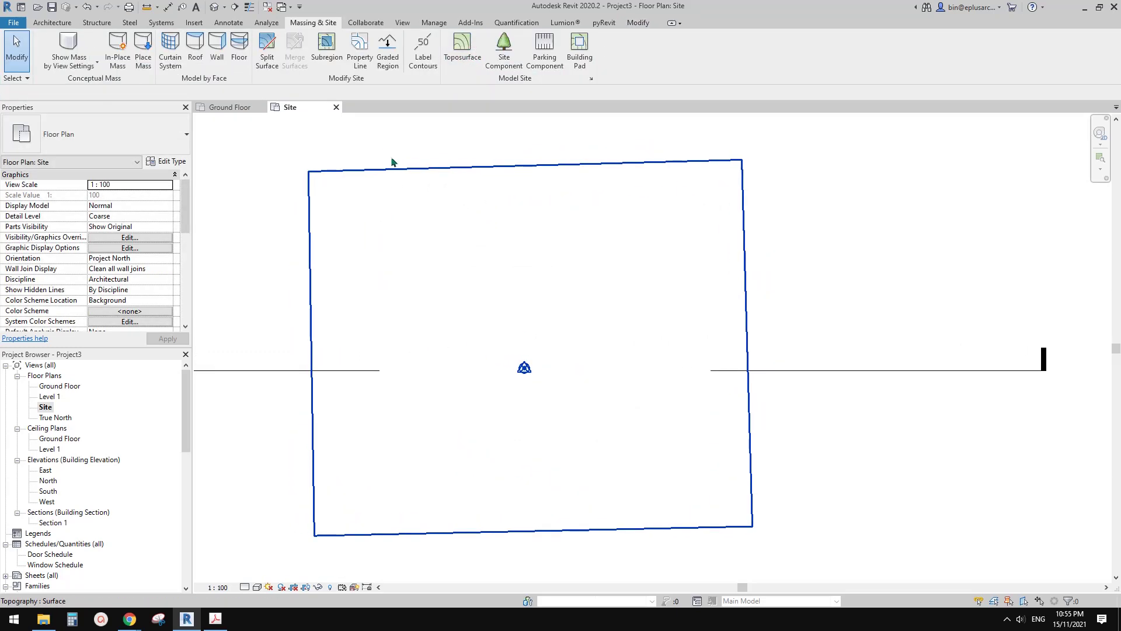
{"action": "left_click", "coordinate": [326, 49]}
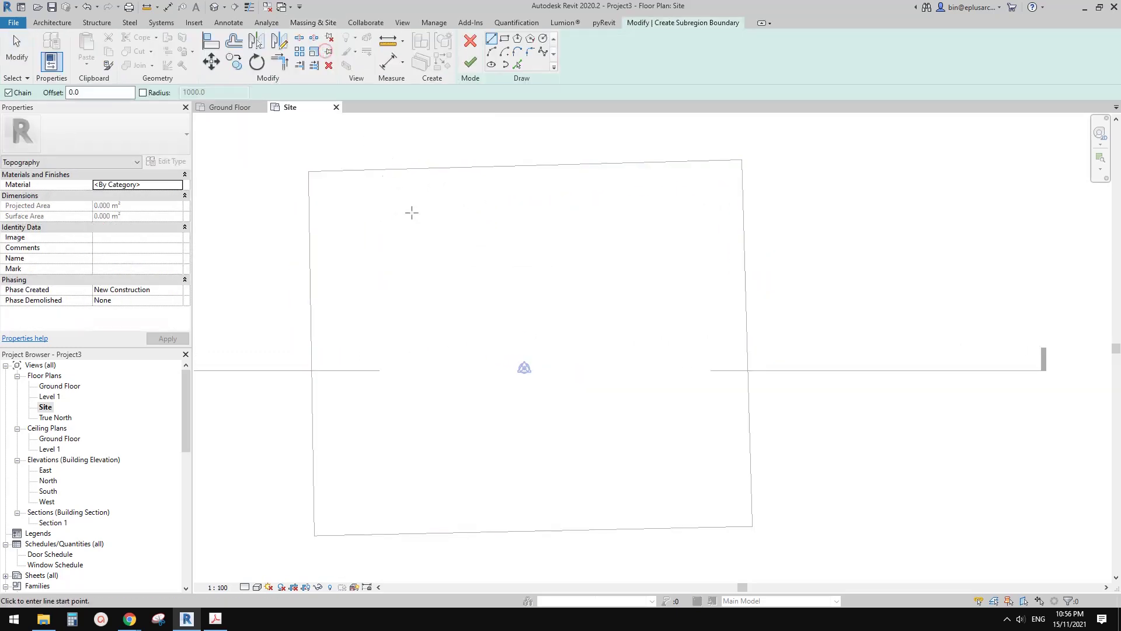
{"action": "left_click", "coordinate": [543, 52]}
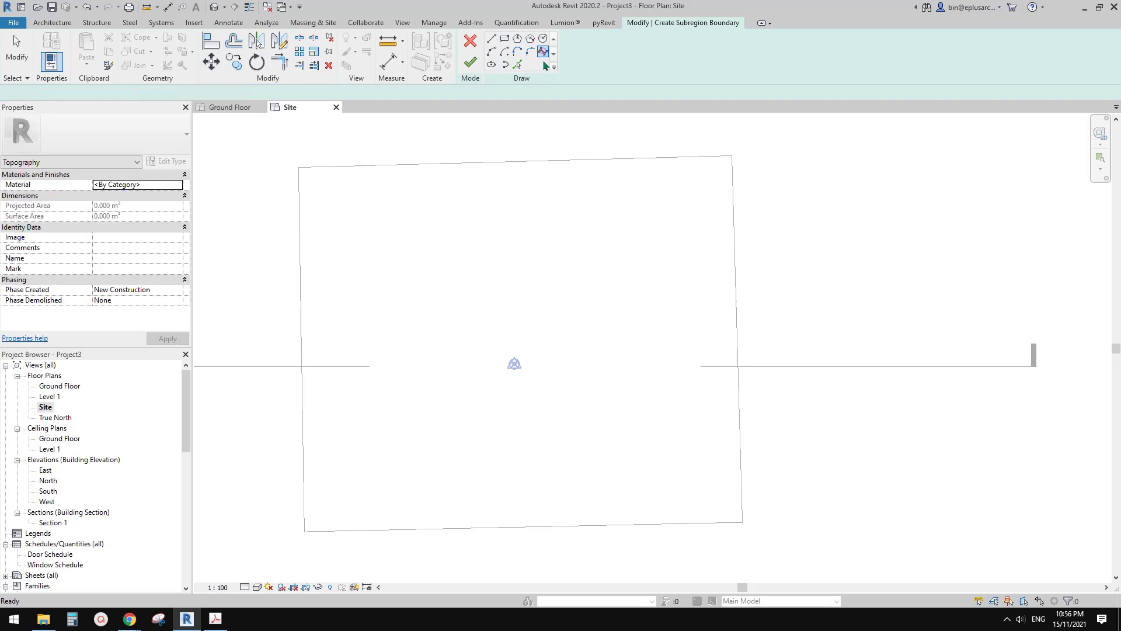
{"action": "left_click", "coordinate": [537, 145]}
{"action": "left_click", "coordinate": [478, 227]}
{"action": "left_click", "coordinate": [487, 423]}
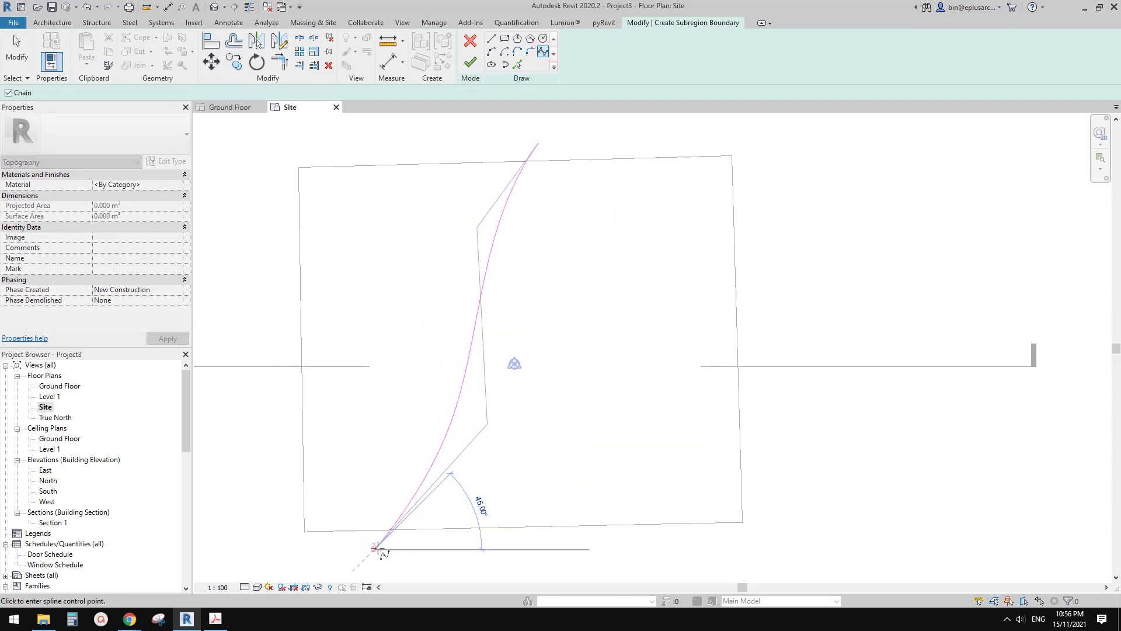
Sketch a second spline across the toposurface just to the left of the first, as the subregion's other side
{"action": "left_click", "coordinate": [347, 545]}
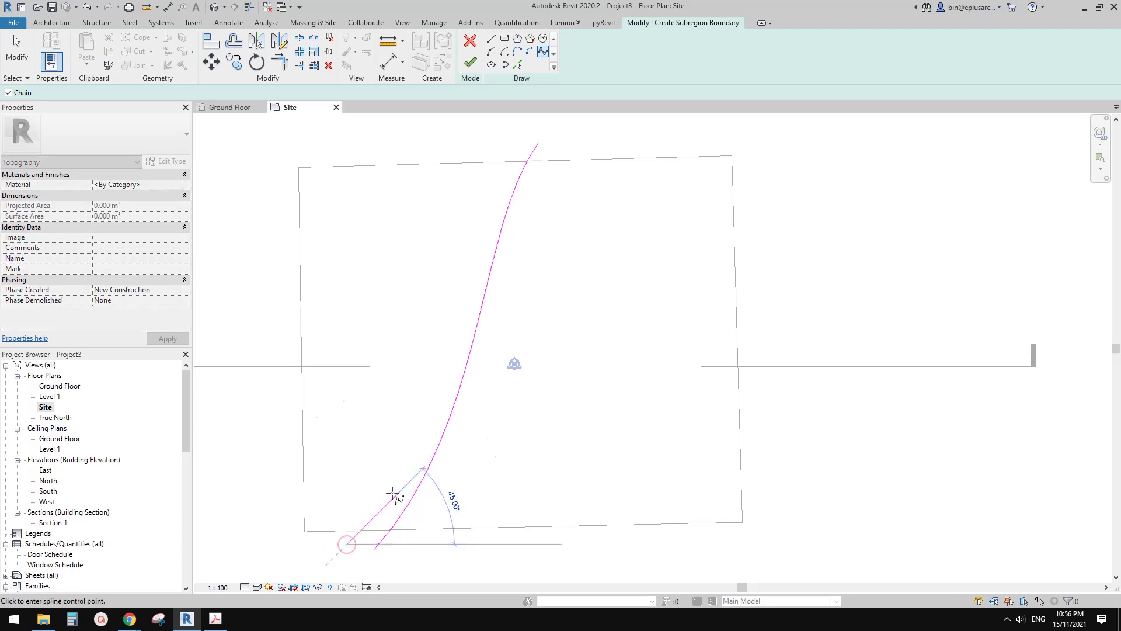
{"action": "left_click", "coordinate": [395, 496]}
{"action": "left_click", "coordinate": [460, 268]}
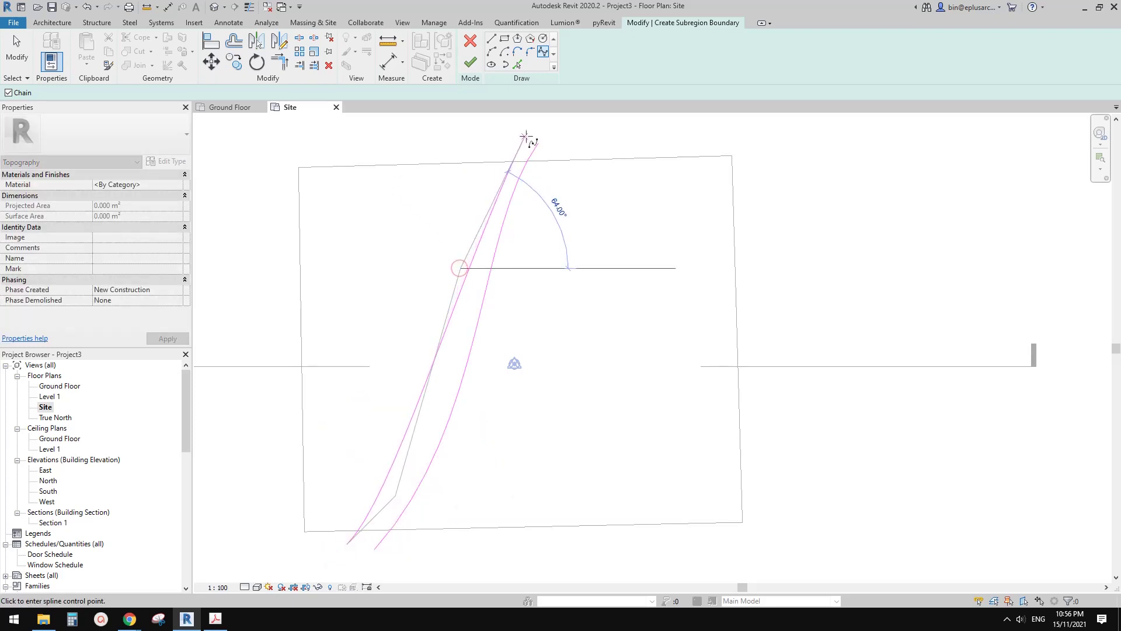
{"action": "left_click", "coordinate": [525, 136]}
{"action": "key", "text": "Escape"}
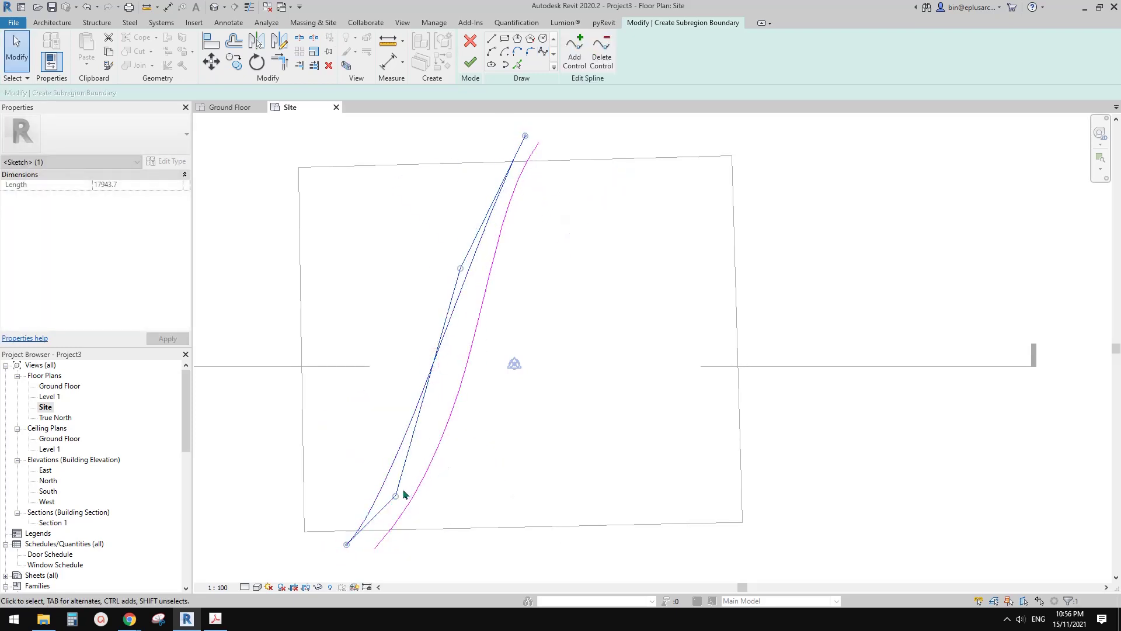
Reshape the second spline by moving its two inner control points so it follows the first spline's curve
{"action": "left_click_drag", "start_coordinate": [396, 496], "coordinate": [433, 428]}
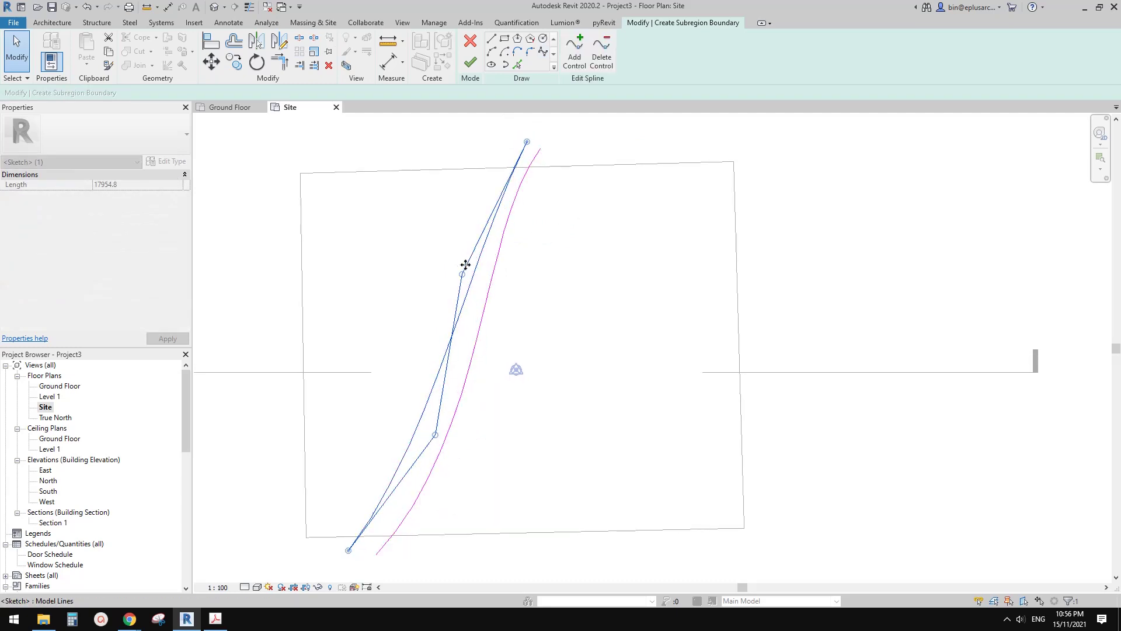
{"action": "left_click_drag", "start_coordinate": [465, 265], "coordinate": [462, 225]}
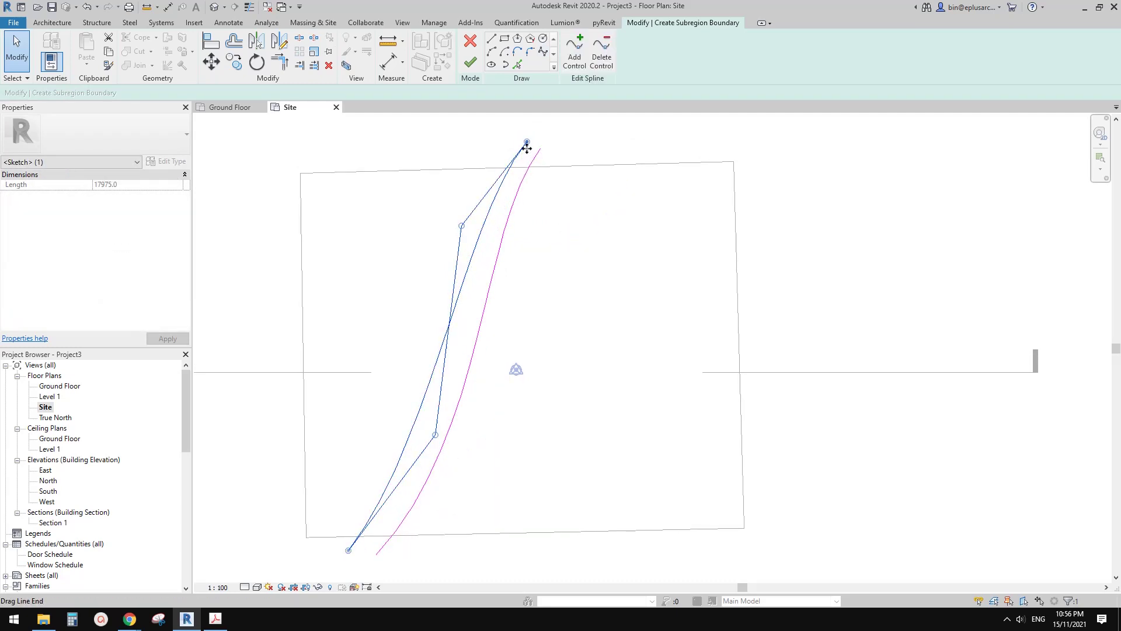
{"action": "mouse_move", "coordinate": [526, 271]}
{"action": "middle_mouse_down"}
{"action": "mouse_move", "coordinate": [512, 245]}
{"action": "mouse_move", "coordinate": [490, 290]}
{"action": "middle_mouse_up"}
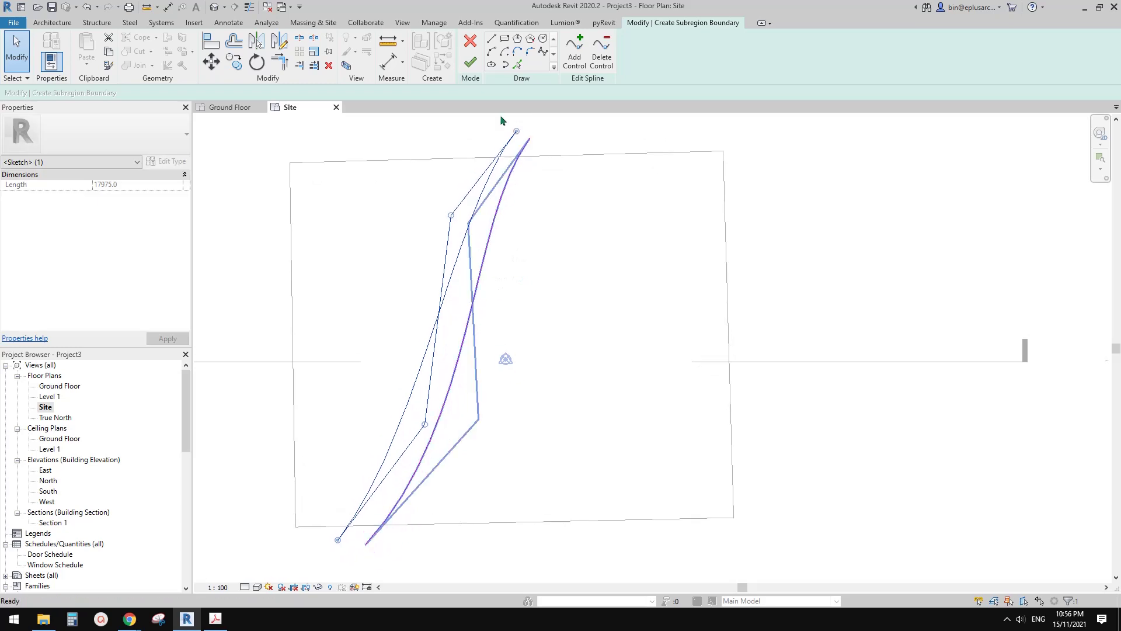
{"action": "key", "text": "Escape"}
Close both ends of the path outline with straight lines between the spline endpoints and finish the subregion
{"action": "left_click", "coordinate": [493, 39]}
{"action": "scroll", "coordinate": [531, 131], "scroll_direction": "up", "scroll_amount": 3}
{"action": "left_click", "coordinate": [531, 142]}
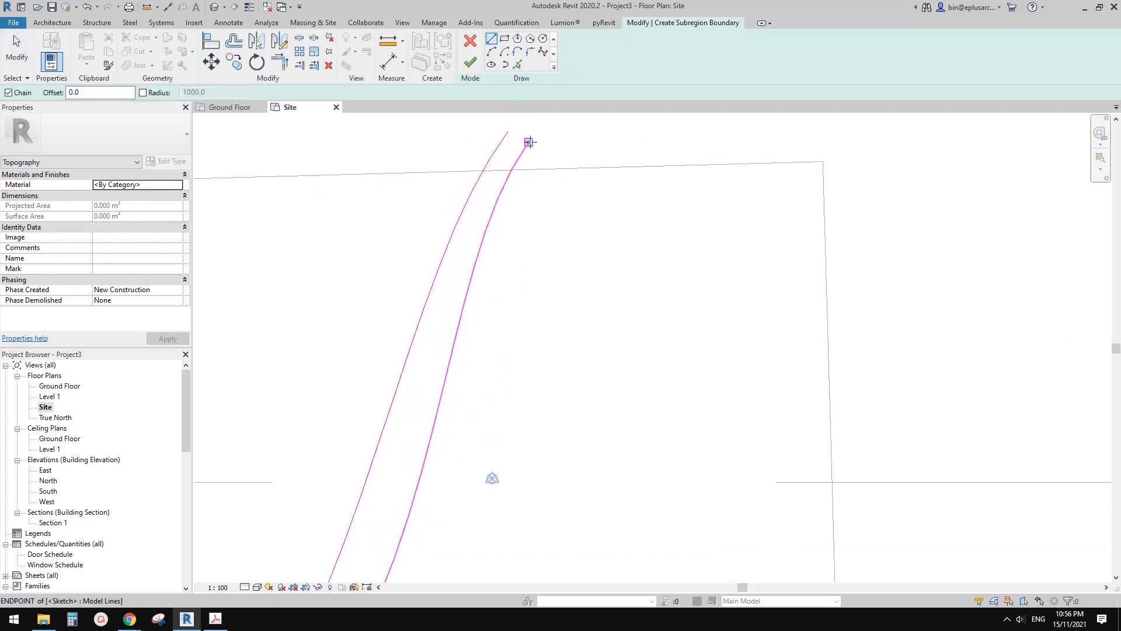
{"action": "key", "text": "Escape"}
{"action": "scroll", "coordinate": [499, 332], "scroll_direction": "down", "scroll_amount": 3}
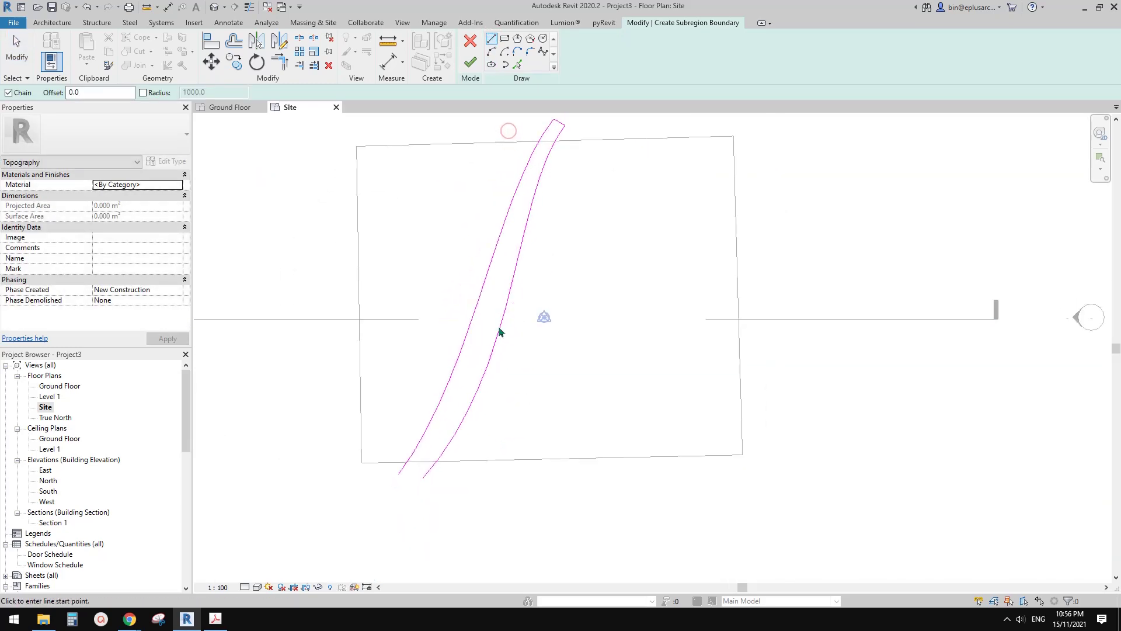
{"action": "left_click", "coordinate": [399, 475]}
{"action": "left_click", "coordinate": [423, 477]}
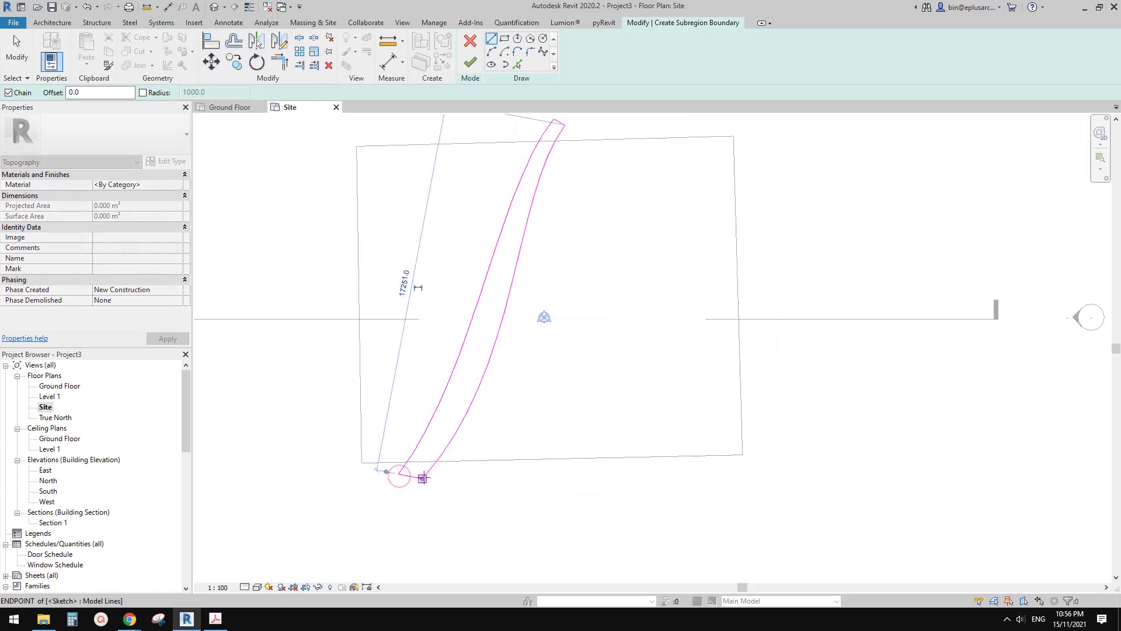
{"action": "middle_click_drag", "start_coordinate": [510, 218], "coordinate": [461, 216]}
{"action": "left_click", "coordinate": [471, 62]}
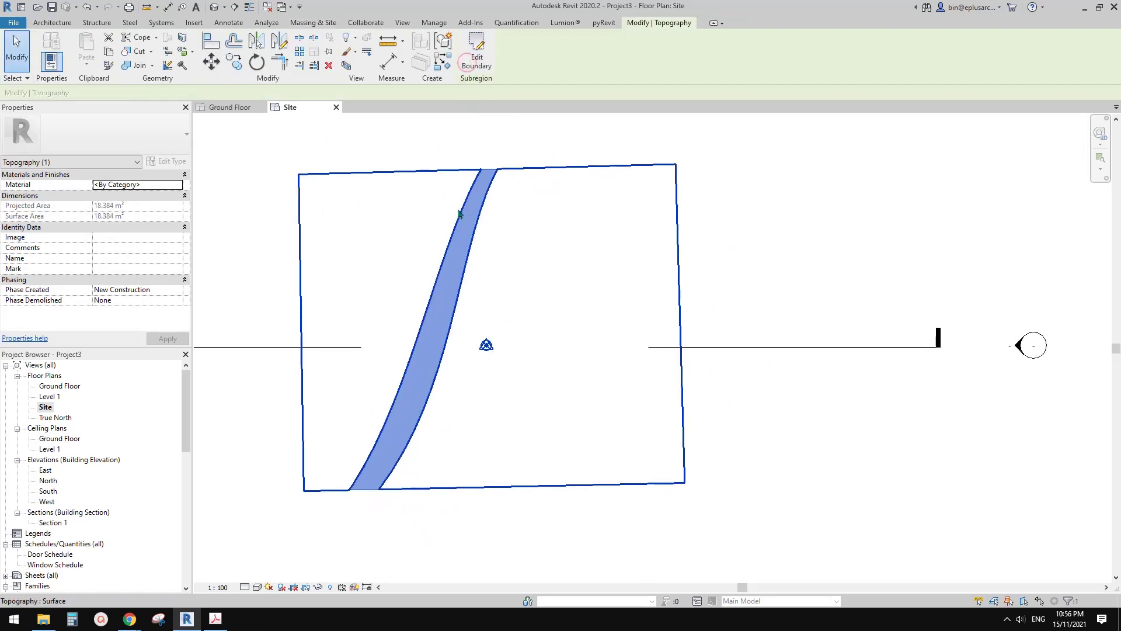
Select the surrounding toposurface to examine it separately from the path subregion, and clear the selection
{"action": "key", "text": "Escape"}
{"action": "left_click", "coordinate": [525, 271]}
{"action": "left_click", "coordinate": [535, 242]}
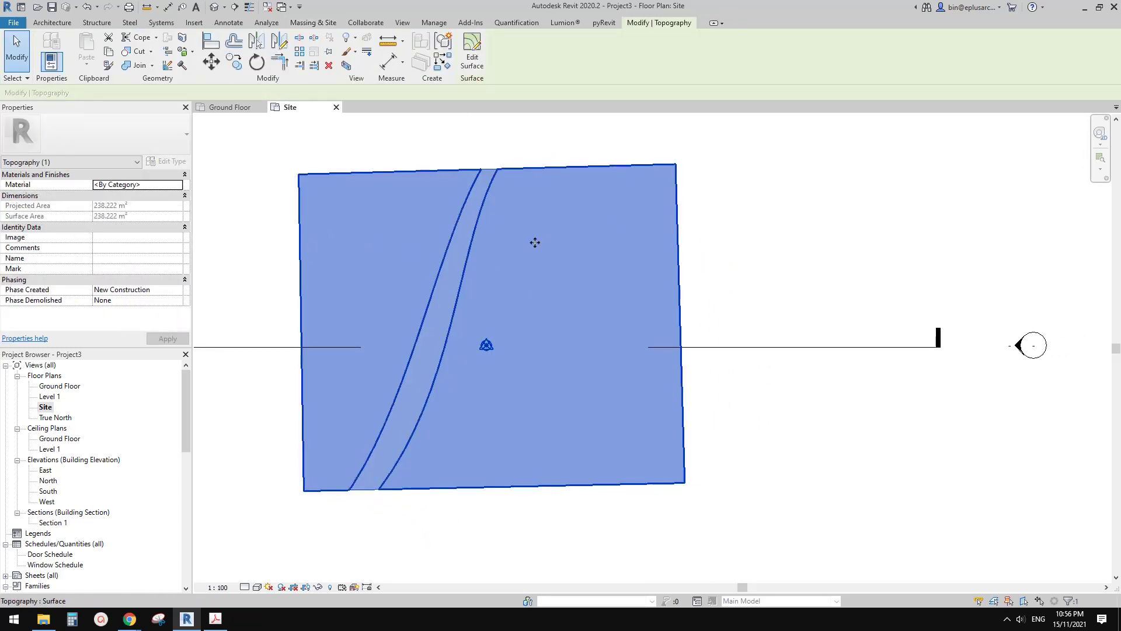
{"action": "key", "text": "Escape"}
{"action": "middle_click_drag", "start_coordinate": [471, 280], "coordinate": [490, 278]}
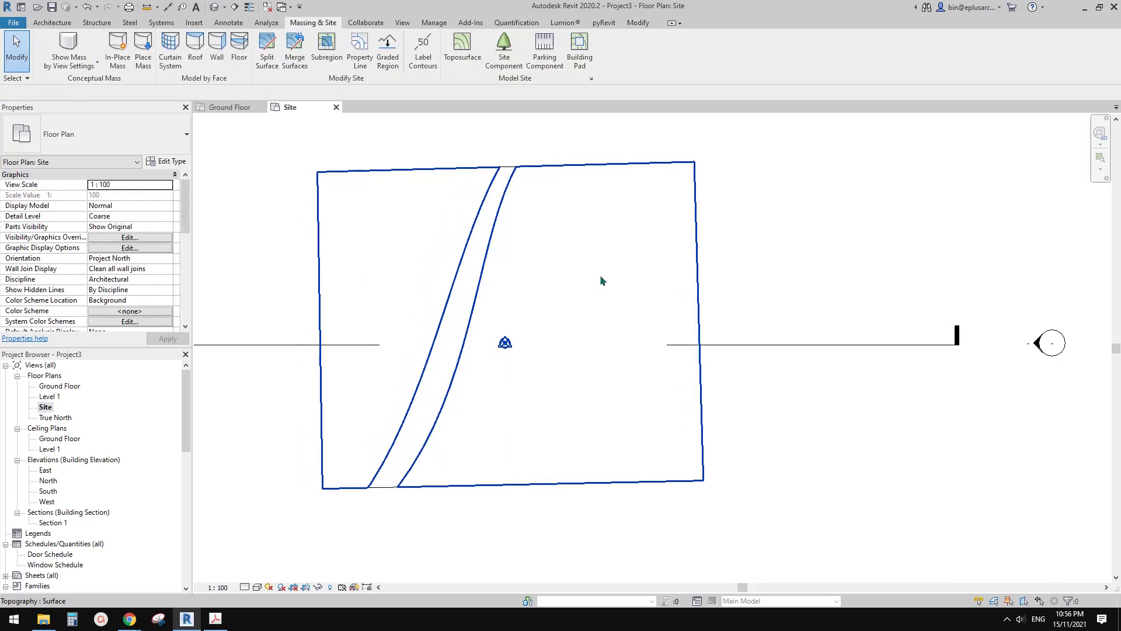
Create a new material named grass for the surrounding toposurface
{"action": "left_click", "coordinate": [601, 275]}
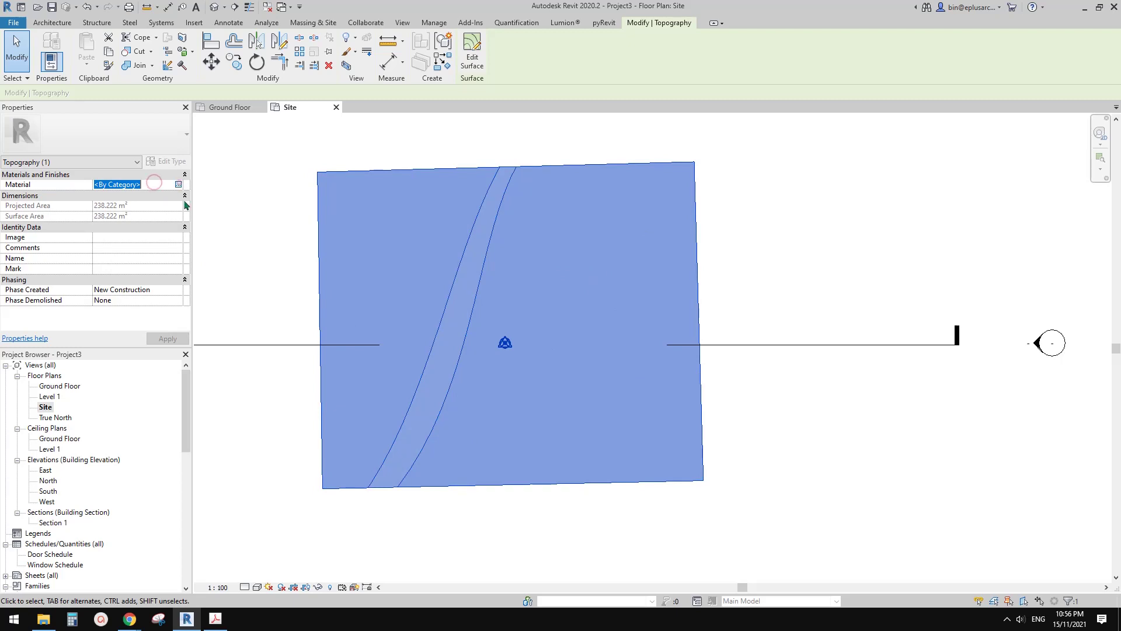
{"action": "left_click", "coordinate": [178, 184]}
{"action": "left_click", "coordinate": [256, 501]}
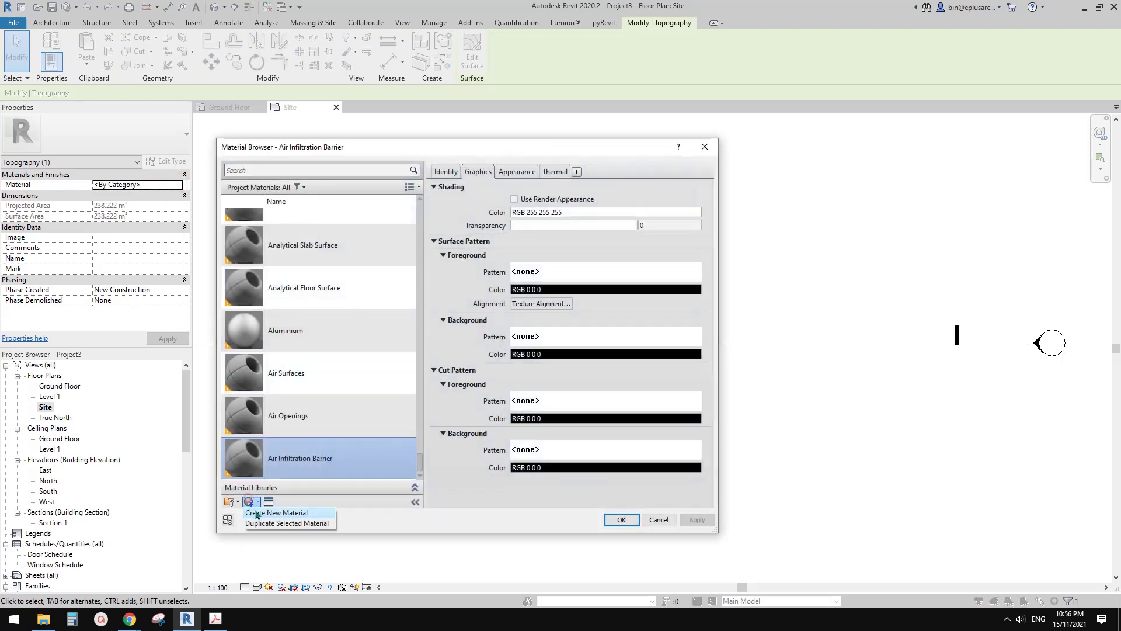
{"action": "left_click", "coordinate": [256, 514]}
{"action": "right_click", "coordinate": [311, 334]}
{"action": "left_click", "coordinate": [337, 367]}
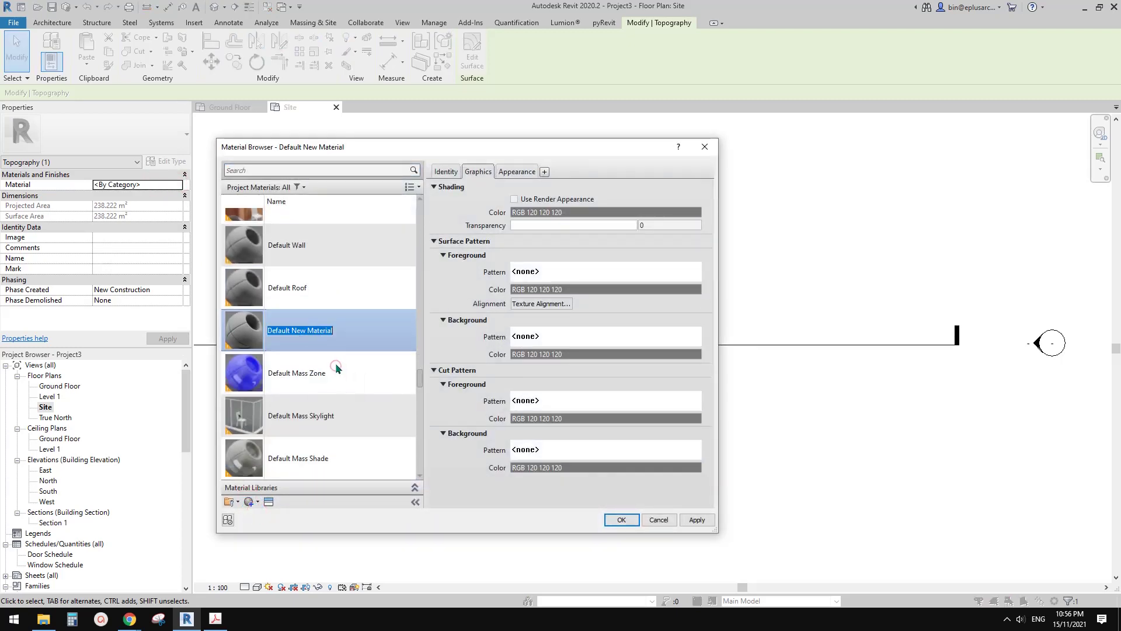
{"action": "type", "text": "grass"}
Set the grass material's appearance color to RGB 206 255 206
{"action": "left_click", "coordinate": [529, 174]}
{"action": "left_click", "coordinate": [595, 299]}
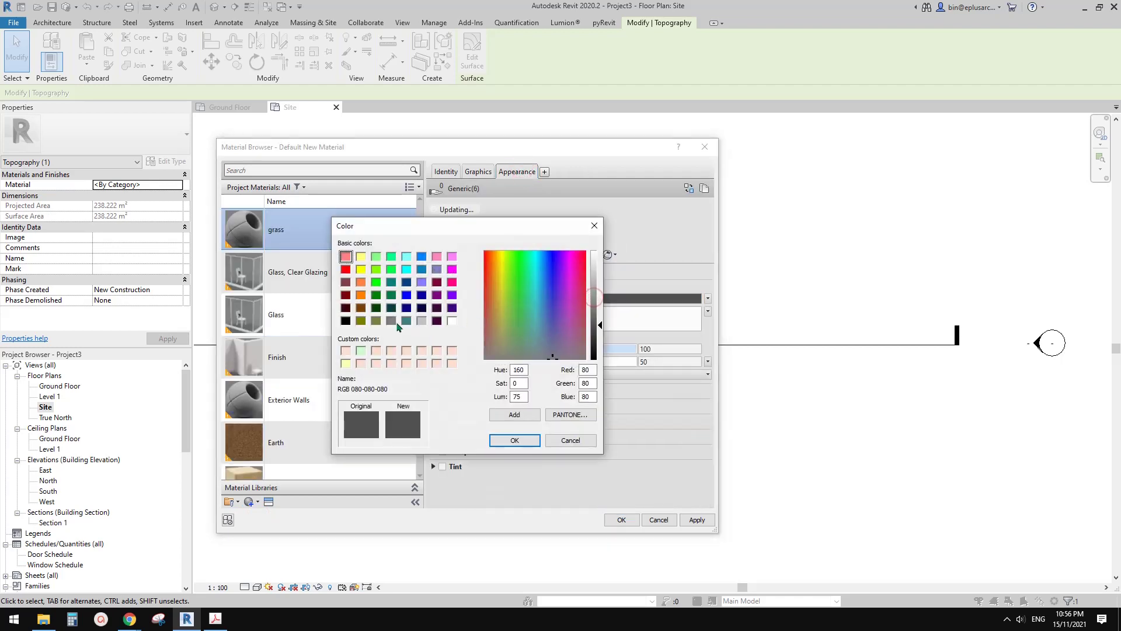
{"action": "left_click", "coordinate": [361, 350]}
{"action": "left_click", "coordinate": [514, 440]}
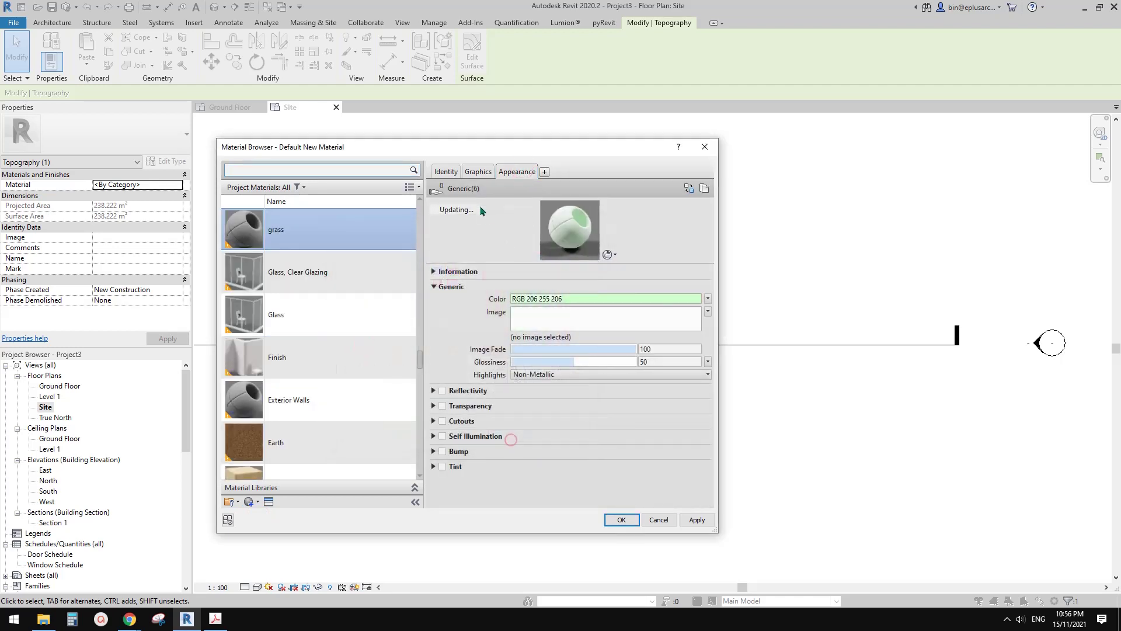
Use the render appearance for the grass material's shading and assign the material to the surrounding toposurface
{"action": "left_click", "coordinate": [478, 173]}
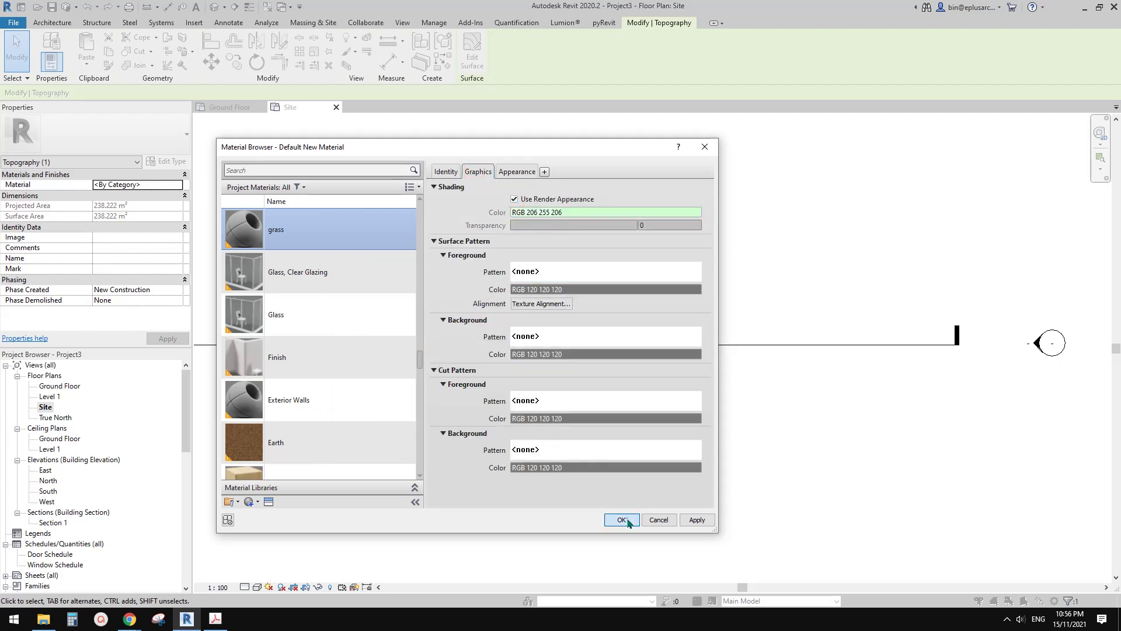
{"action": "left_click", "coordinate": [625, 519]}
{"action": "left_click", "coordinate": [820, 443]}
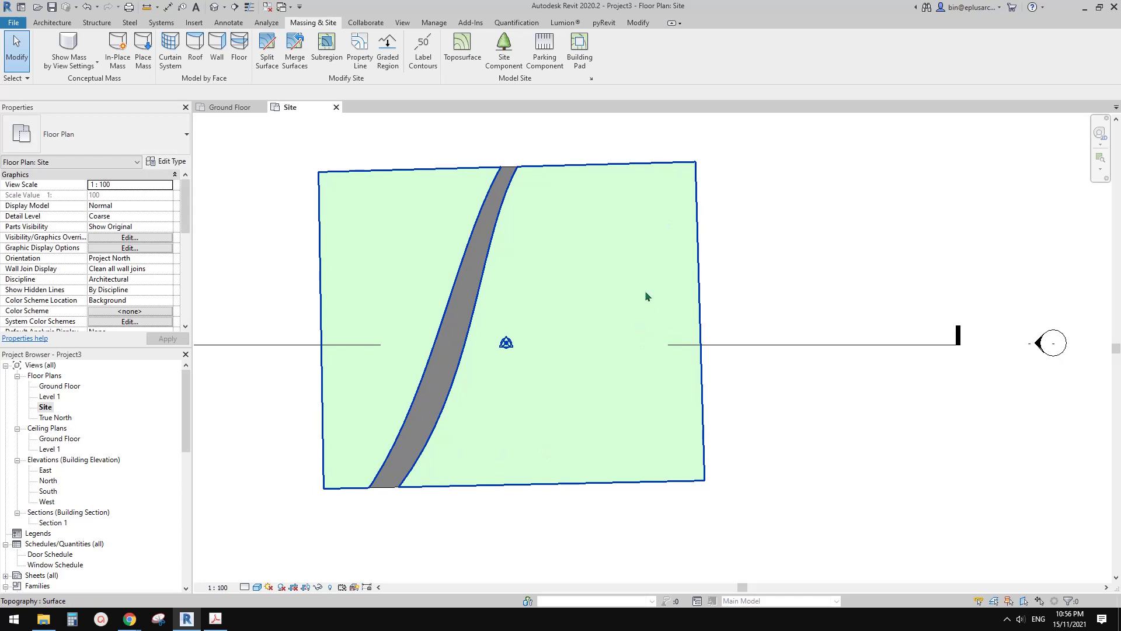
Create a new material named footpath for the curved path subregion
{"action": "scroll", "coordinate": [496, 403], "scroll_direction": "up", "scroll_amount": 1}
{"action": "left_click", "coordinate": [449, 374]}
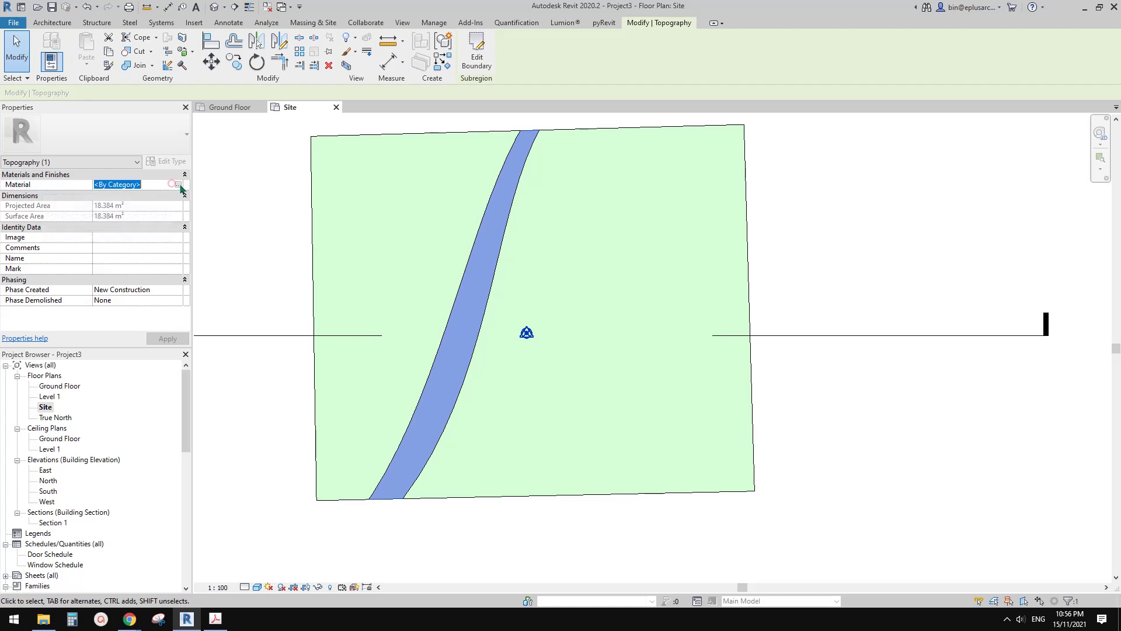
{"action": "left_click", "coordinate": [178, 184]}
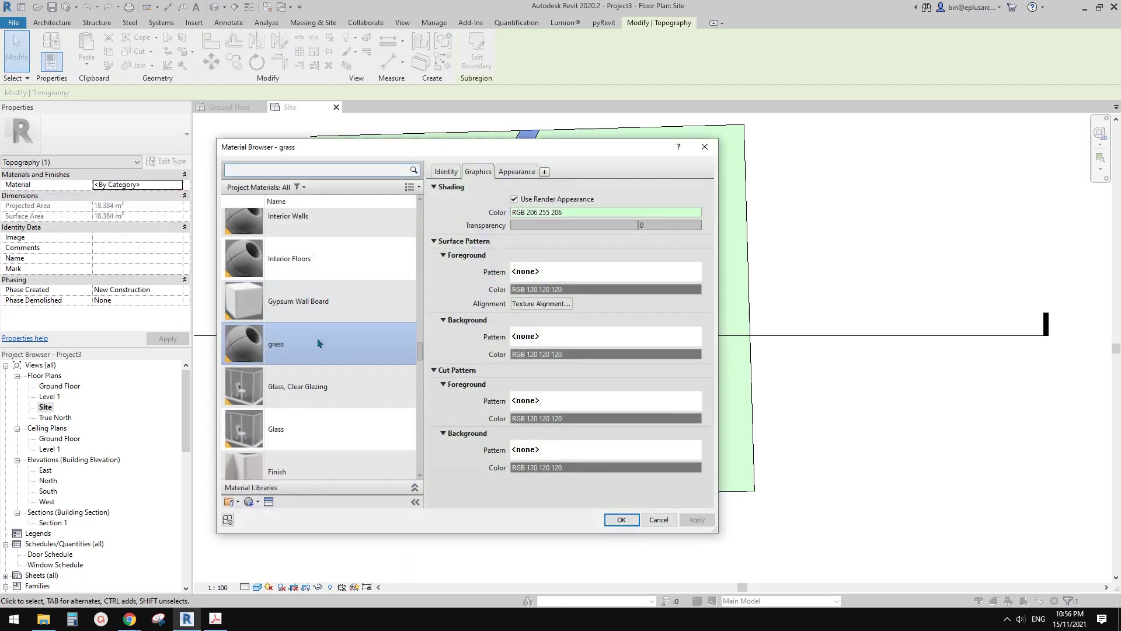
{"action": "left_click", "coordinate": [255, 503]}
{"action": "left_click", "coordinate": [260, 513]}
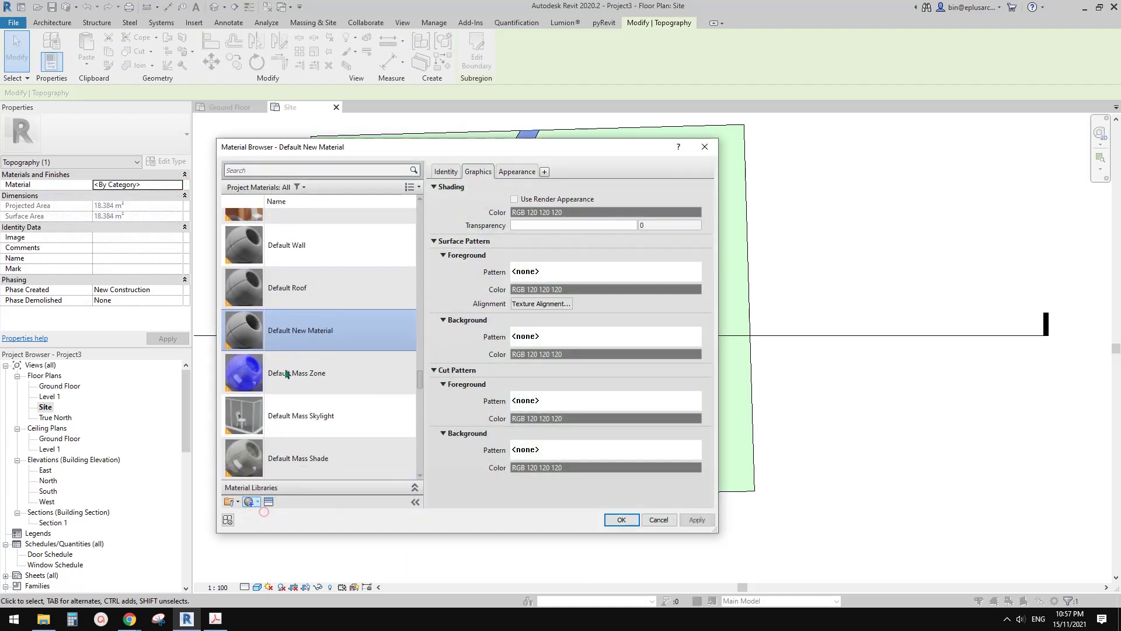
{"action": "right_click", "coordinate": [298, 334]}
{"action": "left_click", "coordinate": [329, 368]}
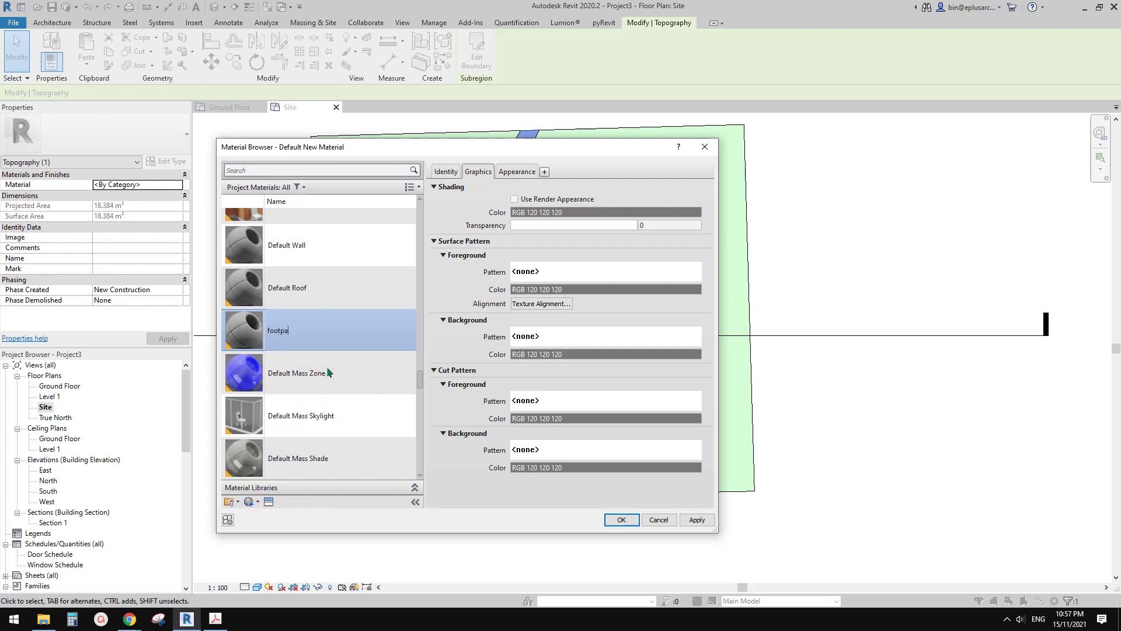
Set the footpath material's appearance color to RGB 192 192 192
{"action": "left_click", "coordinate": [516, 171]}
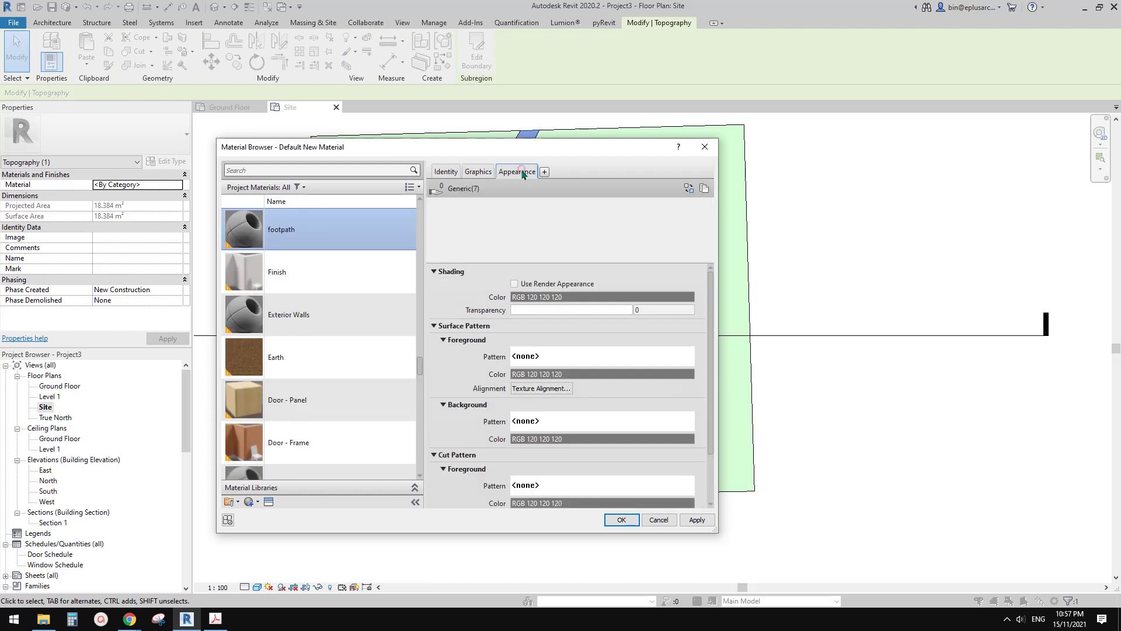
{"action": "left_click", "coordinate": [668, 299]}
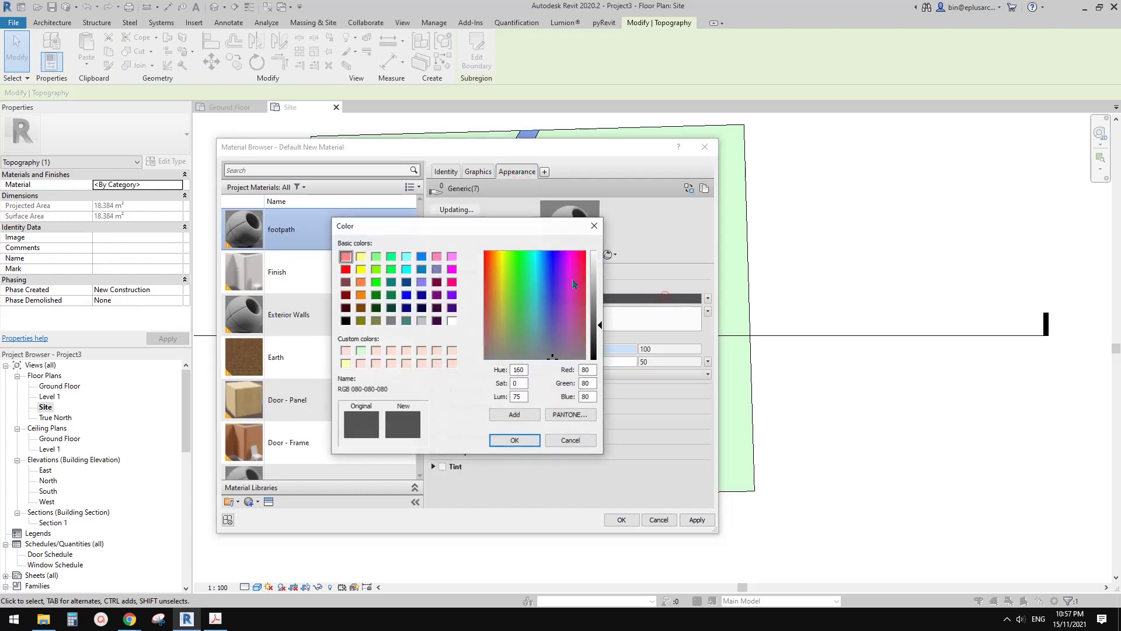
{"action": "left_click", "coordinate": [422, 320]}
{"action": "left_click", "coordinate": [514, 437]}
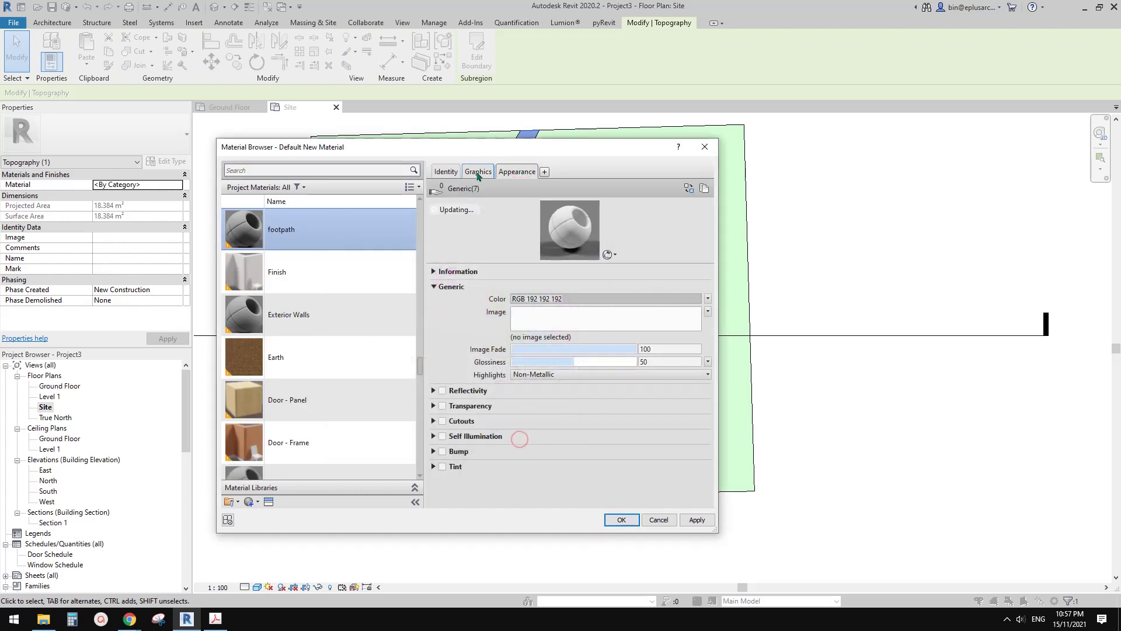
Use the render appearance for the footpath material's shading and assign the material to the path subregion
{"action": "left_click", "coordinate": [478, 171]}
{"action": "left_click", "coordinate": [515, 200]}
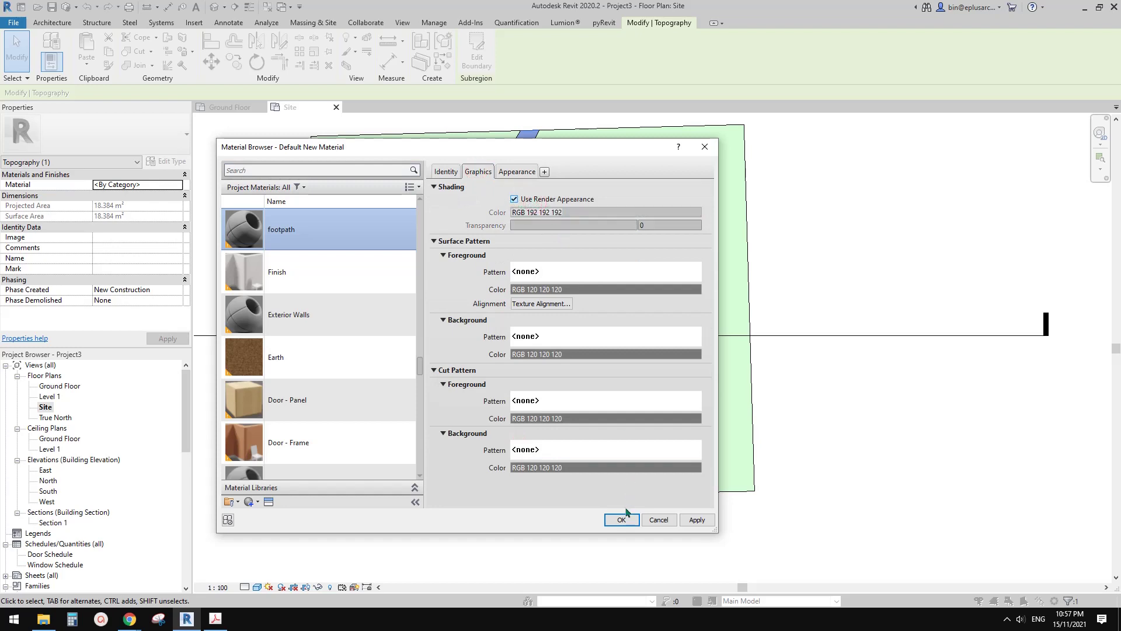
{"action": "left_click", "coordinate": [622, 519]}
{"action": "left_click", "coordinate": [595, 526]}
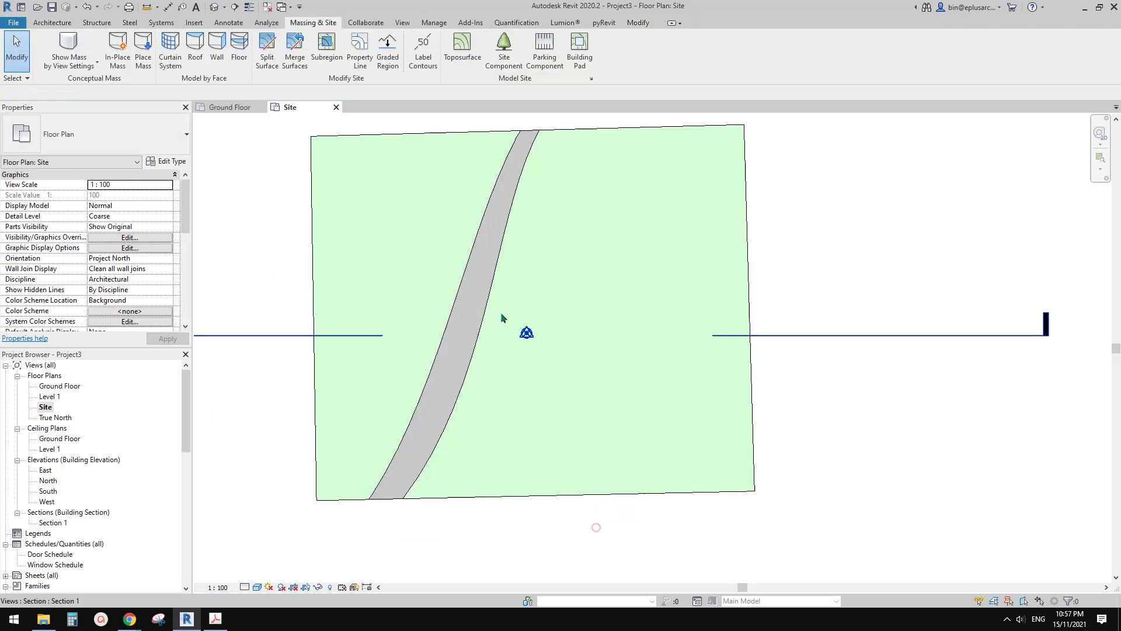
Select the path subregion to check its assigned material, clear the selection and examine the finished site
{"action": "left_click", "coordinate": [489, 245]}
{"action": "middle_click_drag", "start_coordinate": [434, 441], "coordinate": [417, 436]}
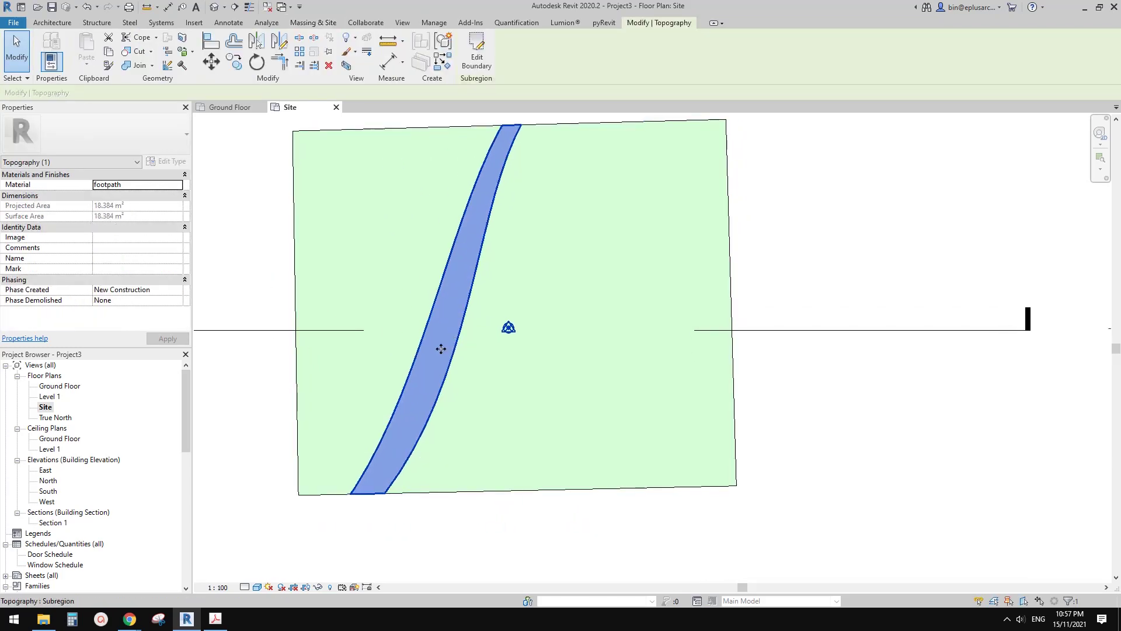
{"action": "left_click", "coordinate": [468, 390]}
{"action": "middle_click_drag", "start_coordinate": [475, 338], "coordinate": [503, 357]}
{"action": "scroll", "coordinate": [496, 334], "scroll_direction": "up", "scroll_amount": 4}
{"action": "scroll", "coordinate": [503, 357], "scroll_direction": "down", "scroll_amount": 2}
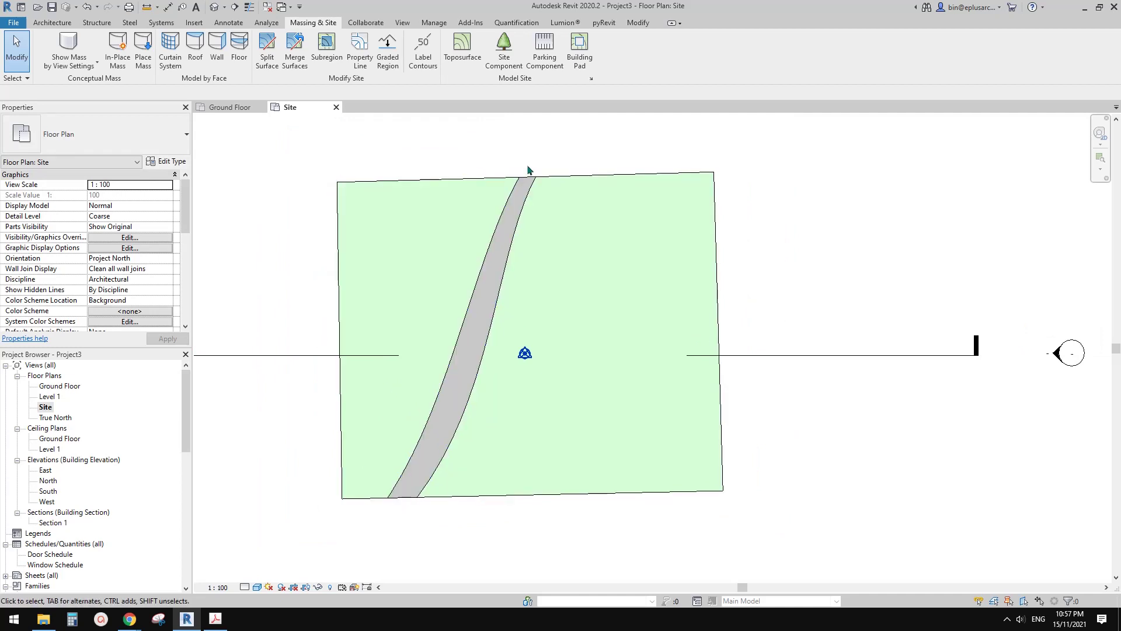
{"action": "middle_click_drag", "start_coordinate": [465, 233], "coordinate": [486, 237]}
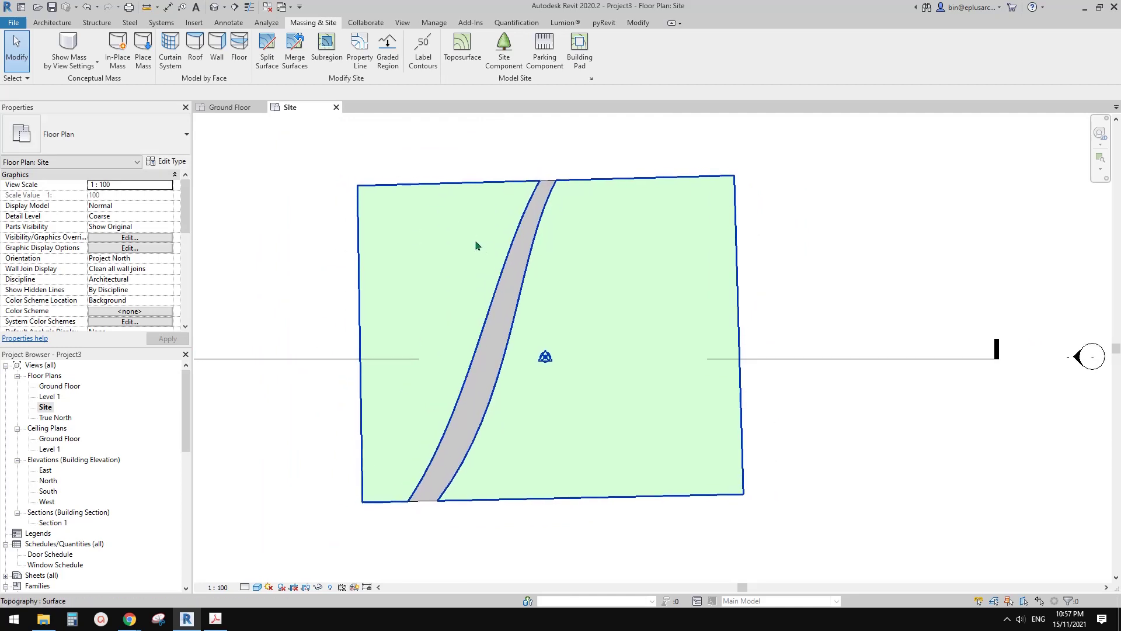
{"action": "middle_click_drag", "start_coordinate": [418, 162], "coordinate": [430, 180]}
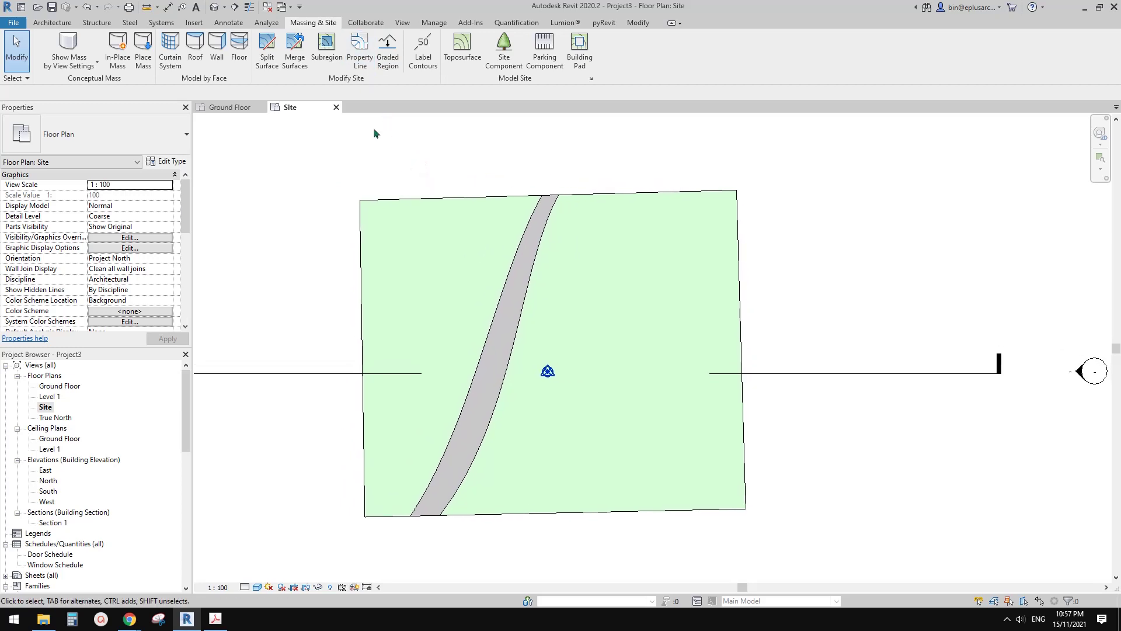
Begin a new subregion and sketch straight boundary lines roughly along the curved path, extending past both site edges
{"action": "left_click", "coordinate": [327, 49]}
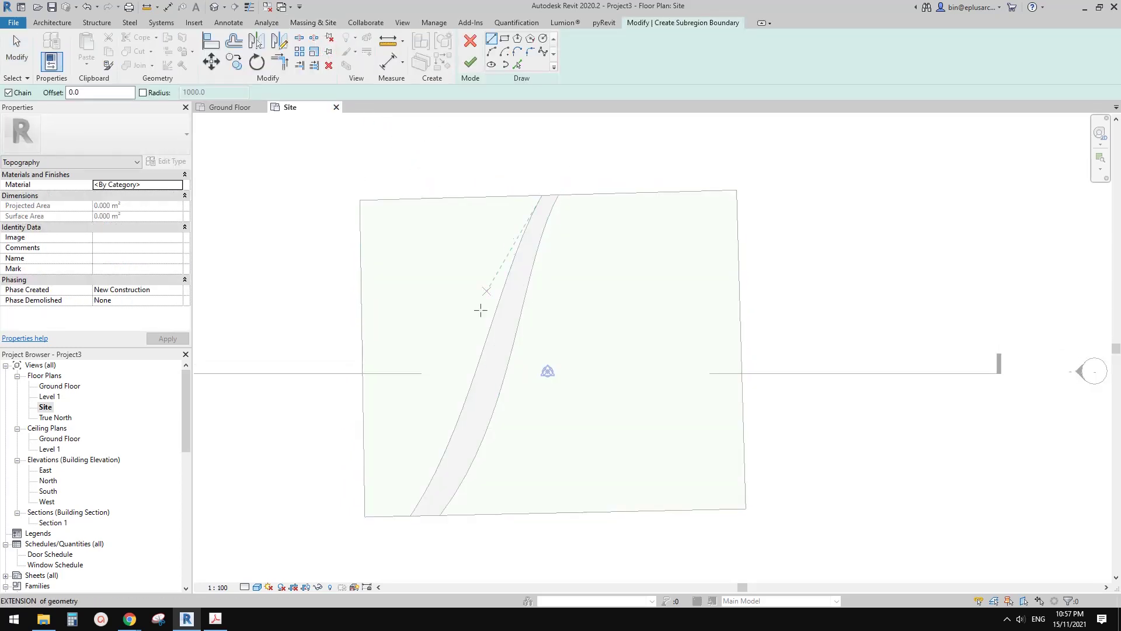
{"action": "scroll", "coordinate": [479, 152], "scroll_direction": "up", "scroll_amount": 2}
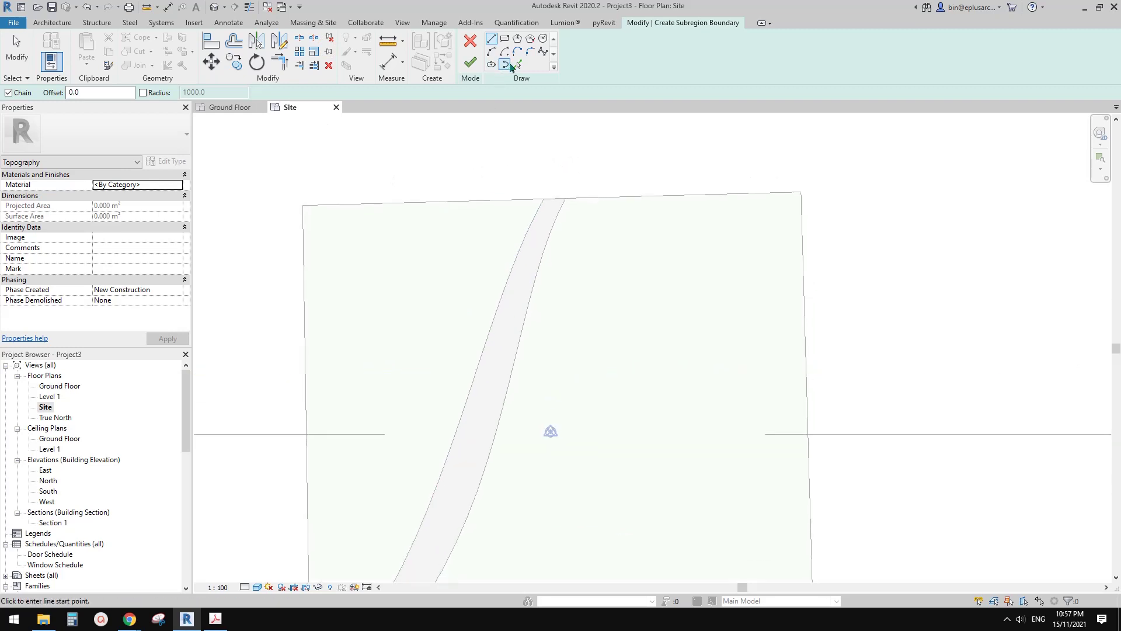
{"action": "left_click", "coordinate": [518, 65]}
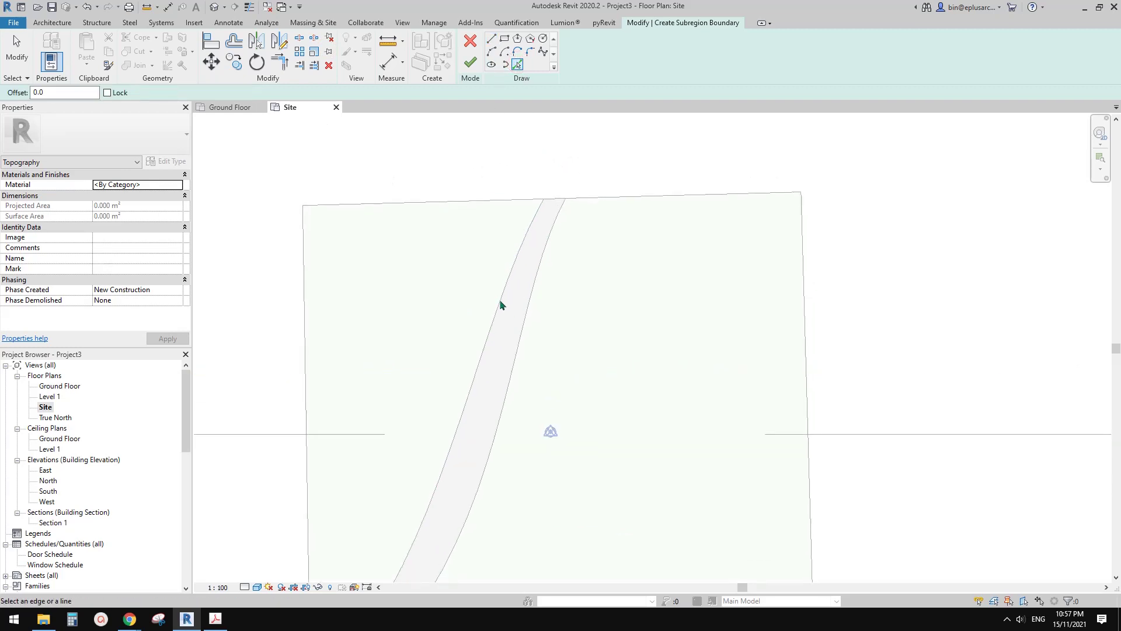
{"action": "scroll", "coordinate": [495, 326], "scroll_direction": "down", "scroll_amount": 2}
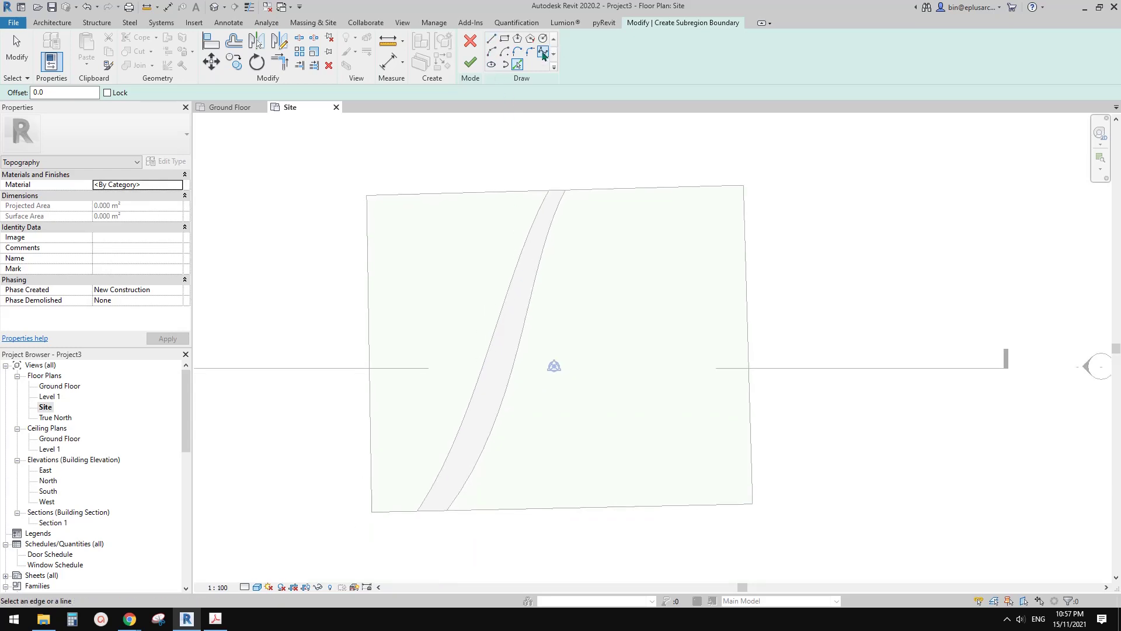
{"action": "left_click", "coordinate": [491, 42]}
{"action": "scroll", "coordinate": [549, 185], "scroll_direction": "up", "scroll_amount": 1}
{"action": "left_click", "coordinate": [551, 183]}
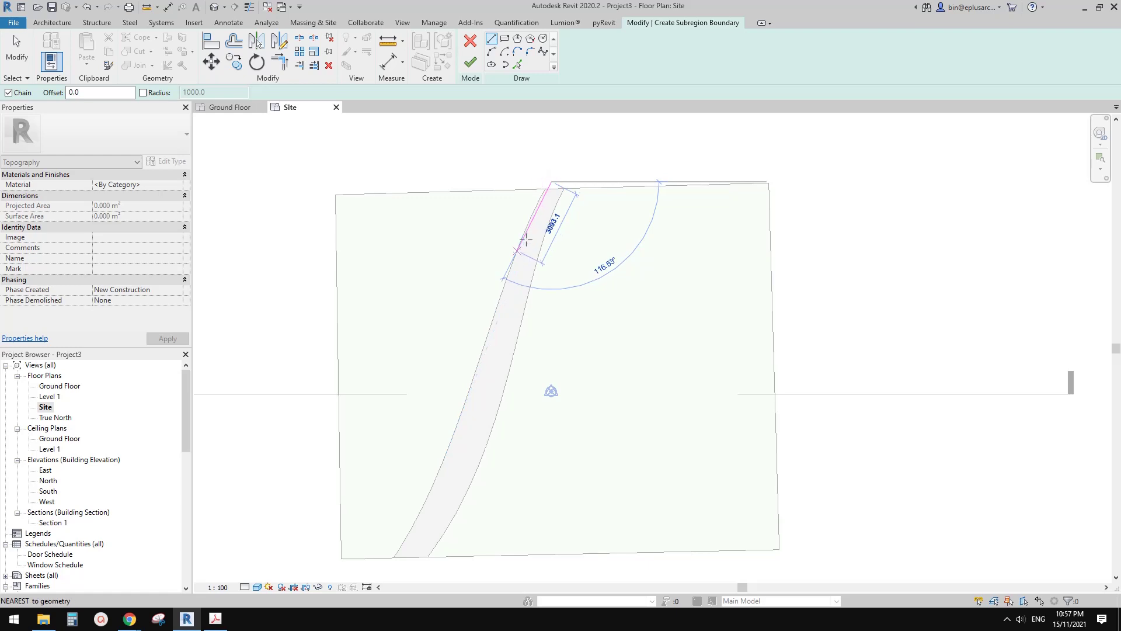
{"action": "left_click", "coordinate": [479, 387]}
{"action": "middle_click_drag", "start_coordinate": [449, 486], "coordinate": [481, 343]}
{"action": "left_click", "coordinate": [437, 442]}
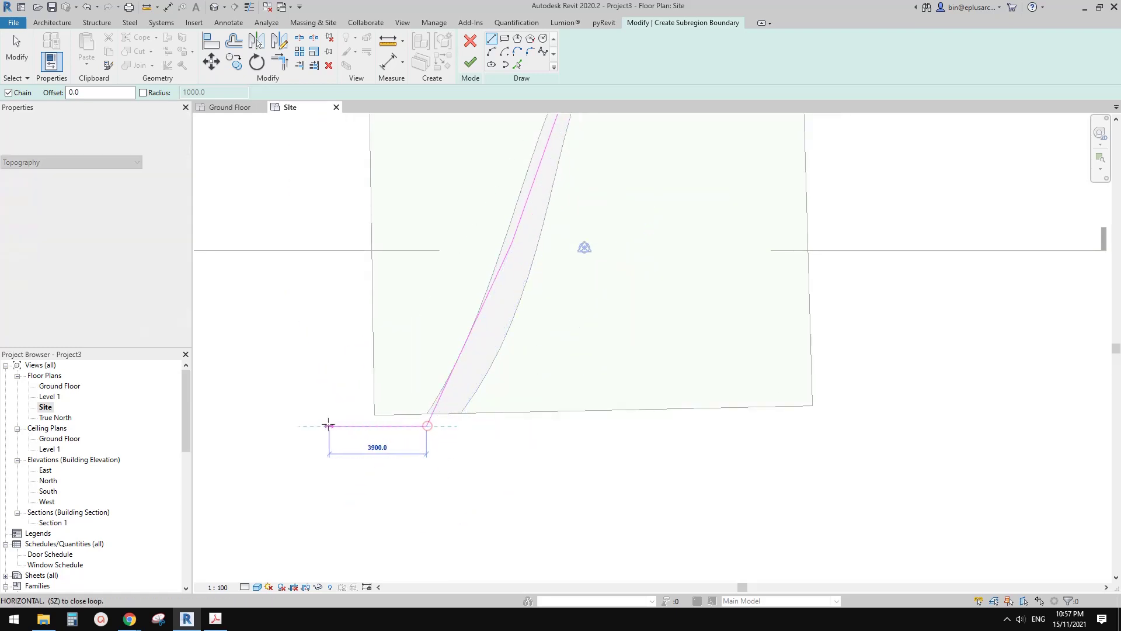
Close the straight-line subregion boundary around the grass area west of the path
{"action": "scroll", "coordinate": [351, 432], "scroll_direction": "down", "scroll_amount": 2}
{"action": "left_click", "coordinate": [325, 490]}
{"action": "left_click", "coordinate": [347, 184]}
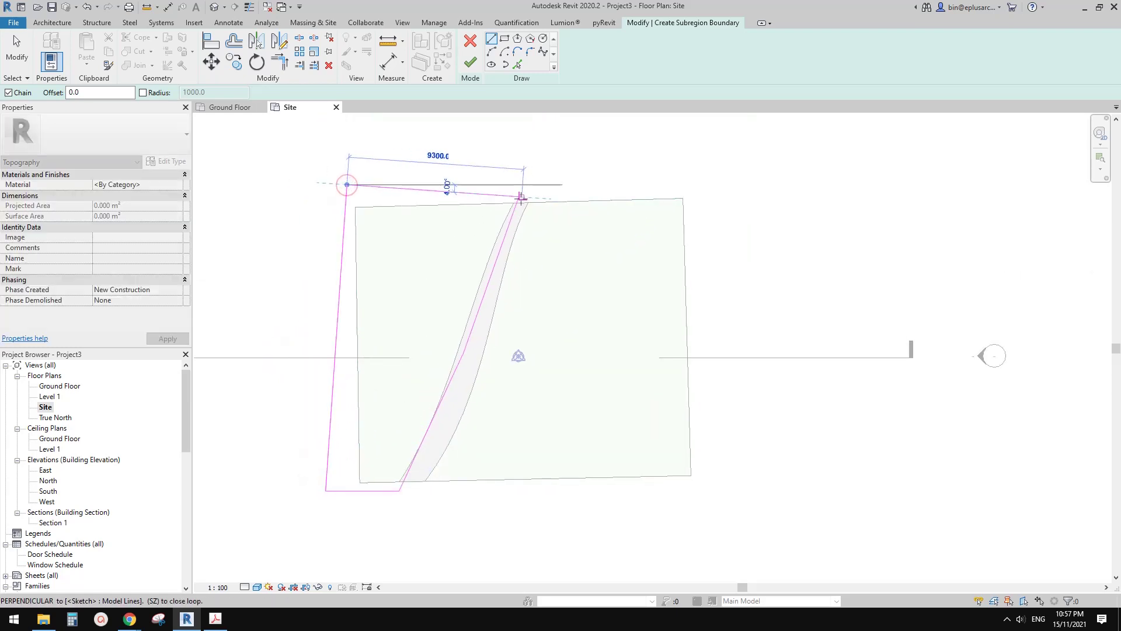
{"action": "scroll", "coordinate": [522, 198], "scroll_direction": "up", "scroll_amount": 3}
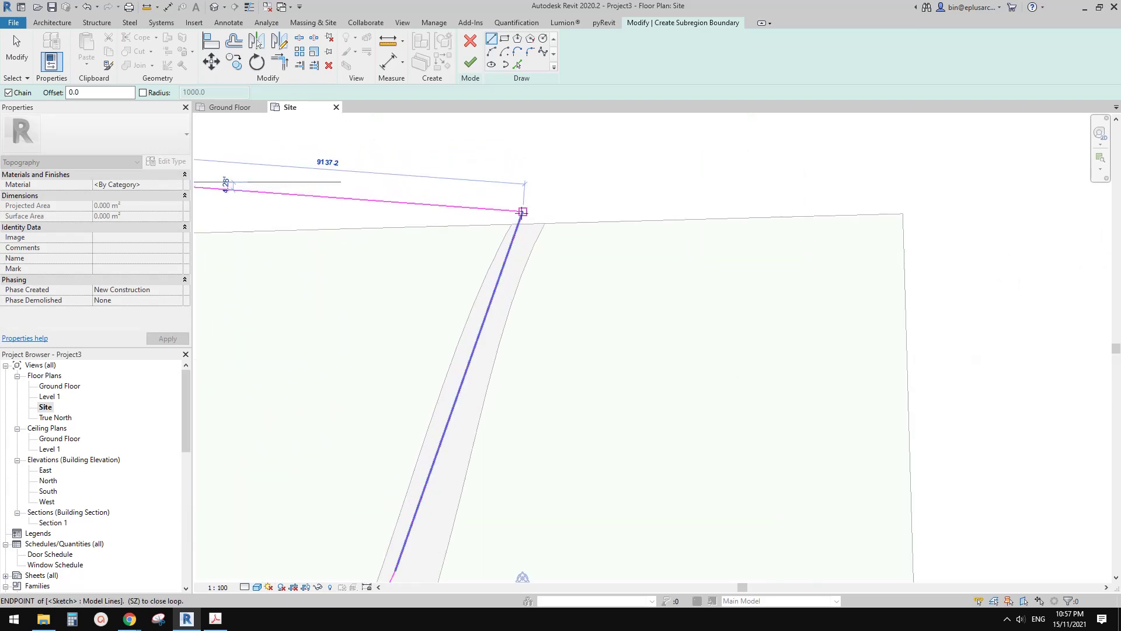
{"action": "left_click", "coordinate": [523, 211]}
{"action": "scroll", "coordinate": [522, 212], "scroll_direction": "down", "scroll_amount": 4}
Try to finish the subregion that overlaps the path, and discard its sketch
{"action": "left_click", "coordinate": [471, 62]}
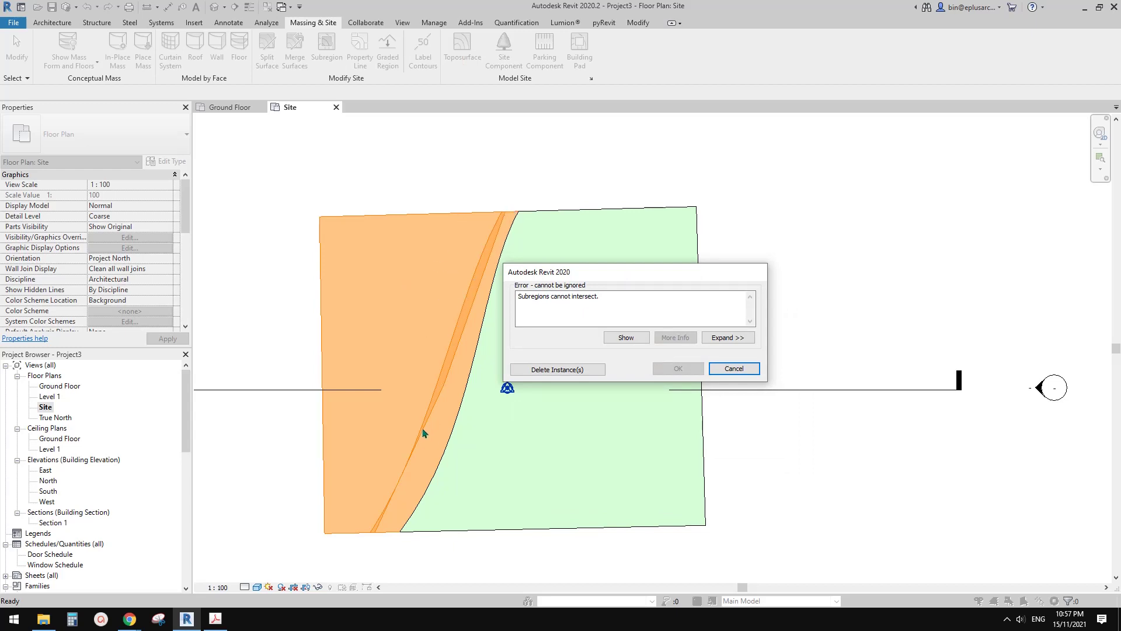
{"action": "left_click", "coordinate": [712, 374]}
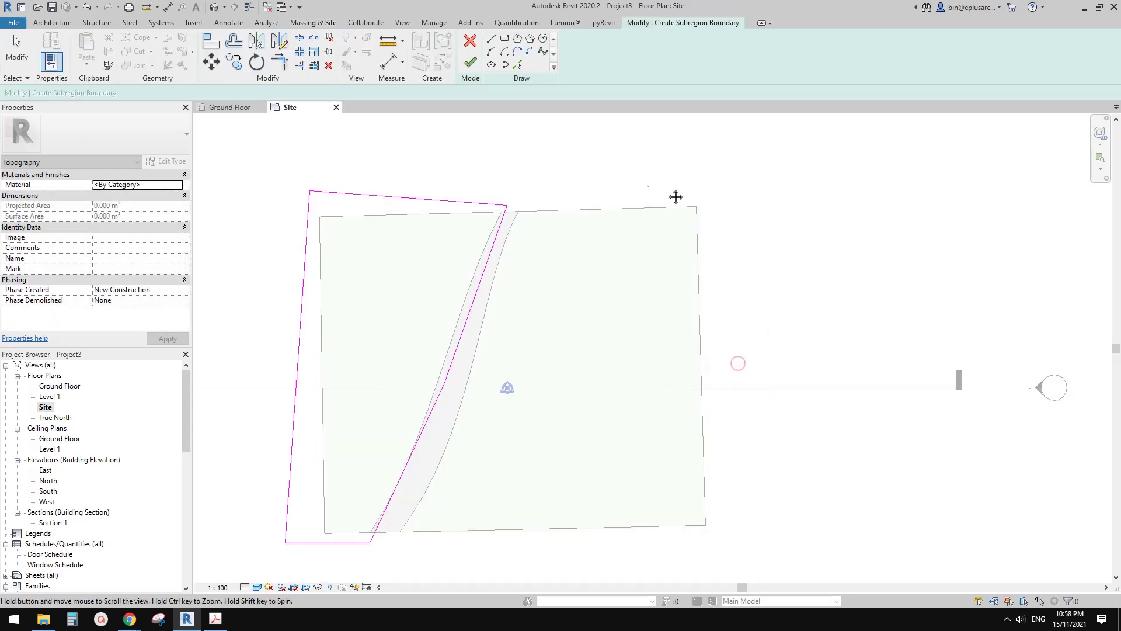
{"action": "left_click", "coordinate": [470, 42]}
{"action": "left_click", "coordinate": [589, 316]}
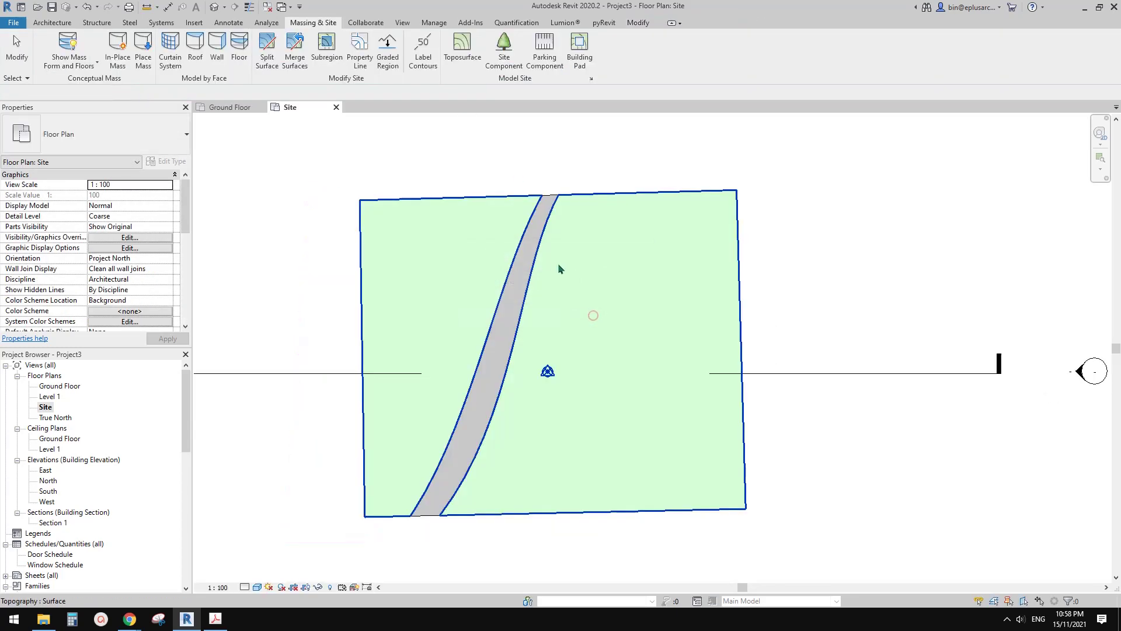
Edit the path subregion's boundary, copy its west edge spline to the clipboard, and finish the boundary edit
{"action": "left_click", "coordinate": [521, 264]}
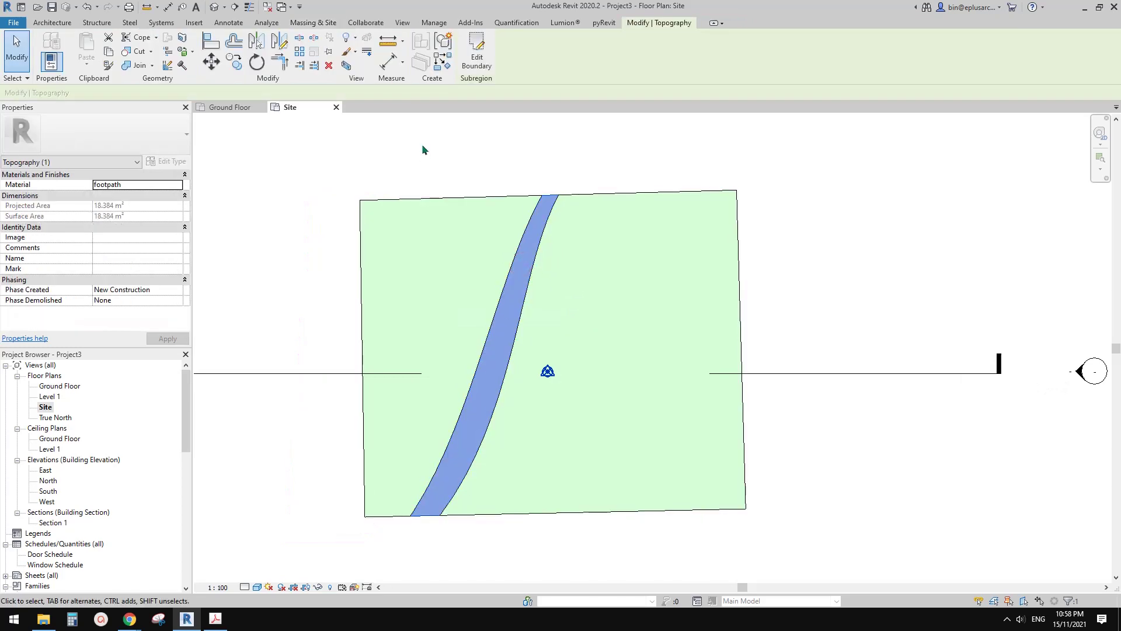
{"action": "left_click", "coordinate": [476, 51]}
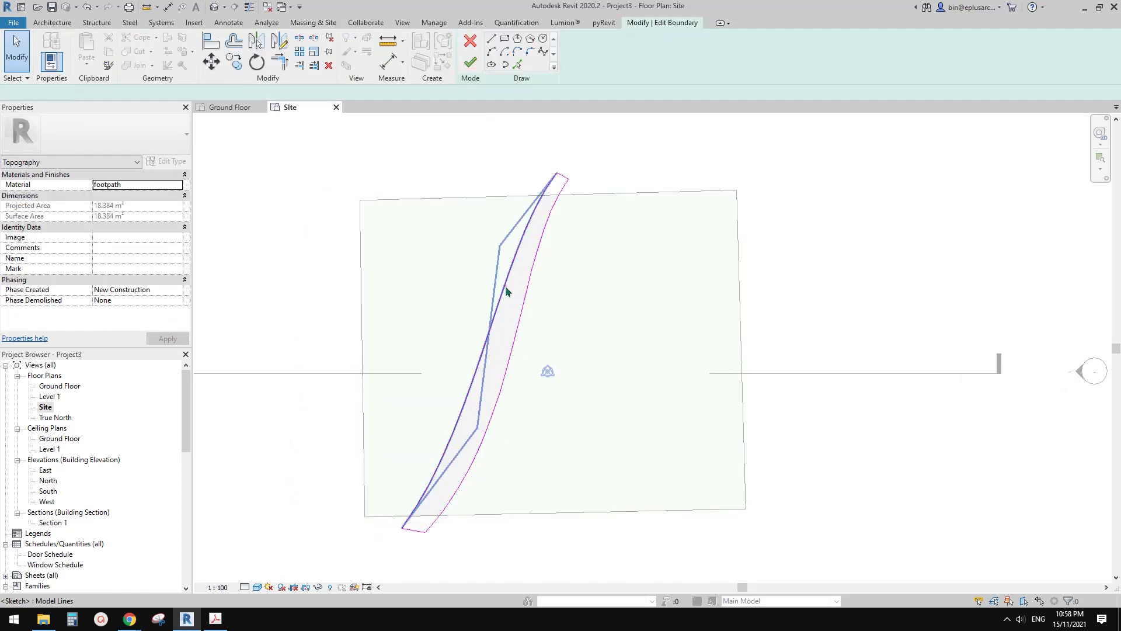
{"action": "left_click", "coordinate": [516, 235]}
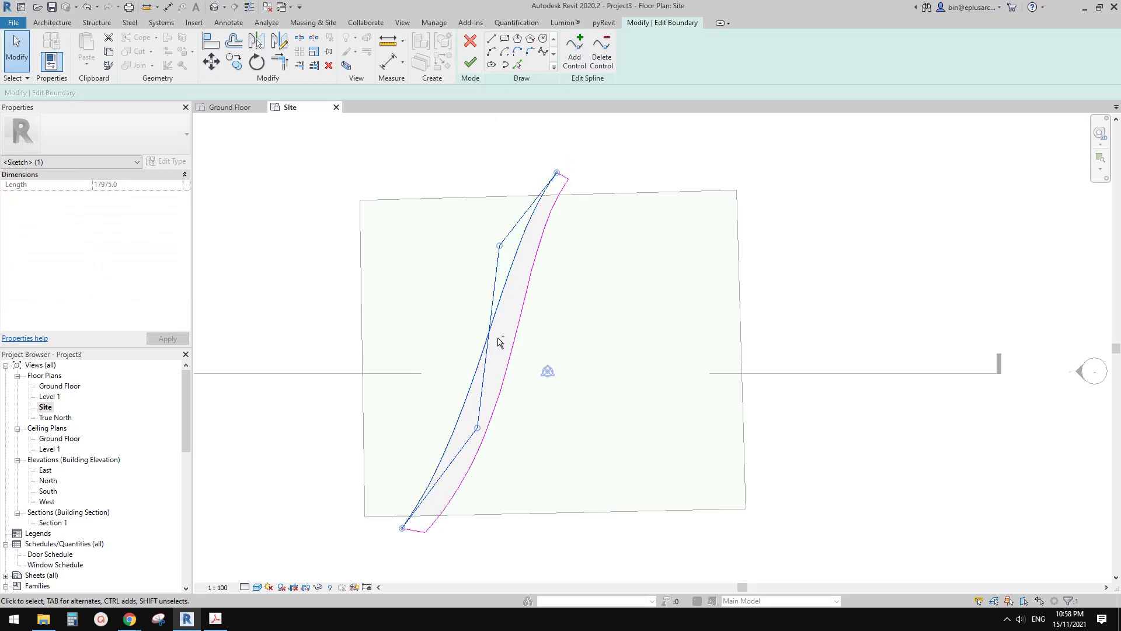
{"action": "left_click", "coordinate": [473, 69]}
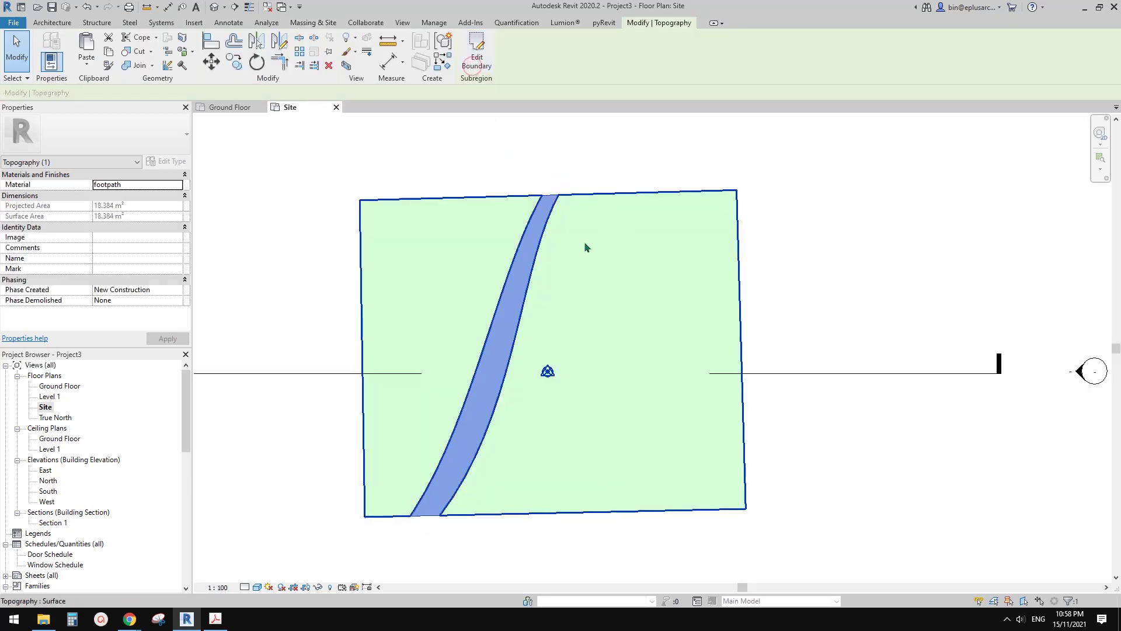
Begin a new subregion and paste the copied path edge spline into its boundary sketch, aligned to the current view
{"action": "left_click", "coordinate": [299, 25]}
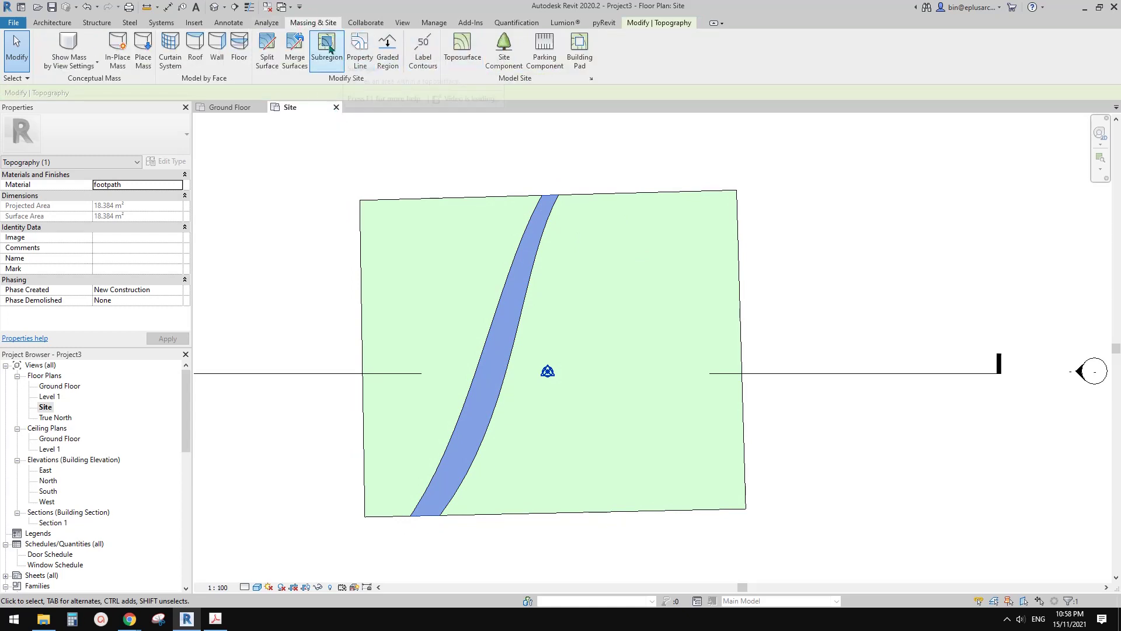
{"action": "left_click", "coordinate": [328, 48]}
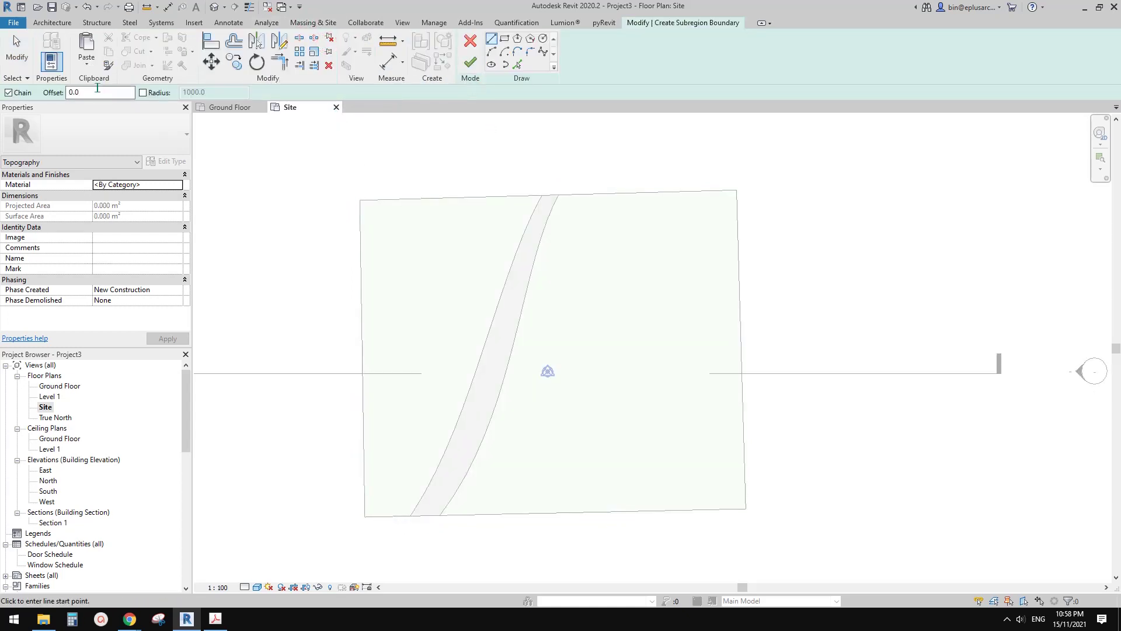
{"action": "left_click", "coordinate": [87, 59]}
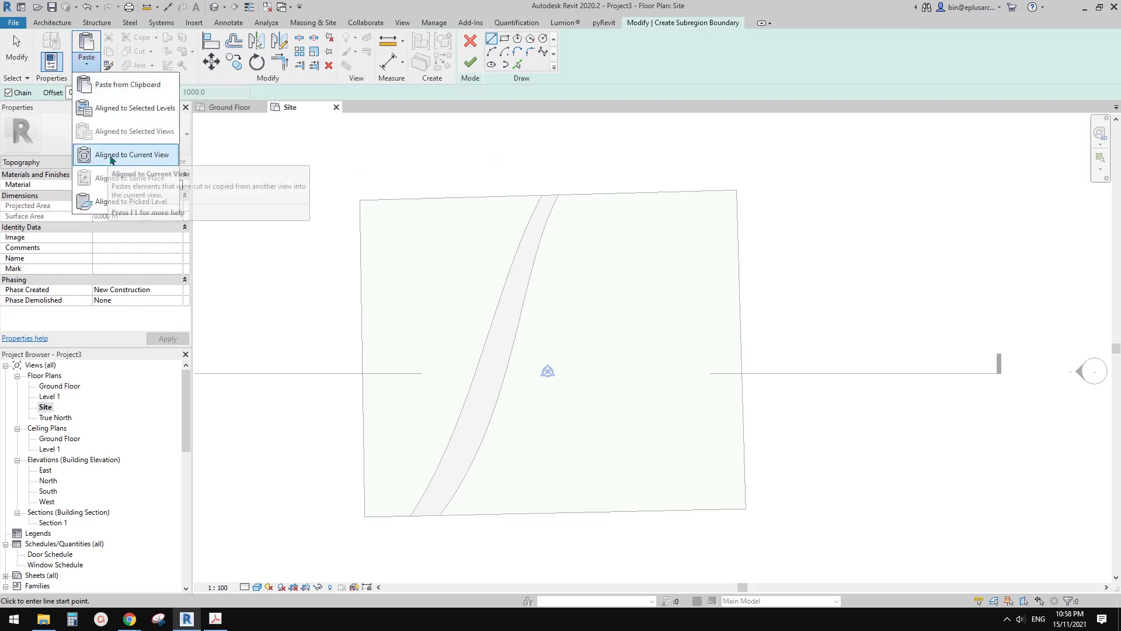
{"action": "left_click", "coordinate": [138, 157]}
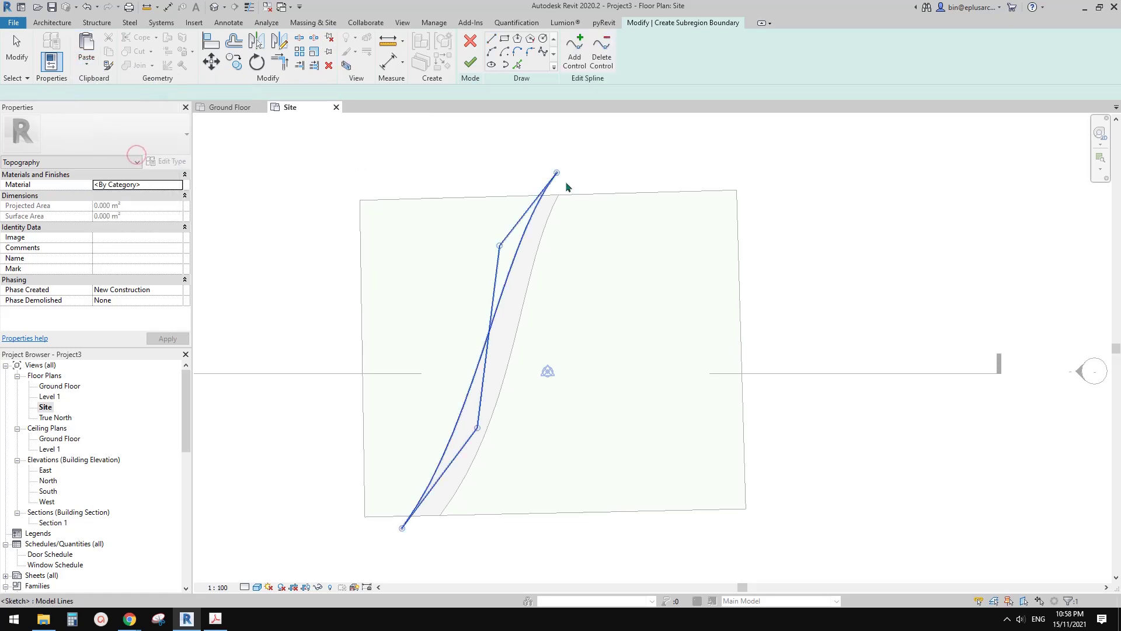
{"action": "left_click", "coordinate": [467, 428]}
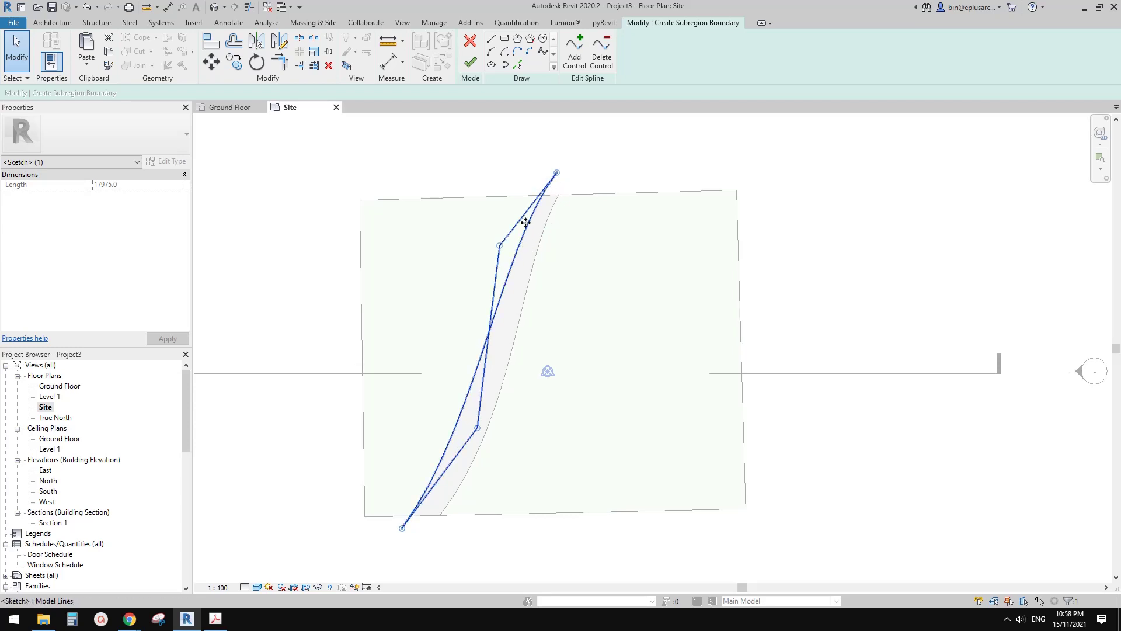
Close the subregion boundary with straight lines from the pasted spline's north end around outside the site's west side to its south end
{"action": "left_click", "coordinate": [492, 39]}
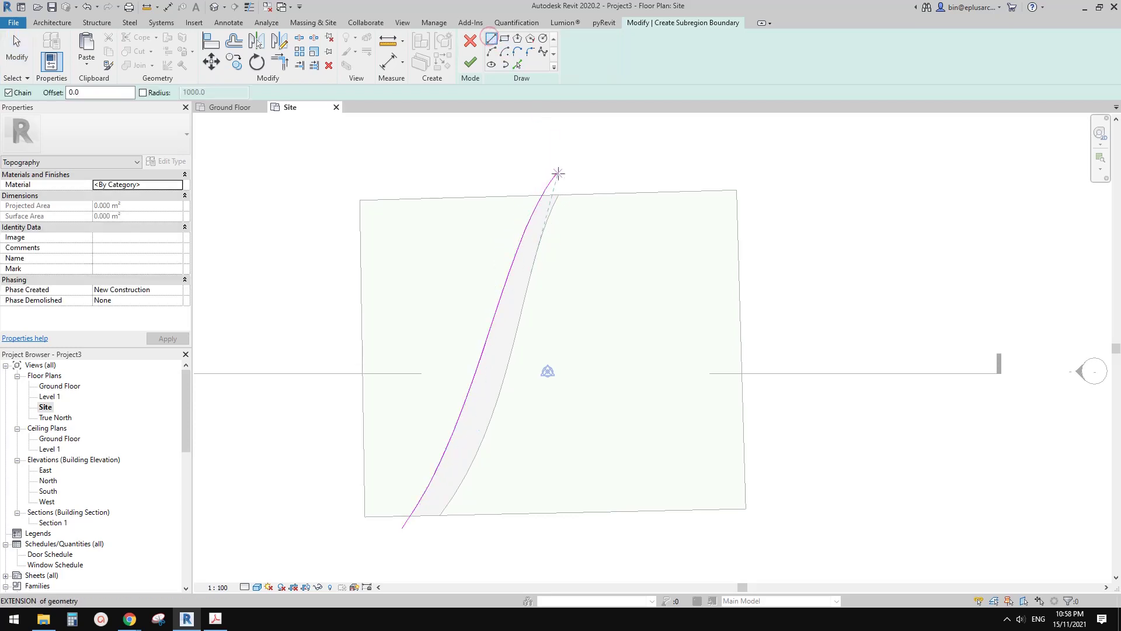
{"action": "scroll", "coordinate": [561, 170], "scroll_direction": "up", "scroll_amount": 2}
{"action": "scroll", "coordinate": [561, 171], "scroll_direction": "down", "scroll_amount": 1}
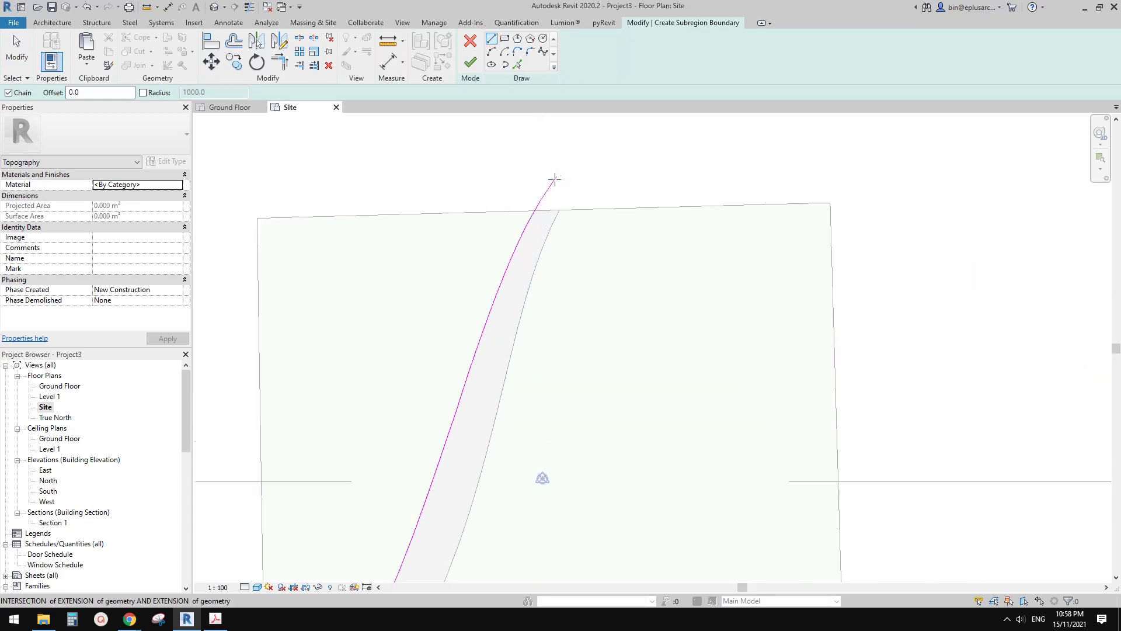
{"action": "scroll", "coordinate": [561, 170], "scroll_direction": "up", "scroll_amount": 3}
{"action": "scroll", "coordinate": [562, 173], "scroll_direction": "down", "scroll_amount": 2}
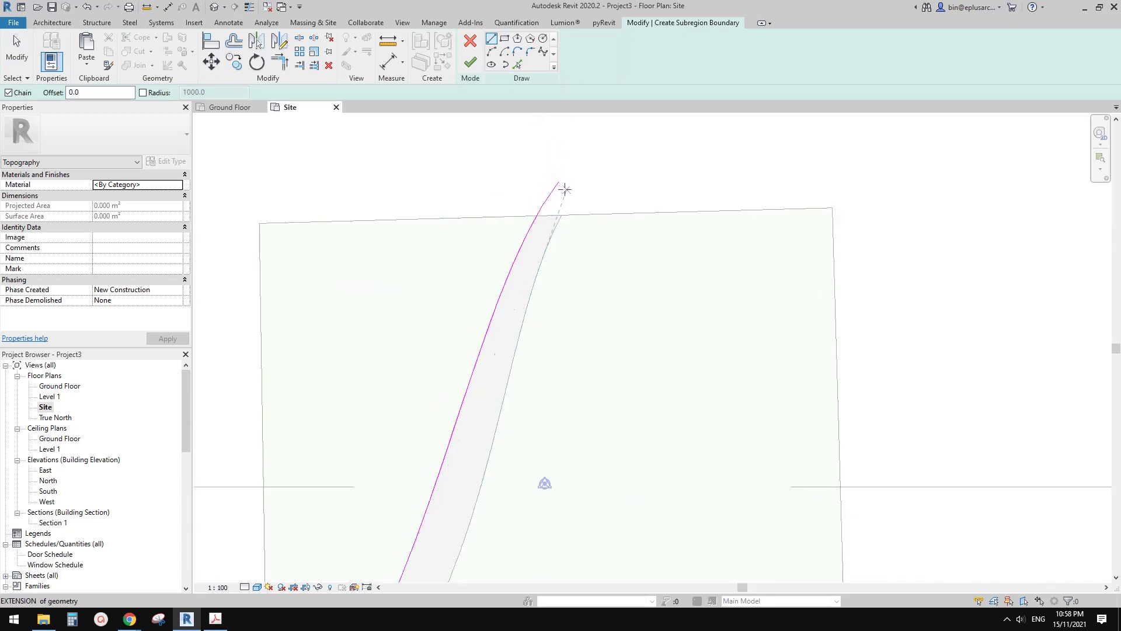
{"action": "left_click", "coordinate": [559, 182]}
{"action": "scroll", "coordinate": [416, 152], "scroll_direction": "down", "scroll_amount": 3}
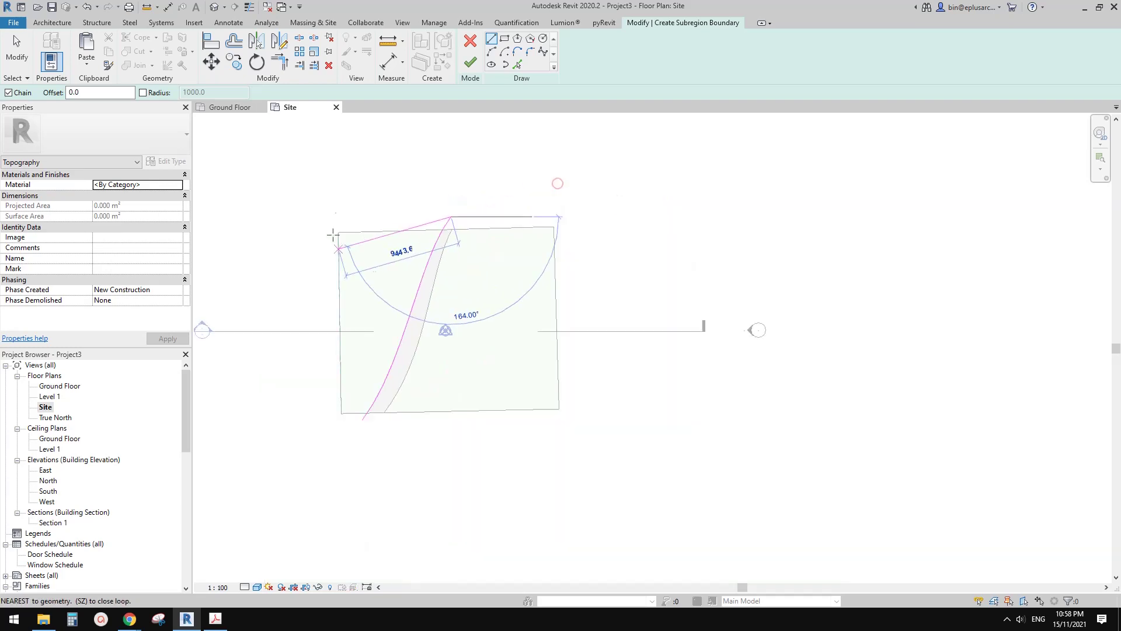
{"action": "left_click", "coordinate": [349, 161]}
{"action": "scroll", "coordinate": [350, 371], "scroll_direction": "up", "scroll_amount": 4}
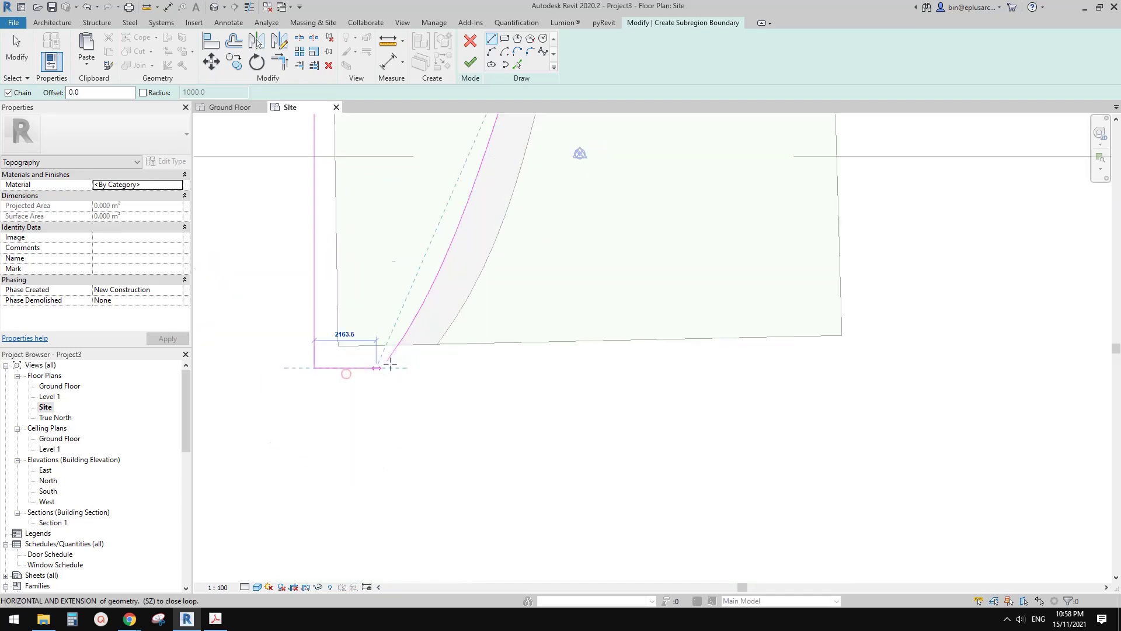
{"action": "left_click", "coordinate": [271, 369]}
{"action": "left_click", "coordinate": [385, 359]}
{"action": "scroll", "coordinate": [451, 264], "scroll_direction": "down", "scroll_amount": 3}
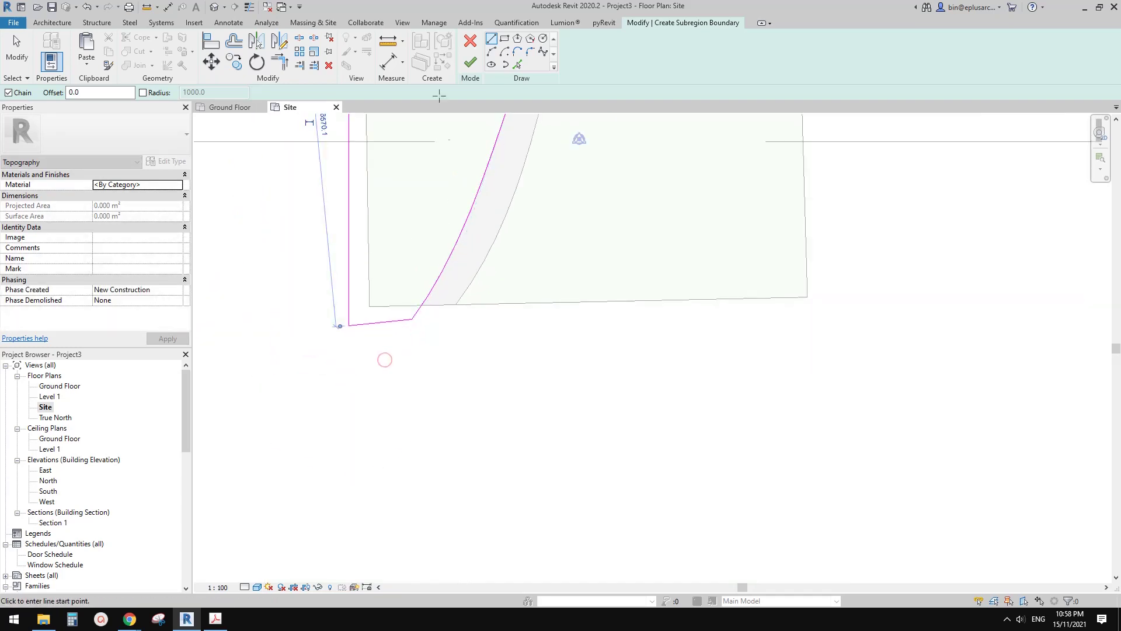
Finish the subregion boundary and select the new area west of the path to check it, then clear the selection
{"action": "left_click", "coordinate": [470, 63]}
{"action": "scroll", "coordinate": [500, 211], "scroll_direction": "down", "scroll_amount": 2}
{"action": "middle_click_drag", "start_coordinate": [501, 274], "coordinate": [426, 458]}
{"action": "key", "text": "Escape"}
{"action": "left_click", "coordinate": [407, 296]}
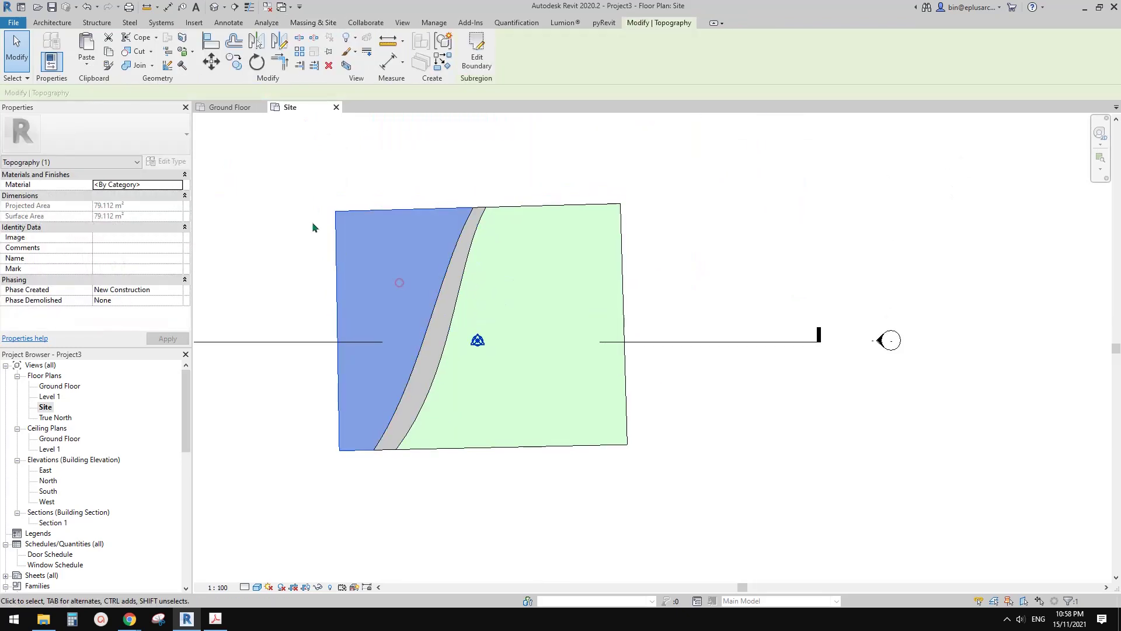
{"action": "left_click", "coordinate": [793, 276]}
{"action": "middle_click_drag", "start_coordinate": [735, 255], "coordinate": [733, 249]}
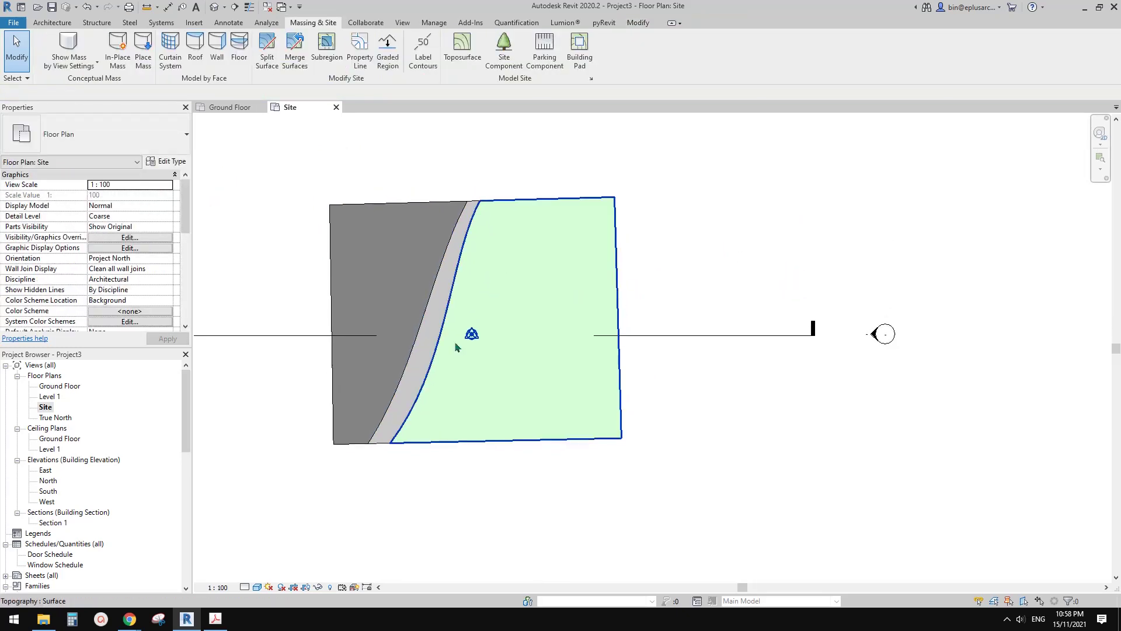
Switch to the Google Docs notes to review the list of copy-and-paste topics, and return to Revit
{"action": "mouse_move", "coordinate": [129, 619]}
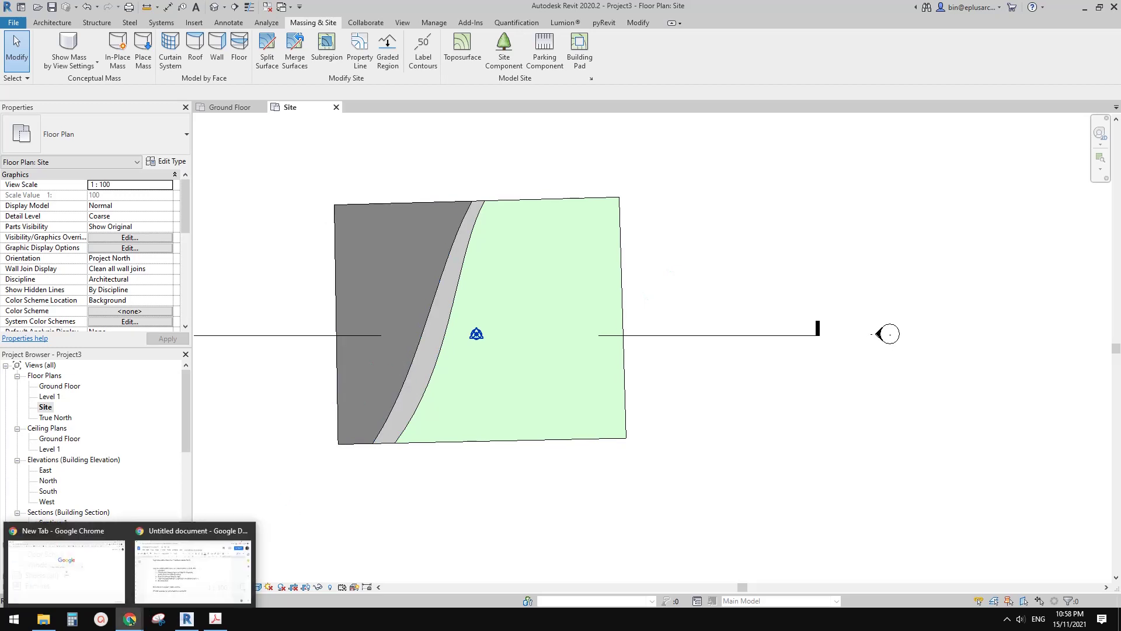
{"action": "left_click", "coordinate": [171, 578]}
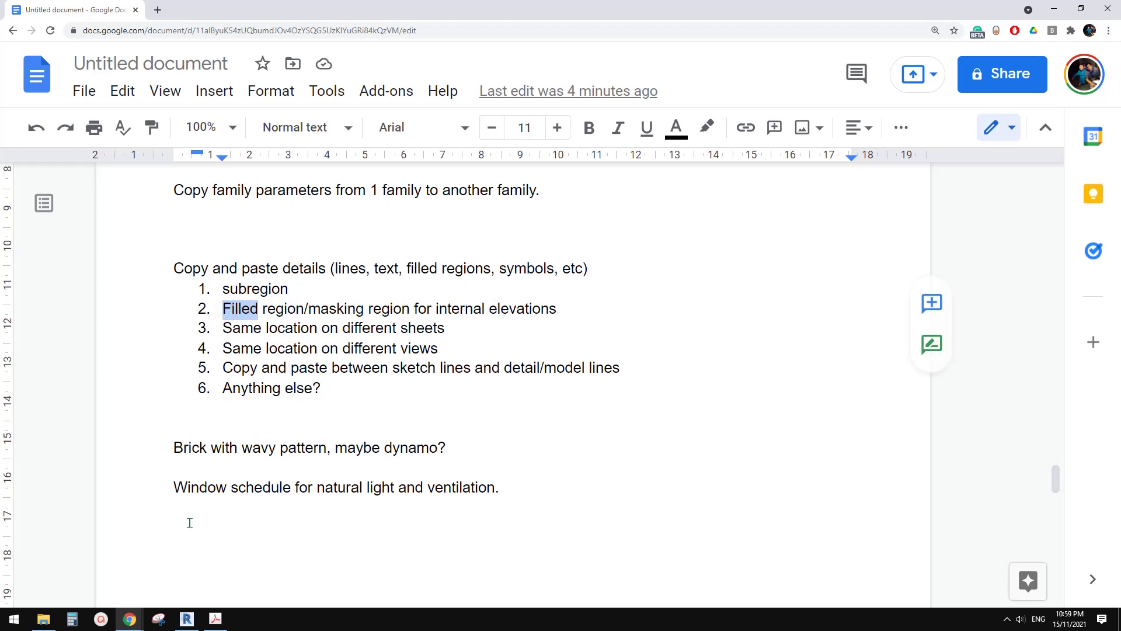
{"action": "left_click", "coordinate": [187, 620]}
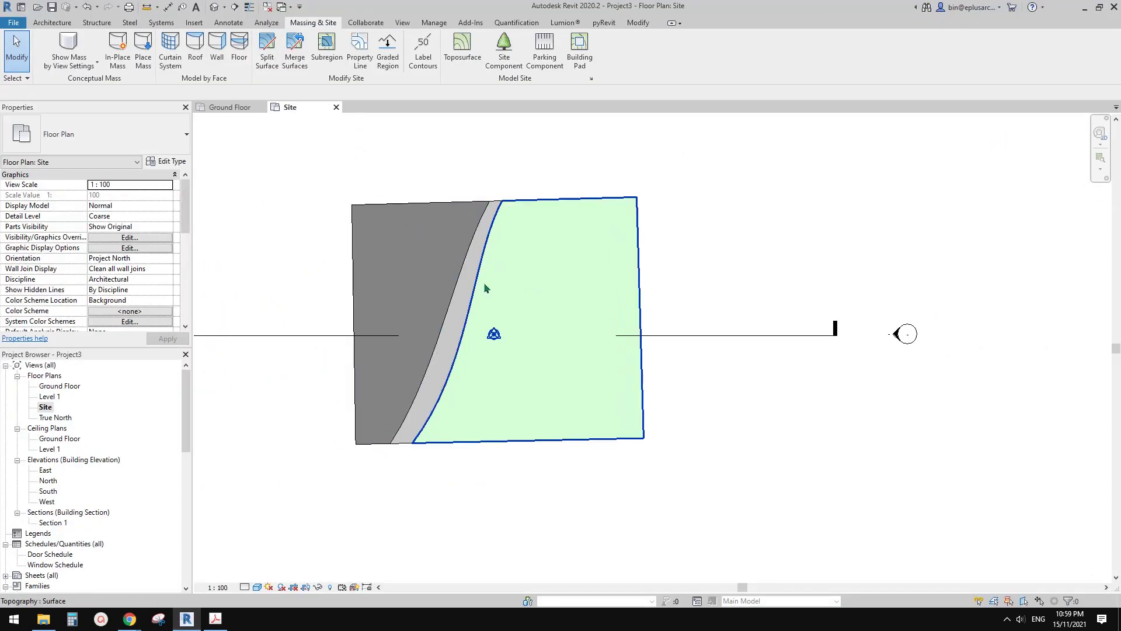
Delete the toposurface together with its subregions from the site plan
{"action": "left_click", "coordinate": [433, 275]}
{"action": "left_click", "coordinate": [605, 268]}
{"action": "key", "text": "Delete"}
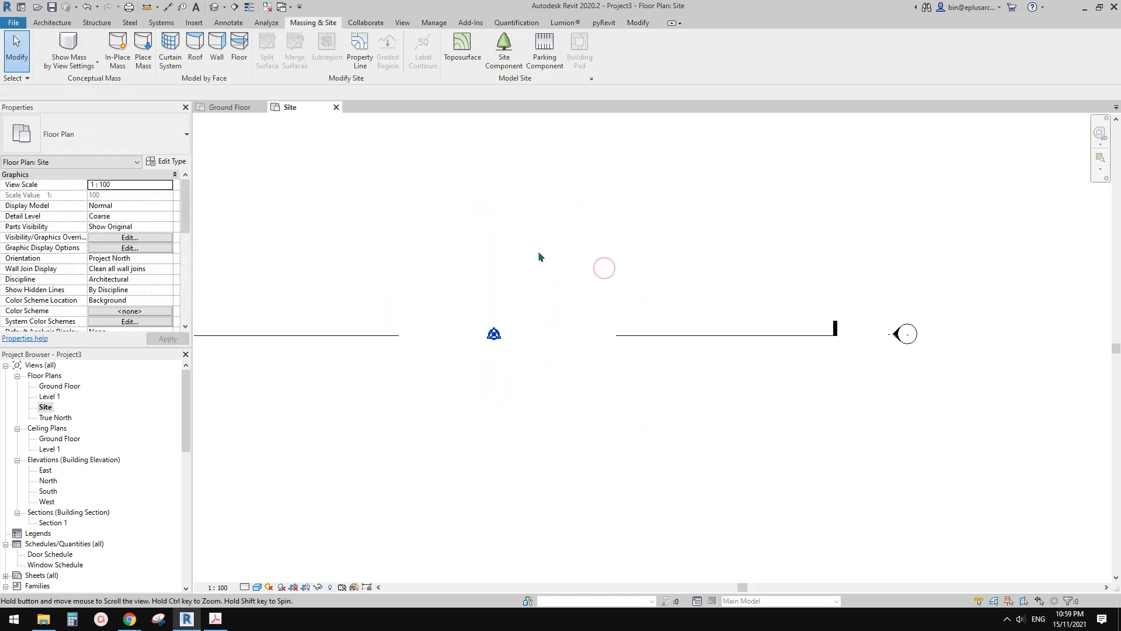
In the Ground Floor plan, draw a 10000 x 7000 mm rectangle of Double brick - 270 walls
{"action": "double_click", "coordinate": [60, 386]}
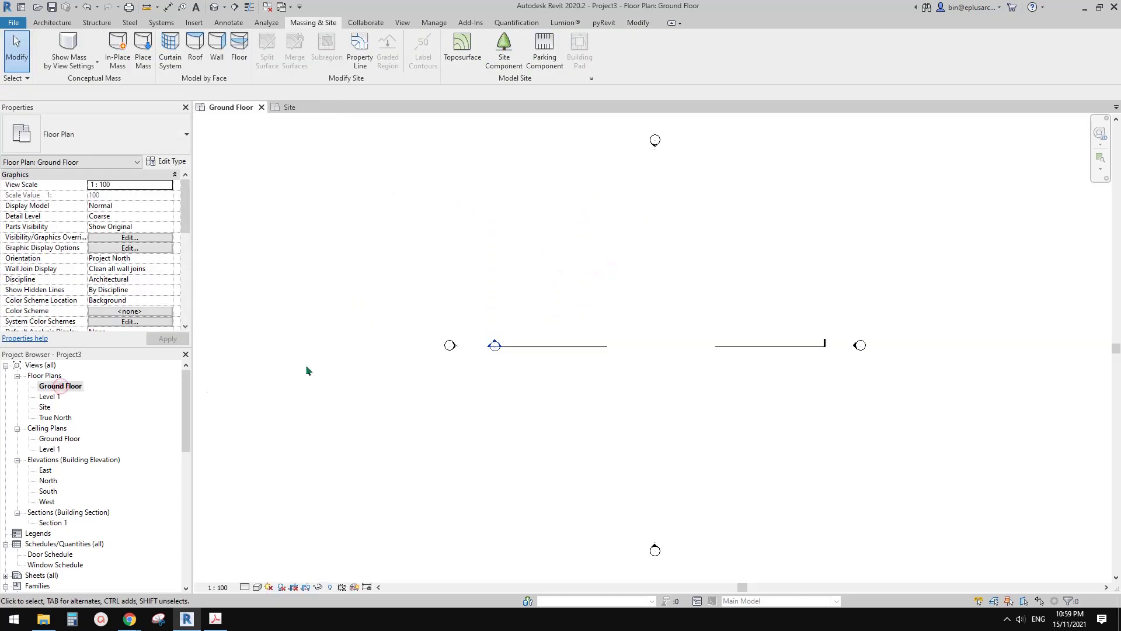
{"action": "key", "text": "w"}
{"action": "key", "text": "a"}
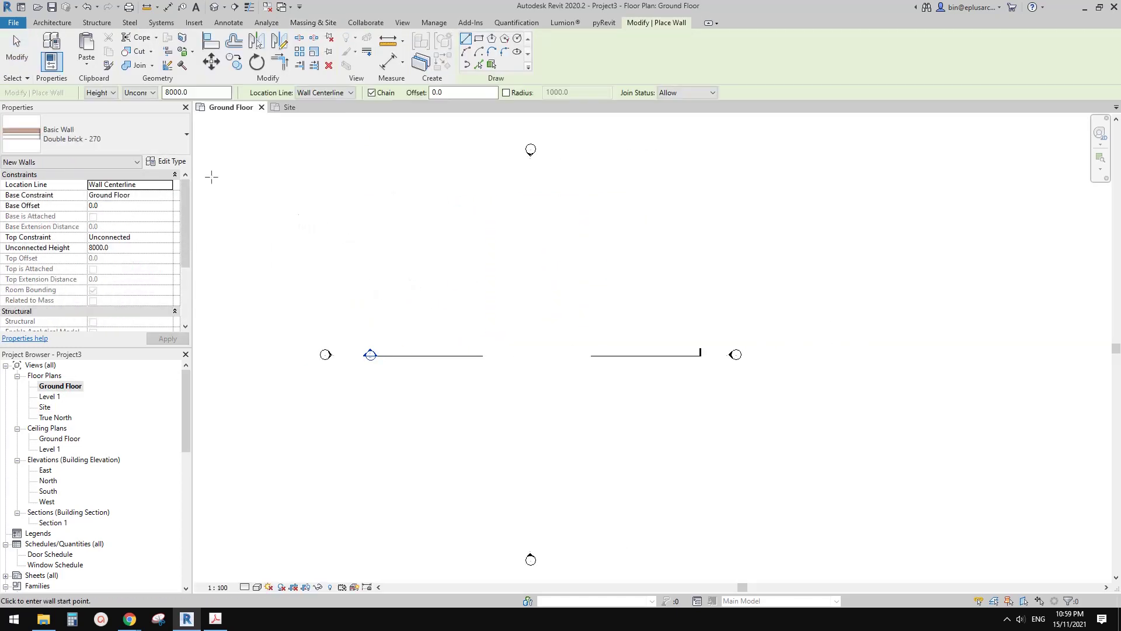
{"action": "left_click", "coordinate": [478, 39]}
{"action": "left_click", "coordinate": [501, 273]}
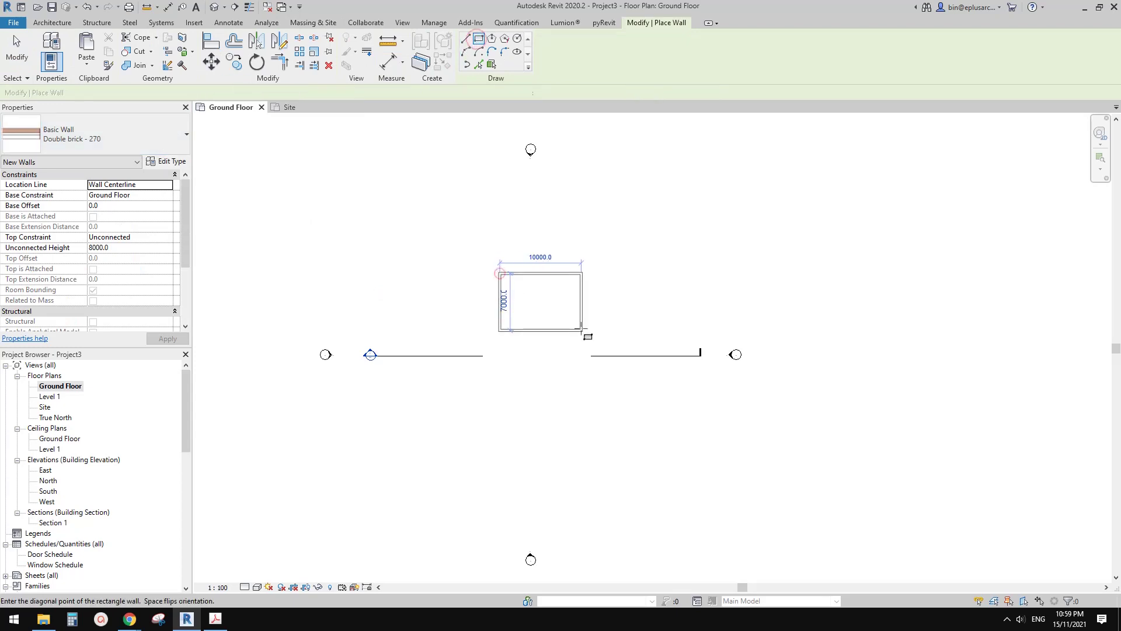
{"action": "left_click", "coordinate": [582, 330]}
{"action": "scroll", "coordinate": [521, 227], "scroll_direction": "up", "scroll_amount": 4}
Place a Plain compound ceiling inside the rectangular room
{"action": "left_click", "coordinate": [47, 23]}
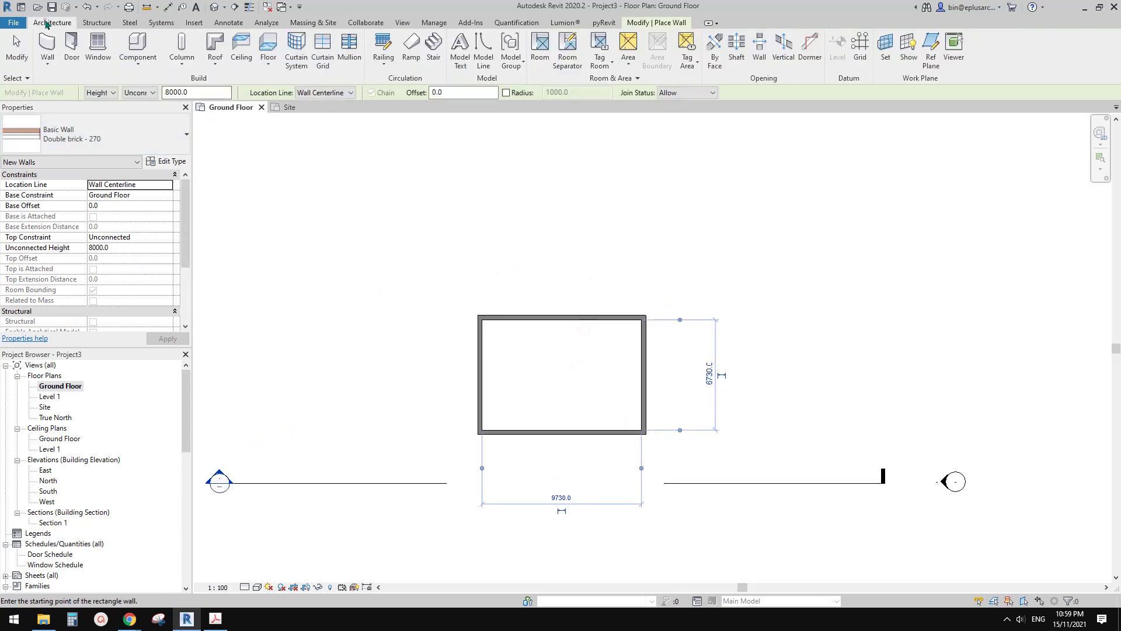
{"action": "left_click", "coordinate": [245, 69]}
{"action": "left_click", "coordinate": [552, 373]}
Create a Generic 150mm floor from the four room walls, extended into the wall core, and finish its boundary
{"action": "left_click", "coordinate": [58, 24]}
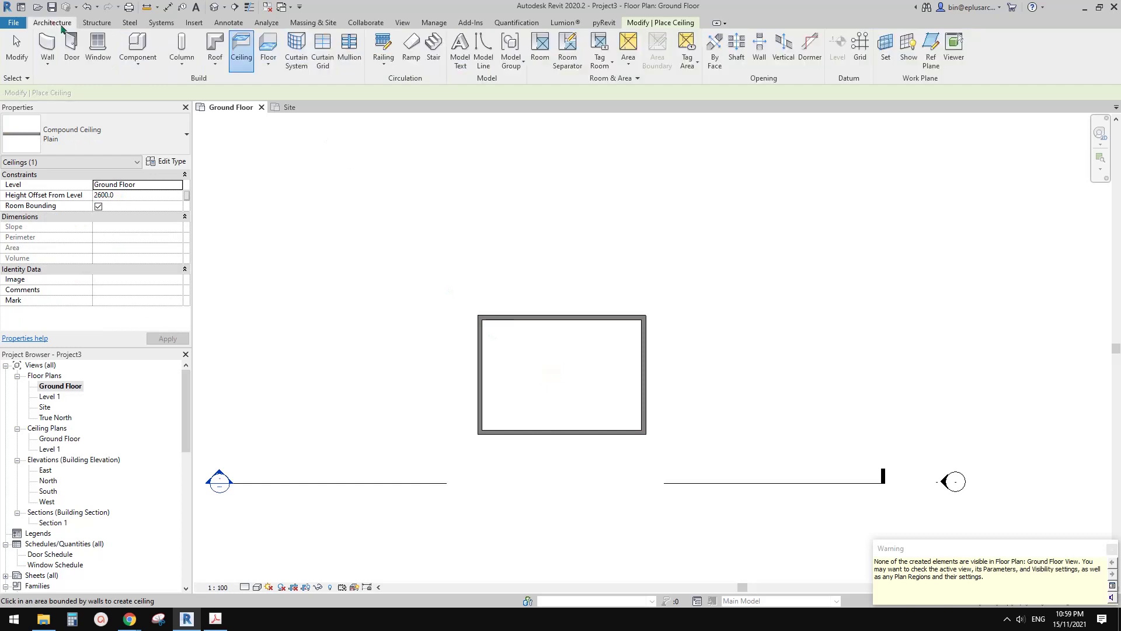
{"action": "left_click", "coordinate": [268, 59]}
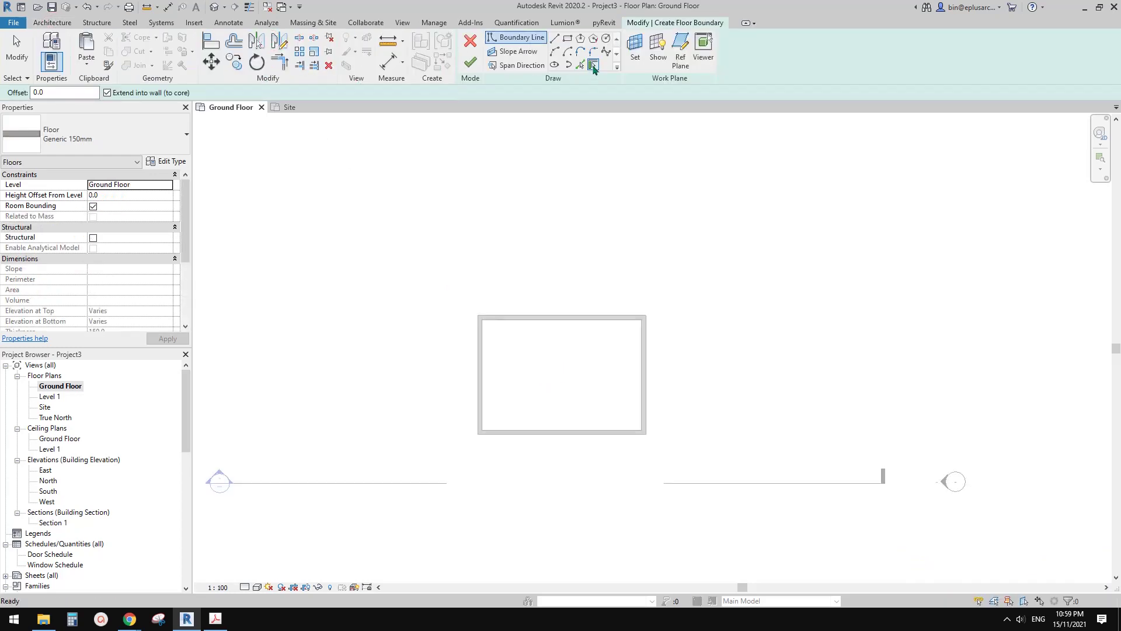
{"action": "key", "text": "Tab"}
{"action": "left_click", "coordinate": [587, 321]}
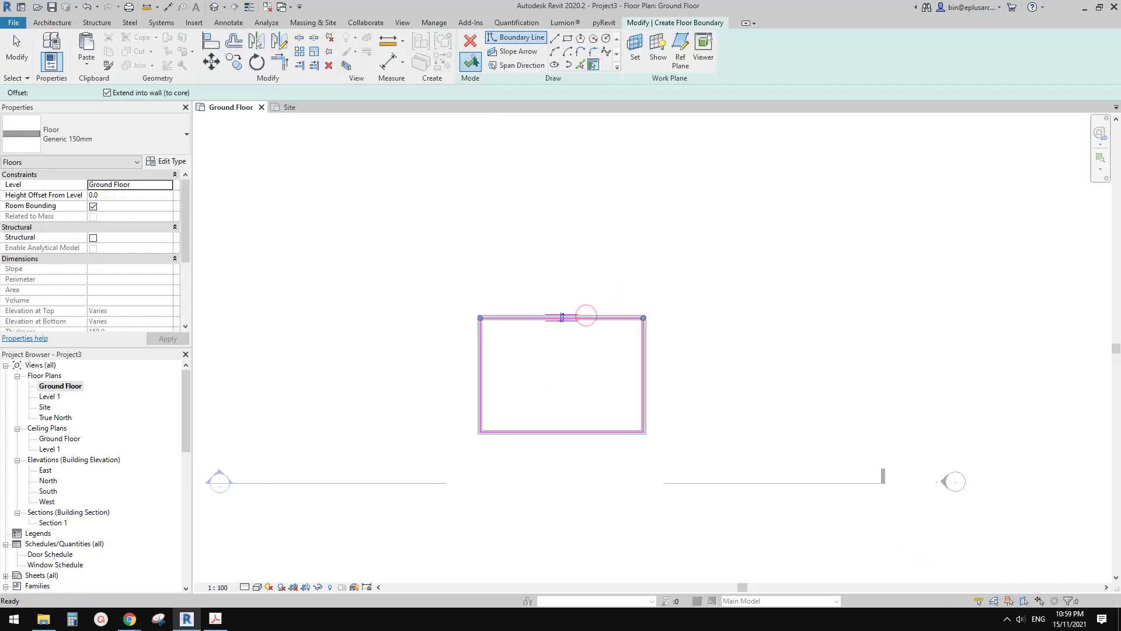
{"action": "left_click", "coordinate": [470, 61]}
{"action": "left_click", "coordinate": [326, 164]}
Open the default 3D view and examine the walls and floor from below
{"action": "left_click", "coordinate": [217, 8]}
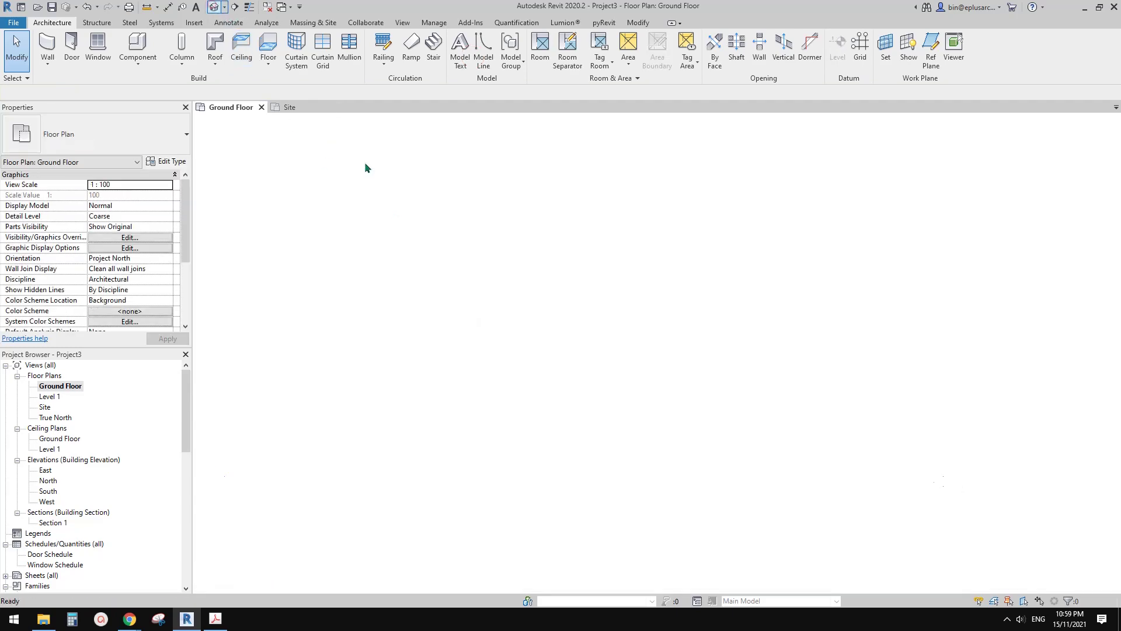
{"action": "scroll", "coordinate": [713, 368], "scroll_direction": "up", "scroll_amount": 3}
{"action": "middle_click_drag", "start_coordinate": [745, 354], "coordinate": [534, 313]}
{"action": "scroll", "coordinate": [467, 403], "scroll_direction": "up", "scroll_amount": 1}
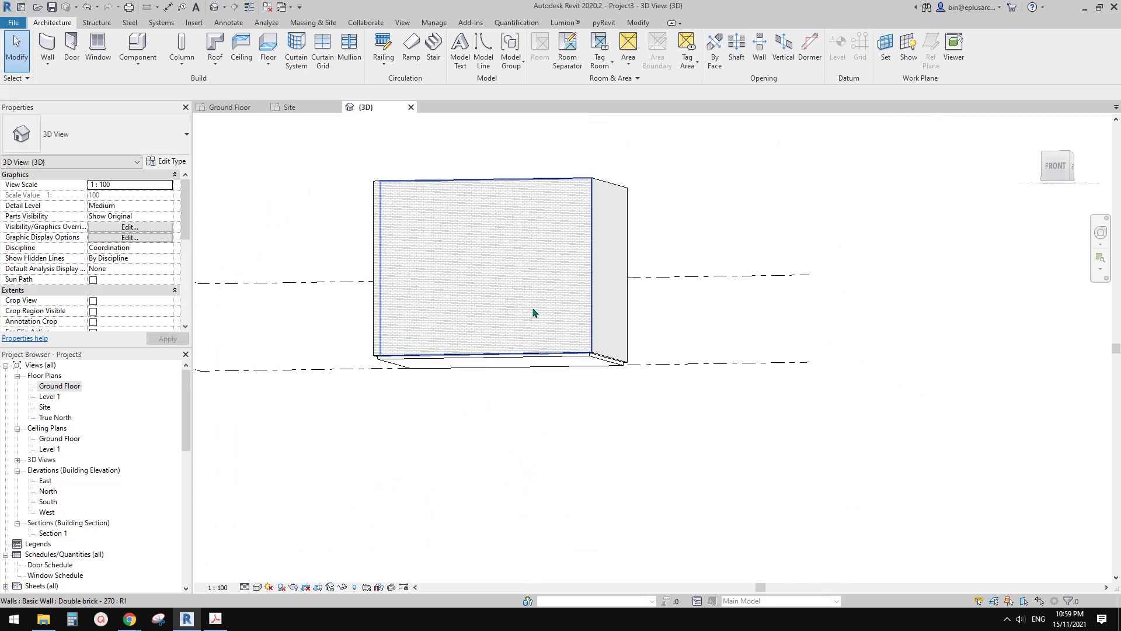
Return to the Ground Floor plan and place an M_Single-Flush 0813 x 2134mm door in the west wall, swinging inward
{"action": "double_click", "coordinate": [61, 386]}
{"action": "scroll", "coordinate": [541, 353], "scroll_direction": "up", "scroll_amount": 2}
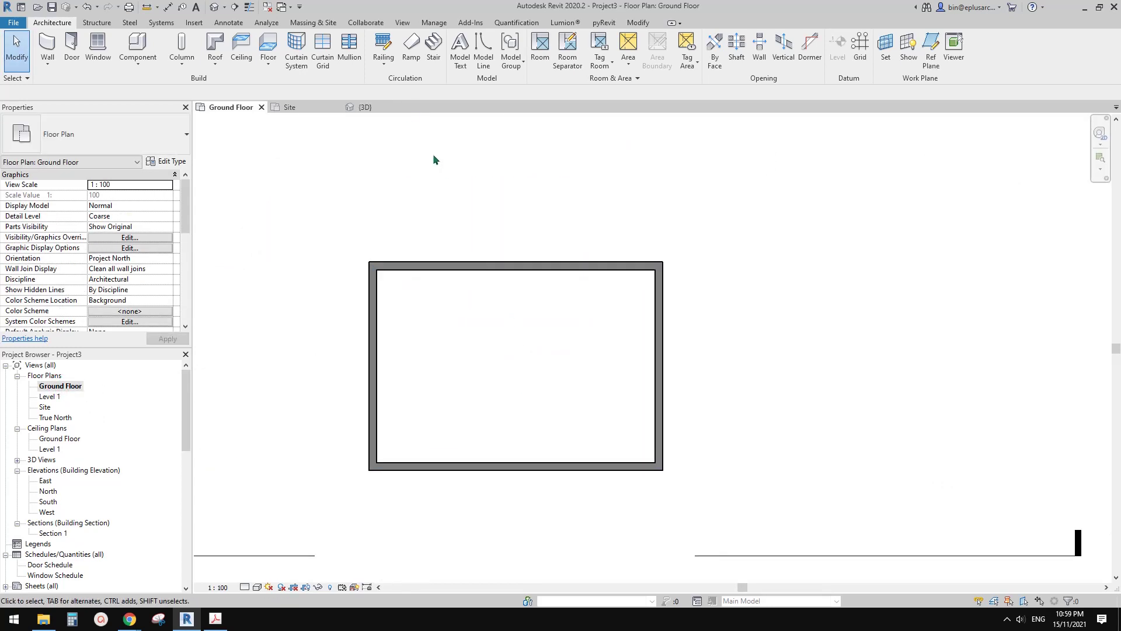
{"action": "middle_click_drag", "start_coordinate": [483, 359], "coordinate": [450, 340]}
{"action": "key", "text": "d"}
{"action": "key", "text": "r"}
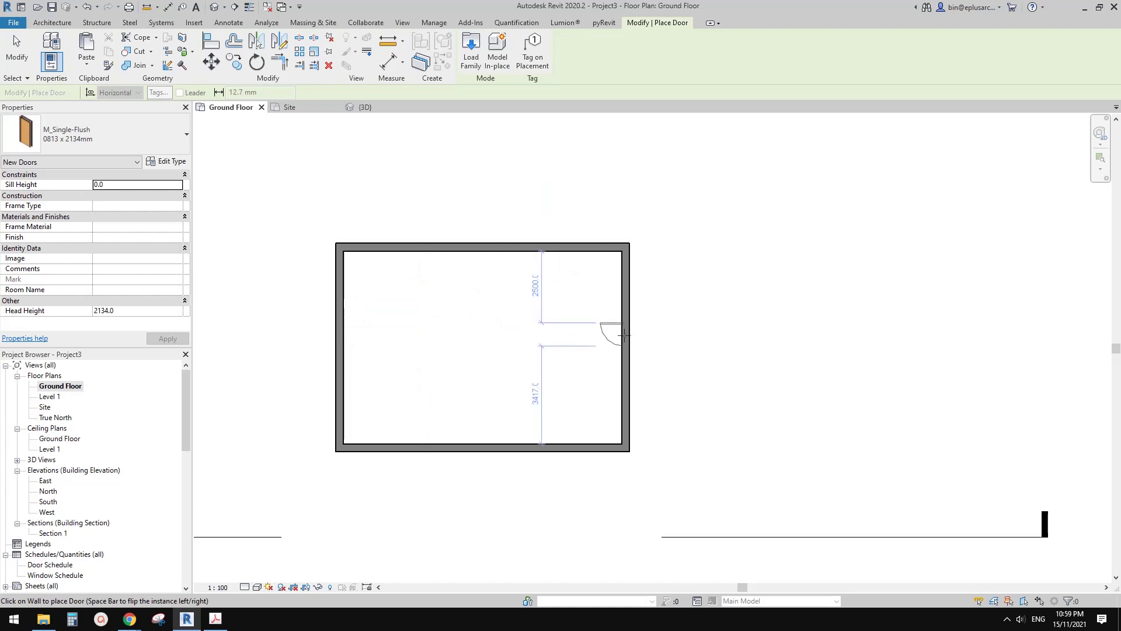
{"action": "left_click", "coordinate": [346, 332]}
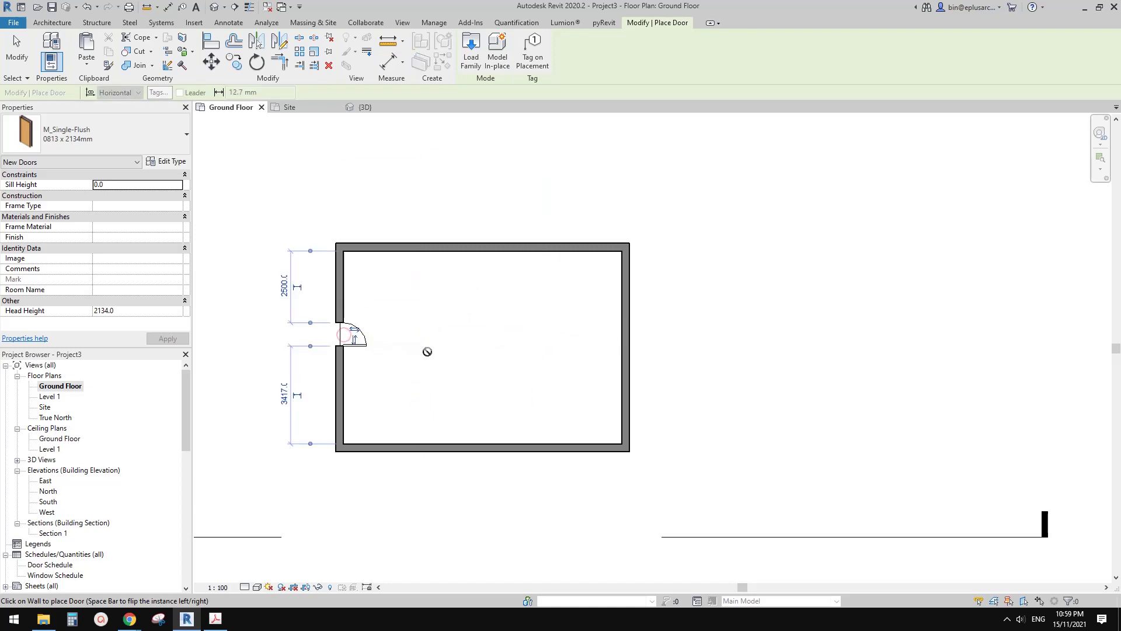
{"action": "key", "text": "Escape"}
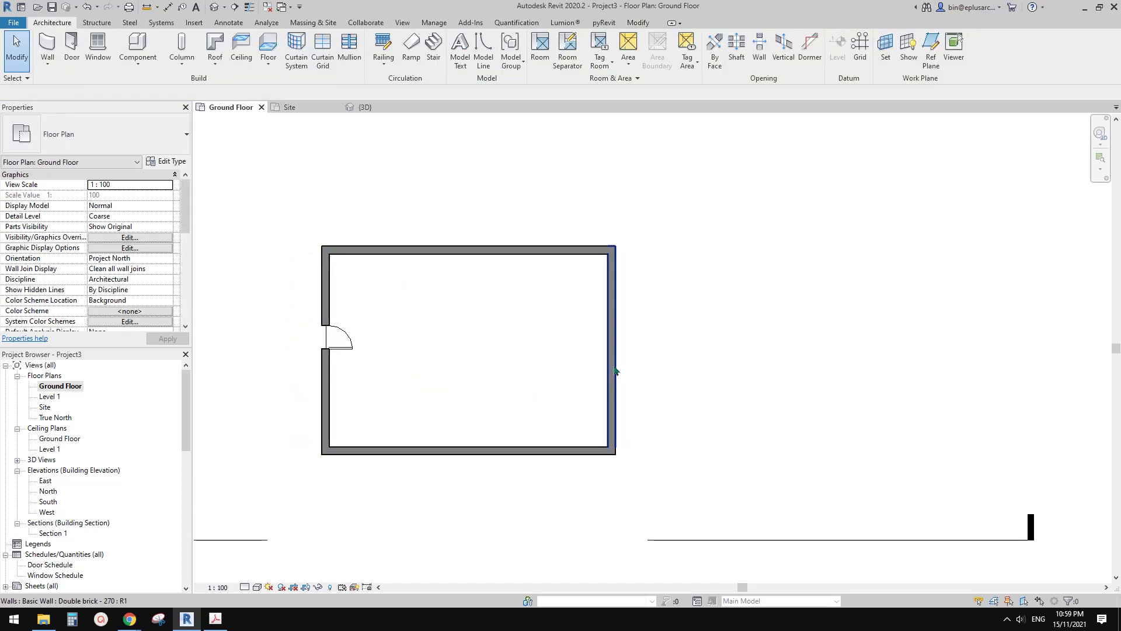
Shrink the room by moving its east, north and south walls inward around the door
{"action": "left_click_drag", "start_coordinate": [614, 364], "coordinate": [461, 355]}
{"action": "left_click_drag", "start_coordinate": [393, 253], "coordinate": [395, 302]}
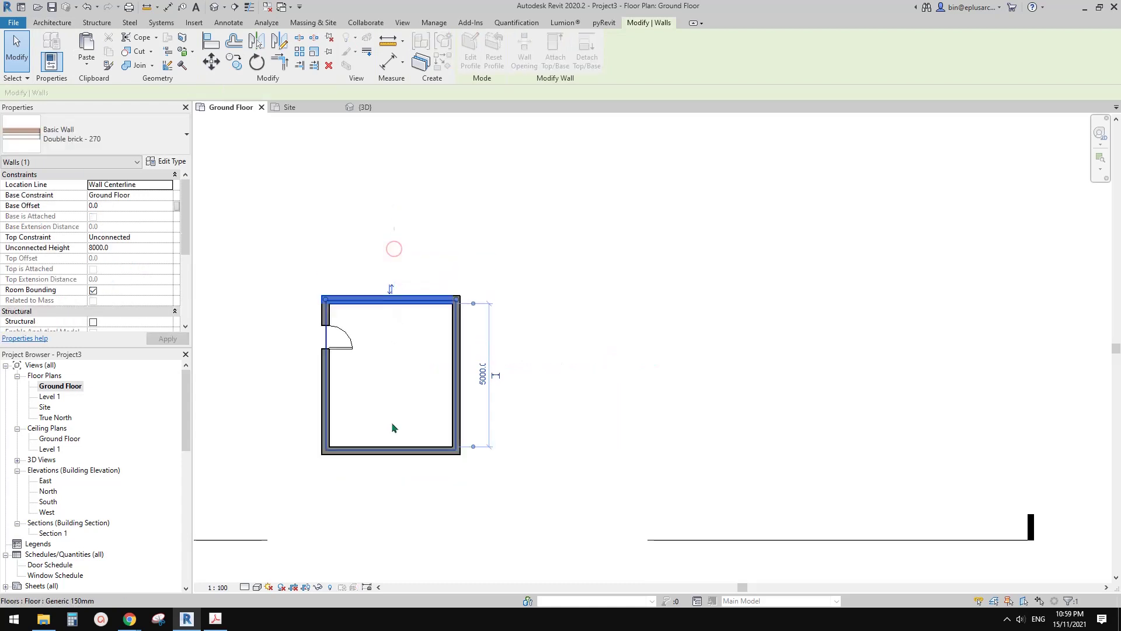
{"action": "left_click_drag", "start_coordinate": [393, 453], "coordinate": [382, 386]}
{"action": "left_click_drag", "start_coordinate": [457, 334], "coordinate": [439, 334]}
{"action": "key", "text": "Escape"}
{"action": "scroll", "coordinate": [352, 338], "scroll_direction": "up", "scroll_amount": 4}
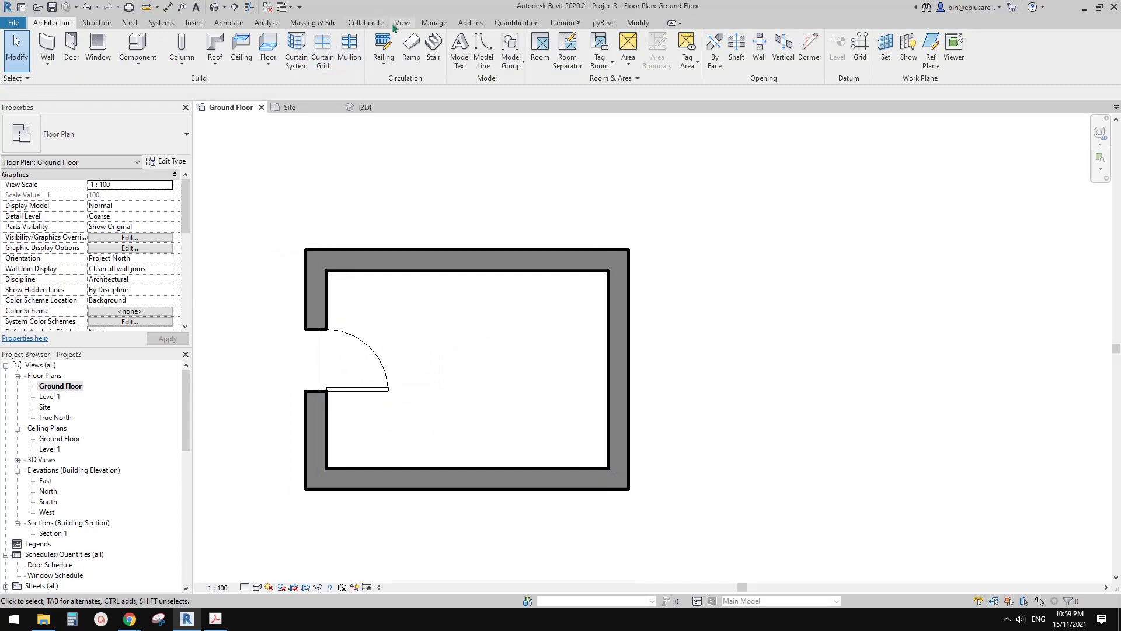
Place an Interior Elevation marker in the middle of the room, facing the north wall
{"action": "left_click", "coordinate": [401, 22]}
{"action": "left_click", "coordinate": [480, 63]}
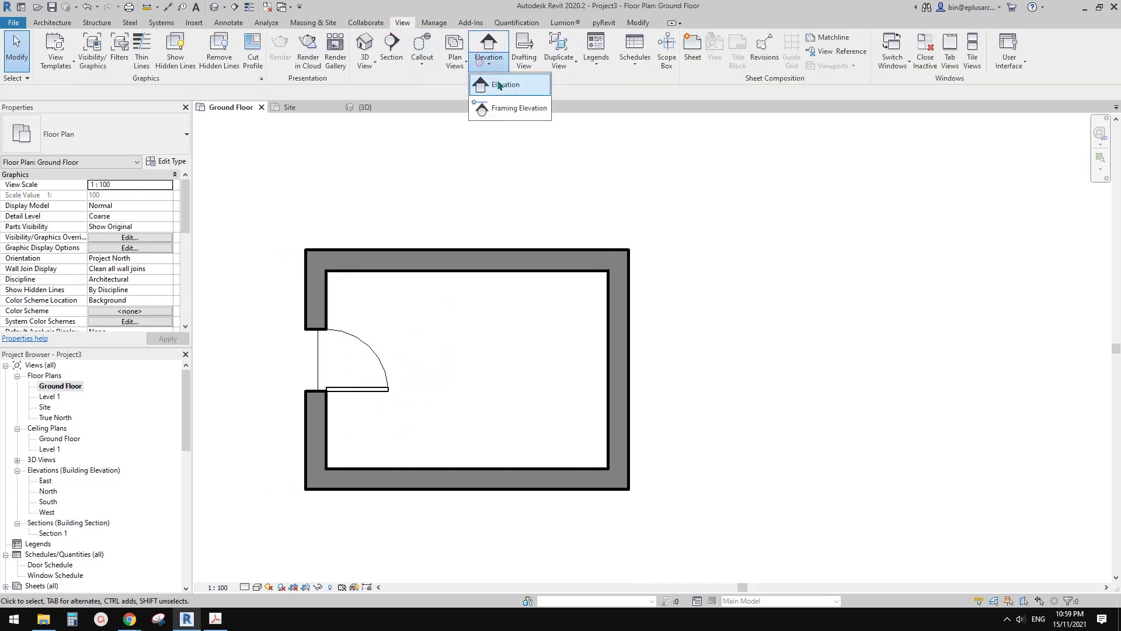
{"action": "left_click", "coordinate": [507, 85]}
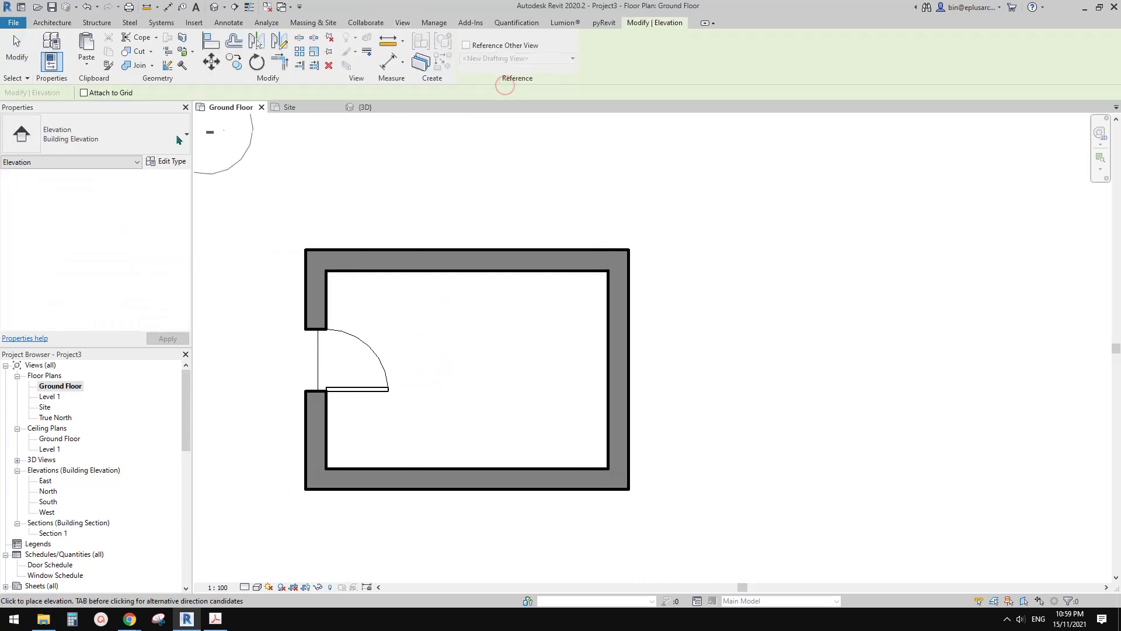
{"action": "left_click", "coordinate": [78, 140]}
{"action": "left_click", "coordinate": [46, 219]}
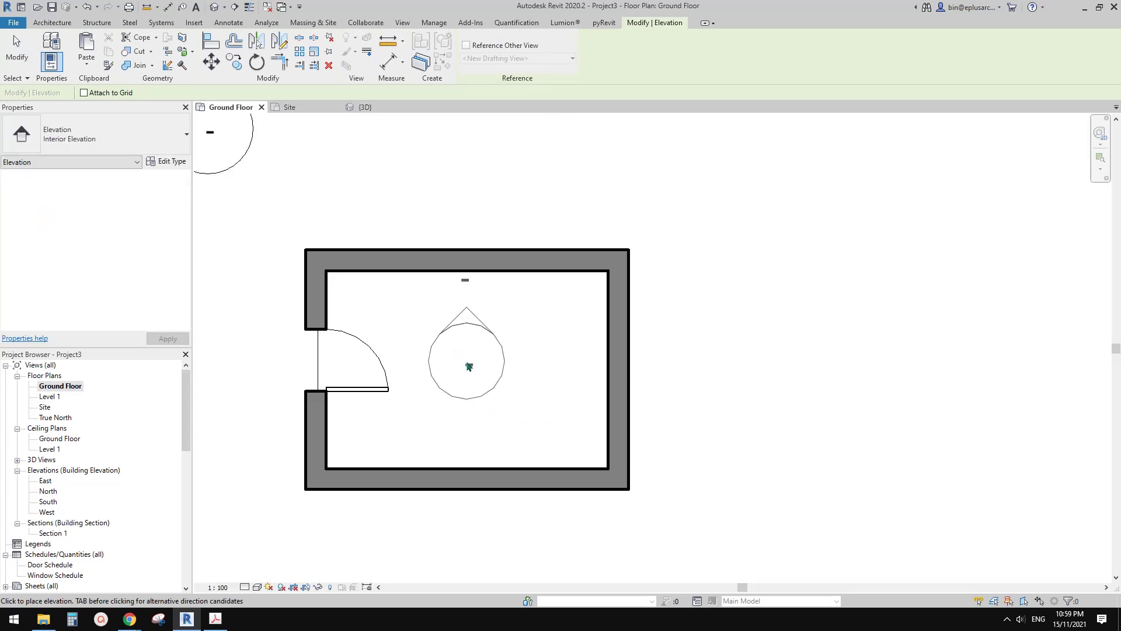
{"action": "left_click", "coordinate": [469, 366]}
{"action": "key", "text": "Escape"}
{"action": "key", "text": "Escape"}
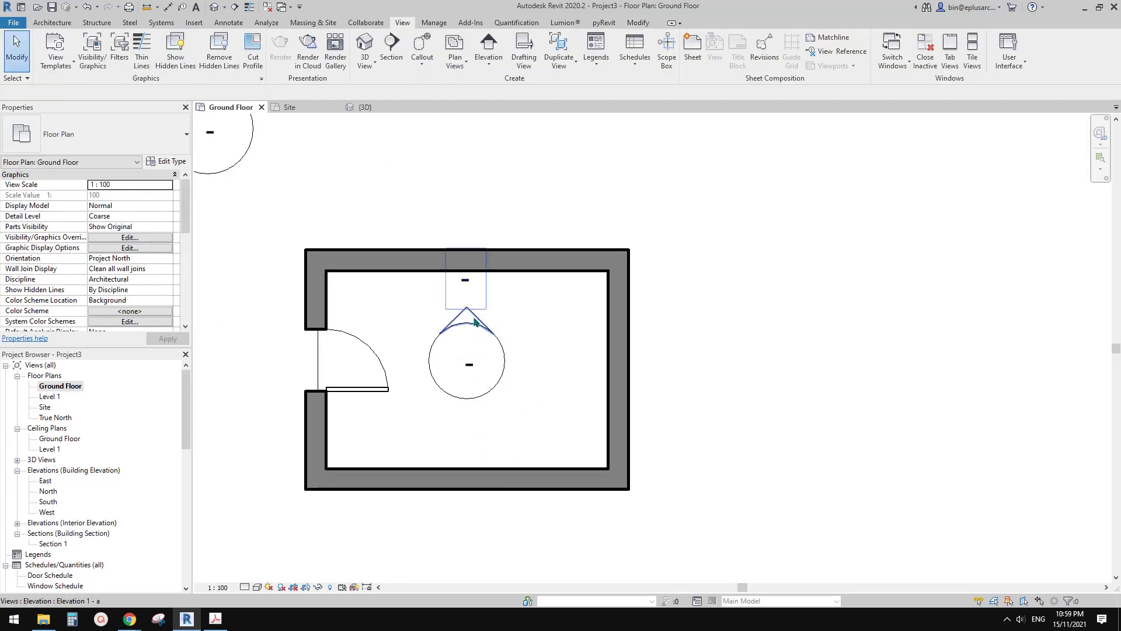
Shorten the interior elevation's view depth so its far clip line sits just beyond the north wall
{"action": "left_click", "coordinate": [474, 322]}
{"action": "scroll", "coordinate": [502, 371], "scroll_direction": "down", "scroll_amount": 1}
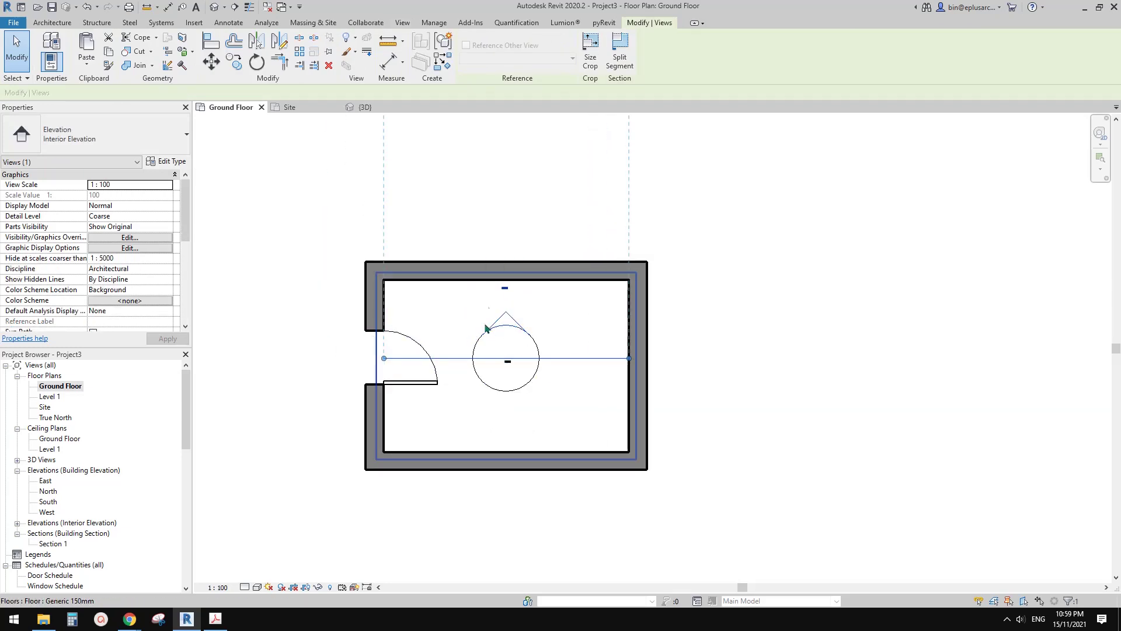
{"action": "scroll", "coordinate": [416, 349], "scroll_direction": "down", "scroll_amount": 1}
{"action": "scroll", "coordinate": [546, 370], "scroll_direction": "down", "scroll_amount": 1}
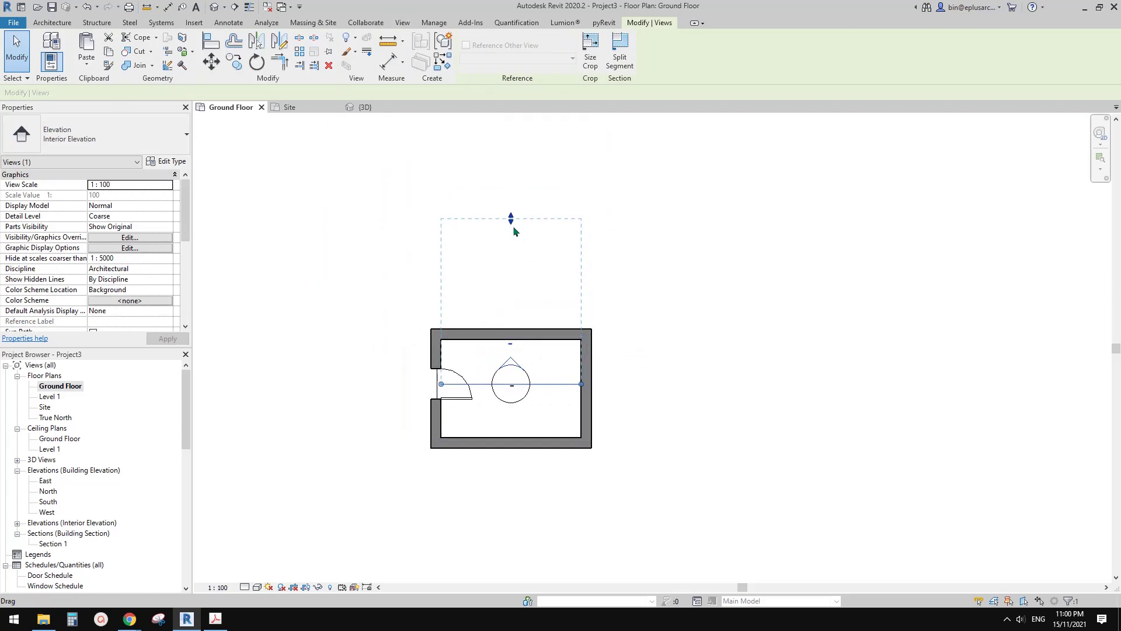
{"action": "scroll", "coordinate": [508, 386], "scroll_direction": "up", "scroll_amount": 3}
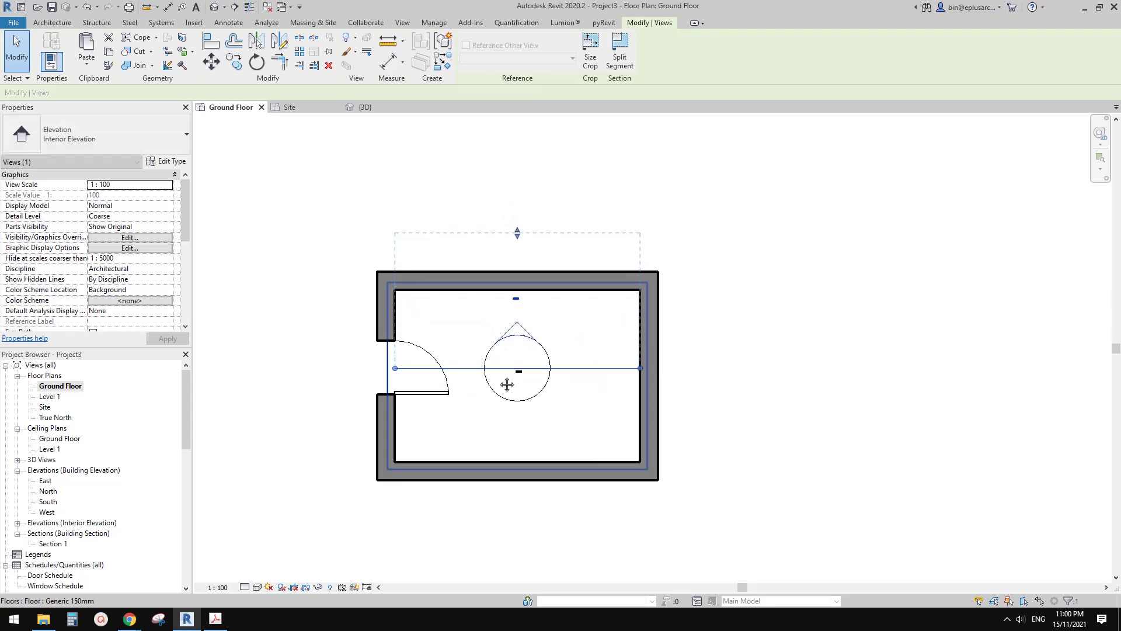
{"action": "mouse_move", "coordinate": [460, 357]}
{"action": "middle_mouse_down"}
{"action": "mouse_move", "coordinate": [442, 352]}
{"action": "mouse_move", "coordinate": [489, 332]}
{"action": "middle_mouse_up"}
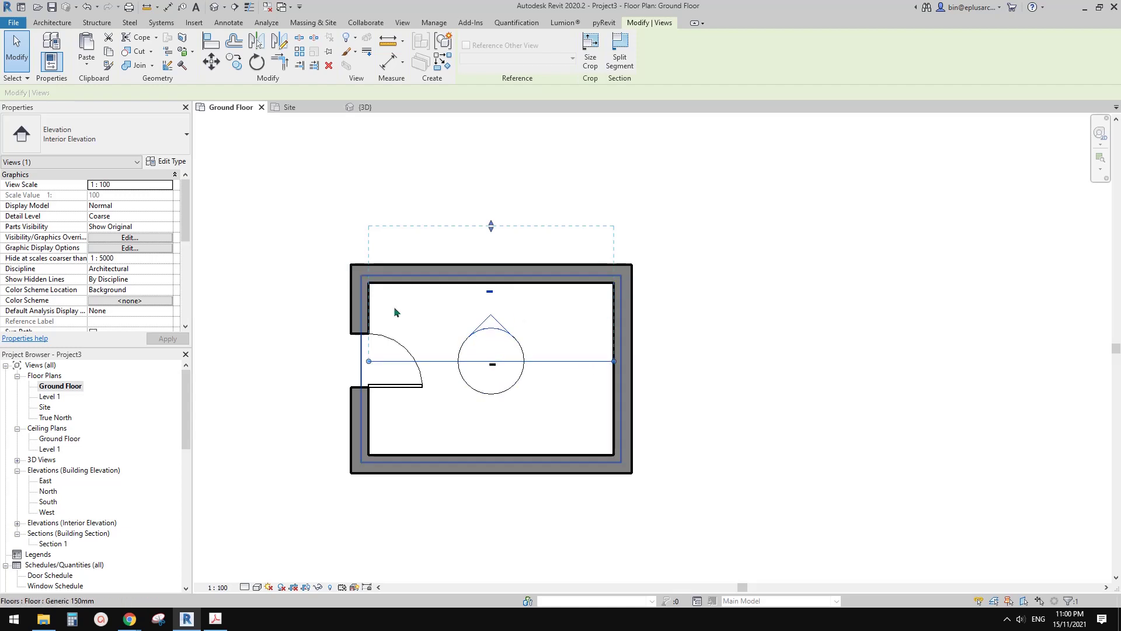
Open the interior elevation view facing the north wall from its marker on the Ground Floor plan
{"action": "middle_click_drag", "start_coordinate": [452, 361], "coordinate": [462, 340]}
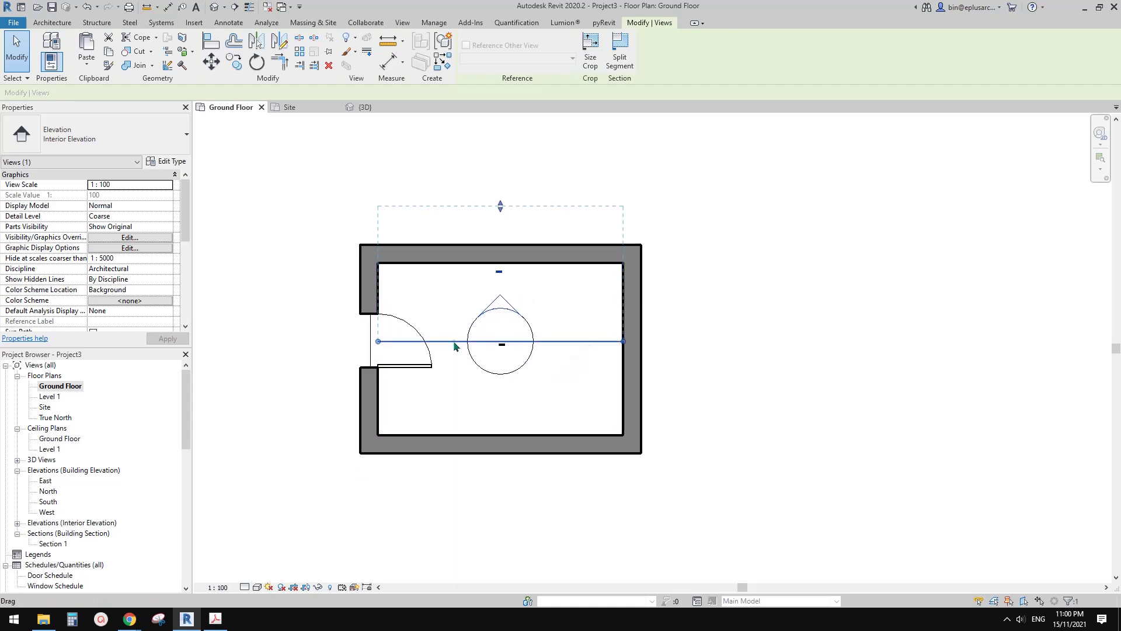
{"action": "right_click", "coordinate": [456, 343]}
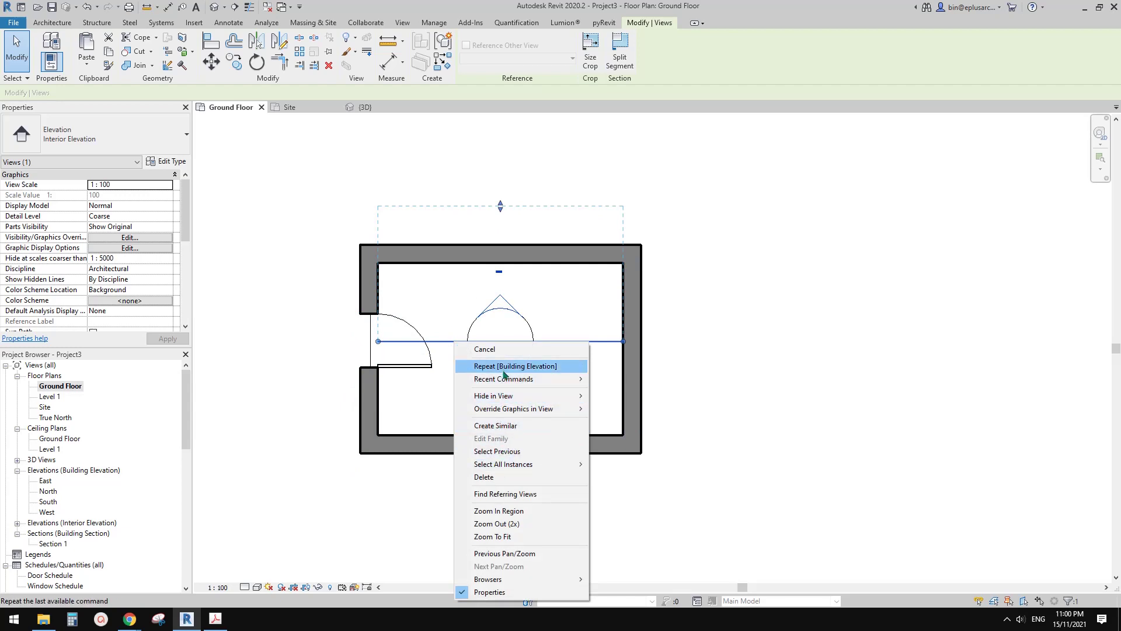
{"action": "left_click", "coordinate": [267, 256]}
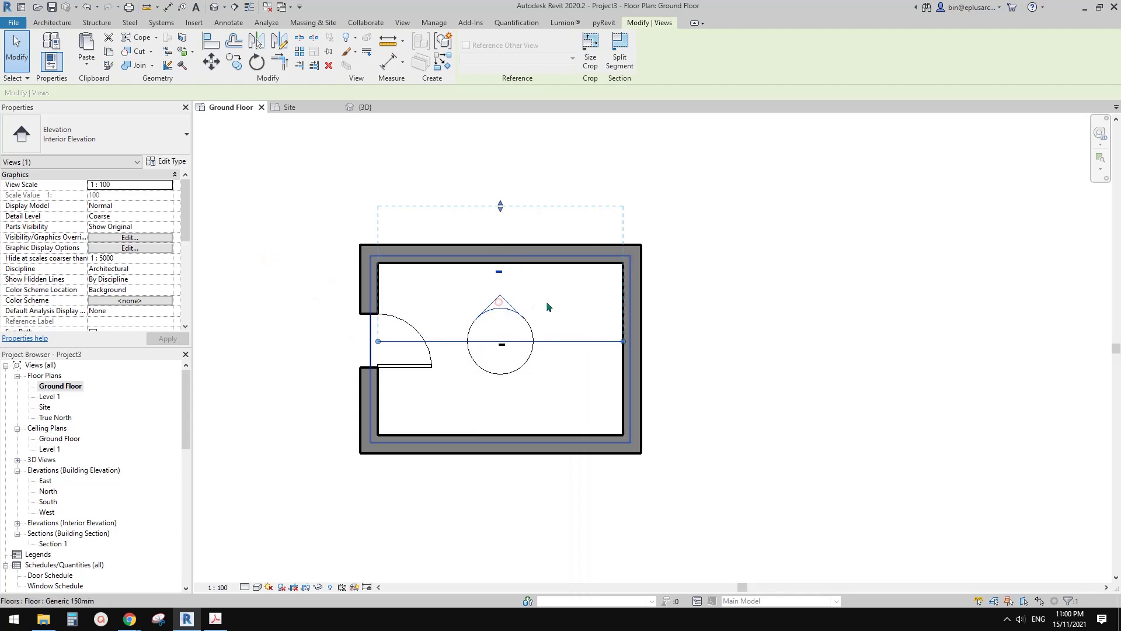
{"action": "left_click", "coordinate": [504, 298]}
{"action": "left_click", "coordinate": [723, 201]}
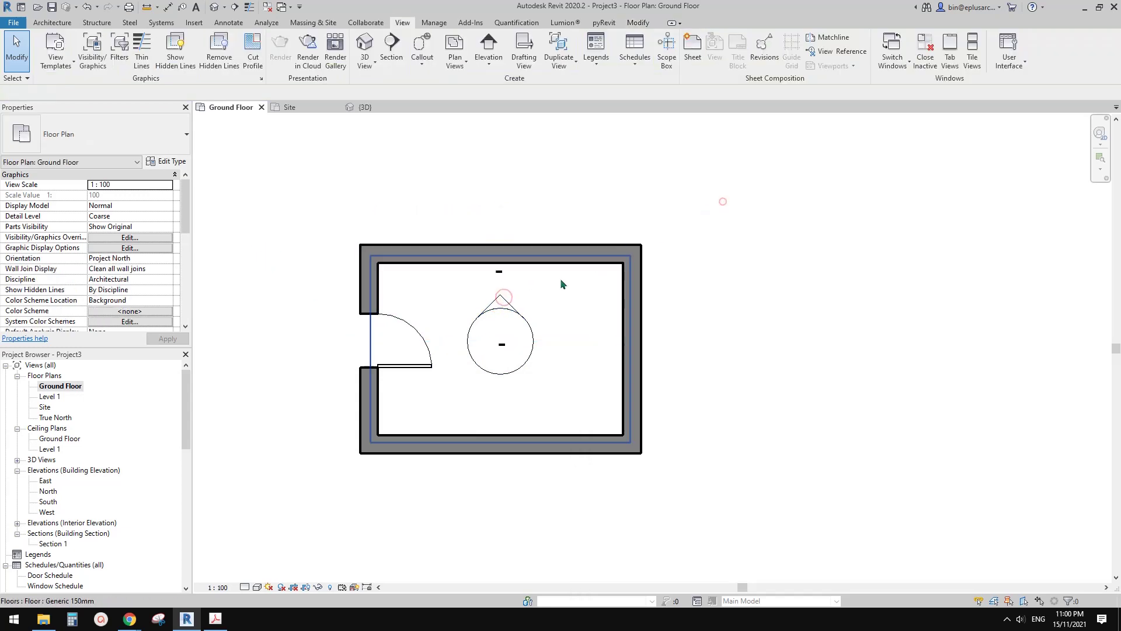
{"action": "right_click", "coordinate": [505, 298]}
{"action": "left_click", "coordinate": [570, 353]}
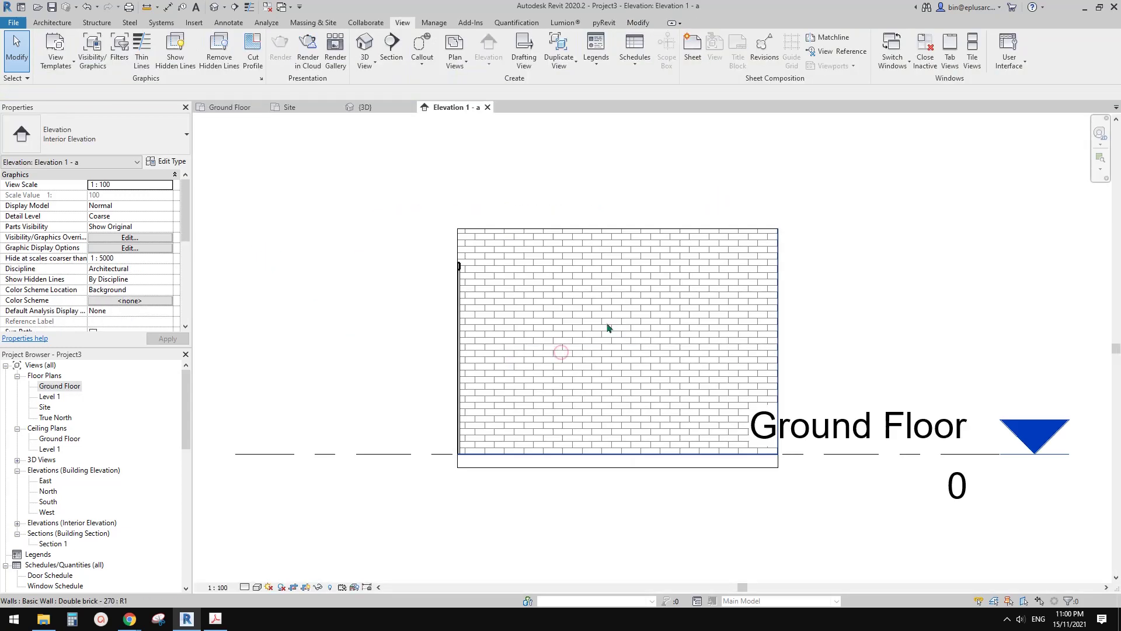
Toggle thin-line display on and back off to compare line weights in the interior elevation
{"action": "scroll", "coordinate": [514, 333], "scroll_direction": "up", "scroll_amount": 4}
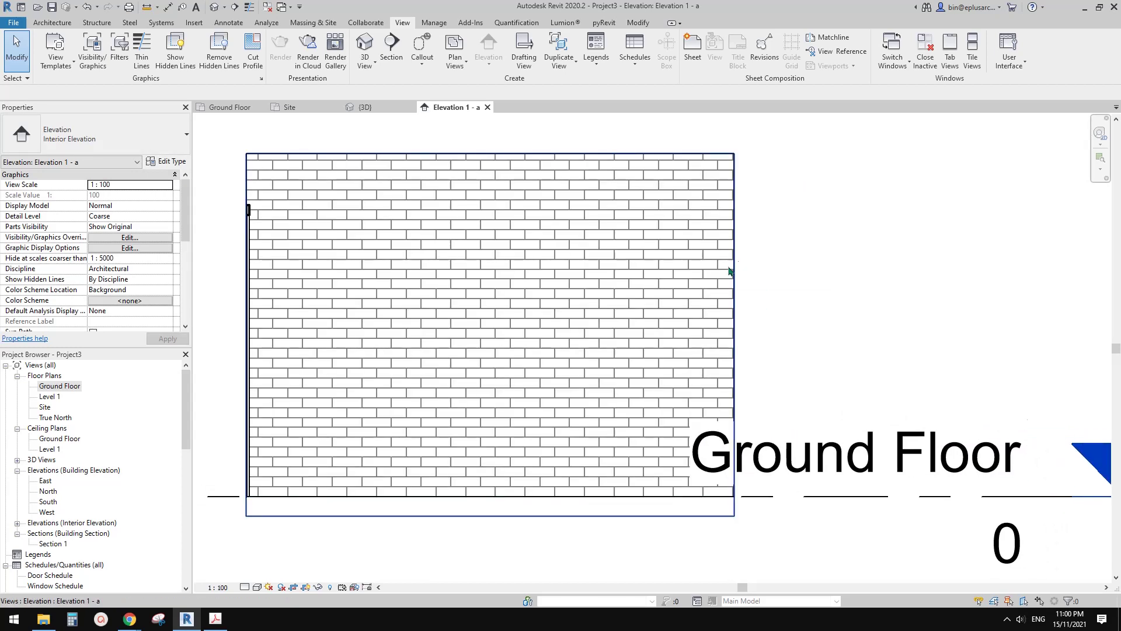
{"action": "scroll", "coordinate": [729, 272], "scroll_direction": "down", "scroll_amount": 1}
{"action": "middle_click_drag", "start_coordinate": [729, 271], "coordinate": [771, 290]}
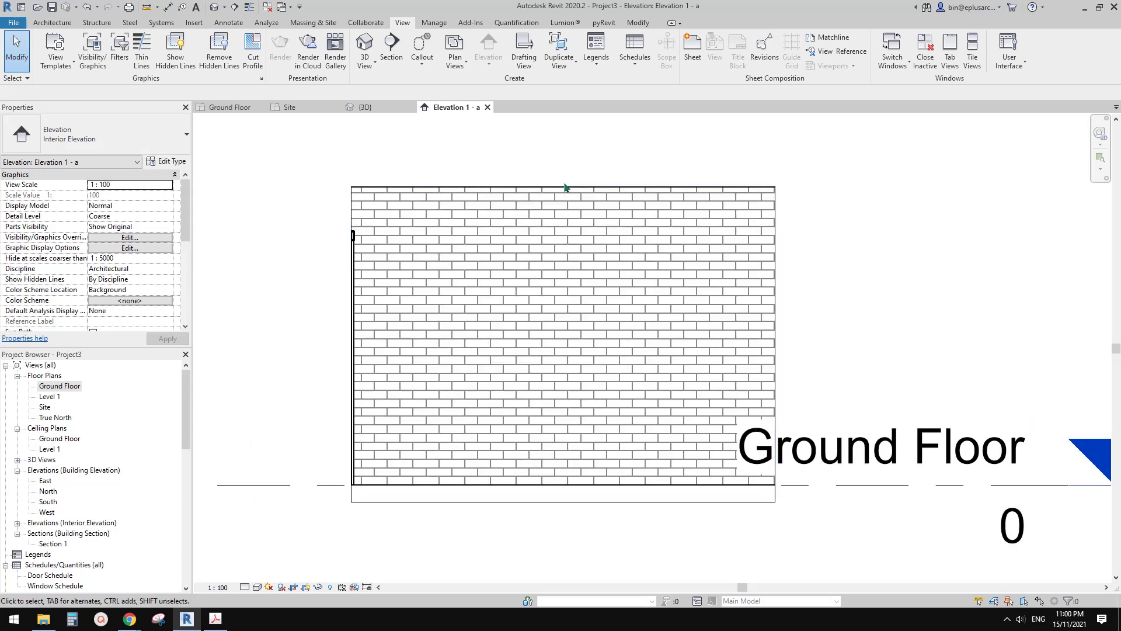
{"action": "middle_click_drag", "start_coordinate": [485, 285], "coordinate": [501, 304]}
{"action": "key", "text": "t"}
{"action": "key", "text": "l"}
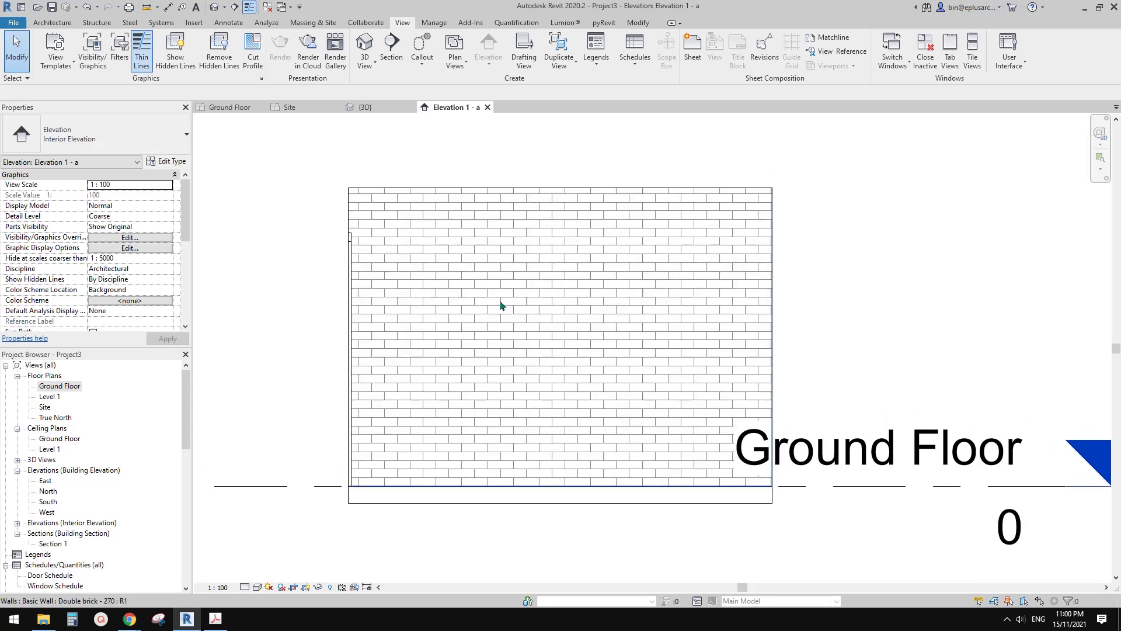
{"action": "key", "text": "t"}
{"action": "key", "text": "l"}
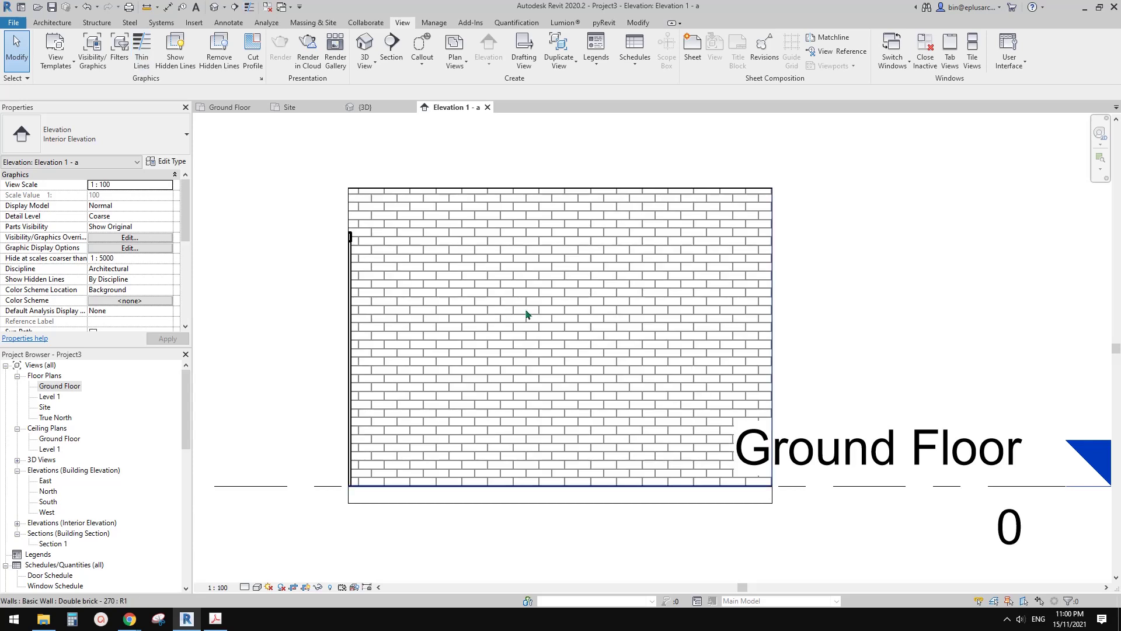
Widen the elevation's crop region on both sides so it extends past the cut east and west walls
{"action": "middle_click_drag", "start_coordinate": [525, 309], "coordinate": [563, 286]}
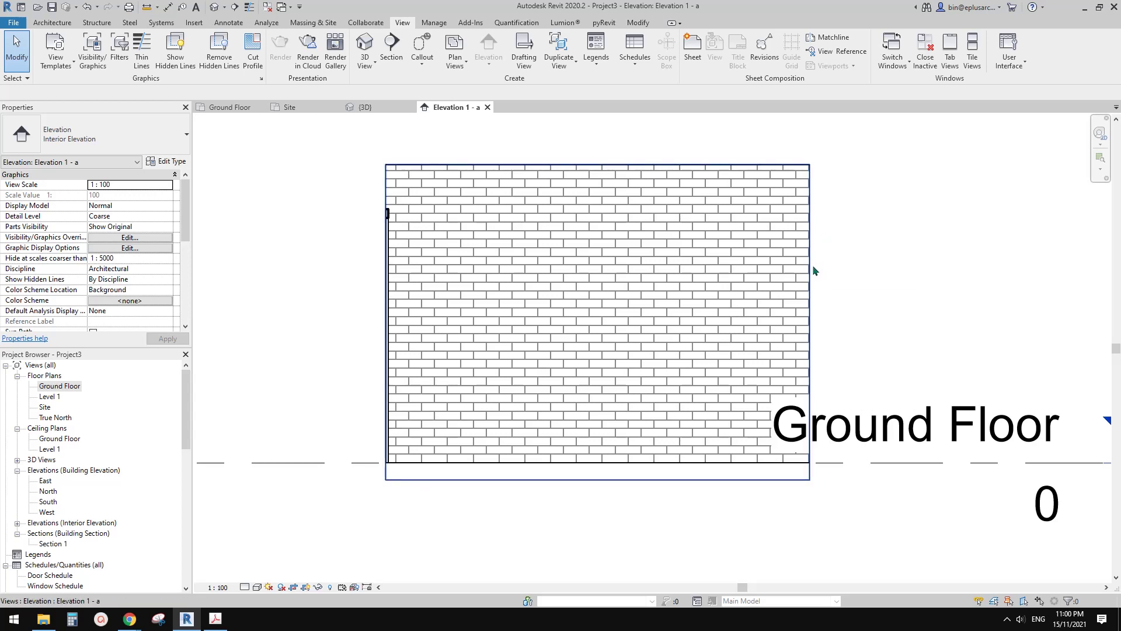
{"action": "middle_click_drag", "start_coordinate": [812, 265], "coordinate": [788, 269]}
{"action": "left_click", "coordinate": [788, 270]}
{"action": "middle_click_drag", "start_coordinate": [798, 326], "coordinate": [776, 330]}
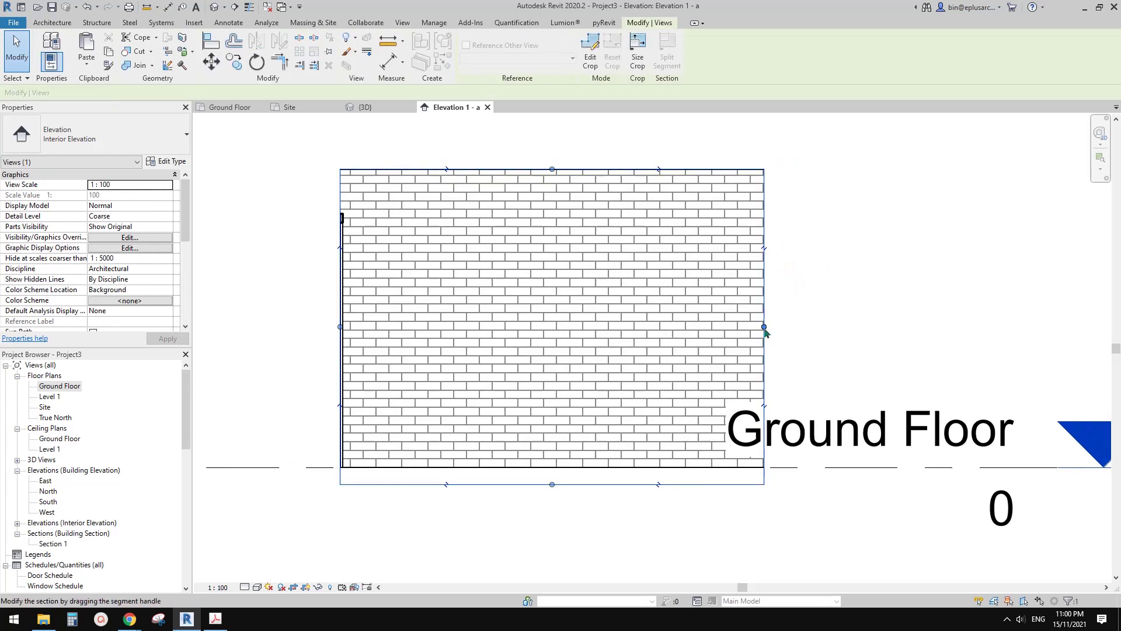
{"action": "left_click_drag", "start_coordinate": [764, 327], "coordinate": [802, 328]}
{"action": "scroll", "coordinate": [802, 327], "scroll_direction": "down", "scroll_amount": 1}
{"action": "middle_click_drag", "start_coordinate": [802, 328], "coordinate": [806, 344]}
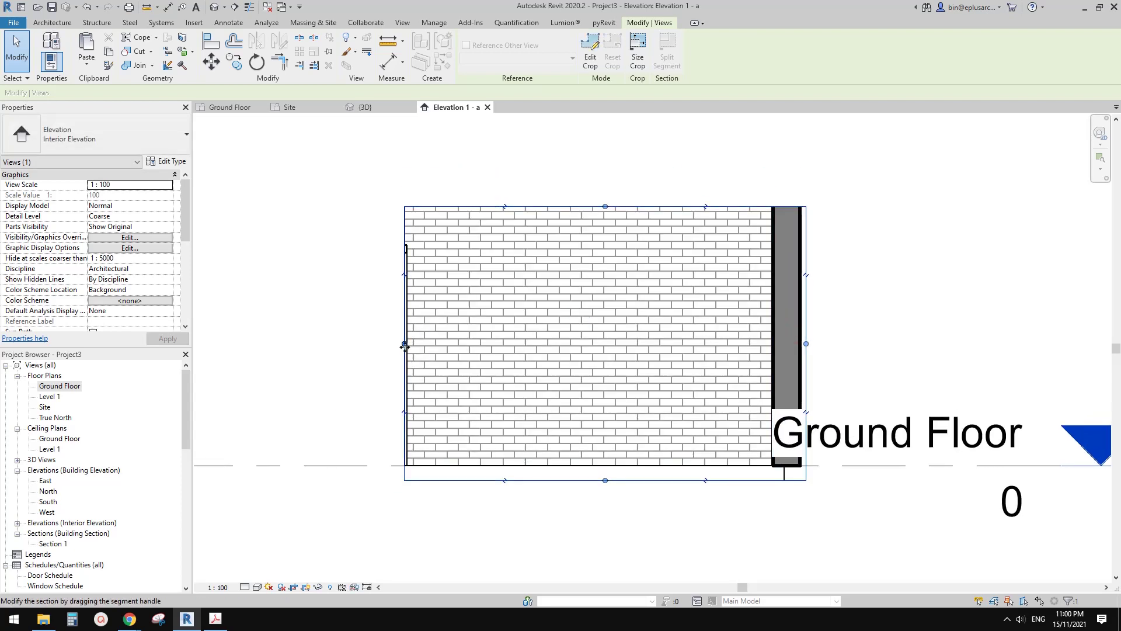
{"action": "left_click_drag", "start_coordinate": [405, 344], "coordinate": [347, 344]}
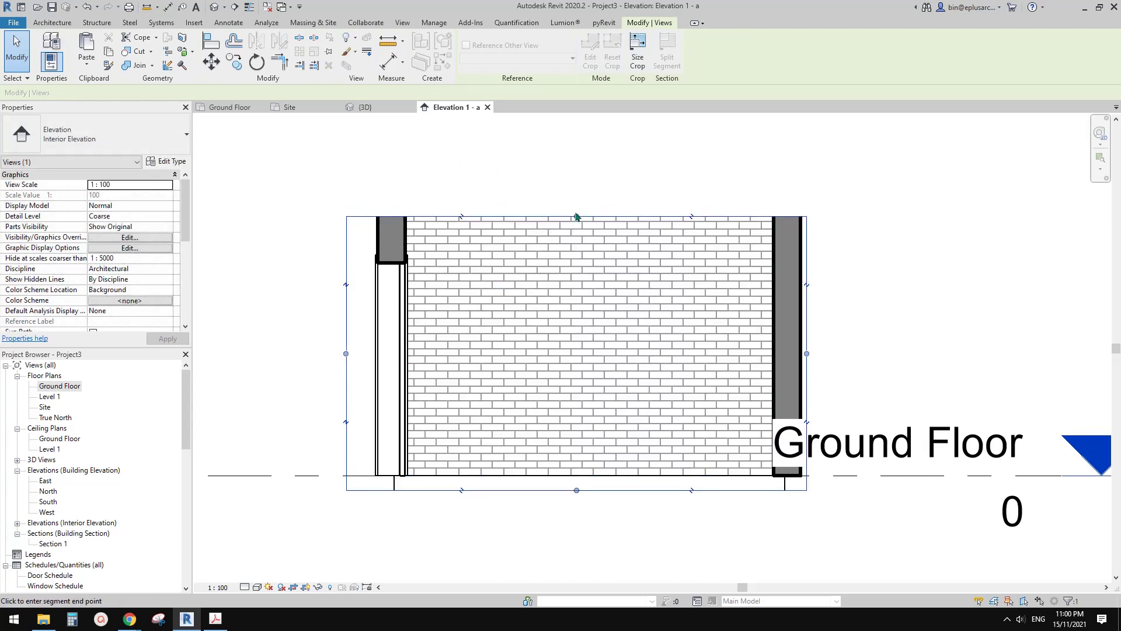
Extend the crop region upward above the ceiling and downward to just below the floor slab
{"action": "left_click_drag", "start_coordinate": [576, 217], "coordinate": [578, 175]}
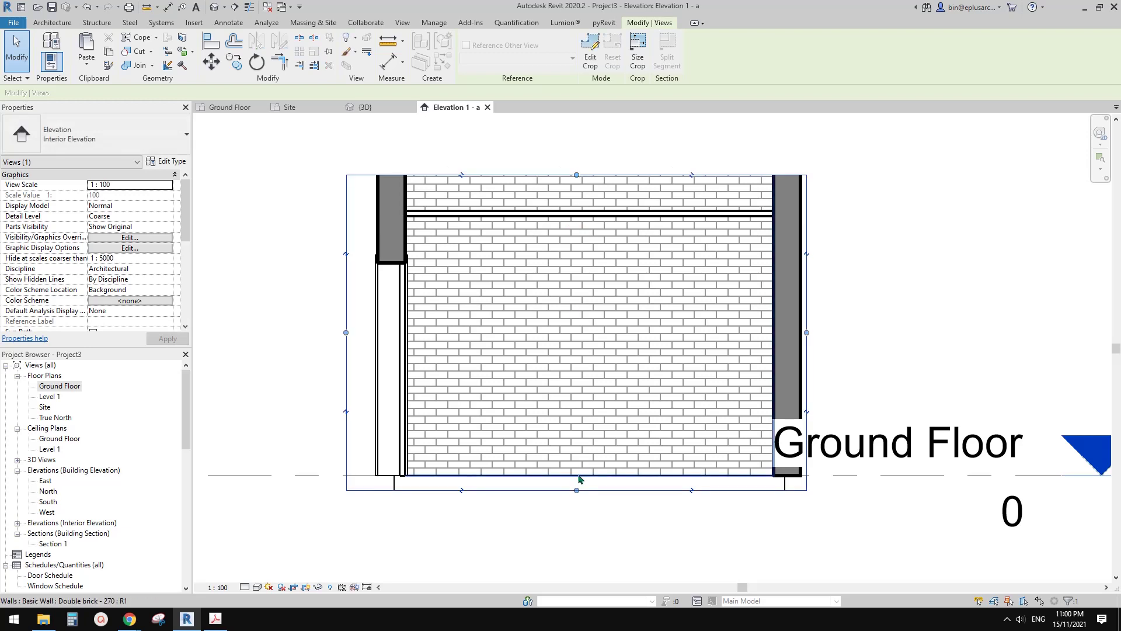
{"action": "left_click_drag", "start_coordinate": [576, 490], "coordinate": [576, 506]}
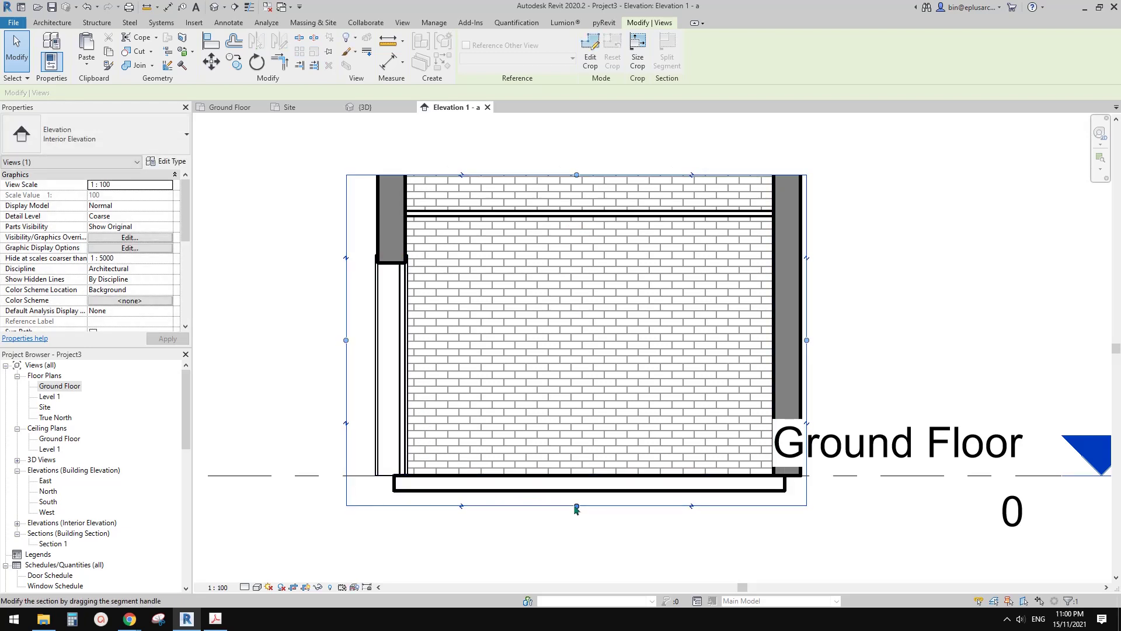
{"action": "mouse_move", "coordinate": [577, 506]}
{"action": "left_mouse_down"}
{"action": "mouse_move", "coordinate": [576, 480]}
{"action": "mouse_move", "coordinate": [577, 493]}
{"action": "left_mouse_up"}
{"action": "scroll", "coordinate": [393, 483], "scroll_direction": "up", "scroll_amount": 2}
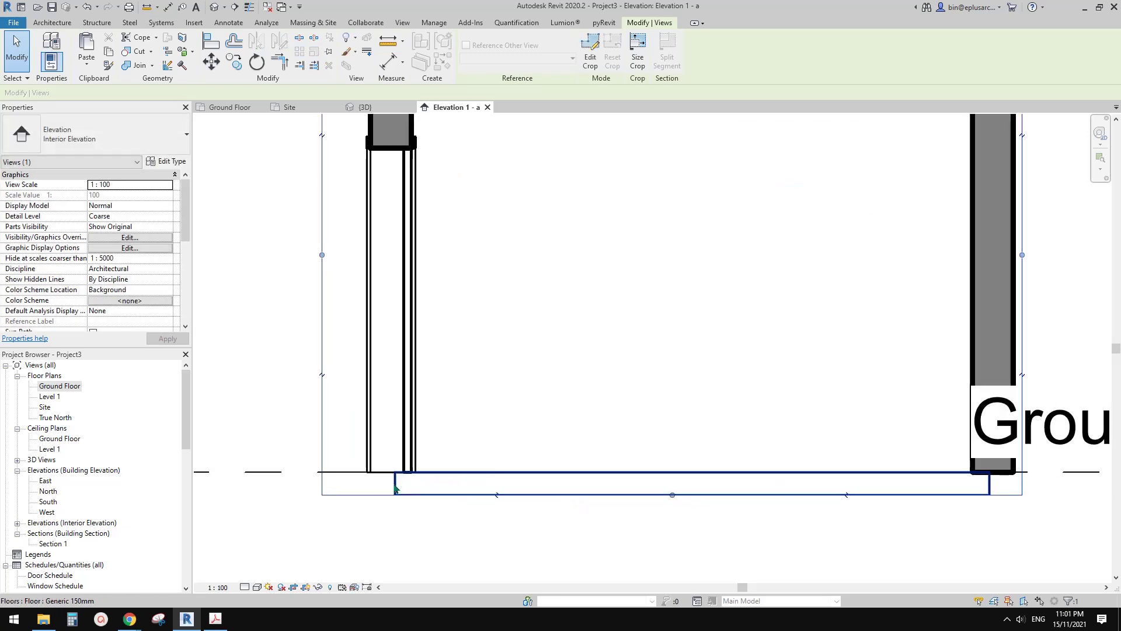
{"action": "left_click_drag", "start_coordinate": [673, 496], "coordinate": [673, 509]}
{"action": "scroll", "coordinate": [606, 385], "scroll_direction": "down", "scroll_amount": 2}
{"action": "key", "text": "Escape"}
{"action": "scroll", "coordinate": [619, 352], "scroll_direction": "up", "scroll_amount": 1}
{"action": "scroll", "coordinate": [619, 352], "scroll_direction": "down", "scroll_amount": 2}
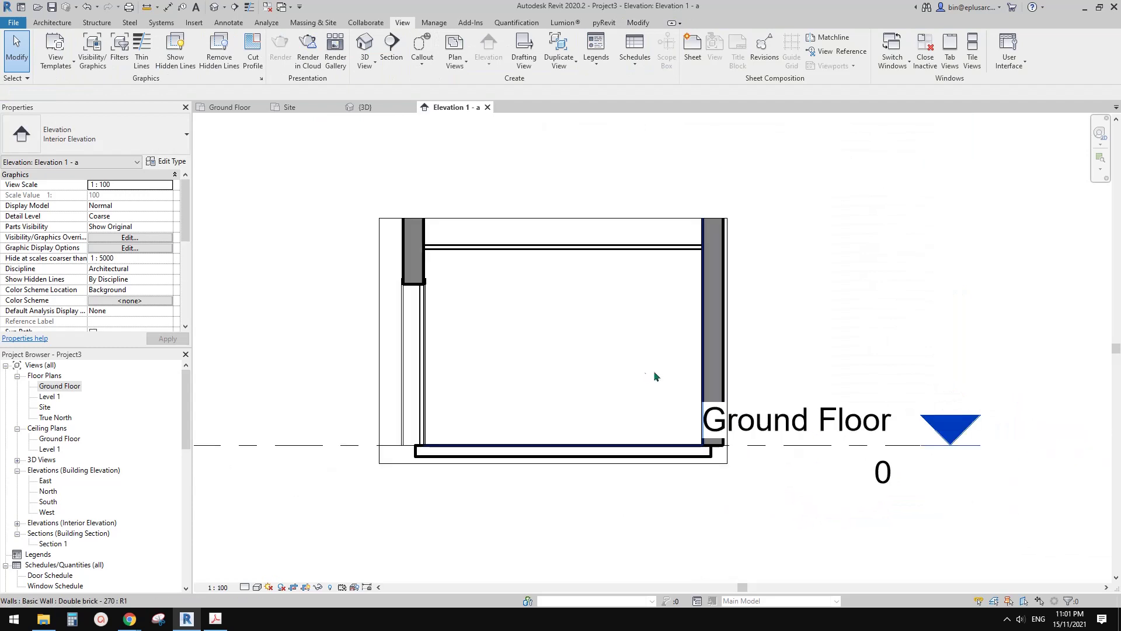
Start a masking region with the Wide Lines style and sketch a rectangle along the room's inner wall, ceiling and floor faces
{"action": "middle_click_drag", "start_coordinate": [654, 372], "coordinate": [608, 369]}
{"action": "scroll", "coordinate": [569, 325], "scroll_direction": "up", "scroll_amount": 1}
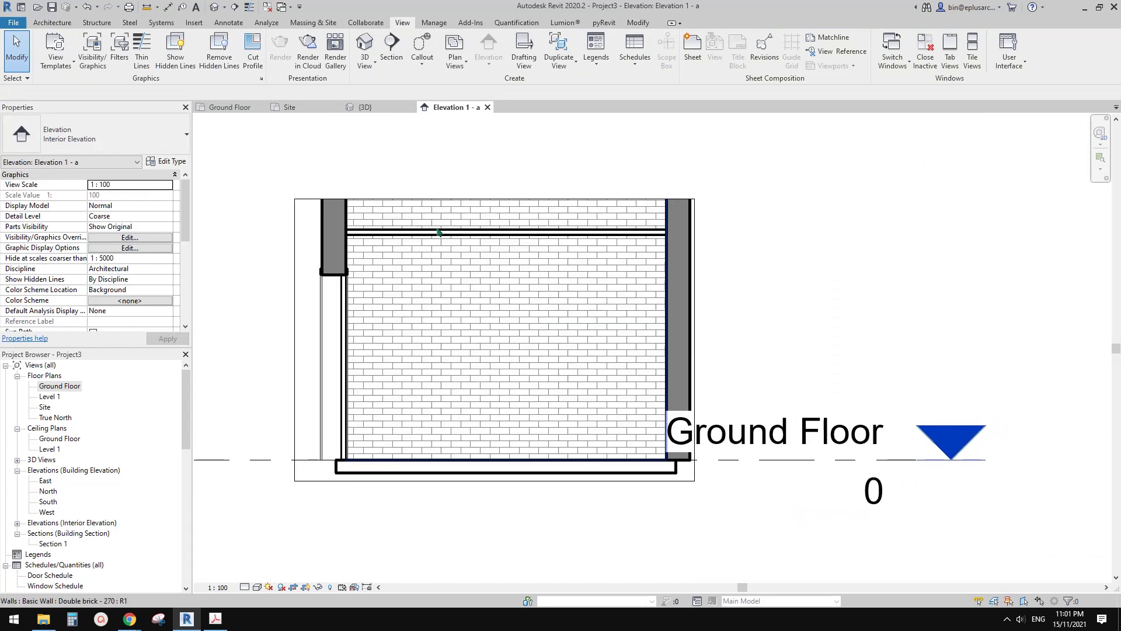
{"action": "left_click", "coordinate": [228, 23]}
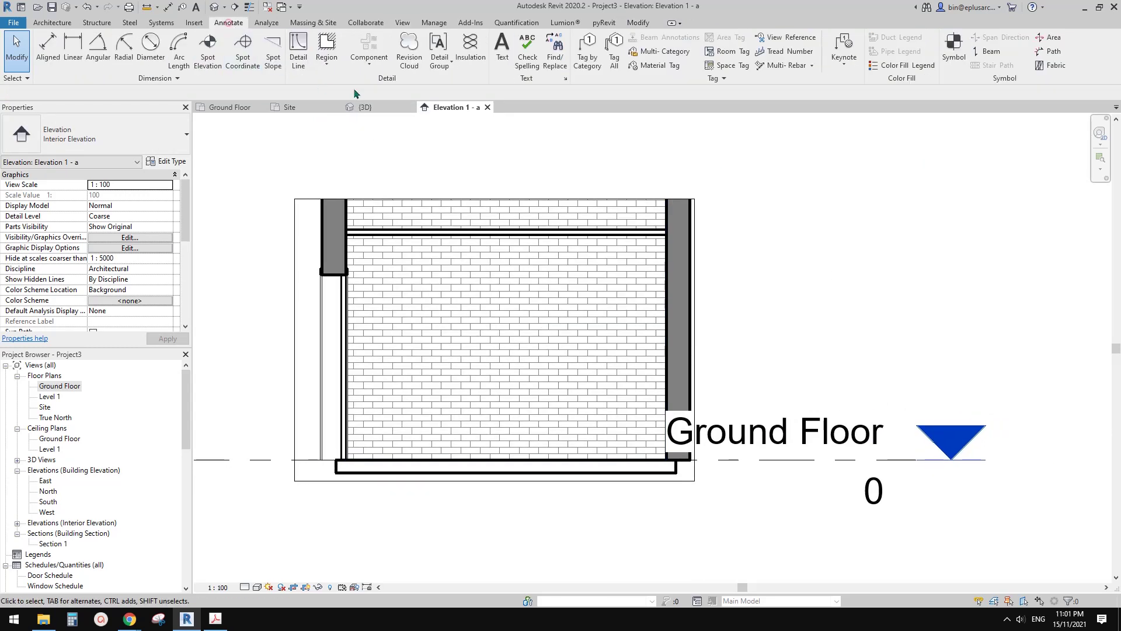
{"action": "left_click", "coordinate": [328, 66]}
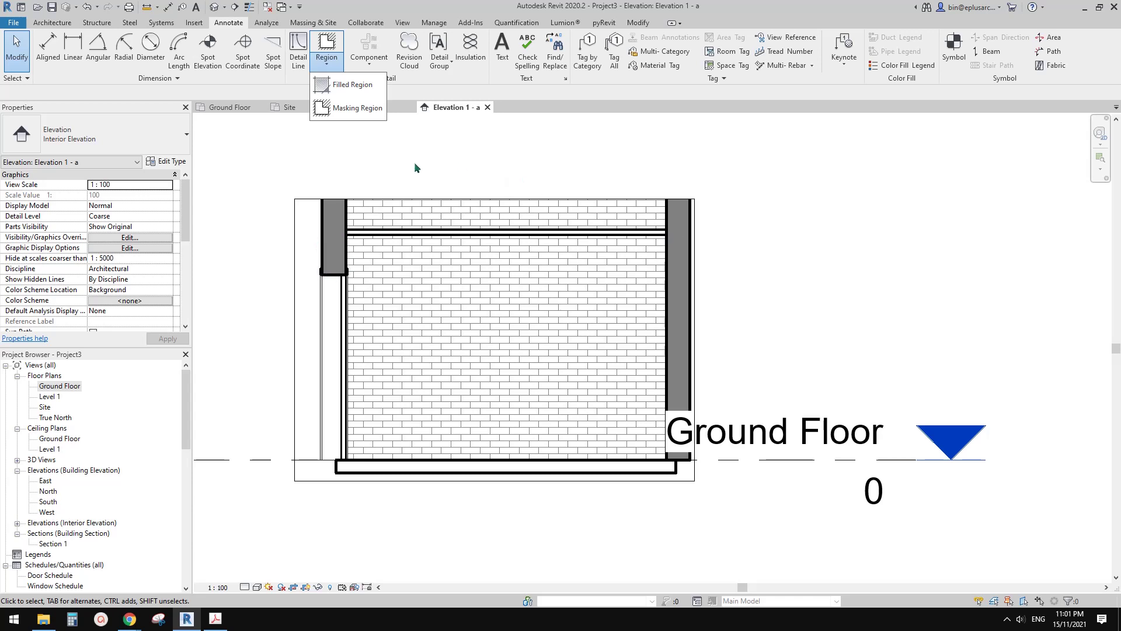
{"action": "left_click", "coordinate": [310, 155]}
{"action": "left_click", "coordinate": [327, 61]}
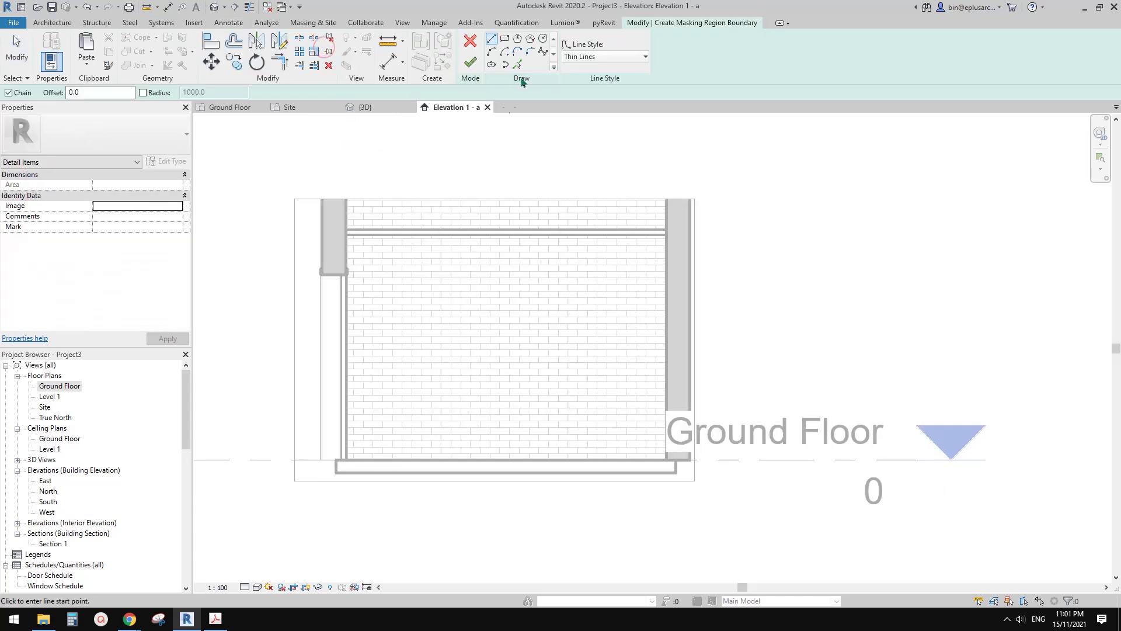
{"action": "left_click", "coordinate": [604, 54]}
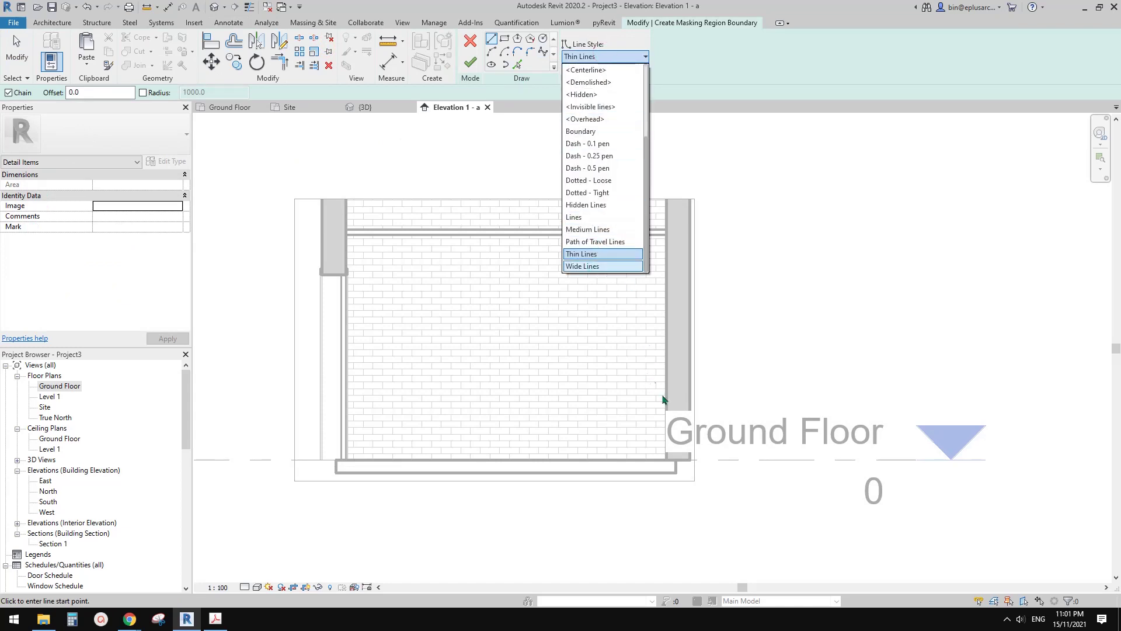
{"action": "left_click", "coordinate": [587, 266]}
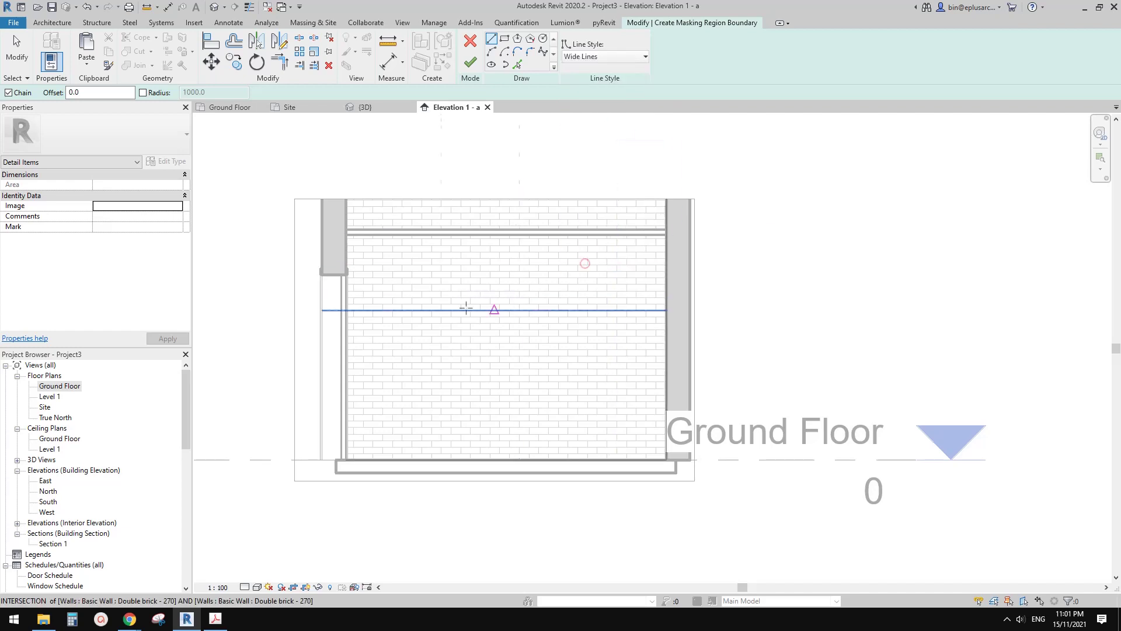
{"action": "scroll", "coordinate": [467, 307], "scroll_direction": "up", "scroll_amount": 3}
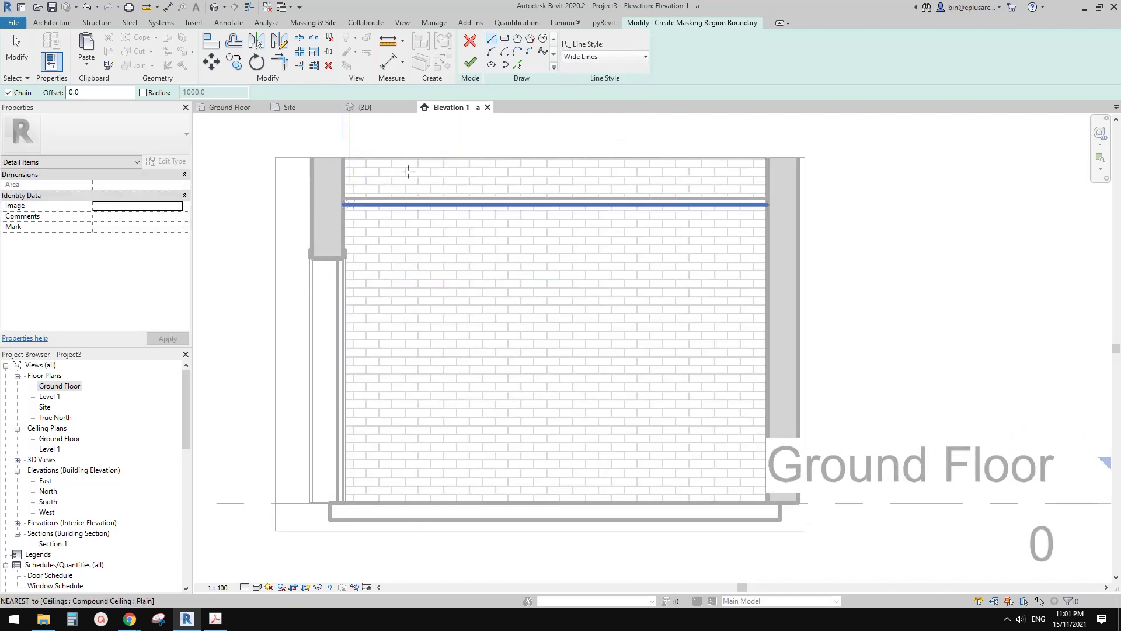
{"action": "left_click", "coordinate": [504, 40]}
{"action": "left_click", "coordinate": [343, 205]}
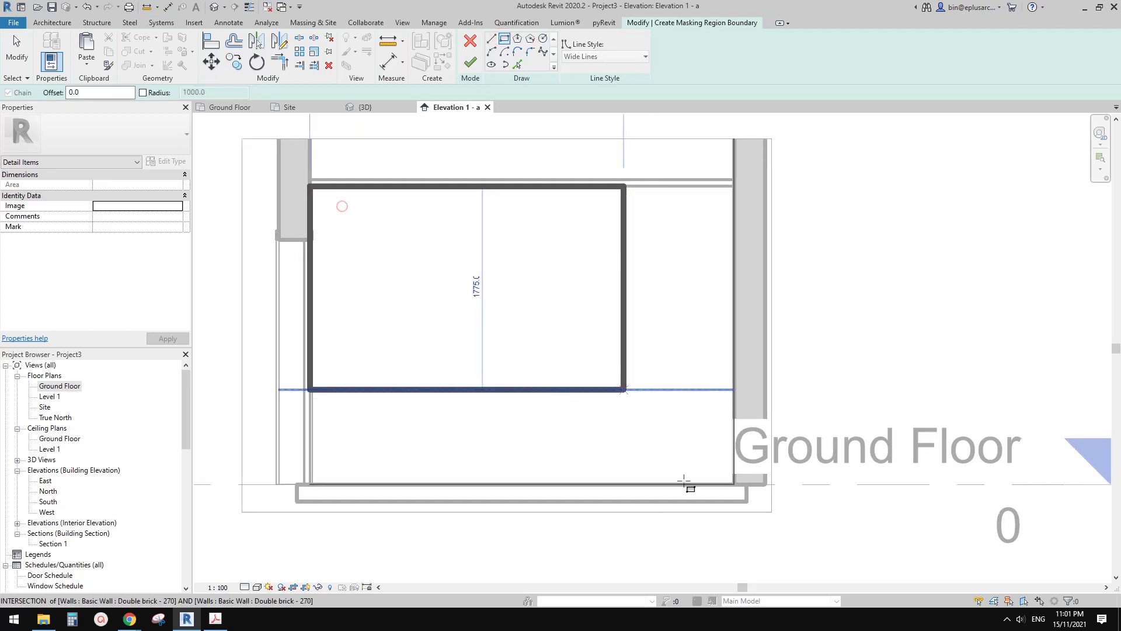
{"action": "left_click", "coordinate": [734, 495]}
{"action": "scroll", "coordinate": [553, 394], "scroll_direction": "down", "scroll_amount": 2}
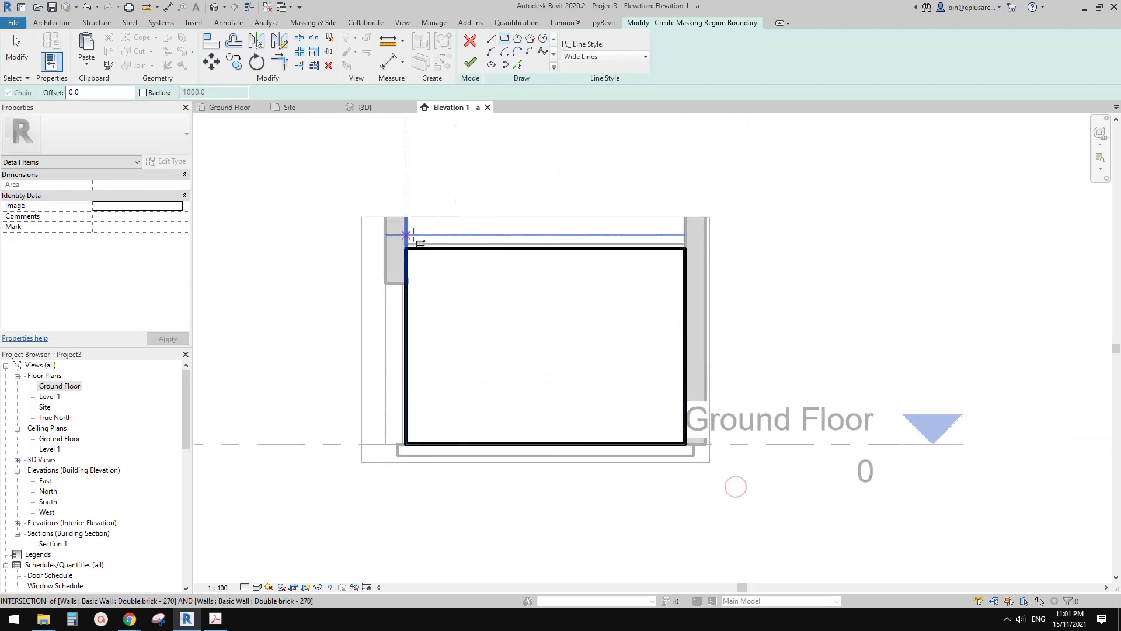
Sketch a second masking-region rectangle around the outside of the elevation's crop region
{"action": "left_click", "coordinate": [351, 209]}
{"action": "left_click", "coordinate": [720, 479]}
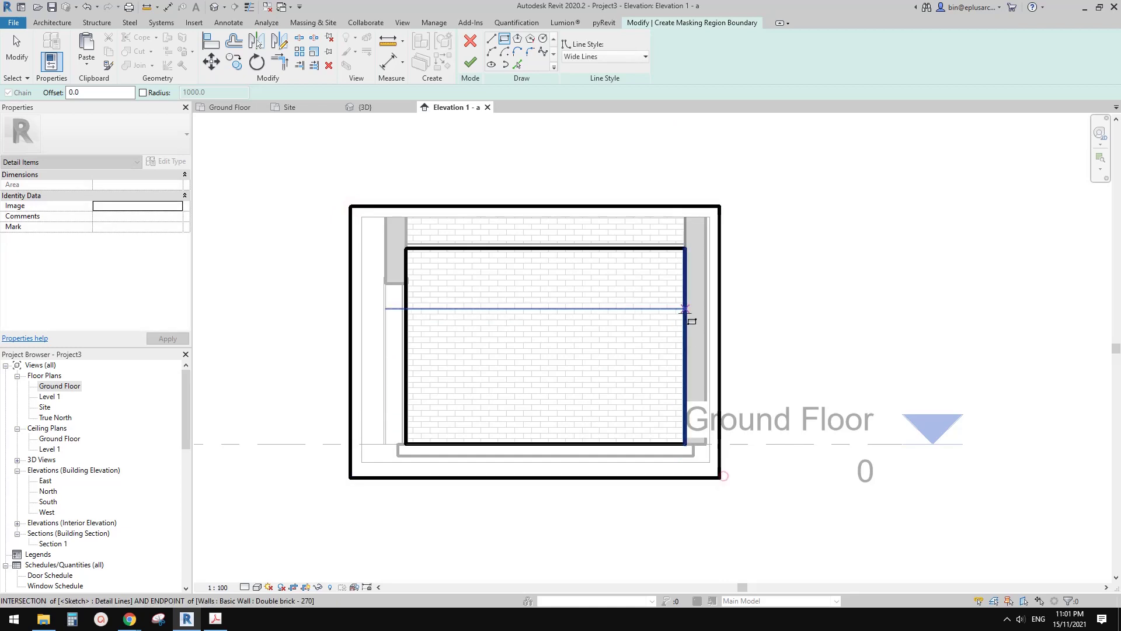
{"action": "scroll", "coordinate": [665, 326], "scroll_direction": "up", "scroll_amount": 2}
{"action": "key", "text": "Escape"}
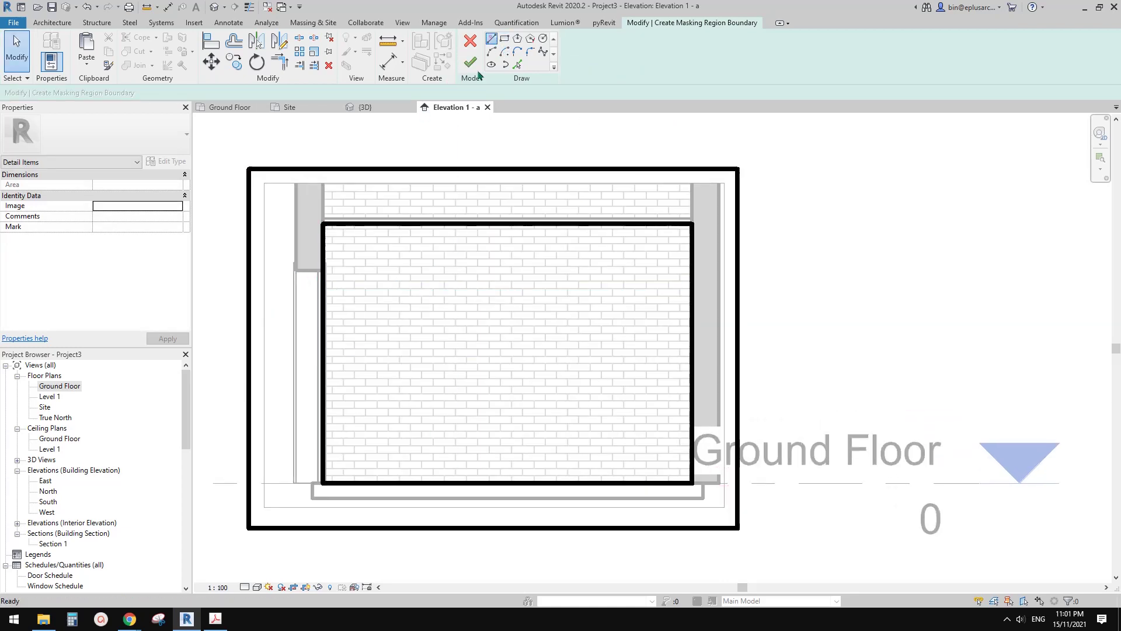
Sketch boundary lines from the inner wall face across the door head and down the opening's outer side to floor level
{"action": "scroll", "coordinate": [364, 234], "scroll_direction": "up", "scroll_amount": 1}
{"action": "key", "text": "l"}
{"action": "key", "text": "i"}
{"action": "left_click", "coordinate": [322, 270]}
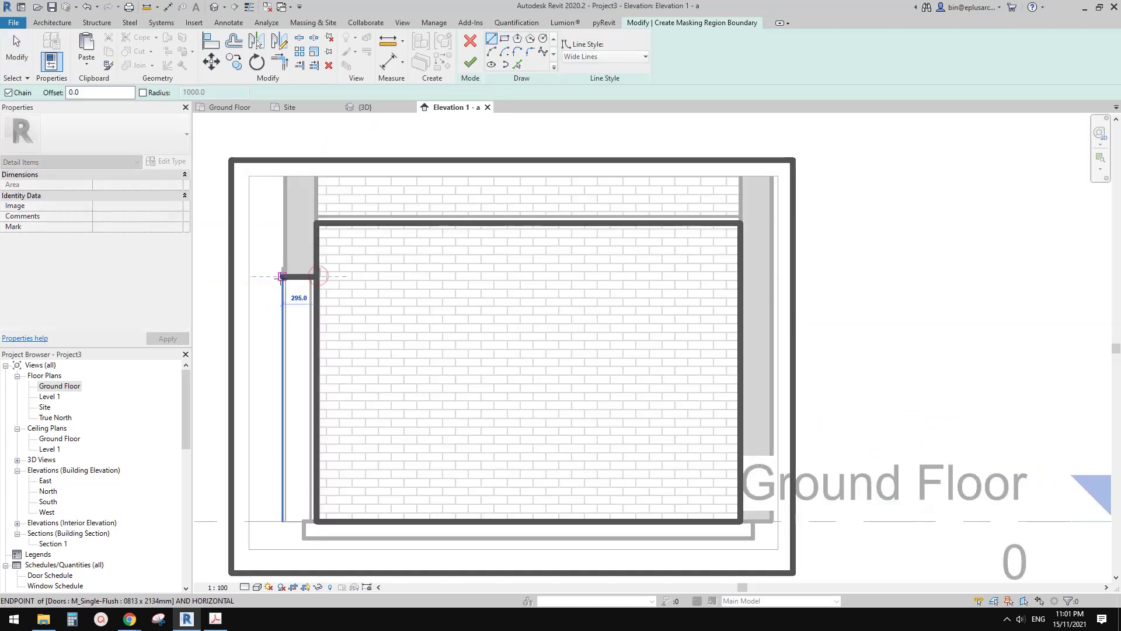
{"action": "left_click", "coordinate": [273, 276]}
{"action": "middle_click_drag", "start_coordinate": [264, 468], "coordinate": [269, 417]}
{"action": "left_click", "coordinate": [281, 470]}
Trim the floor, door head and inner wall boundary lines into corners so the inner loop includes the door opening
{"action": "key", "text": "t"}
{"action": "key", "text": "r"}
{"action": "left_click", "coordinate": [346, 472]}
{"action": "left_click", "coordinate": [278, 403]}
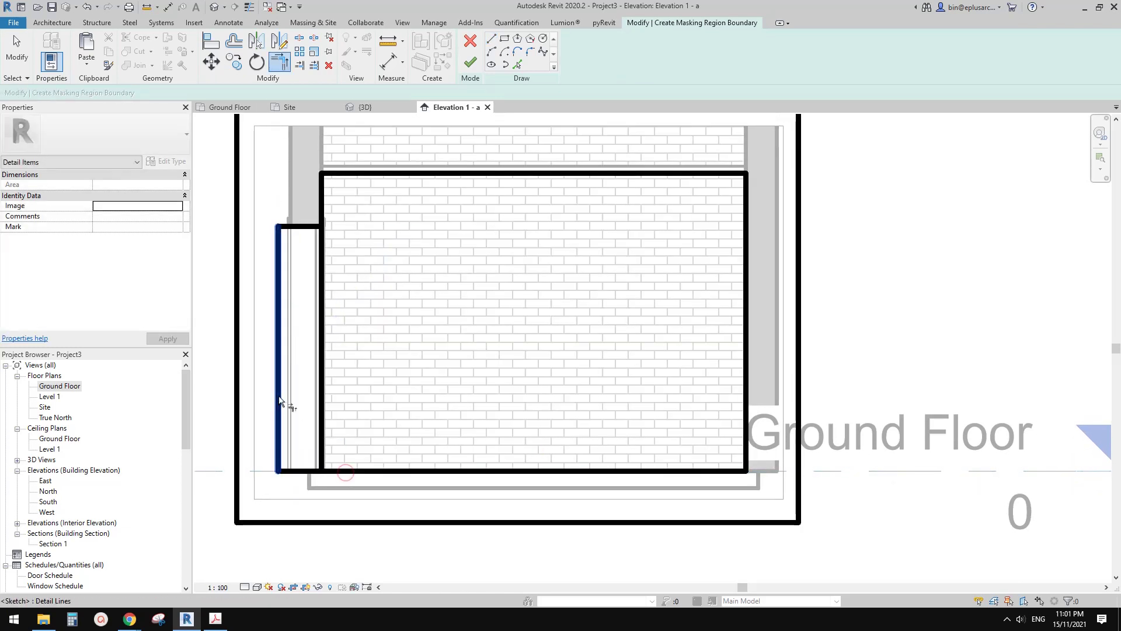
{"action": "left_click", "coordinate": [309, 227]}
{"action": "left_click", "coordinate": [322, 209]}
{"action": "key", "text": "Escape"}
Change the boundary line at the door opening's outer side to <Invisible lines> and finish the masking region
{"action": "left_click_drag", "start_coordinate": [304, 279], "coordinate": [266, 298]}
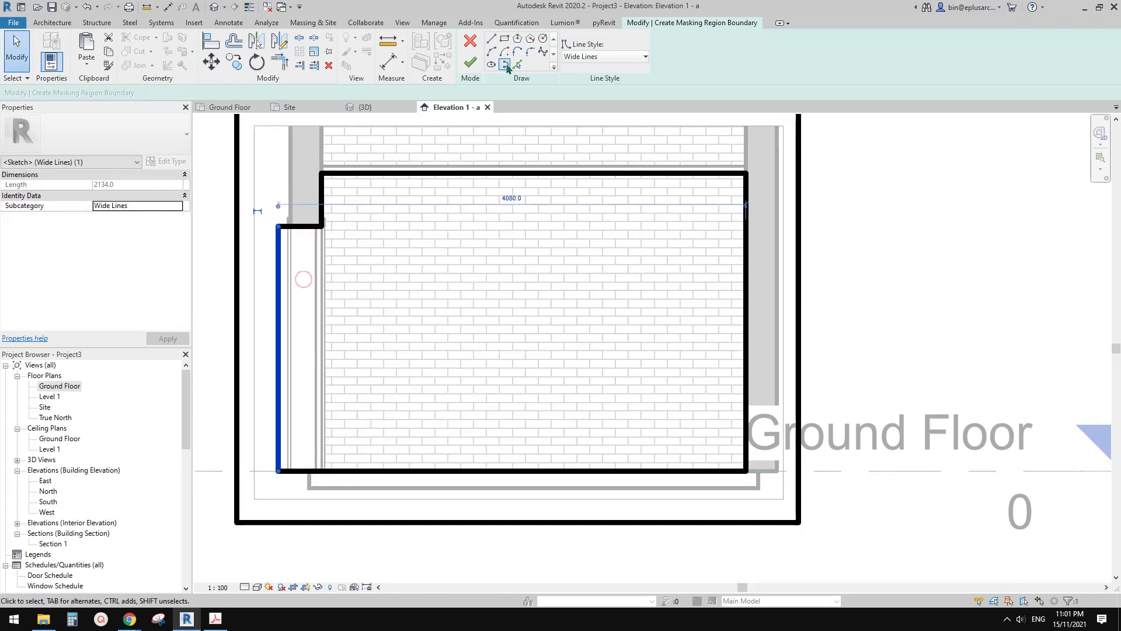
{"action": "left_click", "coordinate": [605, 57]}
{"action": "left_click", "coordinate": [593, 123]}
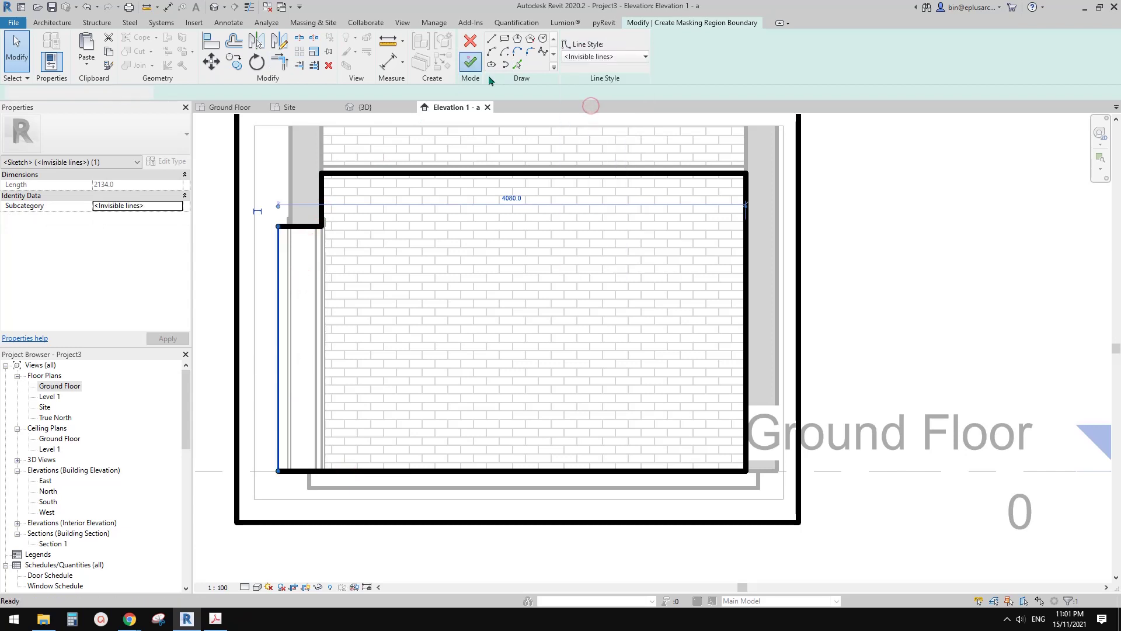
{"action": "left_click", "coordinate": [470, 62]}
{"action": "left_click", "coordinate": [969, 260]}
{"action": "mouse_move", "coordinate": [929, 289]}
{"action": "middle_mouse_down"}
{"action": "mouse_move", "coordinate": [938, 249]}
{"action": "mouse_move", "coordinate": [904, 249]}
{"action": "middle_mouse_up"}
{"action": "scroll", "coordinate": [885, 358], "scroll_direction": "down", "scroll_amount": 2}
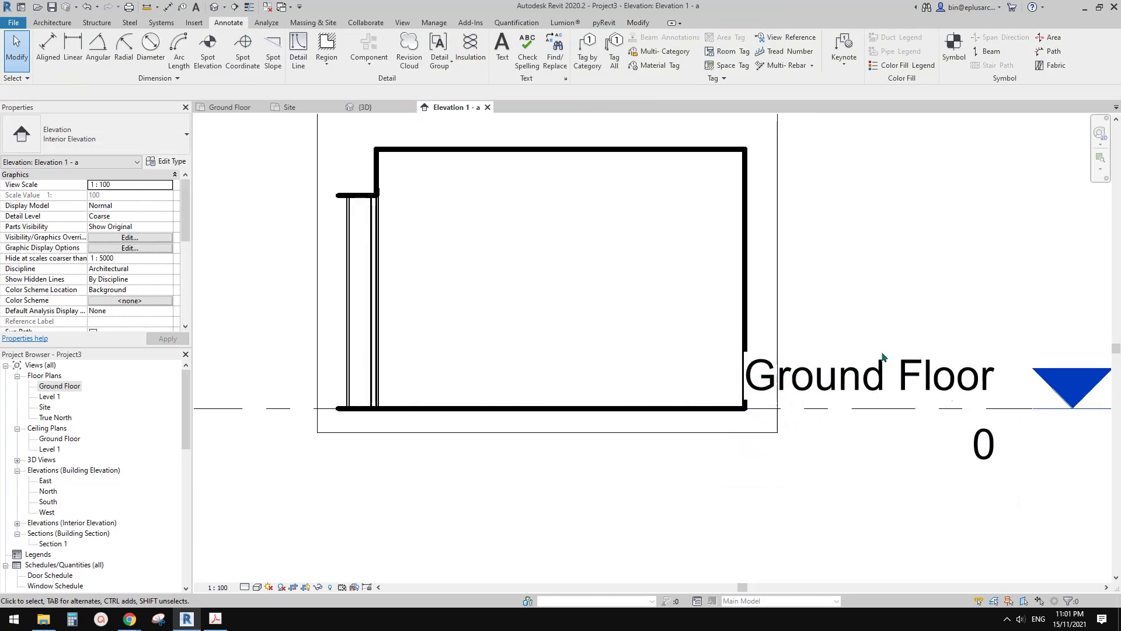
Hide the Ground Floor level in the interior elevation view
{"action": "left_click", "coordinate": [884, 406]}
{"action": "middle_click_drag", "start_coordinate": [1055, 424], "coordinate": [941, 420]}
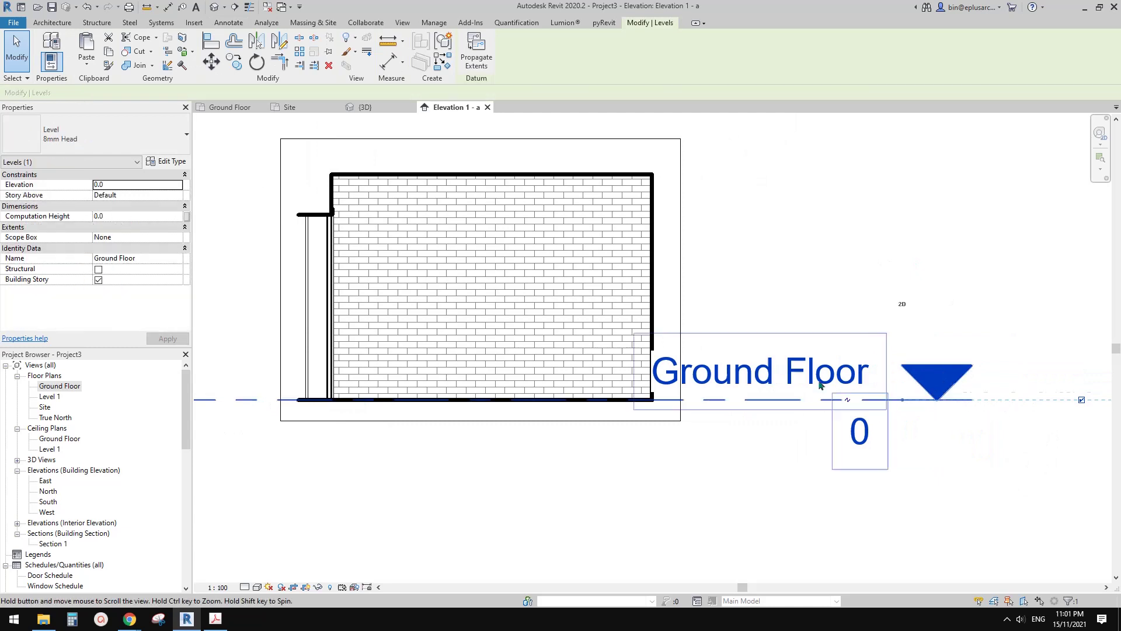
{"action": "mouse_move", "coordinate": [826, 375]}
{"action": "middle_mouse_down"}
{"action": "mouse_move", "coordinate": [597, 358]}
{"action": "mouse_move", "coordinate": [736, 369]}
{"action": "middle_mouse_up"}
{"action": "key", "text": "e"}
{"action": "key", "text": "h"}
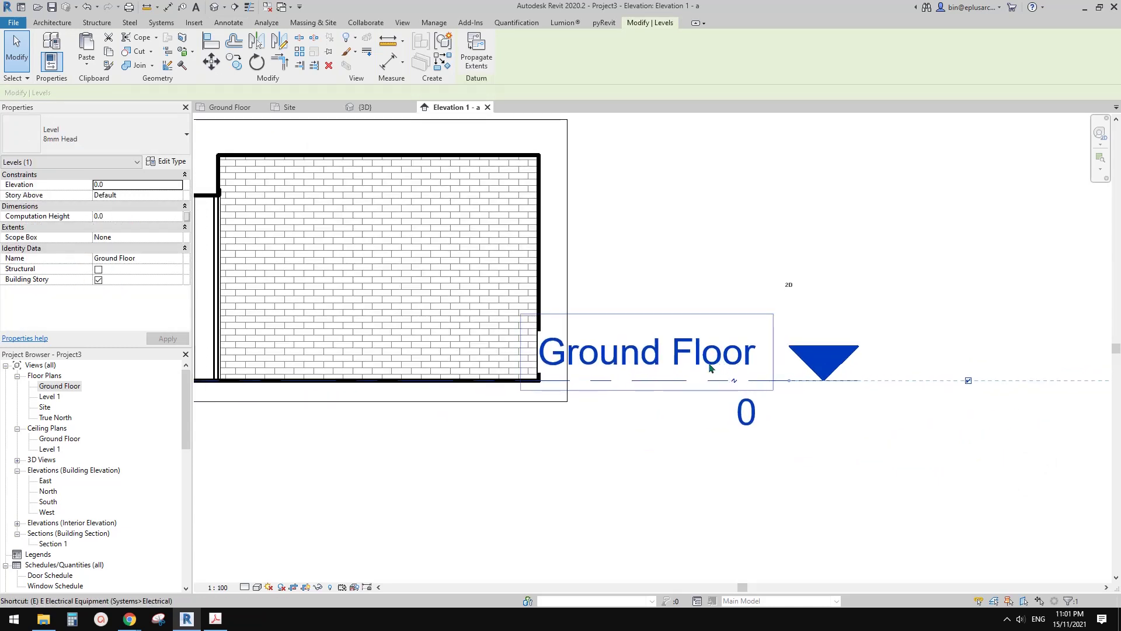
Examine the finished masking region, its wide boundary lines and its extent in the interior elevation Elevation 1 - a
{"action": "middle_click_drag", "start_coordinate": [353, 338], "coordinate": [538, 352]}
{"action": "scroll", "coordinate": [536, 344], "scroll_direction": "up", "scroll_amount": 2}
{"action": "scroll", "coordinate": [468, 256], "scroll_direction": "up", "scroll_amount": 1}
{"action": "middle_click_drag", "start_coordinate": [468, 256], "coordinate": [467, 325]}
{"action": "left_click", "coordinate": [328, 274]}
{"action": "scroll", "coordinate": [425, 290], "scroll_direction": "down", "scroll_amount": 1}
{"action": "middle_click_drag", "start_coordinate": [426, 289], "coordinate": [398, 298]}
{"action": "key", "text": "Escape"}
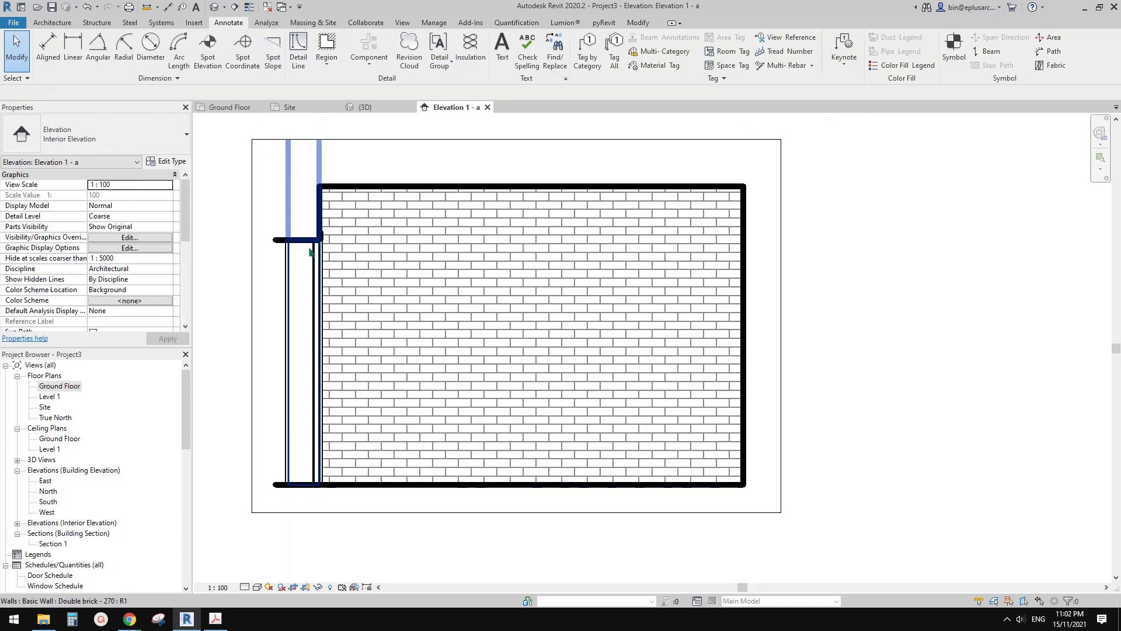
{"action": "left_click", "coordinate": [310, 239]}
{"action": "middle_click_drag", "start_coordinate": [482, 268], "coordinate": [478, 272]}
{"action": "key", "text": "Delete"}
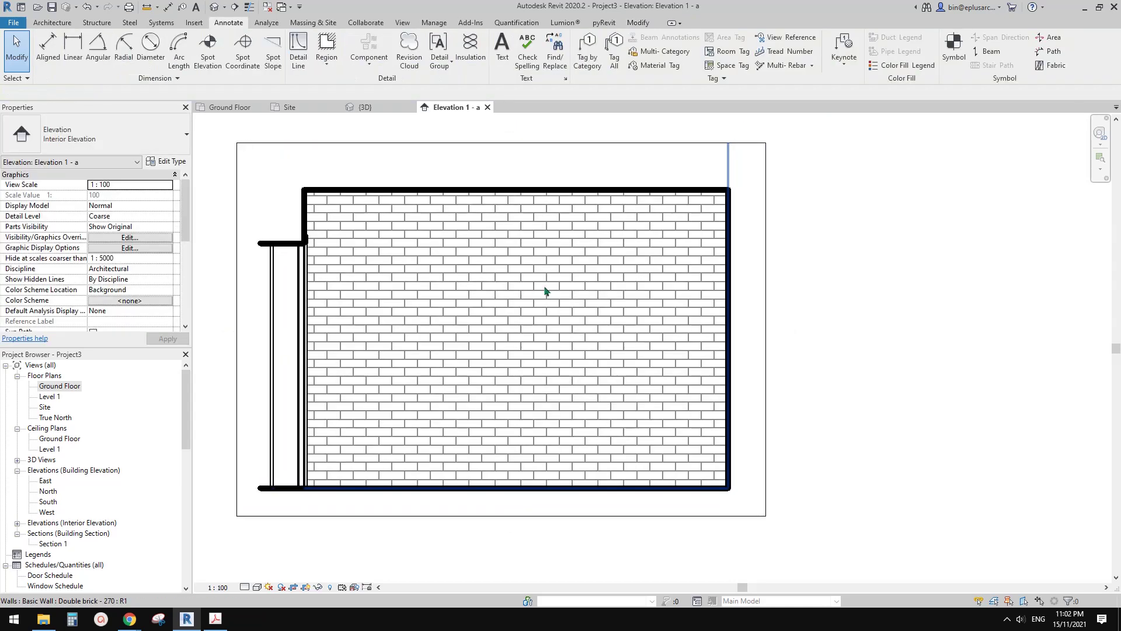
{"action": "left_click", "coordinate": [490, 174]}
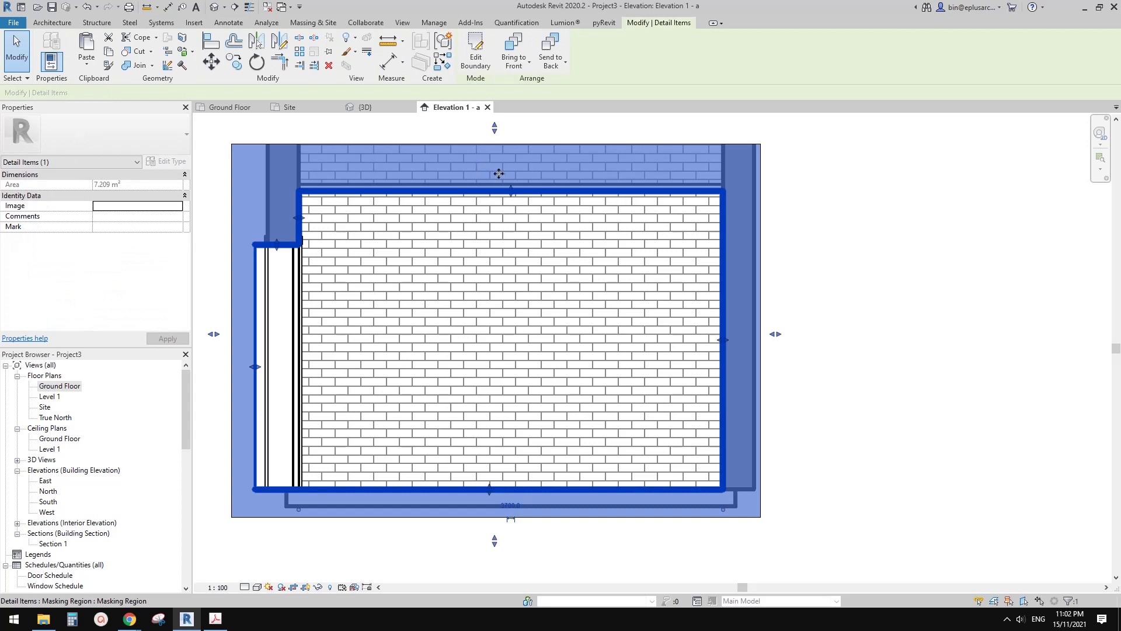
{"action": "key", "text": "Escape"}
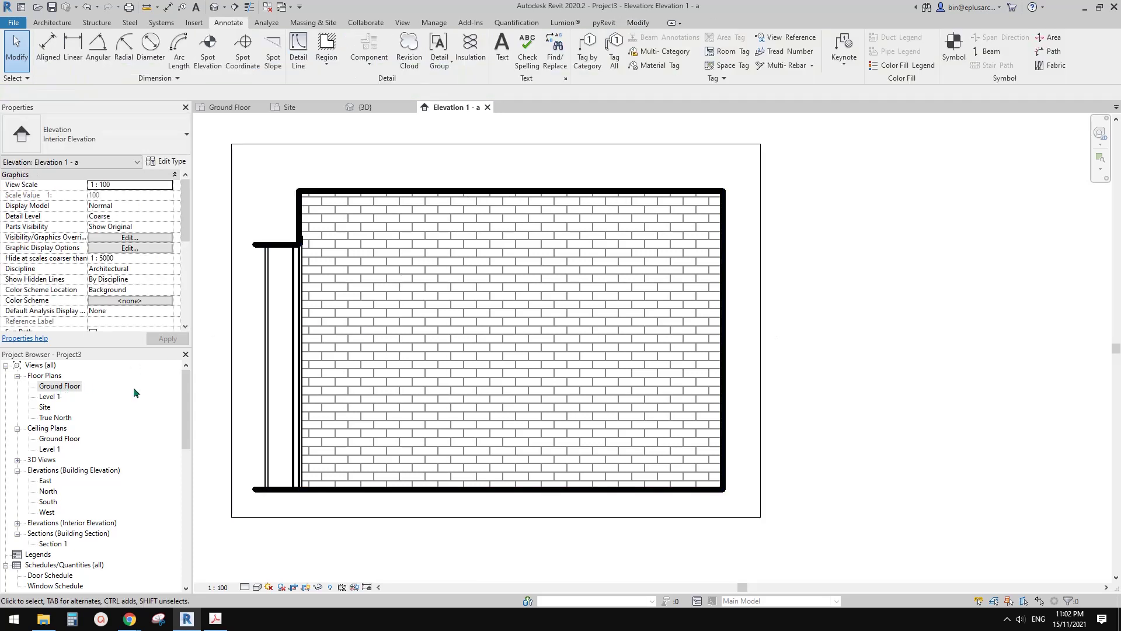
{"action": "scroll", "coordinate": [310, 364], "scroll_direction": "down", "scroll_amount": 2}
{"action": "middle_click_drag", "start_coordinate": [335, 359], "coordinate": [331, 361]}
{"action": "left_click", "coordinate": [240, 333]}
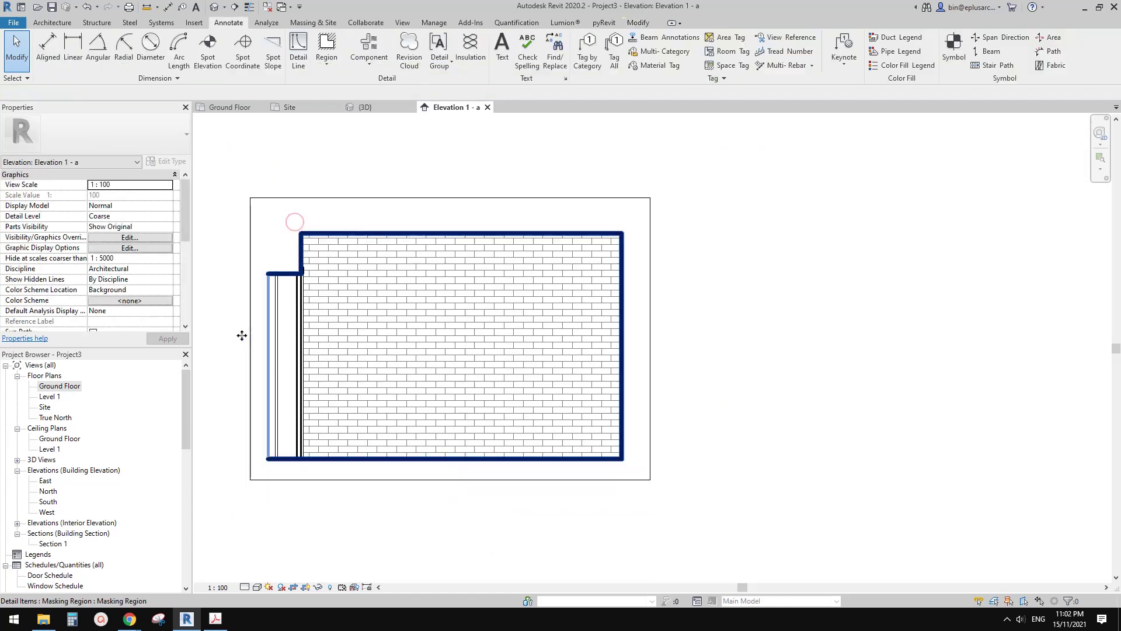
In the Ground Floor plan, turn on the elevation marker's arrow facing the lower wall to create the opposite interior elevation
{"action": "left_click", "coordinate": [56, 387]}
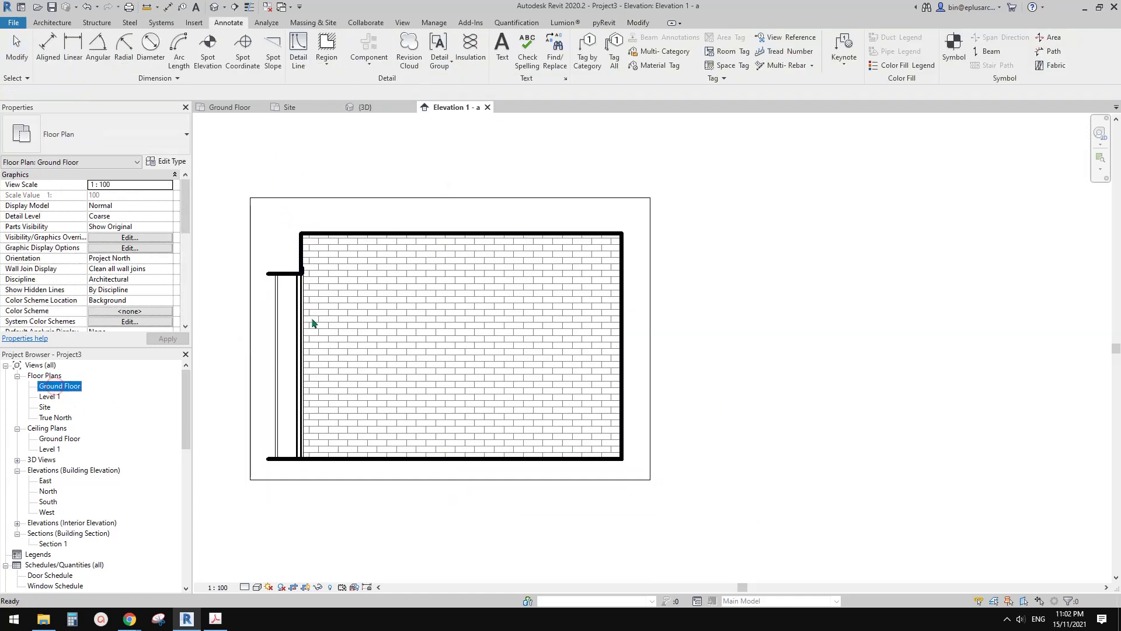
{"action": "left_click", "coordinate": [411, 314]}
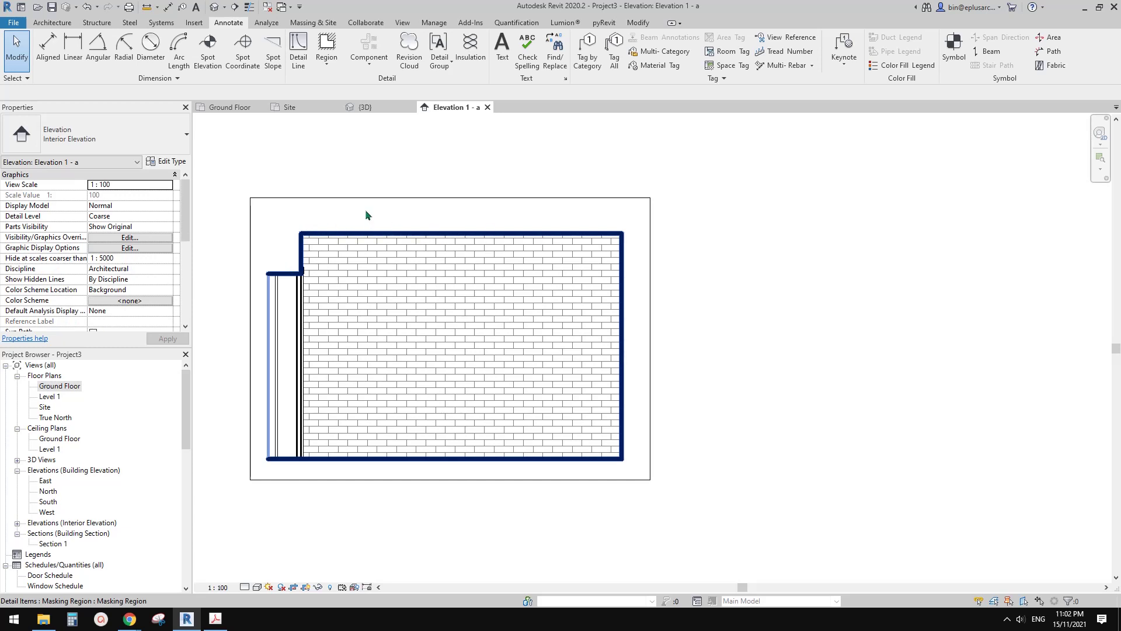
{"action": "middle_click_drag", "start_coordinate": [292, 254], "coordinate": [319, 277]}
{"action": "double_click", "coordinate": [60, 386]}
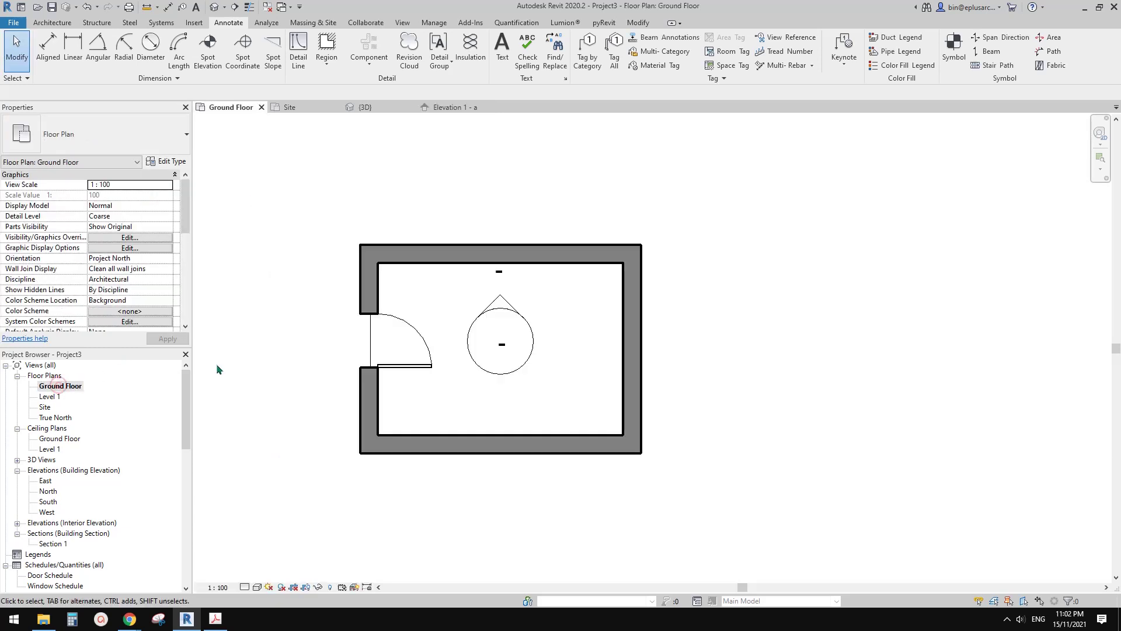
{"action": "middle_click_drag", "start_coordinate": [466, 342], "coordinate": [457, 341]}
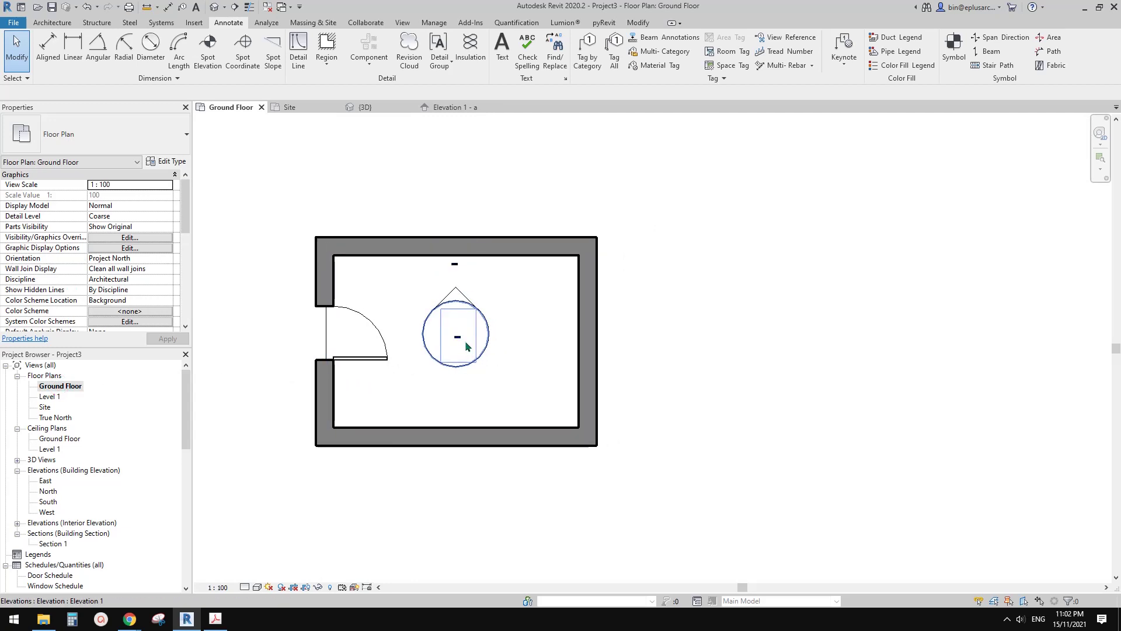
{"action": "left_click", "coordinate": [462, 338]}
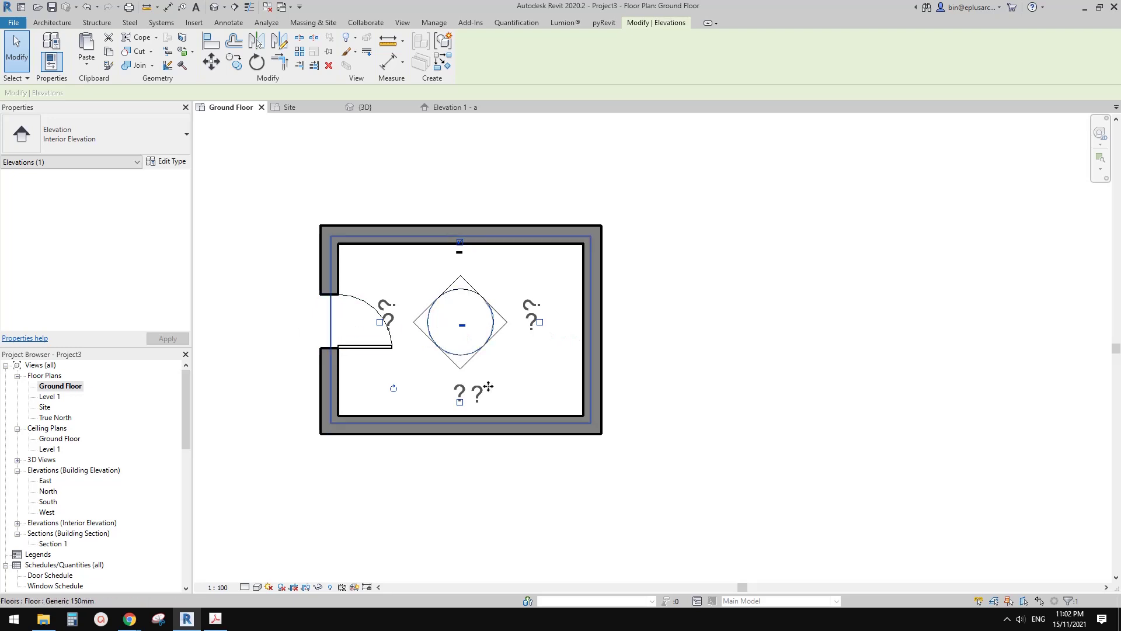
{"action": "left_click", "coordinate": [462, 319]}
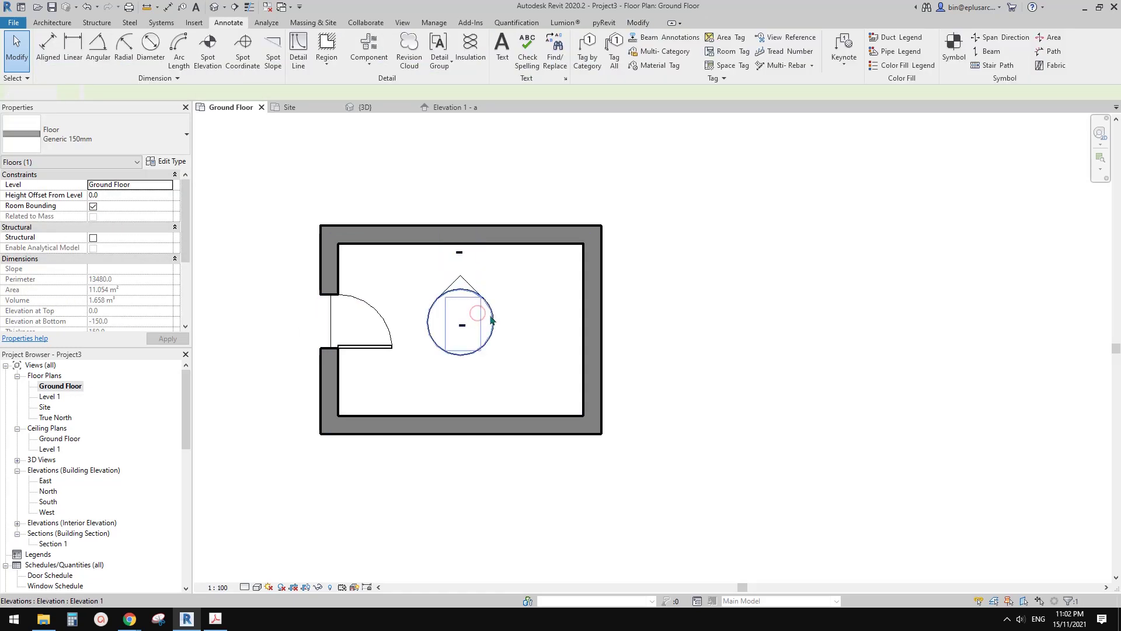
{"action": "left_click", "coordinate": [462, 318]}
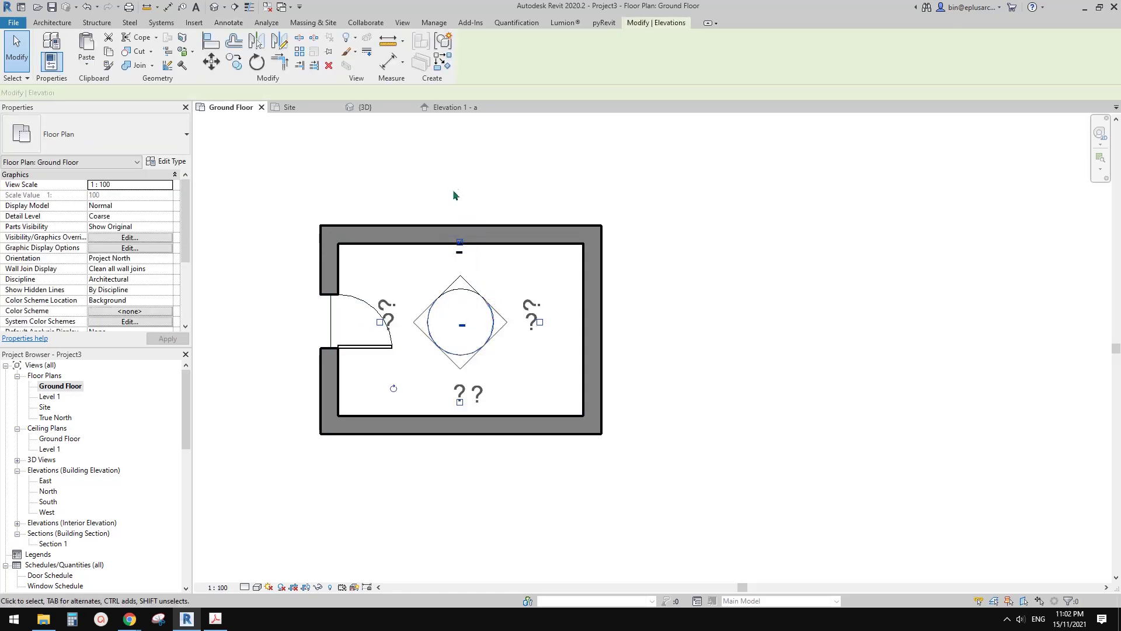
{"action": "left_click", "coordinate": [461, 403]}
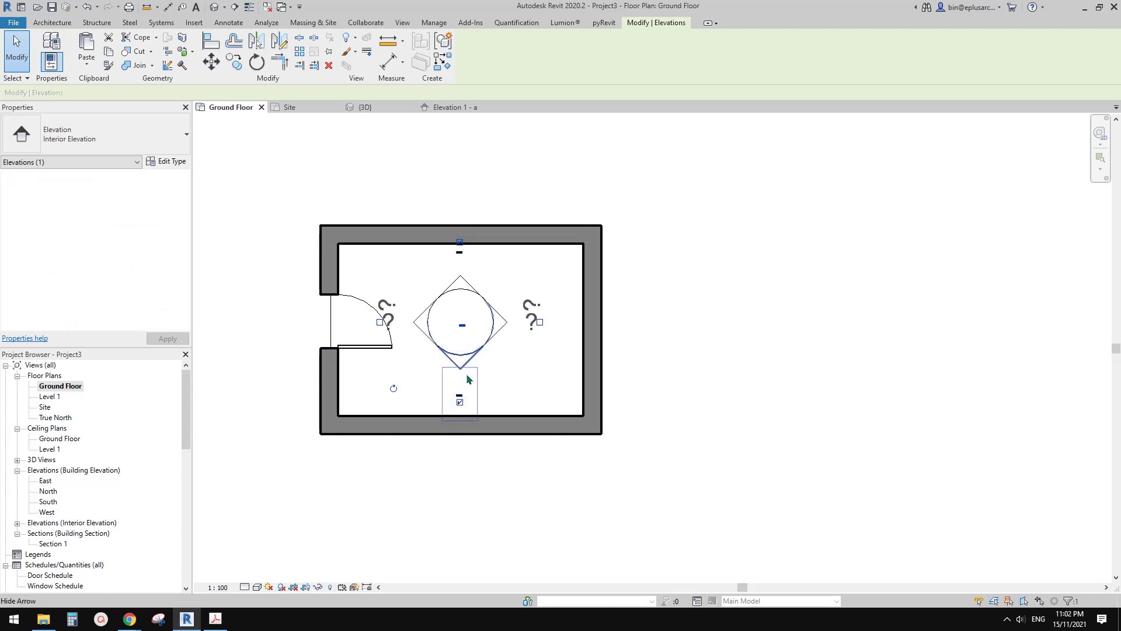
{"action": "key", "text": "Escape"}
{"action": "left_click", "coordinate": [466, 366]}
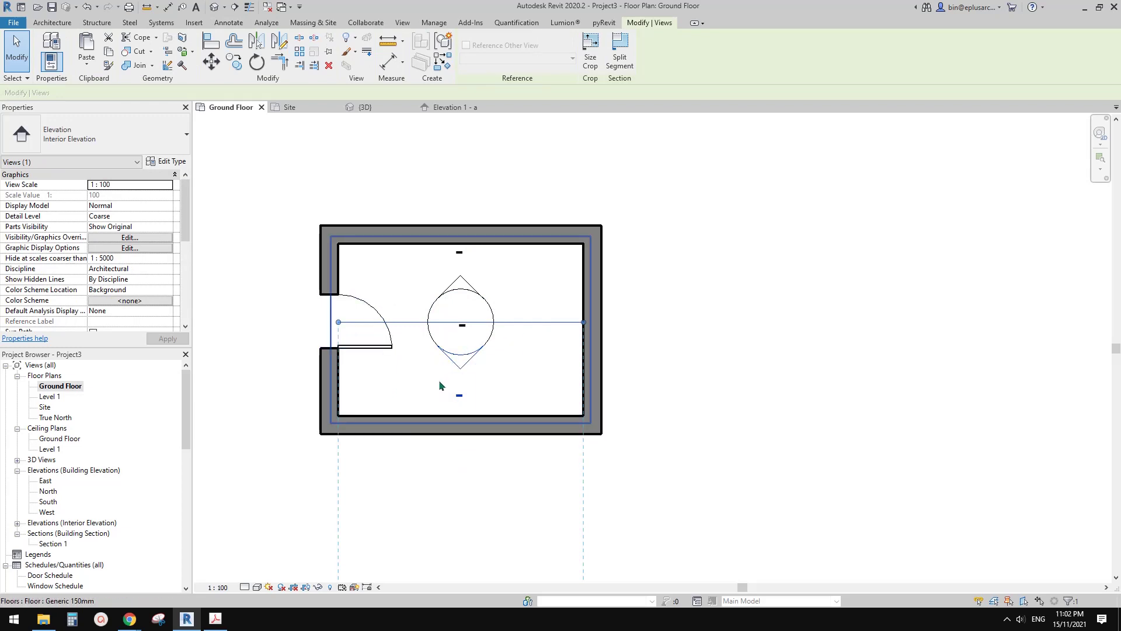
{"action": "key", "text": "Escape"}
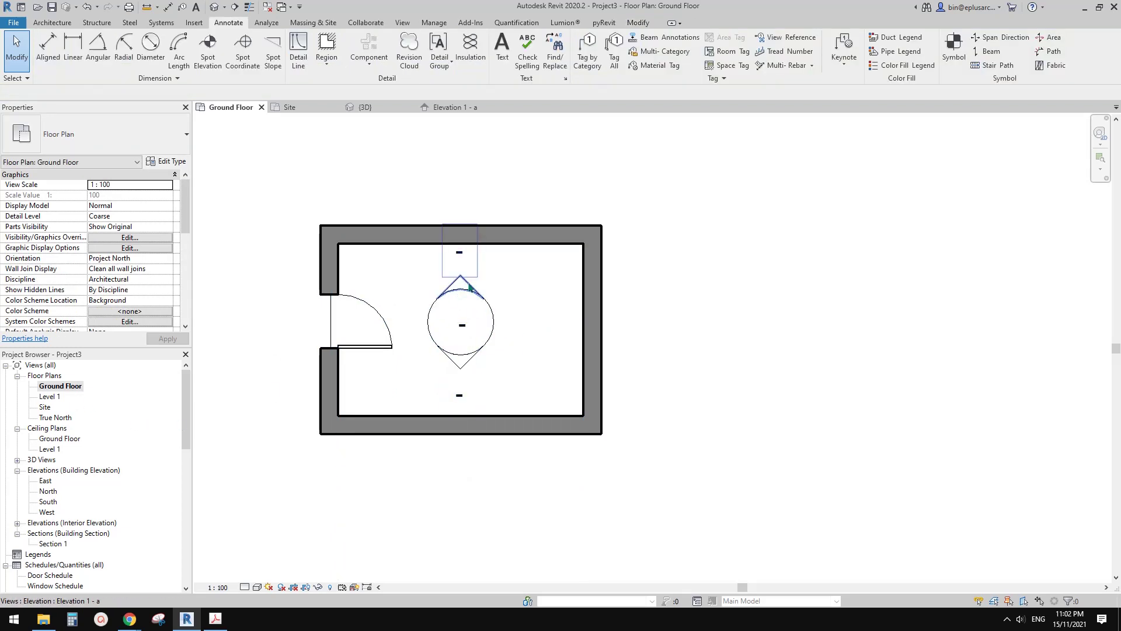
Open interior elevation Elevation 1 - a and copy its masking region to the clipboard
{"action": "left_click", "coordinate": [186, 435]}
{"action": "left_click_drag", "start_coordinate": [186, 435], "coordinate": [186, 455]}
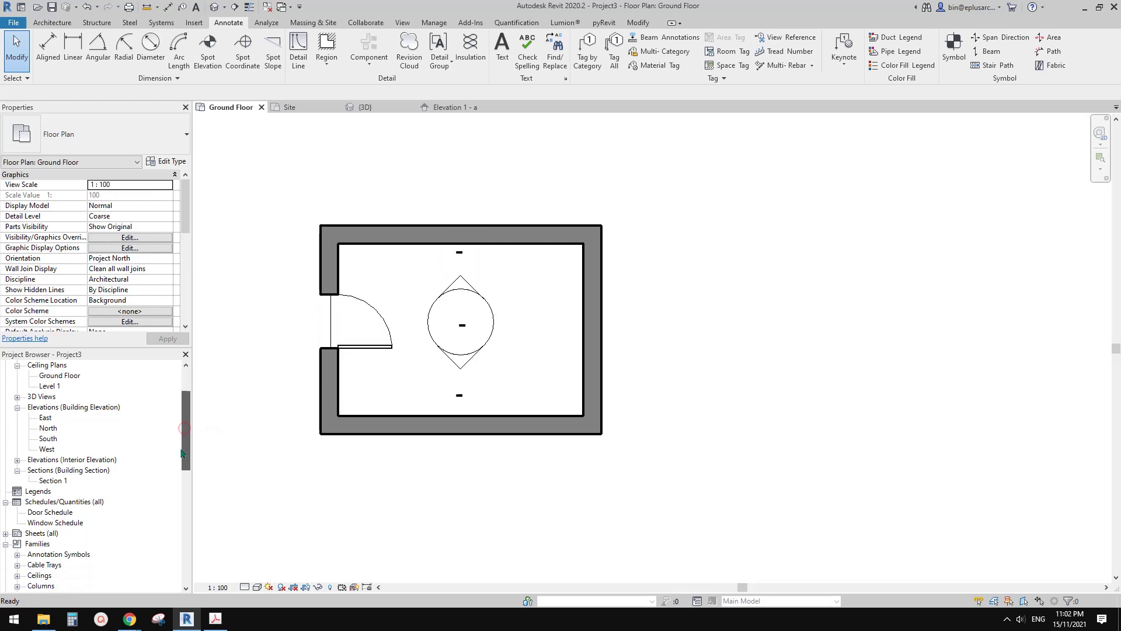
{"action": "double_click", "coordinate": [56, 460]}
{"action": "double_click", "coordinate": [62, 460]}
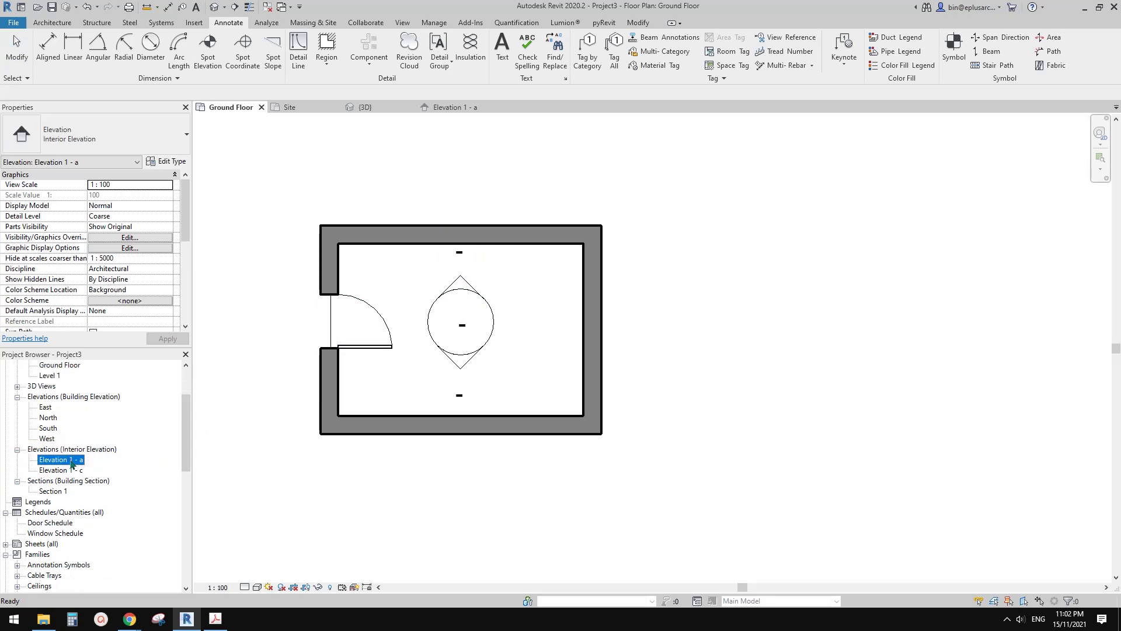
{"action": "left_click", "coordinate": [336, 201]}
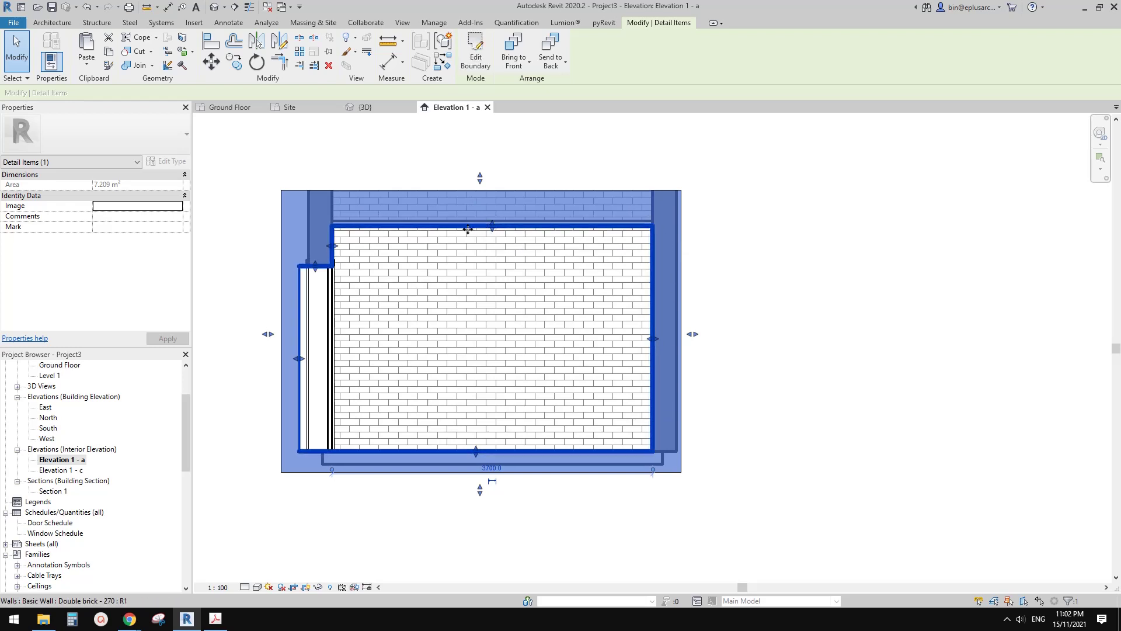
{"action": "key", "text": "Escape"}
Open Elevation 1 - c and enlarge its crop region on all four sides beyond the side walls, ceiling and floor slab
{"action": "double_click", "coordinate": [65, 470]}
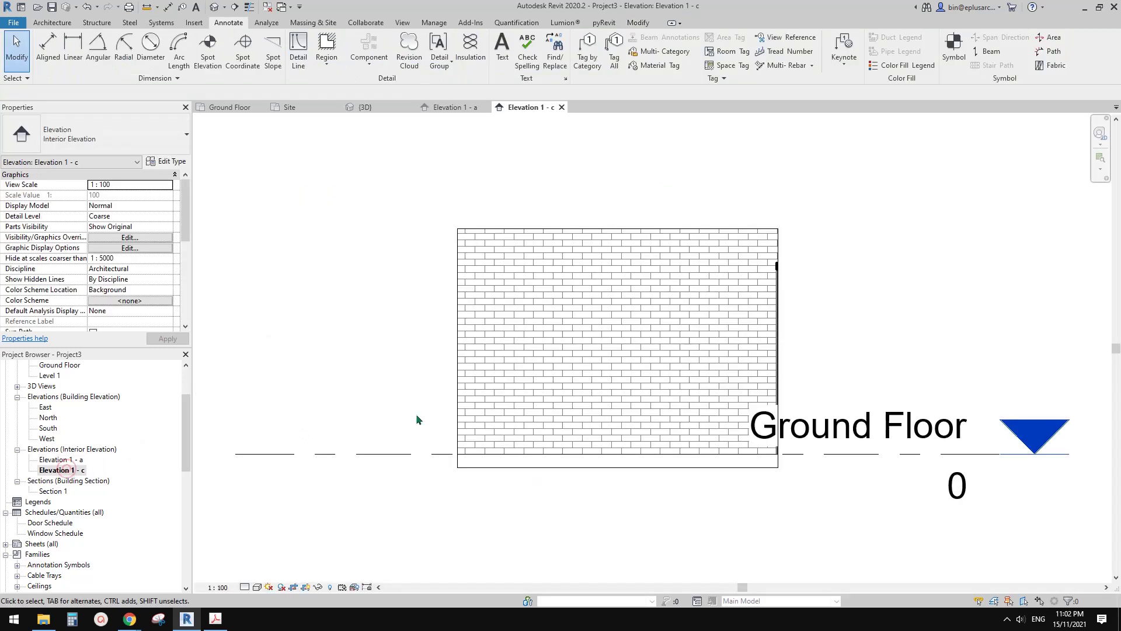
{"action": "middle_click_drag", "start_coordinate": [528, 384], "coordinate": [419, 345]}
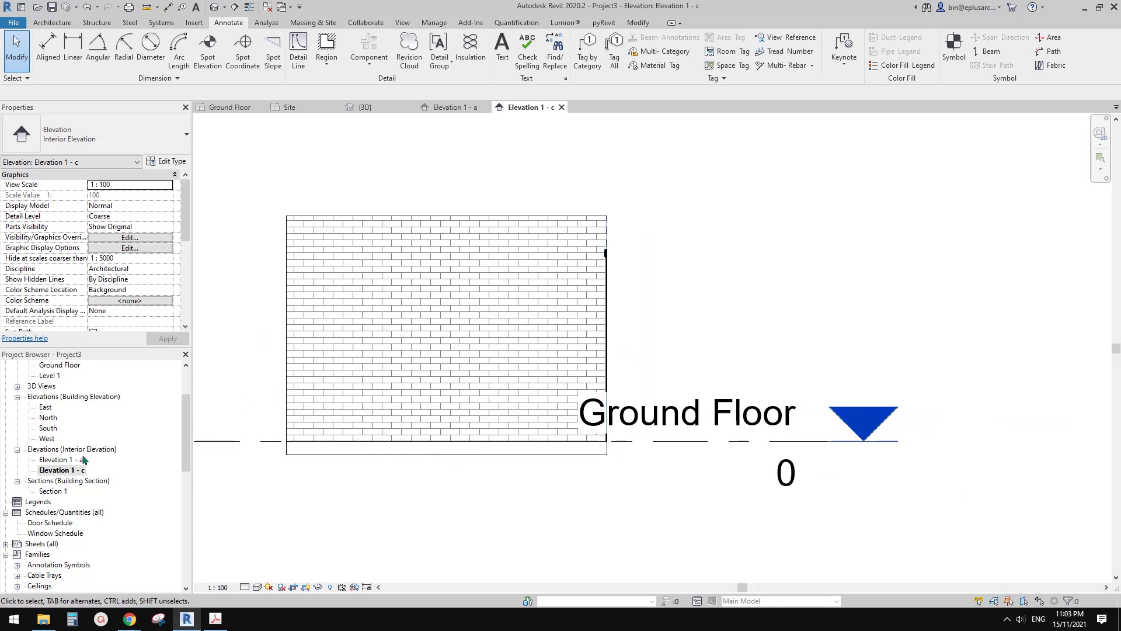
{"action": "left_click", "coordinate": [396, 216]}
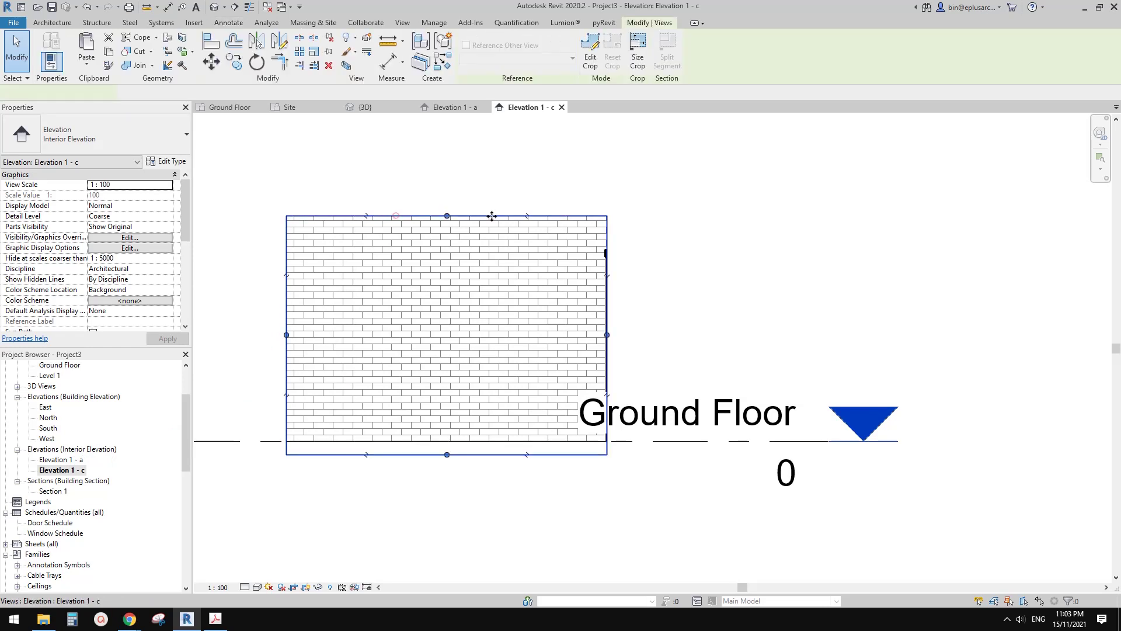
{"action": "left_click_drag", "start_coordinate": [448, 215], "coordinate": [450, 185]}
{"action": "left_click_drag", "start_coordinate": [287, 320], "coordinate": [258, 321]}
{"action": "left_click_drag", "start_coordinate": [607, 320], "coordinate": [631, 320]}
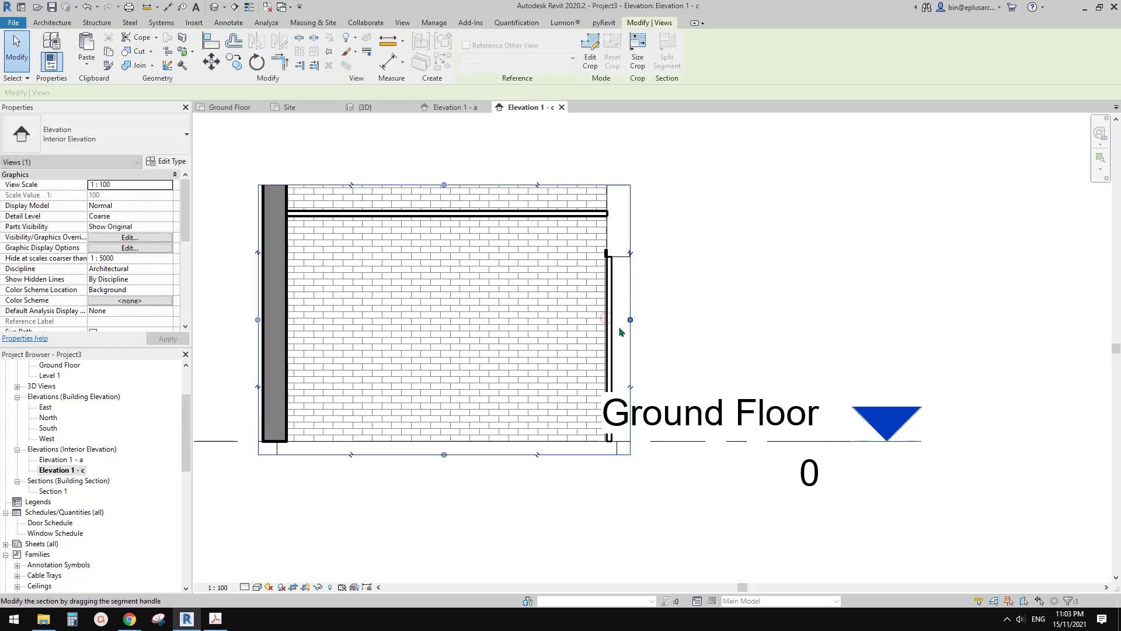
{"action": "left_click_drag", "start_coordinate": [449, 455], "coordinate": [450, 463]}
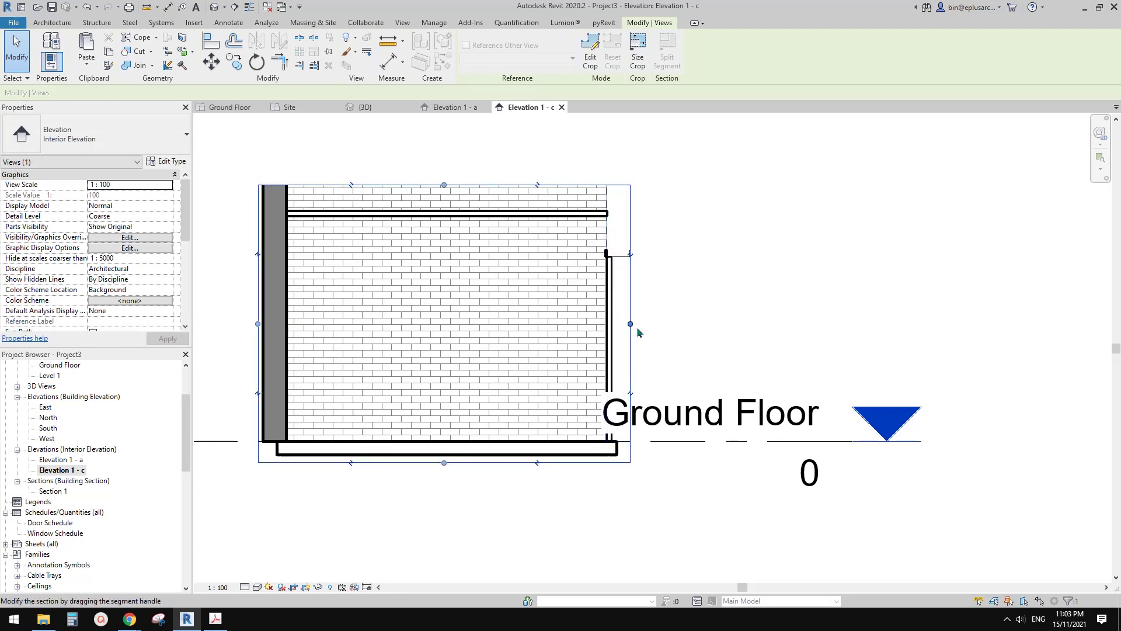
{"action": "left_click_drag", "start_coordinate": [630, 321], "coordinate": [638, 323]}
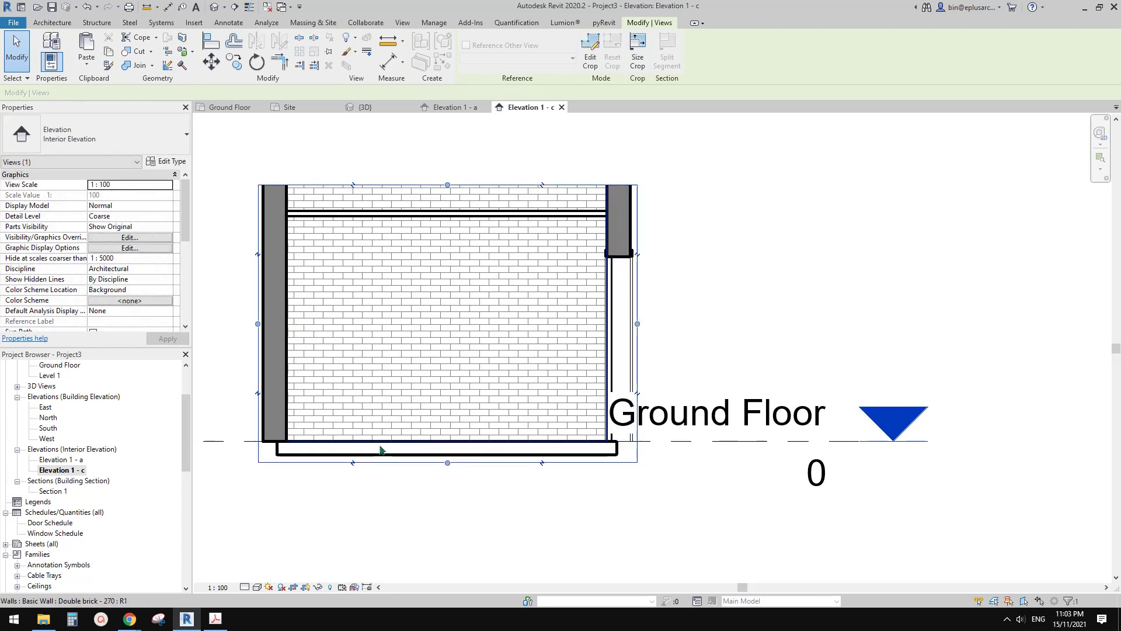
Paste the copied masking region into Elevation 1 - c with Aligned to Same Place
{"action": "left_click", "coordinate": [86, 63]}
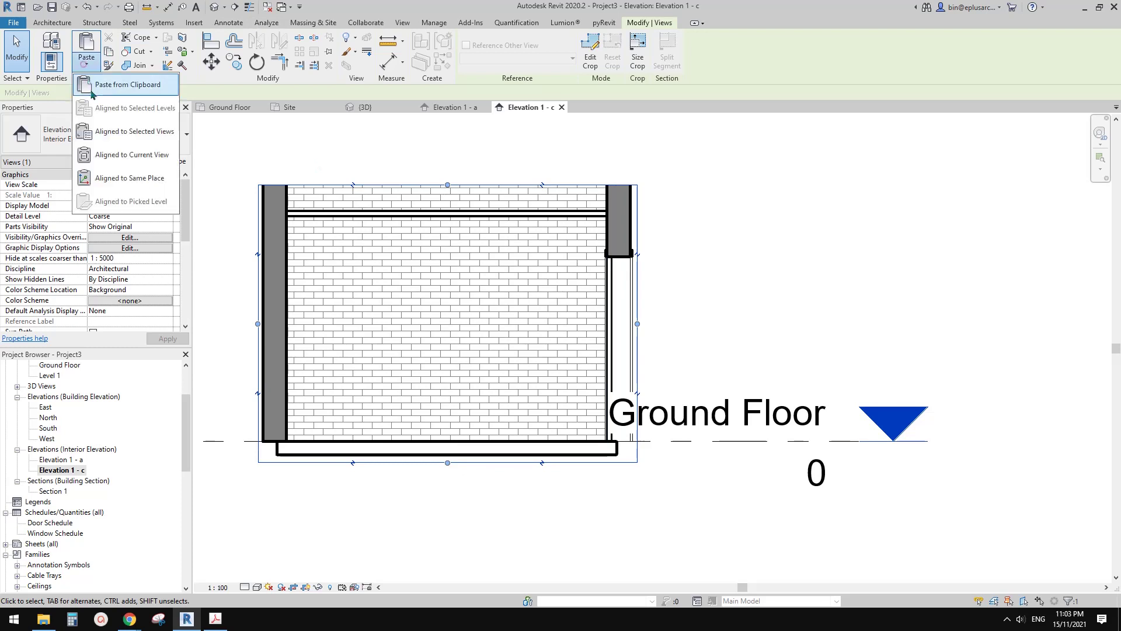
{"action": "left_click", "coordinate": [140, 177]}
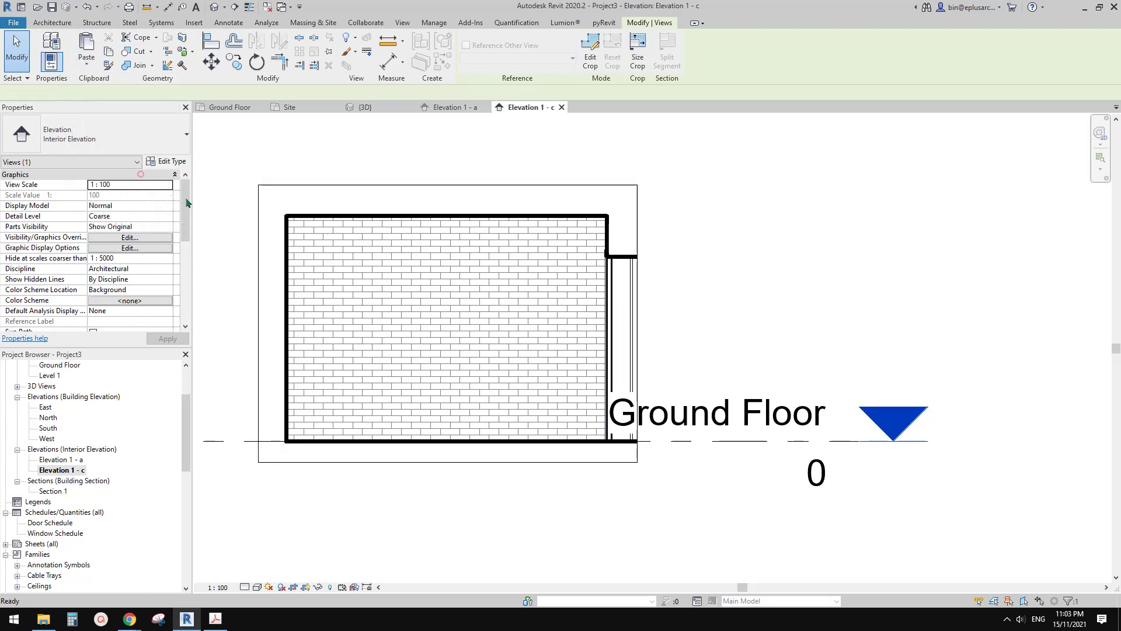
{"action": "left_click", "coordinate": [781, 181]}
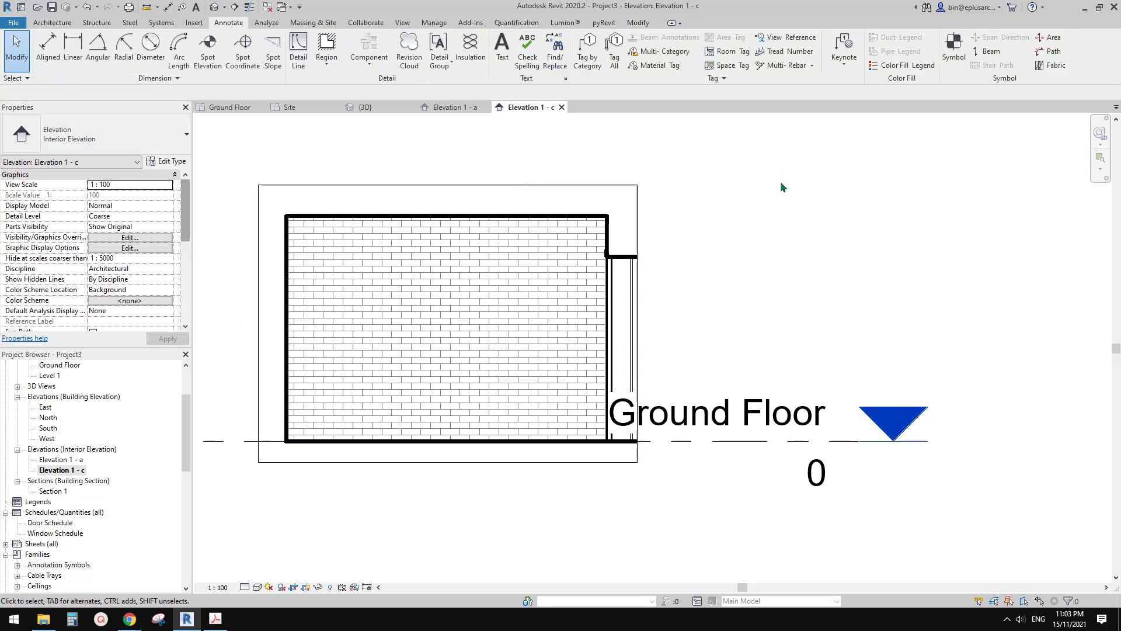
{"action": "left_click", "coordinate": [630, 239]}
{"action": "left_click", "coordinate": [511, 206]}
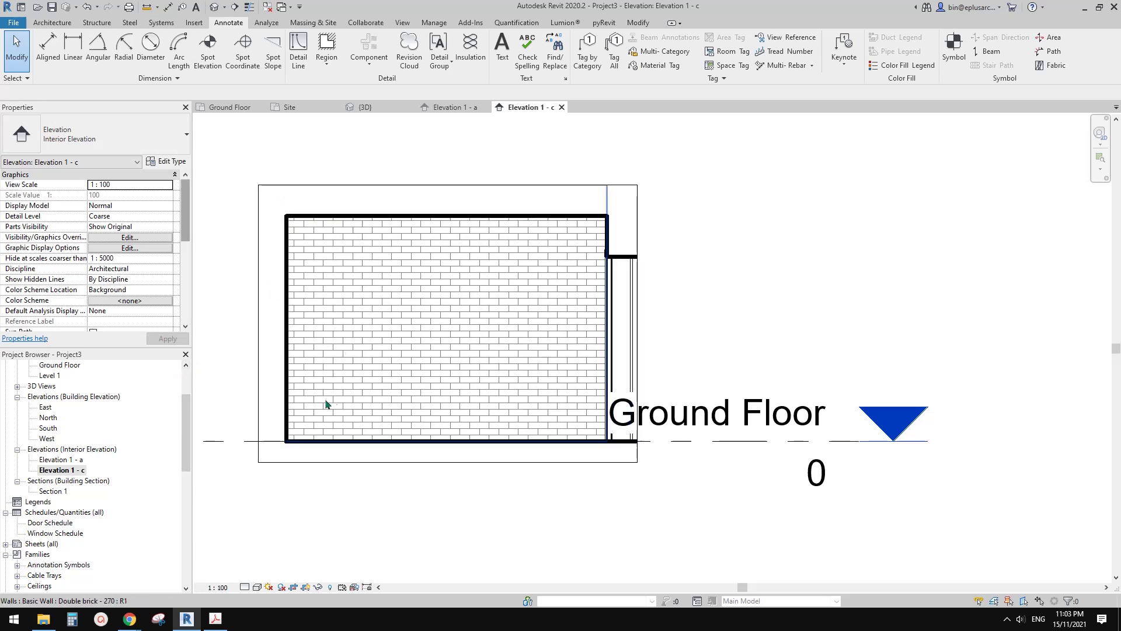
Compare the masking regions in Elevation 1 - a and Elevation 1 - c
{"action": "double_click", "coordinate": [70, 460]}
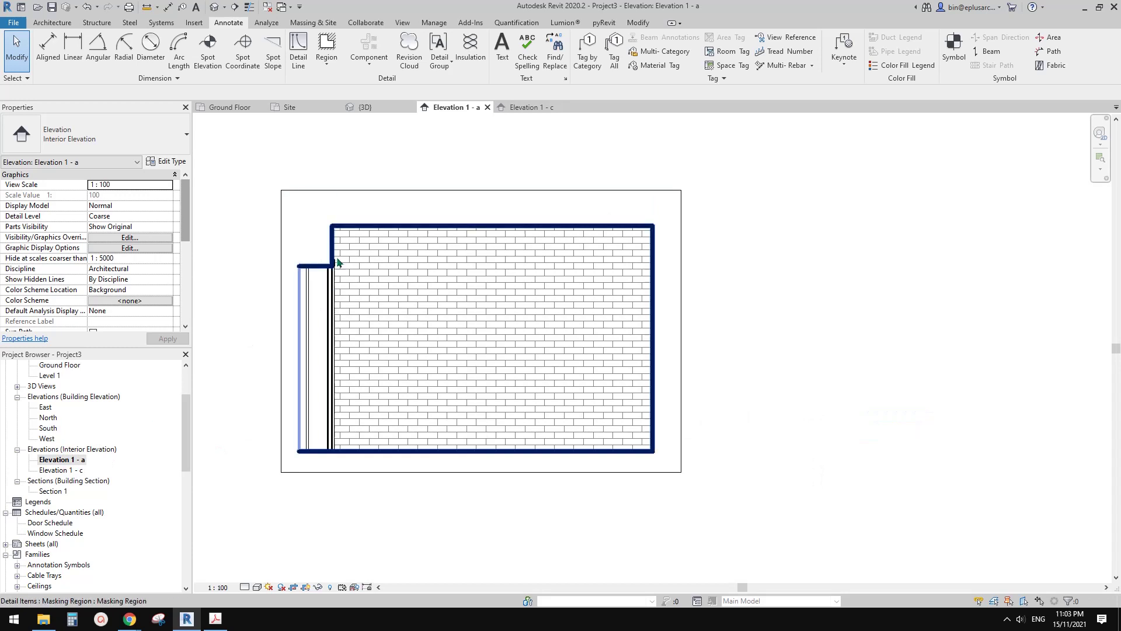
{"action": "double_click", "coordinate": [74, 470]}
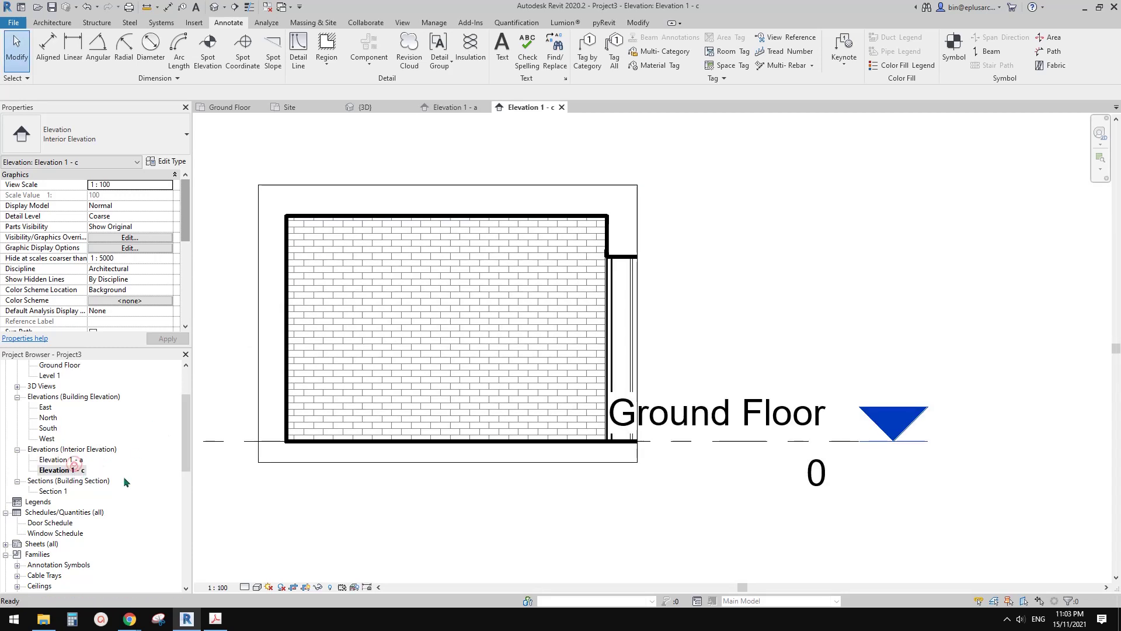
{"action": "double_click", "coordinate": [71, 460]}
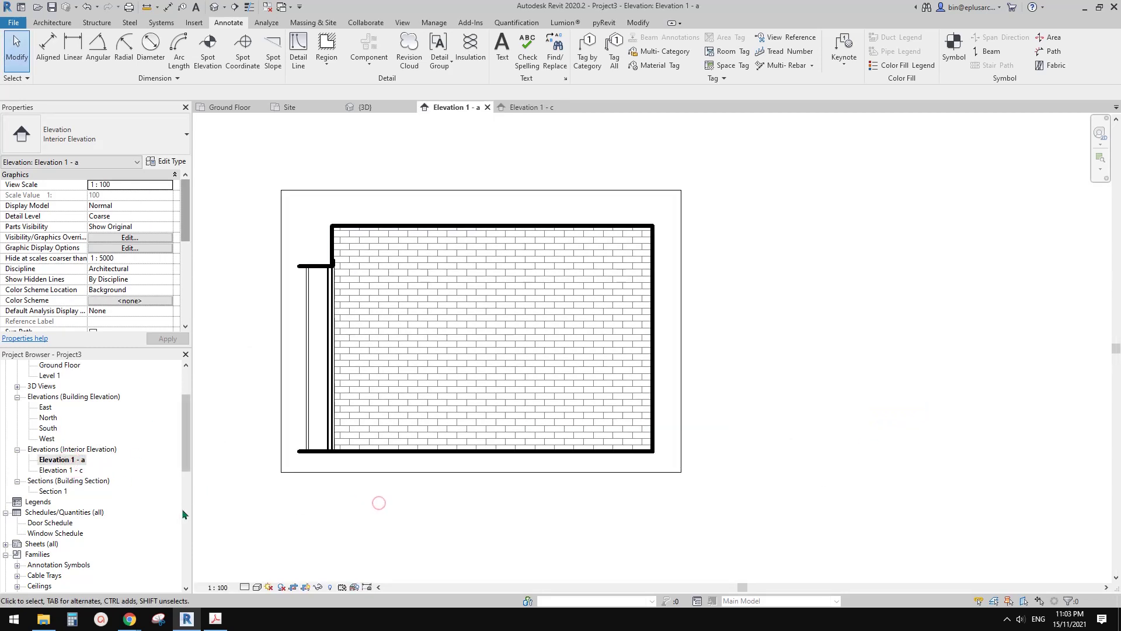
Switch to the Google Docs notes in Chrome and review the list of copy-and-paste topics
{"action": "left_click", "coordinate": [130, 619]}
{"action": "left_click", "coordinate": [188, 579]}
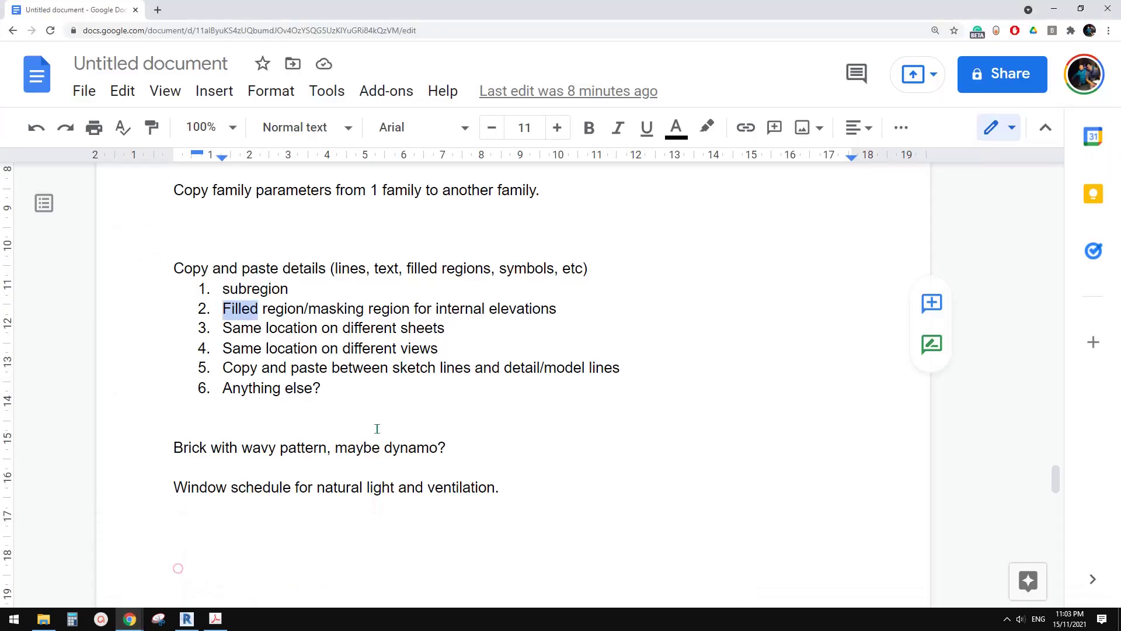
{"action": "left_click", "coordinate": [403, 308]}
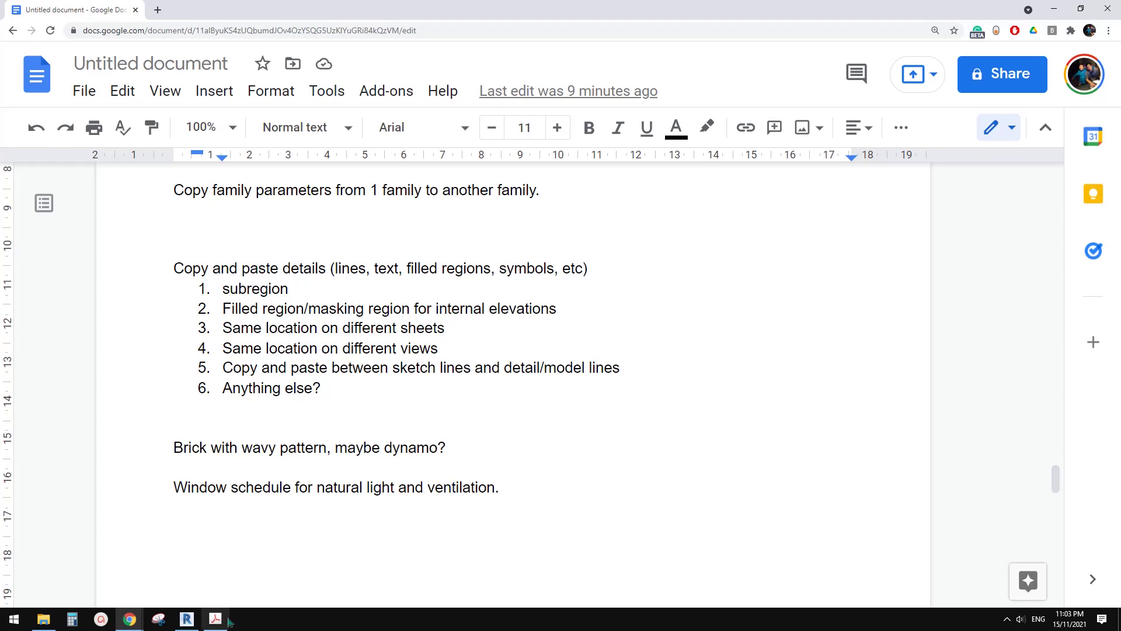
Switch to Revit and open the existing sheet A101 - Unnamed
{"action": "left_click", "coordinate": [187, 619]}
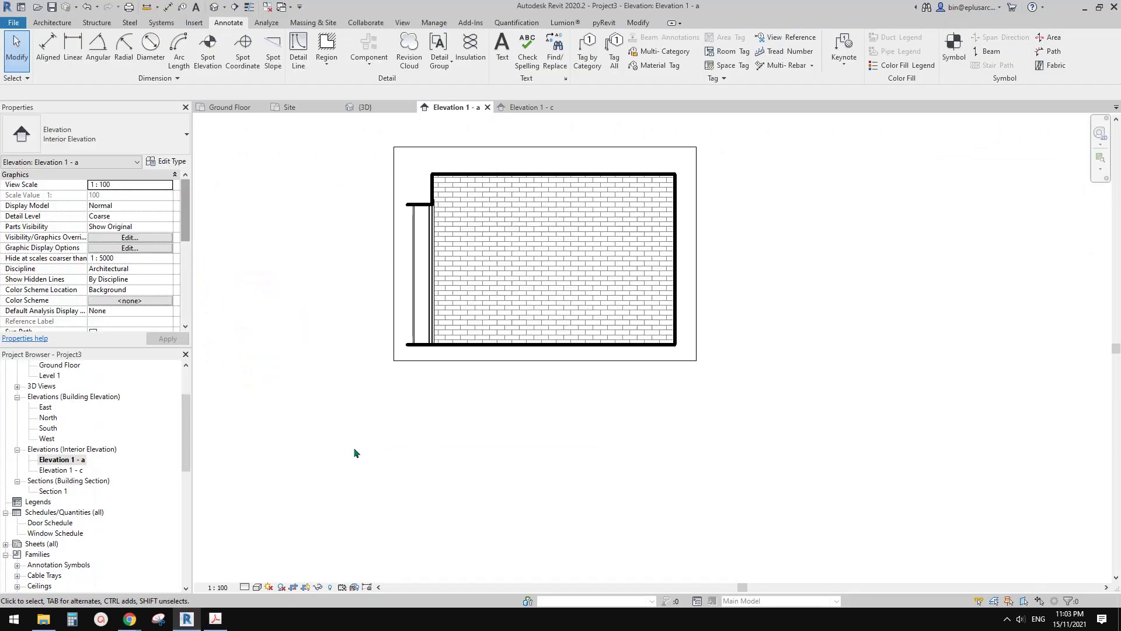
{"action": "left_click_drag", "start_coordinate": [185, 460], "coordinate": [185, 500]}
{"action": "left_click", "coordinate": [30, 417]}
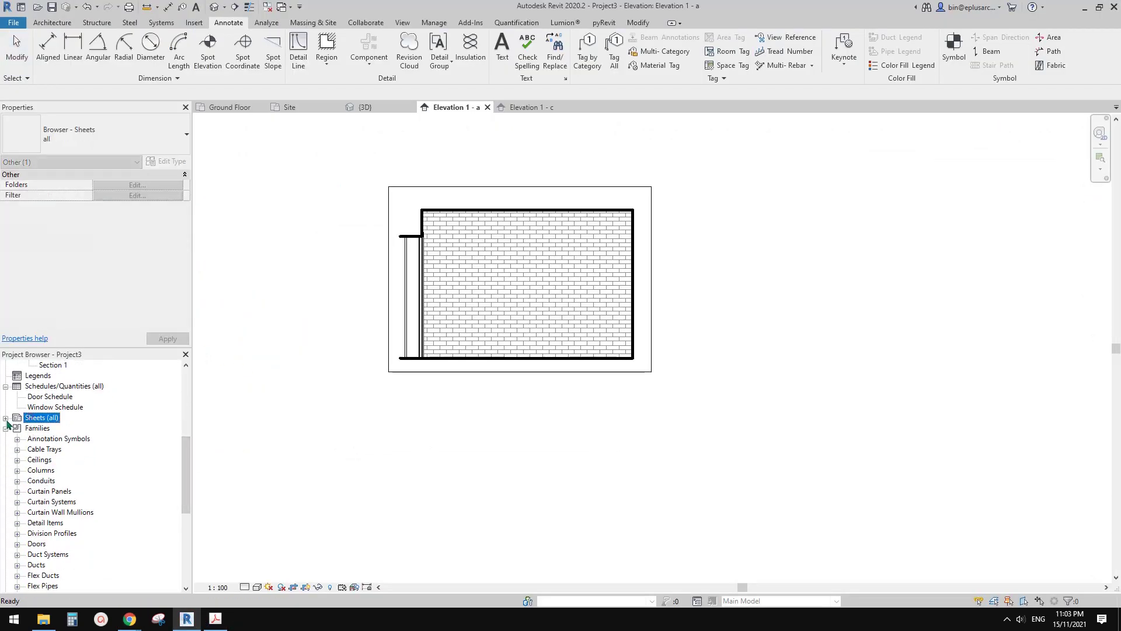
{"action": "left_click", "coordinate": [6, 419]}
{"action": "left_click", "coordinate": [53, 428]}
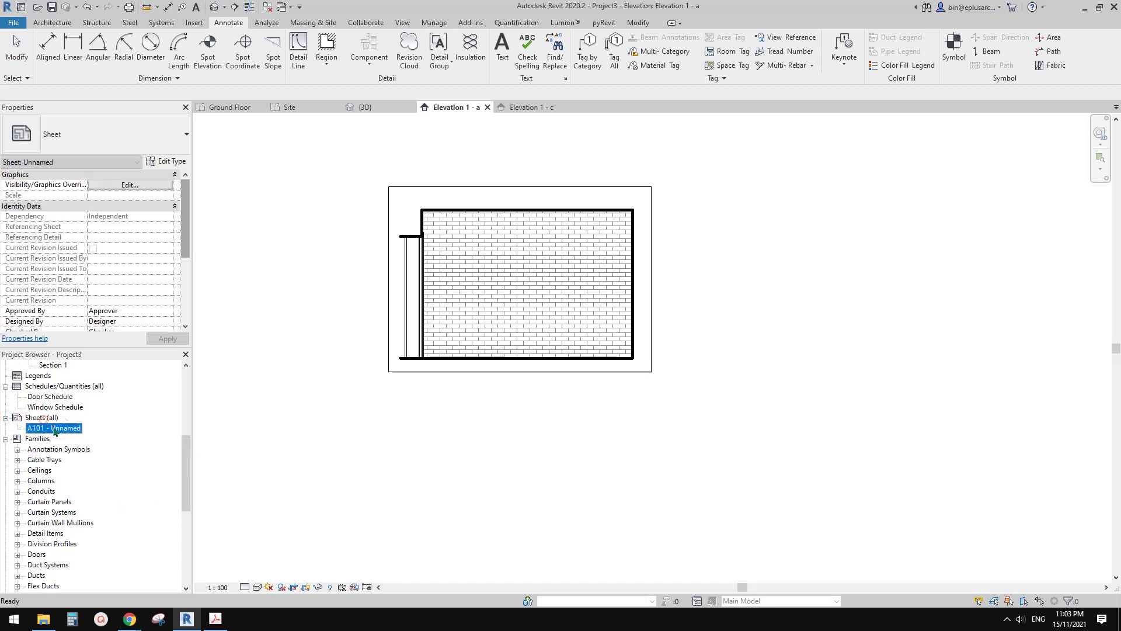
{"action": "double_click", "coordinate": [55, 430]}
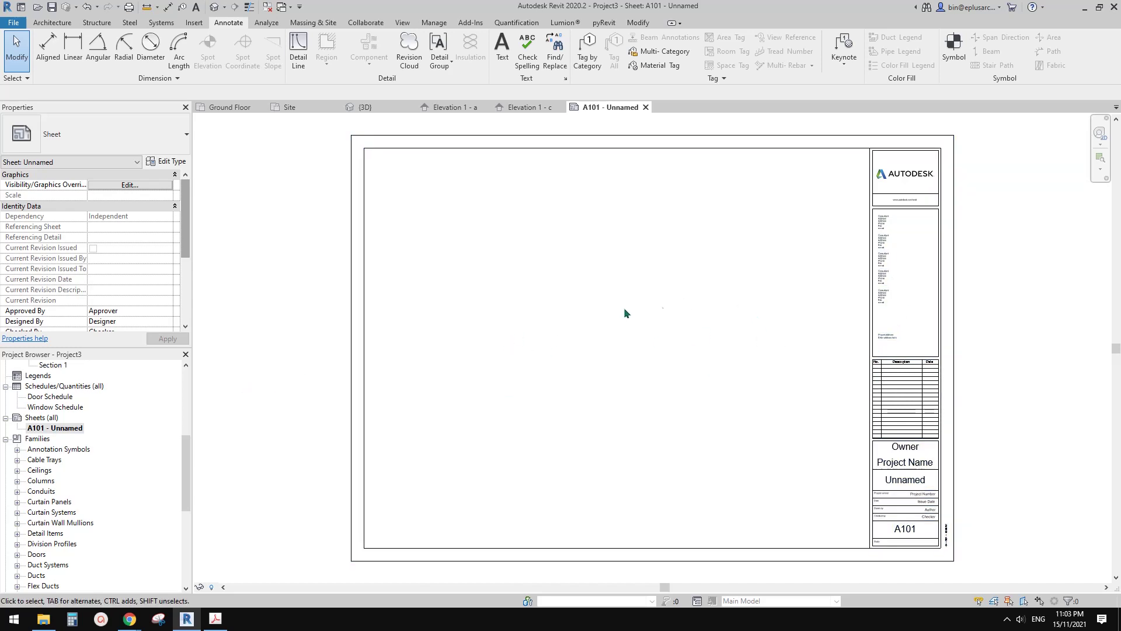
Delete sheet A101 - Unnamed from the project
{"action": "scroll", "coordinate": [469, 374], "scroll_direction": "down", "scroll_amount": 3}
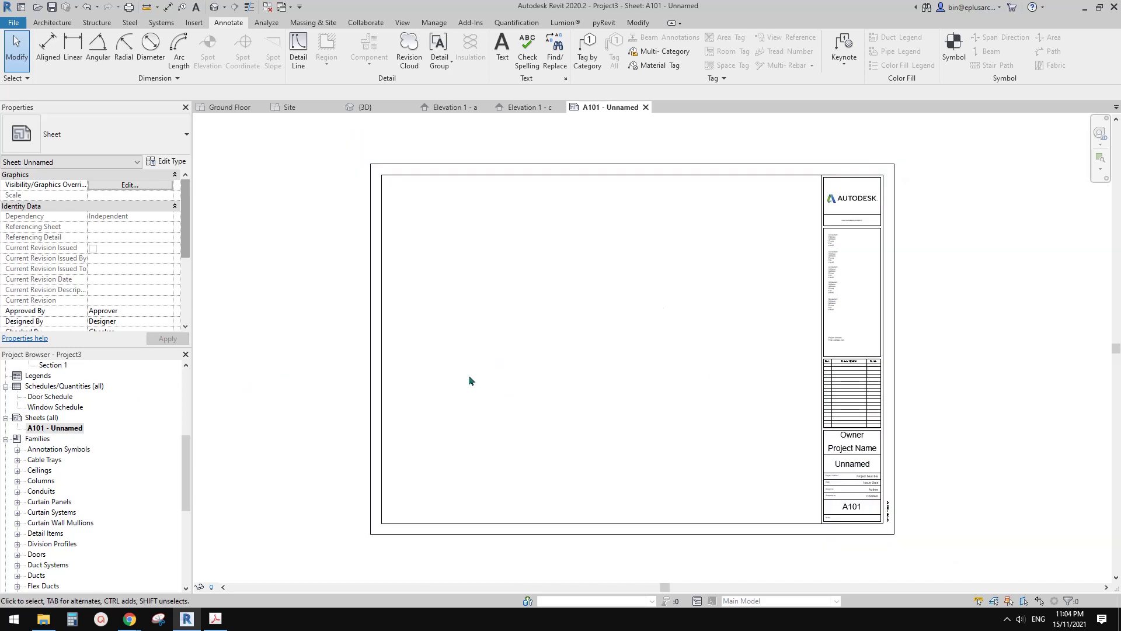
{"action": "right_click", "coordinate": [57, 431]}
{"action": "left_click", "coordinate": [299, 427]}
{"action": "right_click", "coordinate": [62, 432]}
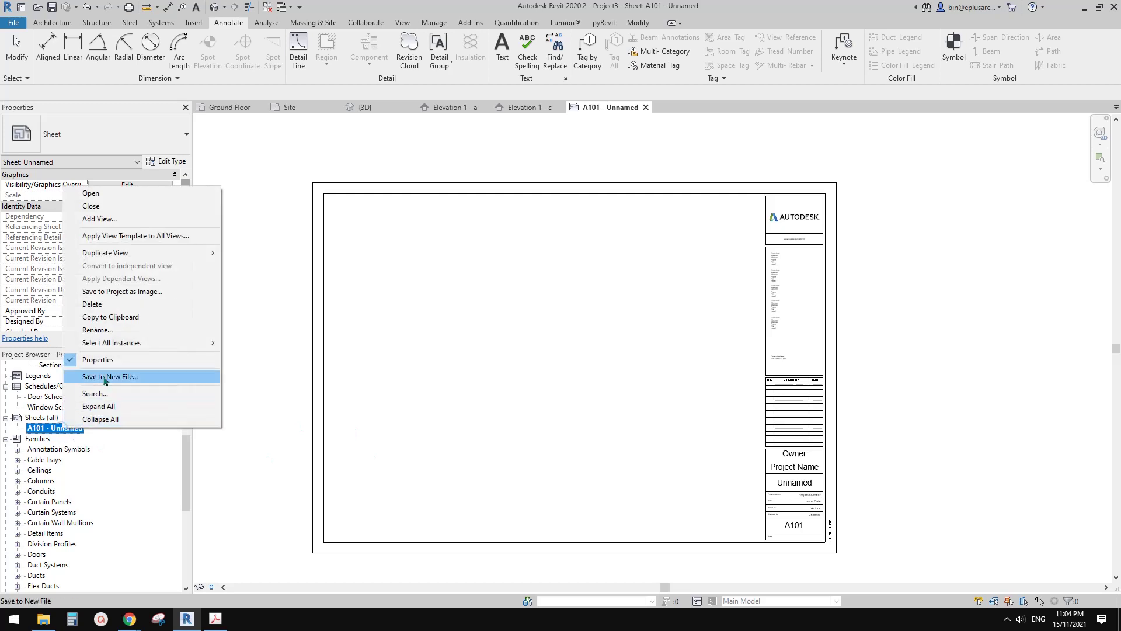
{"action": "left_click", "coordinate": [106, 304]}
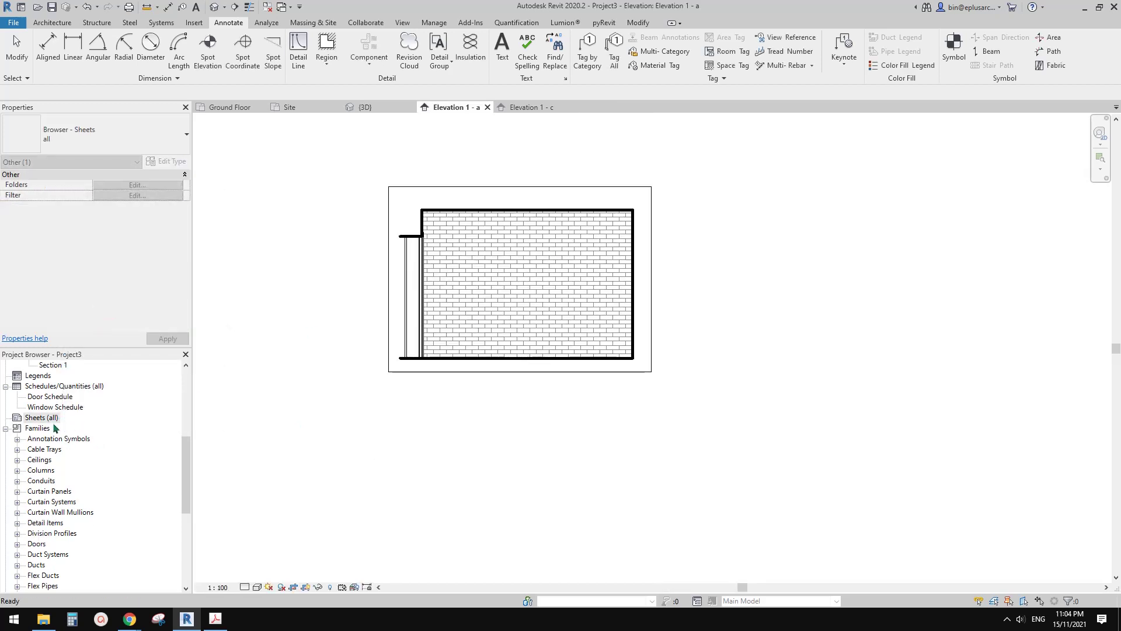
Create a new sheet using the A0 metric (AUS) : Landscape title block
{"action": "right_click", "coordinate": [35, 417]}
{"action": "left_click", "coordinate": [73, 425]}
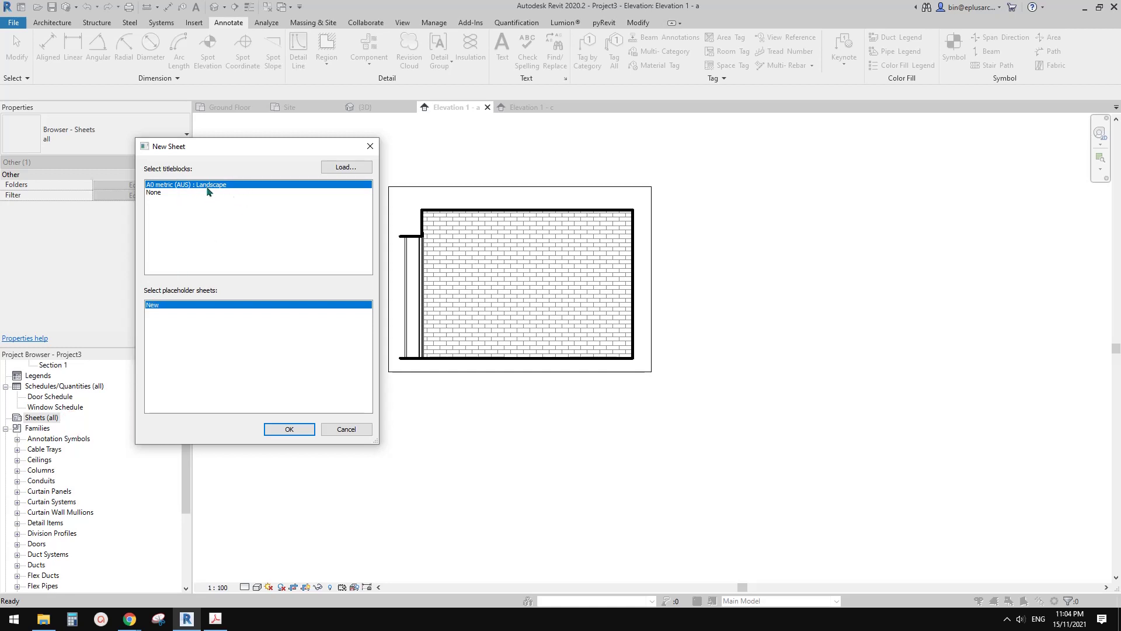
{"action": "left_click", "coordinate": [295, 430]}
{"action": "scroll", "coordinate": [299, 431], "scroll_direction": "down", "scroll_amount": 3}
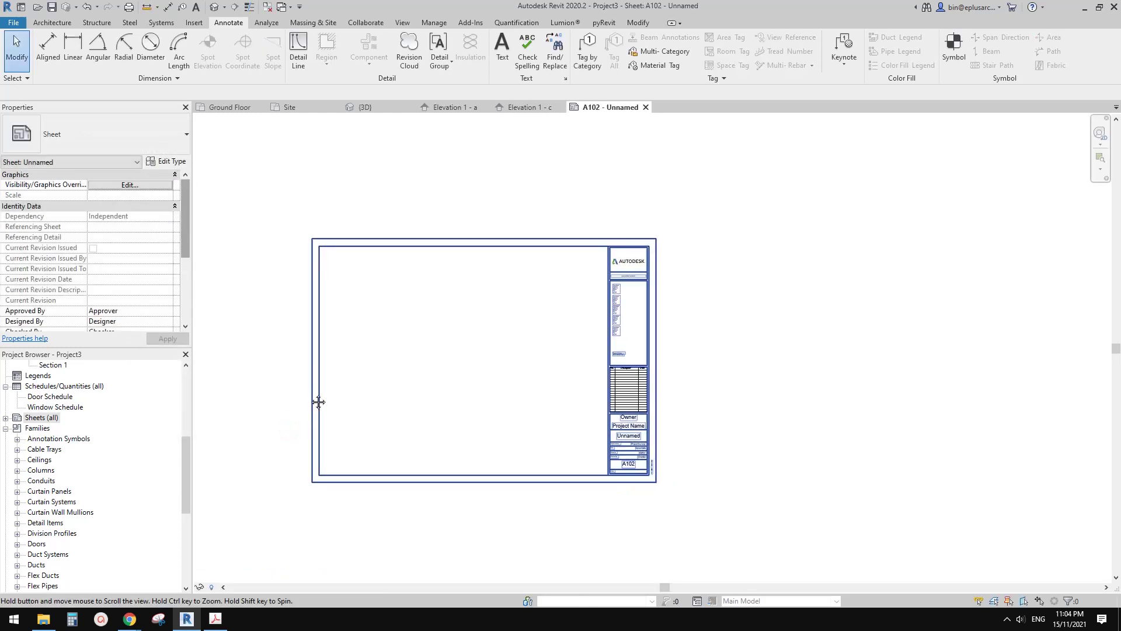
Examine the title block's extents and its placement on sheet A102
{"action": "left_click", "coordinate": [623, 234]}
{"action": "middle_click_drag", "start_coordinate": [422, 245], "coordinate": [453, 262]}
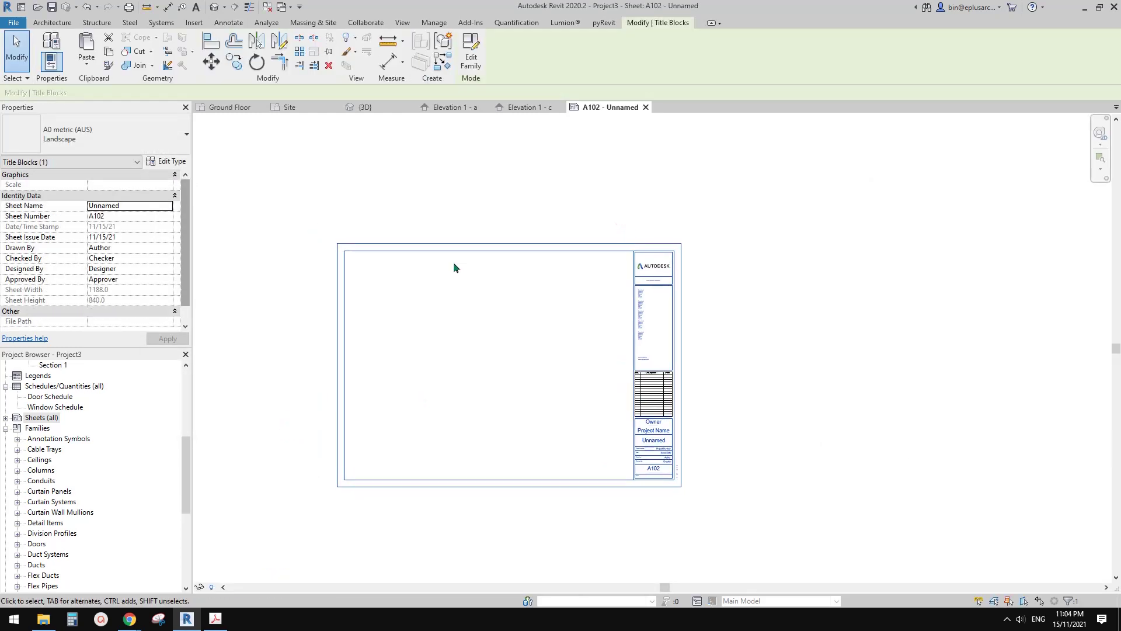
{"action": "key", "text": "Escape"}
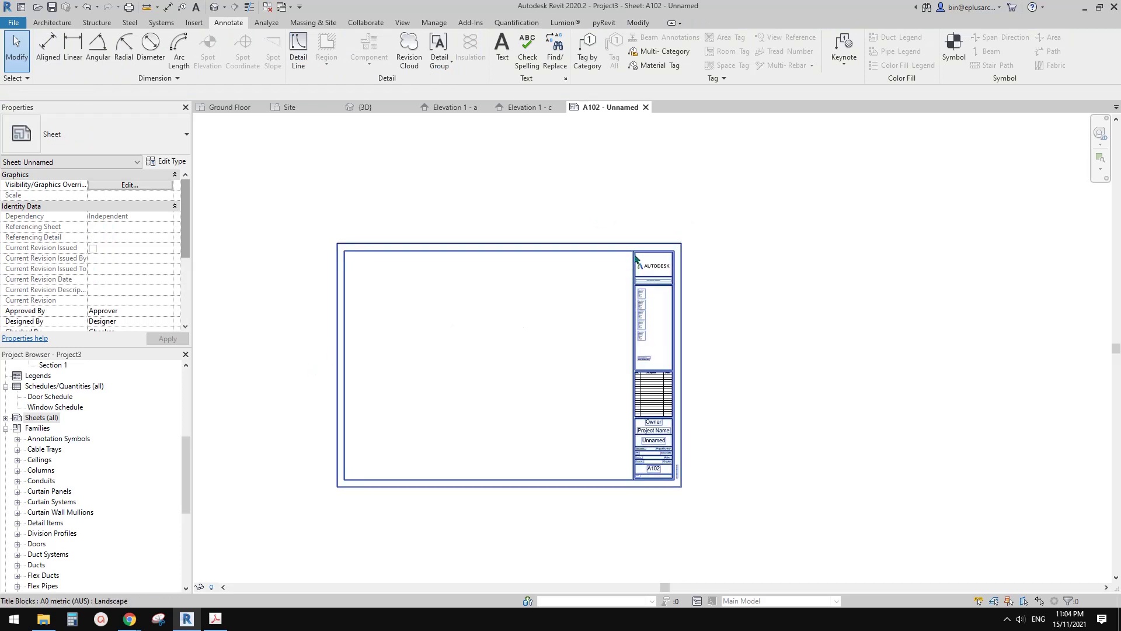
{"action": "left_click", "coordinate": [467, 251]}
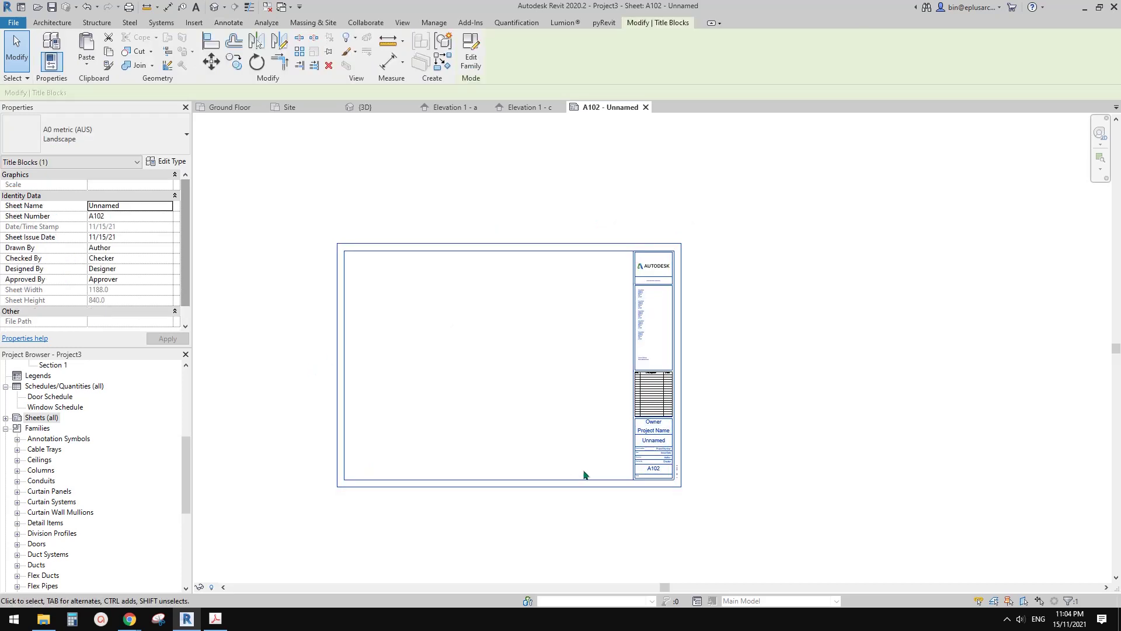
{"action": "left_click", "coordinate": [321, 252]}
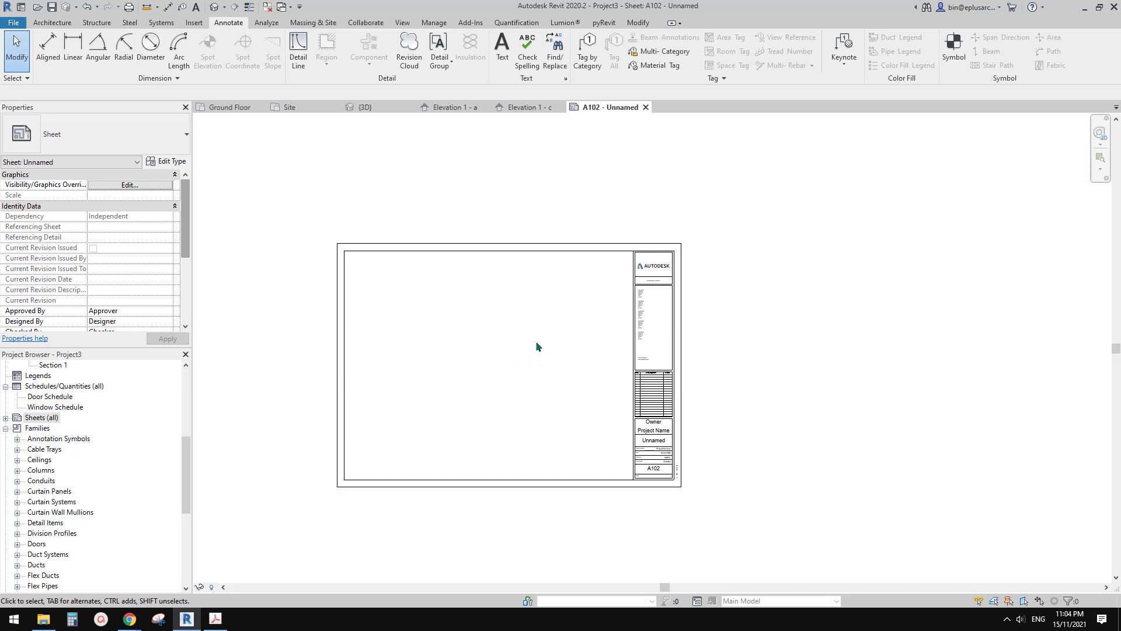
{"action": "left_click", "coordinate": [637, 338]}
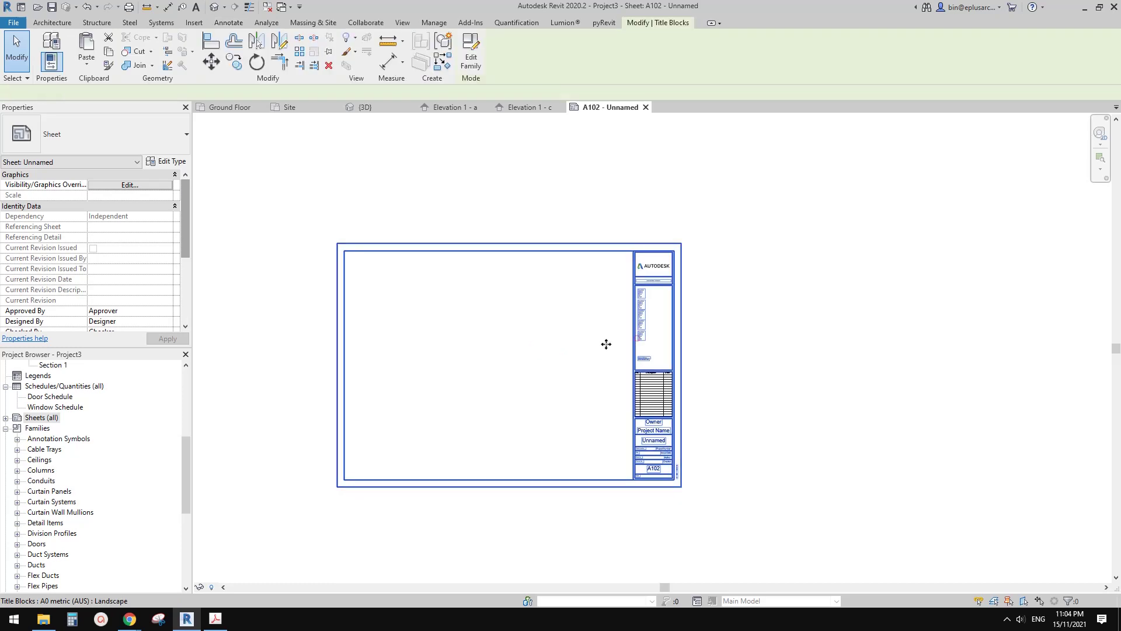
{"action": "key", "text": "Escape"}
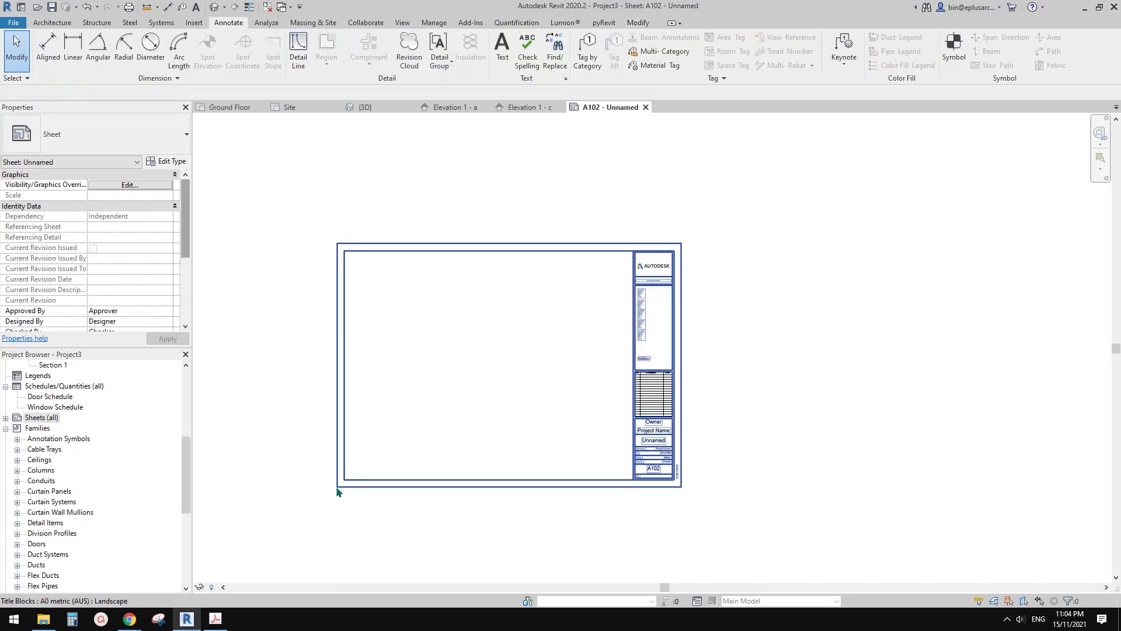
{"action": "left_click", "coordinate": [615, 251]}
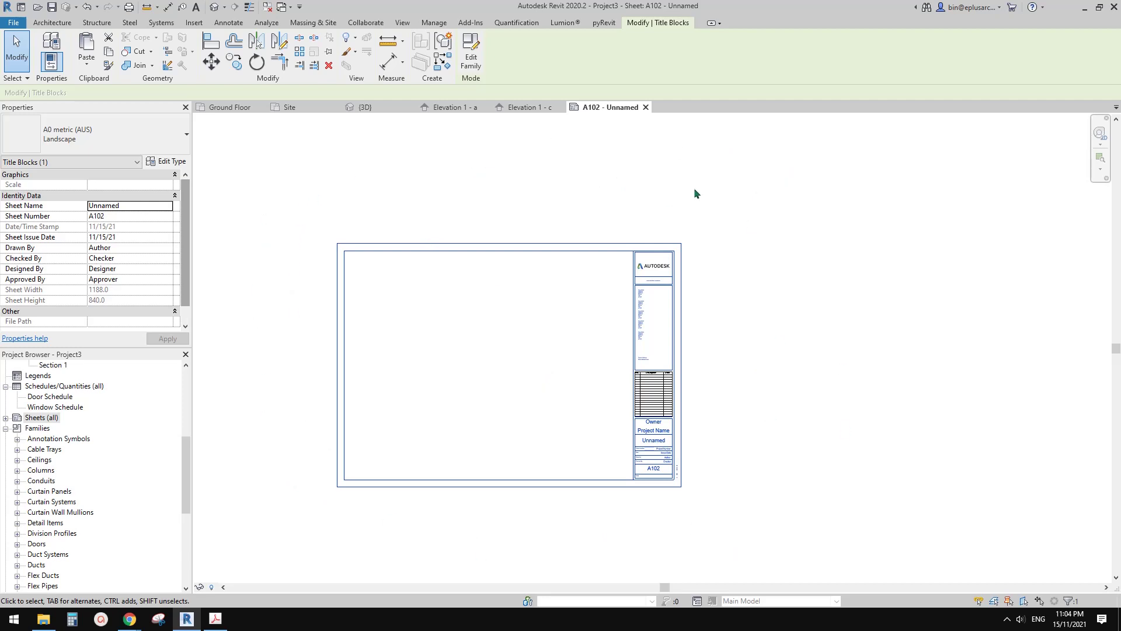
{"action": "middle_click_drag", "start_coordinate": [491, 364], "coordinate": [549, 339]}
{"action": "left_click", "coordinate": [494, 273]}
{"action": "middle_click_drag", "start_coordinate": [480, 285], "coordinate": [466, 298]}
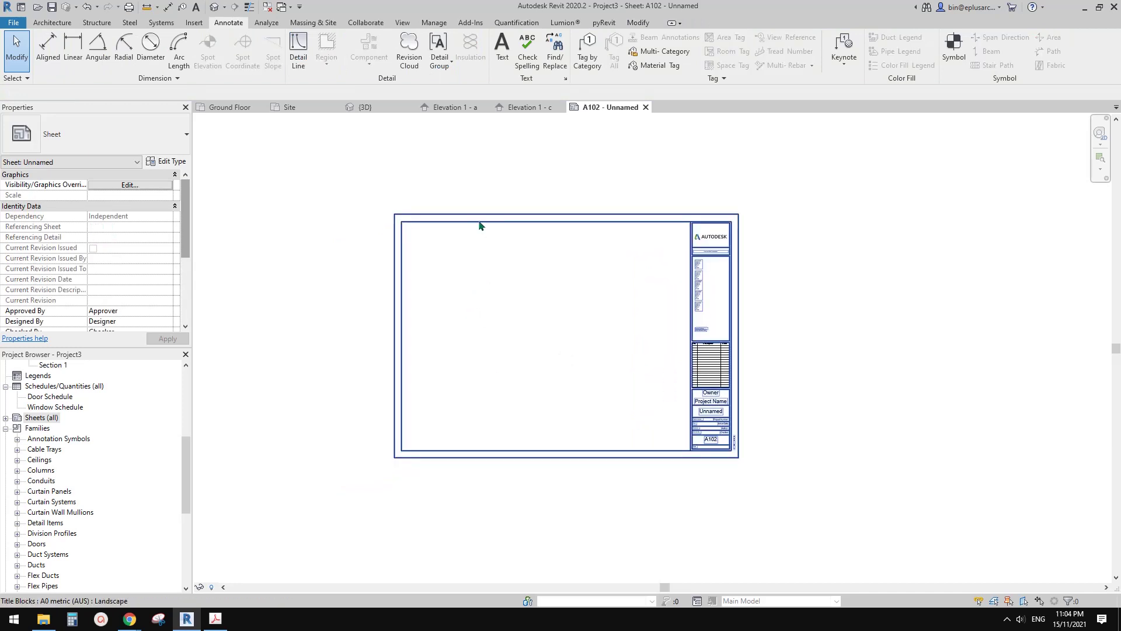
Draw a Thin Lines detail-line rectangle about 160 by 140 mm near the upper-left corner of sheet A102's drawing area
{"action": "double_click", "coordinate": [53, 419]}
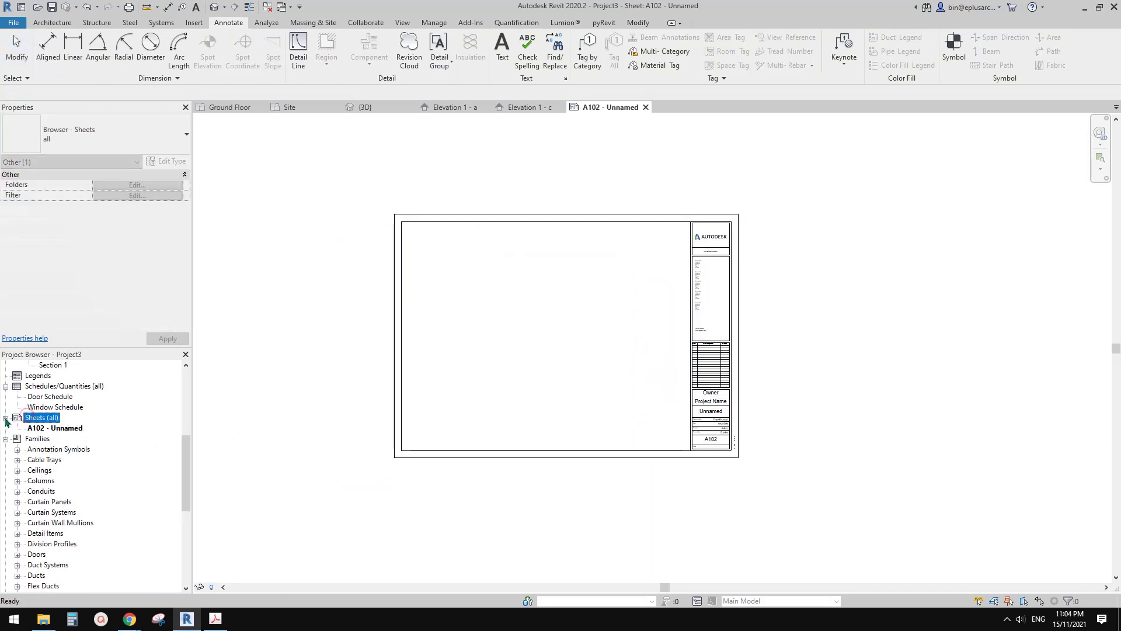
{"action": "scroll", "coordinate": [520, 343], "scroll_direction": "down", "scroll_amount": 1}
{"action": "scroll", "coordinate": [508, 344], "scroll_direction": "up", "scroll_amount": 1}
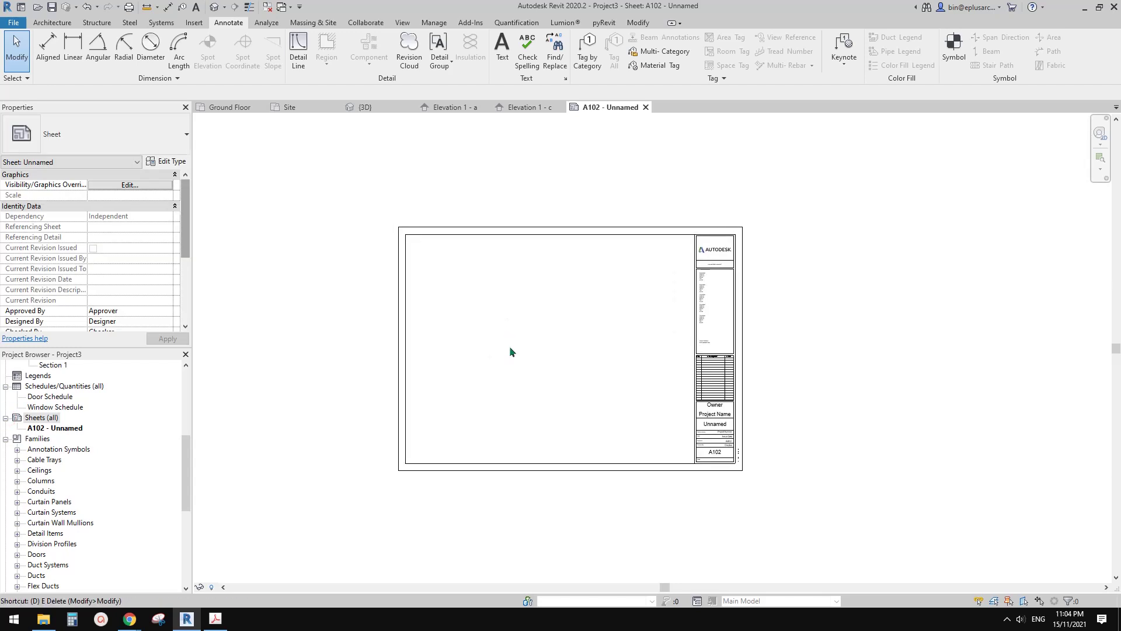
{"action": "key", "text": "d"}
{"action": "key", "text": "l"}
{"action": "scroll", "coordinate": [468, 309], "scroll_direction": "up", "scroll_amount": 1}
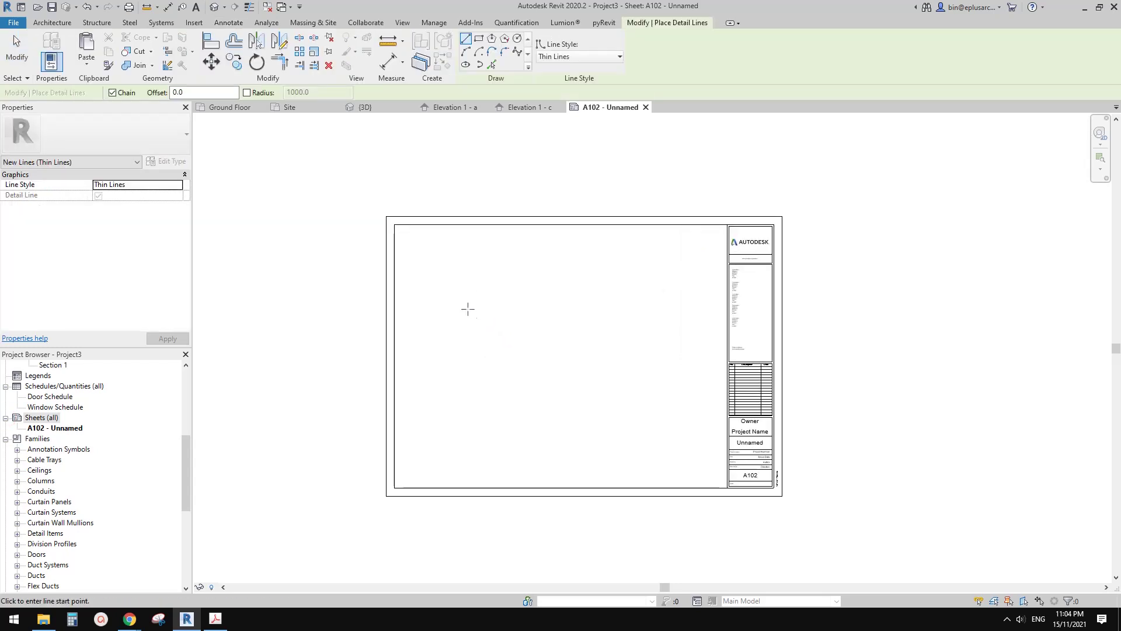
{"action": "left_click", "coordinate": [479, 38]}
{"action": "left_click", "coordinate": [425, 251]}
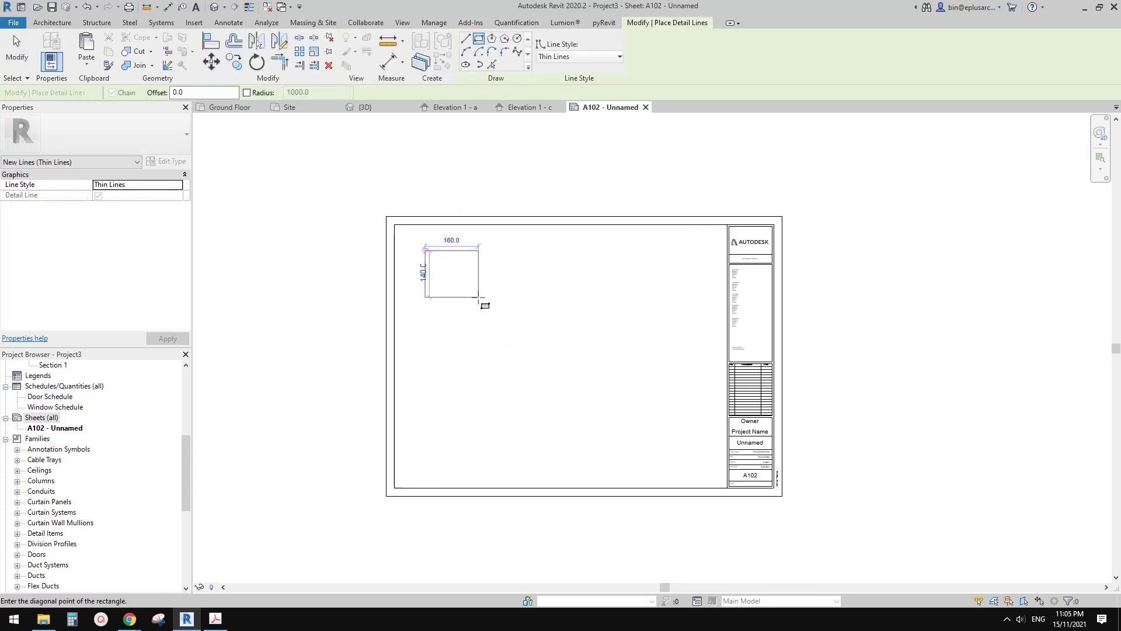
{"action": "left_click", "coordinate": [478, 296]}
{"action": "key", "text": "Escape"}
{"action": "key", "text": "Escape"}
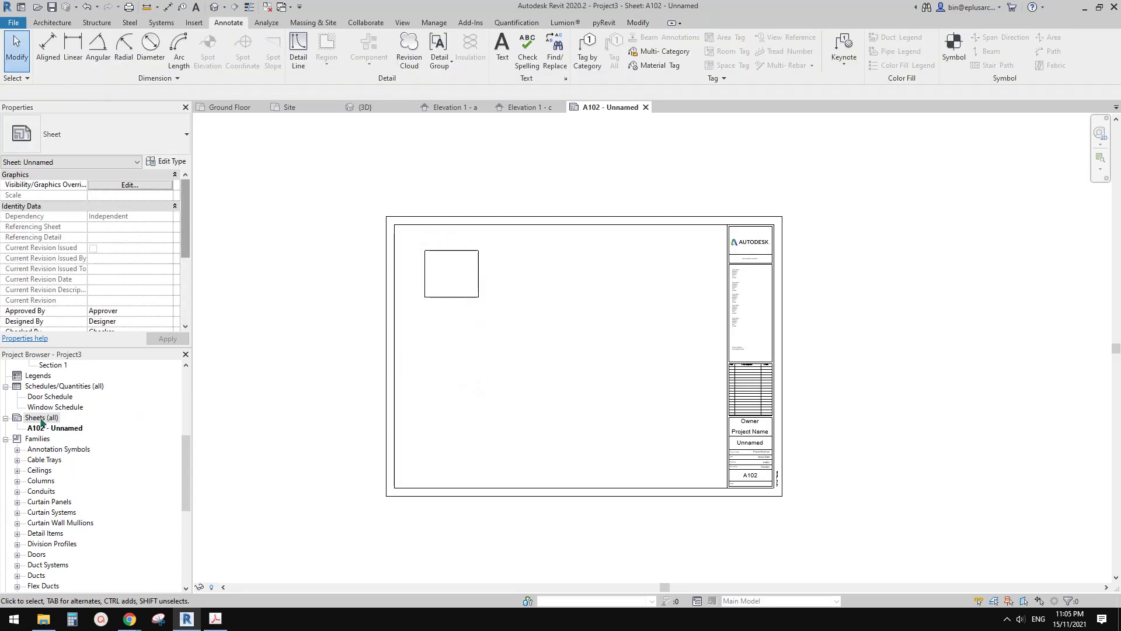
Create another sheet with the A0 metric (AUS) : Landscape title block, following A102
{"action": "right_click", "coordinate": [39, 420]}
{"action": "left_click", "coordinate": [76, 425]}
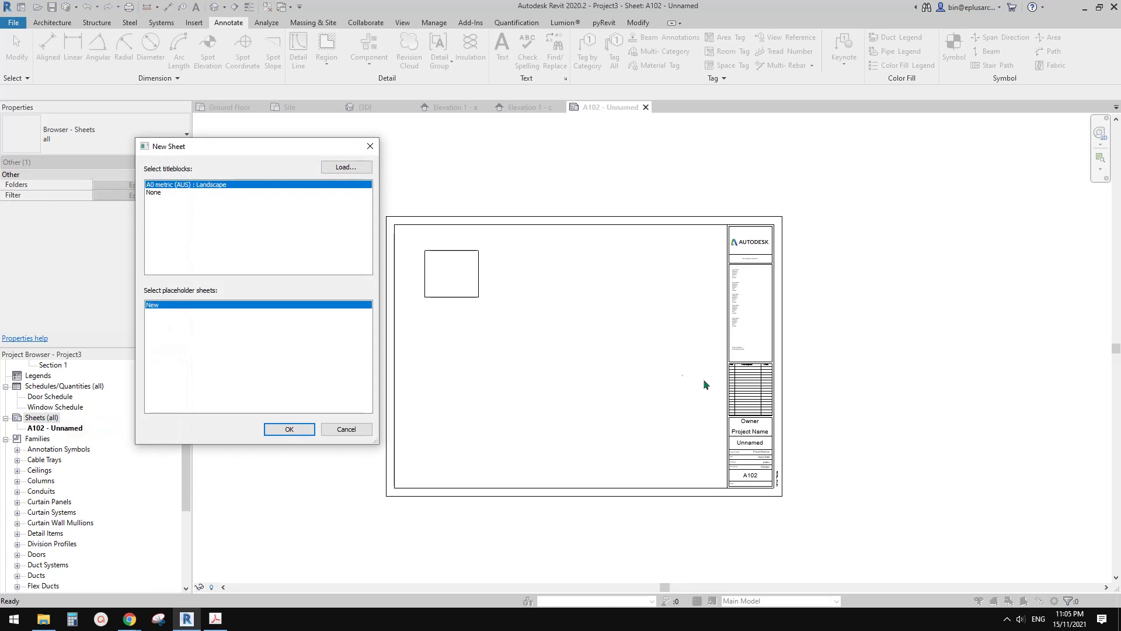
{"action": "left_click", "coordinate": [295, 429]}
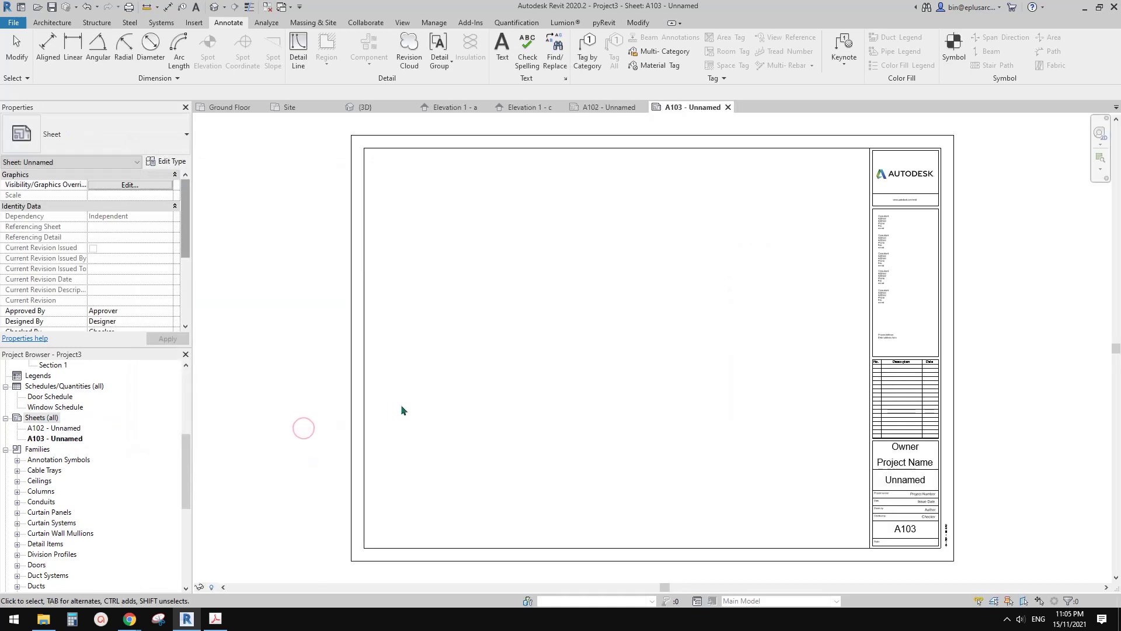
Reopen sheet A102 and copy all four lines of the detail-line rectangle to the clipboard
{"action": "double_click", "coordinate": [55, 428]}
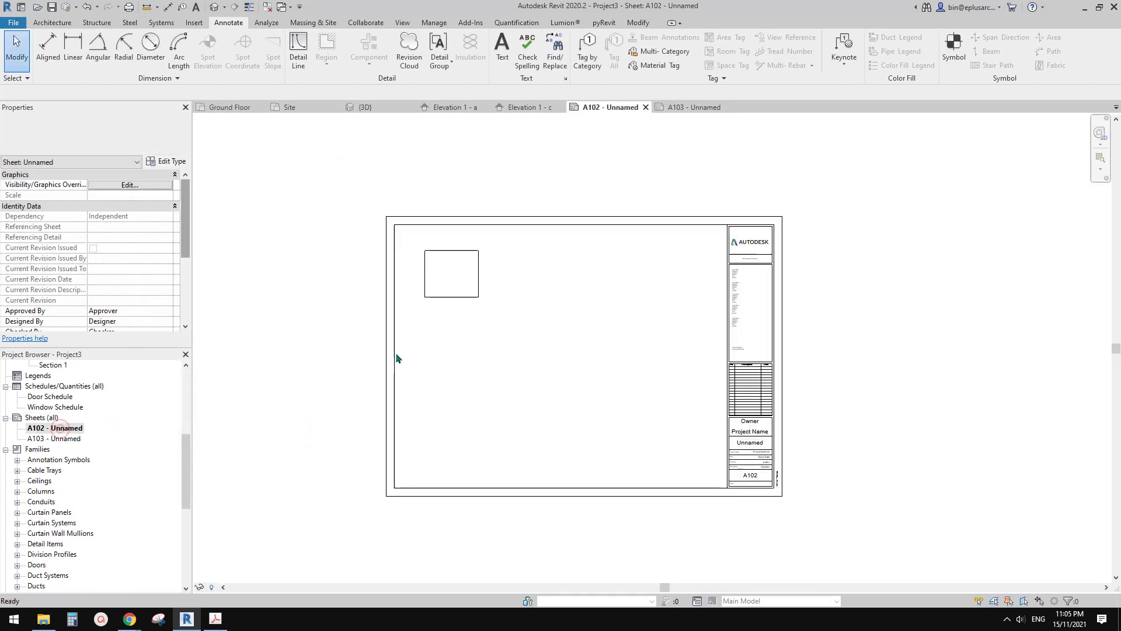
{"action": "key", "text": "Tab"}
{"action": "left_click", "coordinate": [459, 299]}
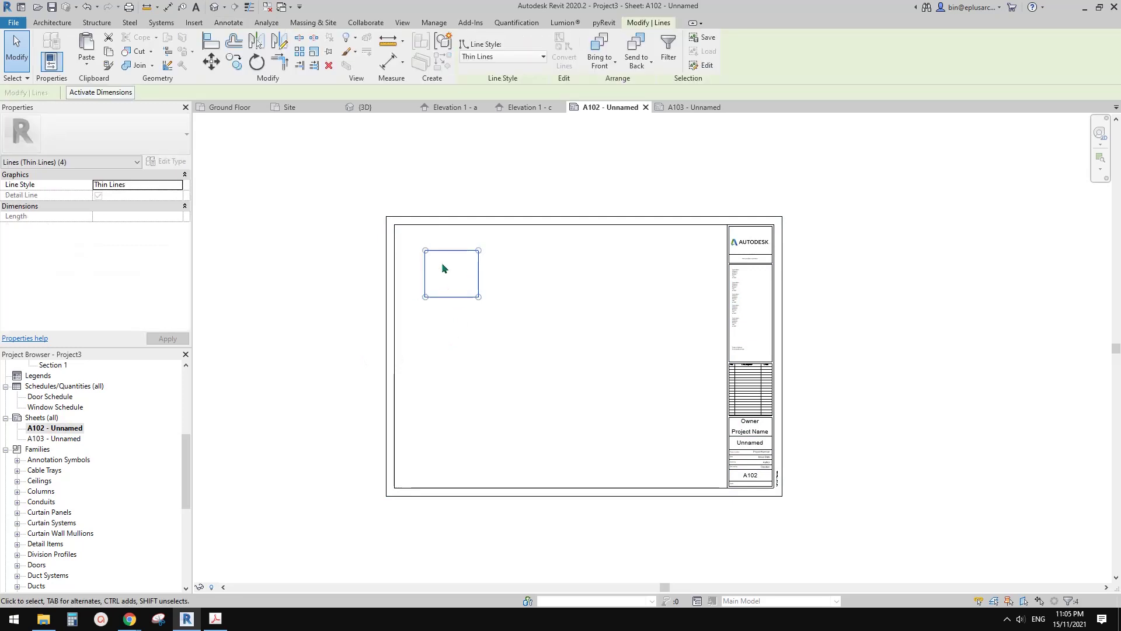
{"action": "key", "text": "Escape"}
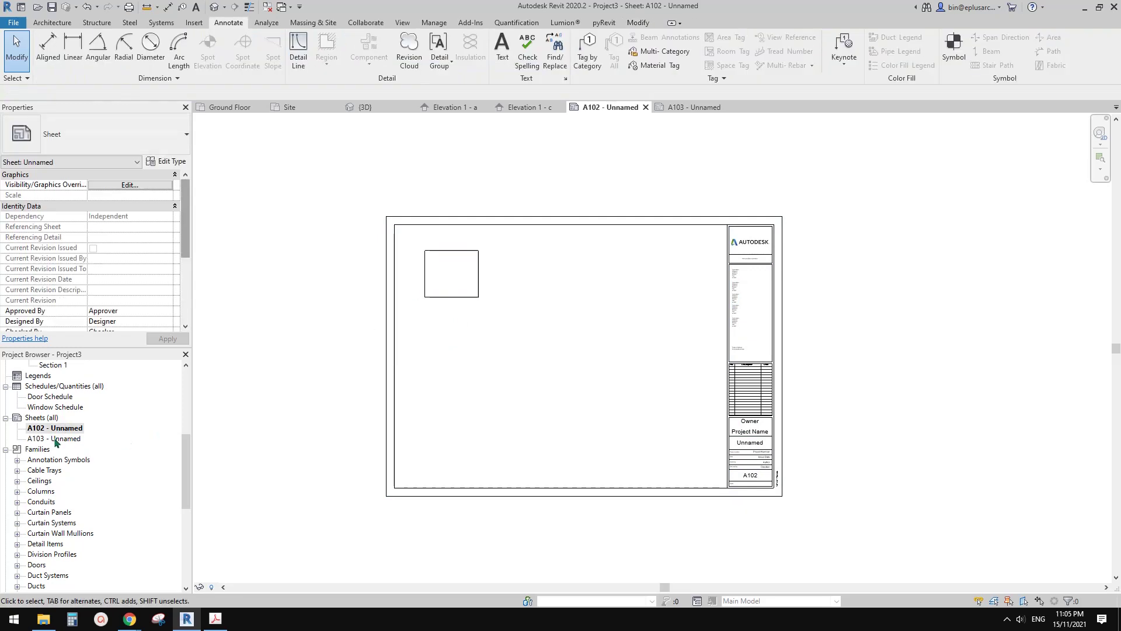
Open sheet A103 and paste the copied rectangle with Aligned to Same Place
{"action": "double_click", "coordinate": [80, 440]}
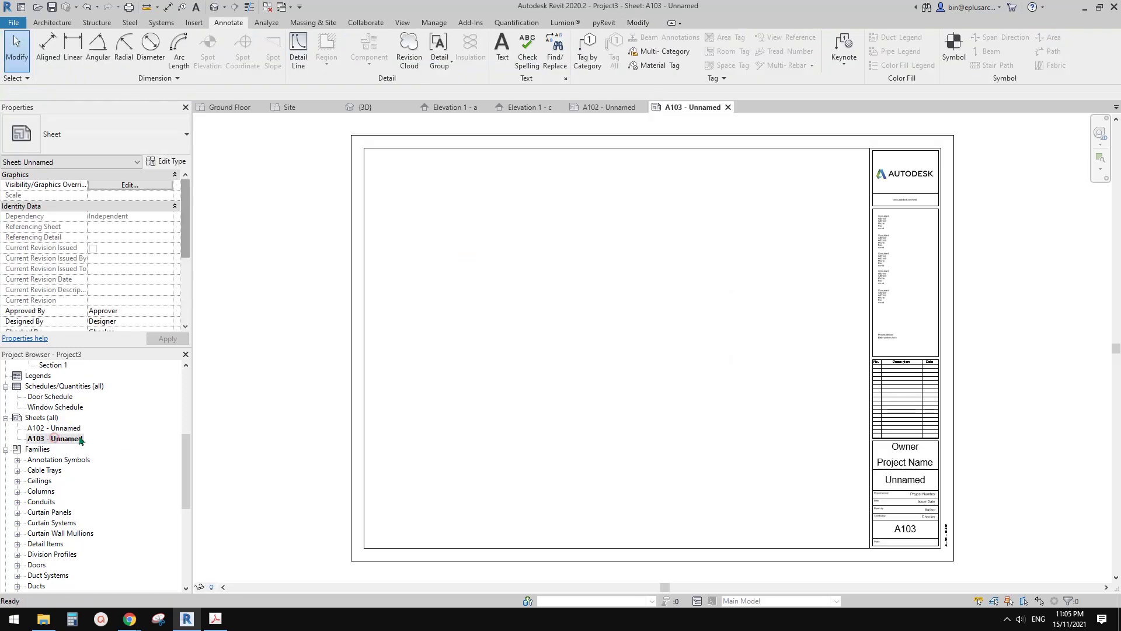
{"action": "left_click", "coordinate": [636, 24]}
{"action": "left_click", "coordinate": [86, 63]}
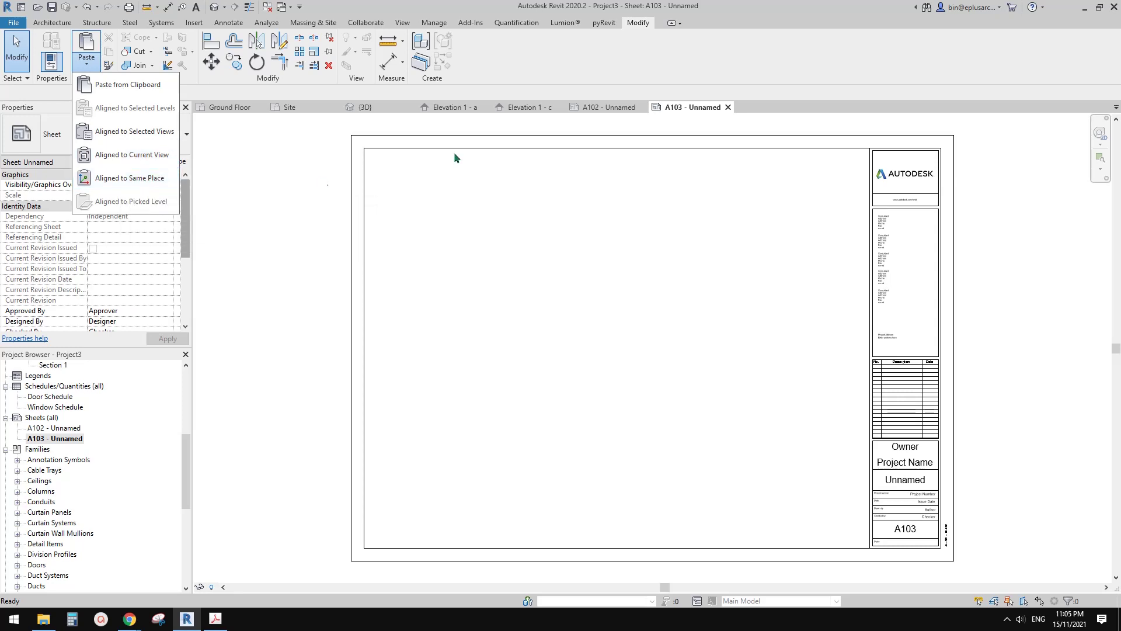
{"action": "left_click", "coordinate": [140, 179]}
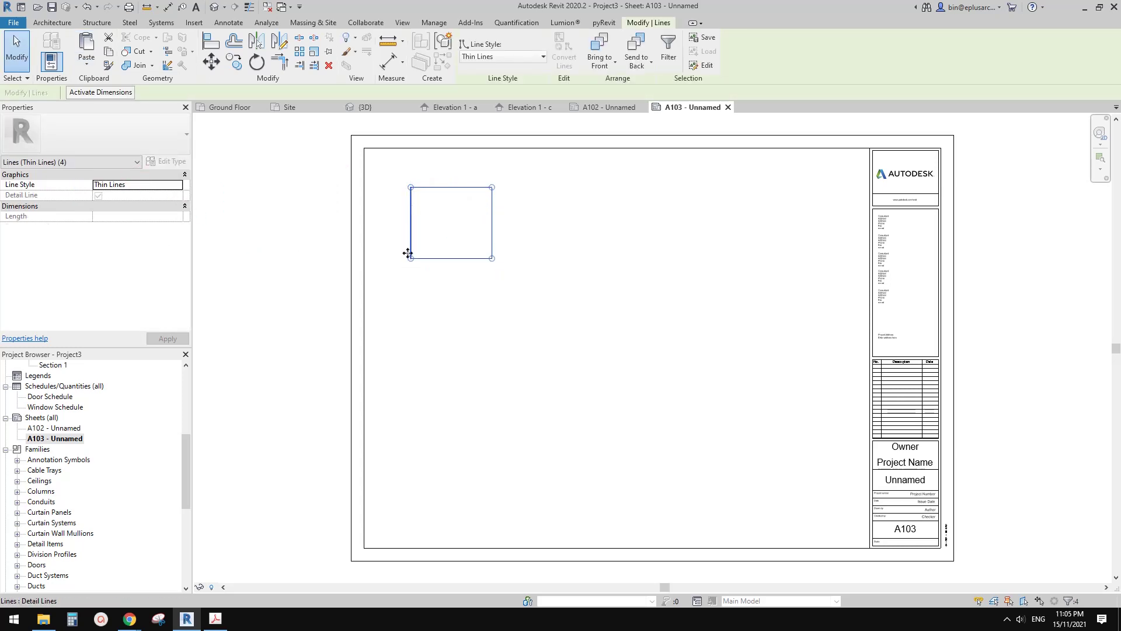
Compare the rectangle's location on sheets A102 and A103
{"action": "double_click", "coordinate": [61, 428]}
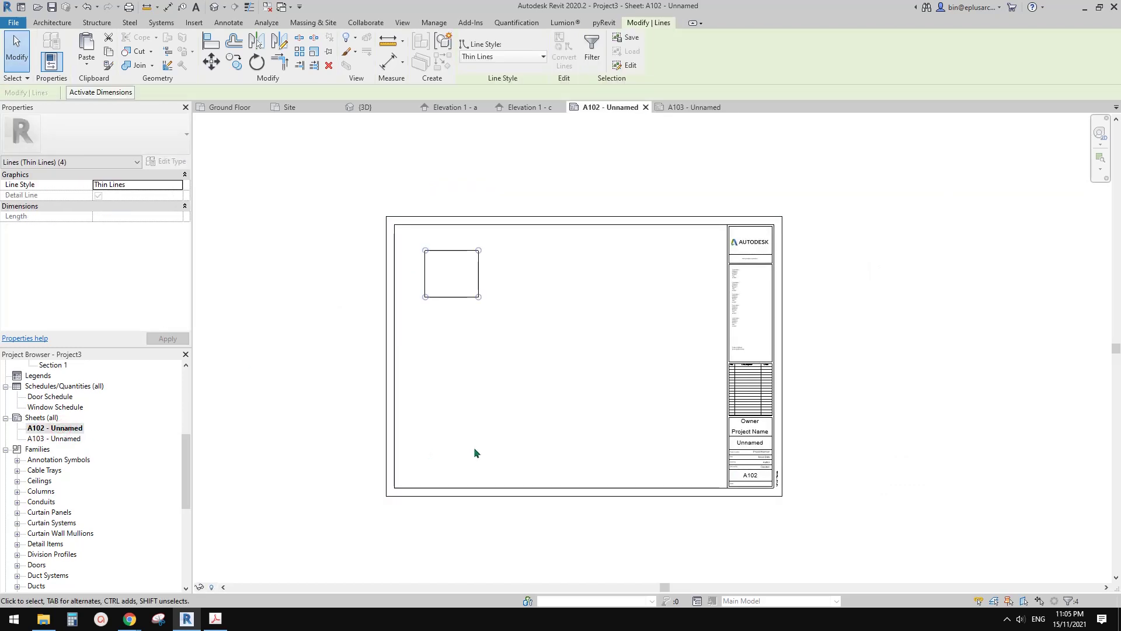
{"action": "key", "text": "Escape"}
{"action": "left_click", "coordinate": [69, 439]}
{"action": "double_click", "coordinate": [66, 430]}
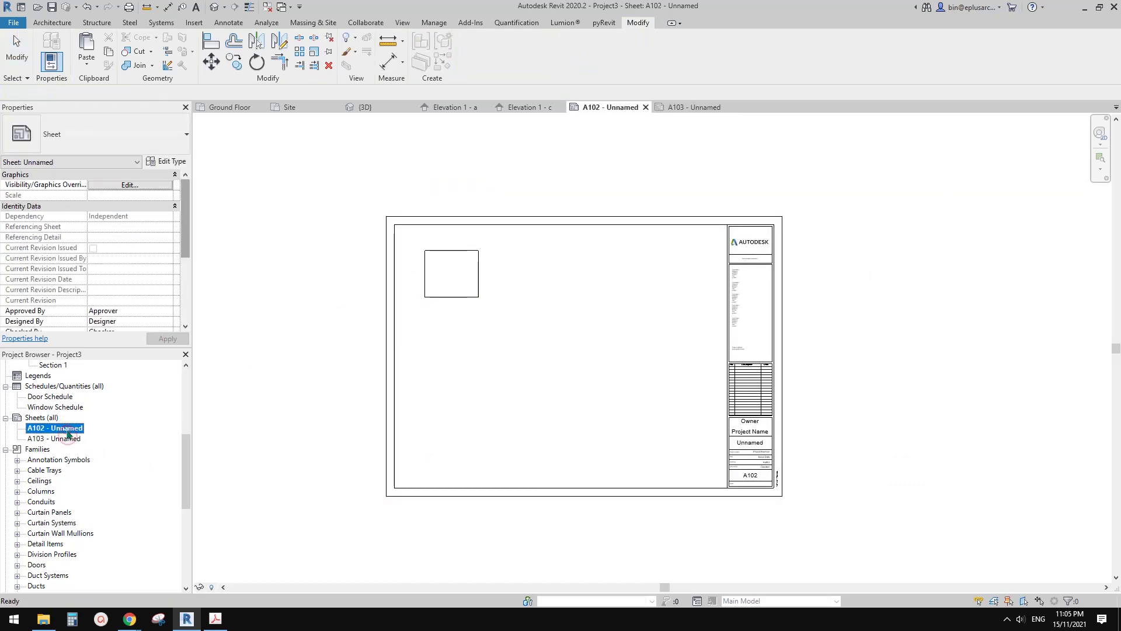
Examine the title block's placement on sheet A102 and compare it with sheet A103
{"action": "middle_click_drag", "start_coordinate": [317, 358], "coordinate": [301, 353]}
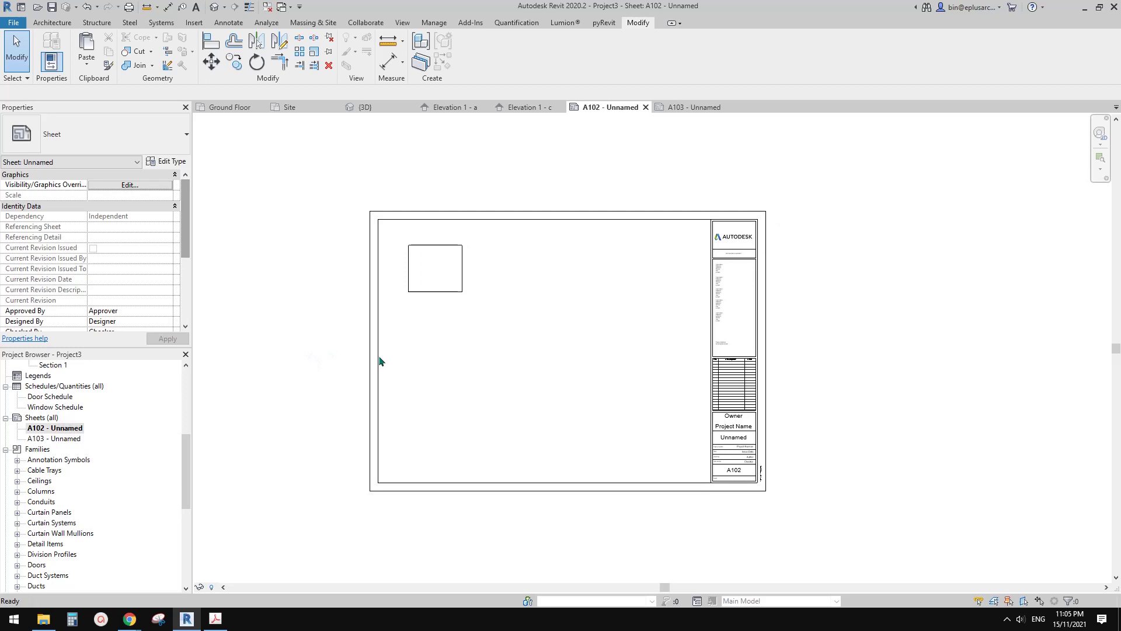
{"action": "left_click", "coordinate": [718, 378]}
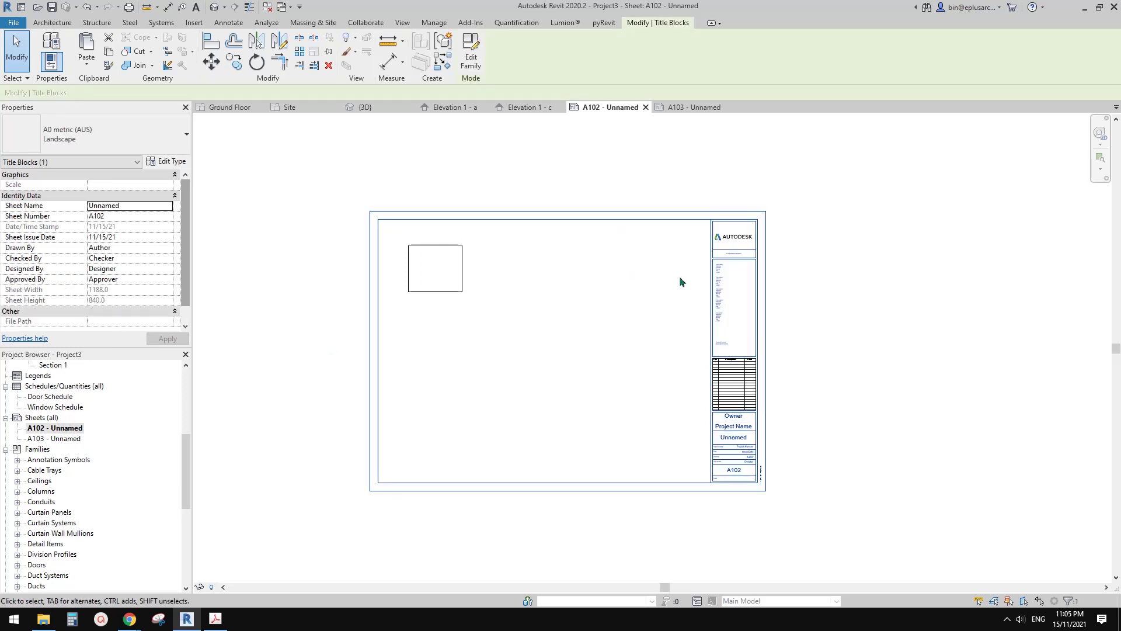
{"action": "left_click", "coordinate": [632, 276]}
{"action": "left_click", "coordinate": [722, 222]}
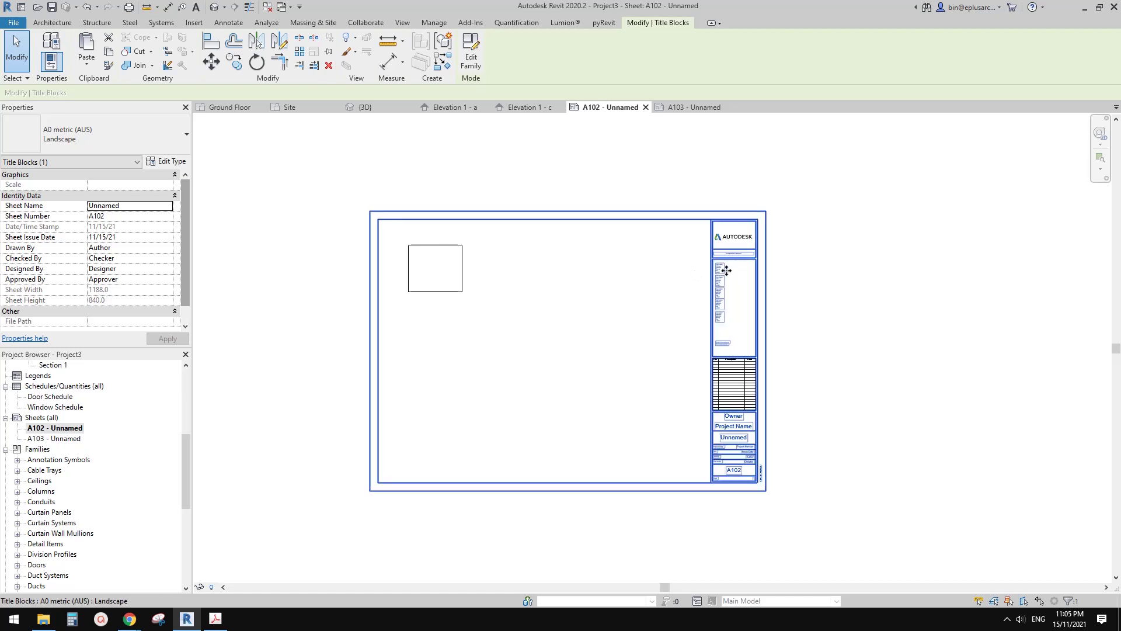
{"action": "key", "text": "Escape"}
{"action": "left_click", "coordinate": [66, 438]}
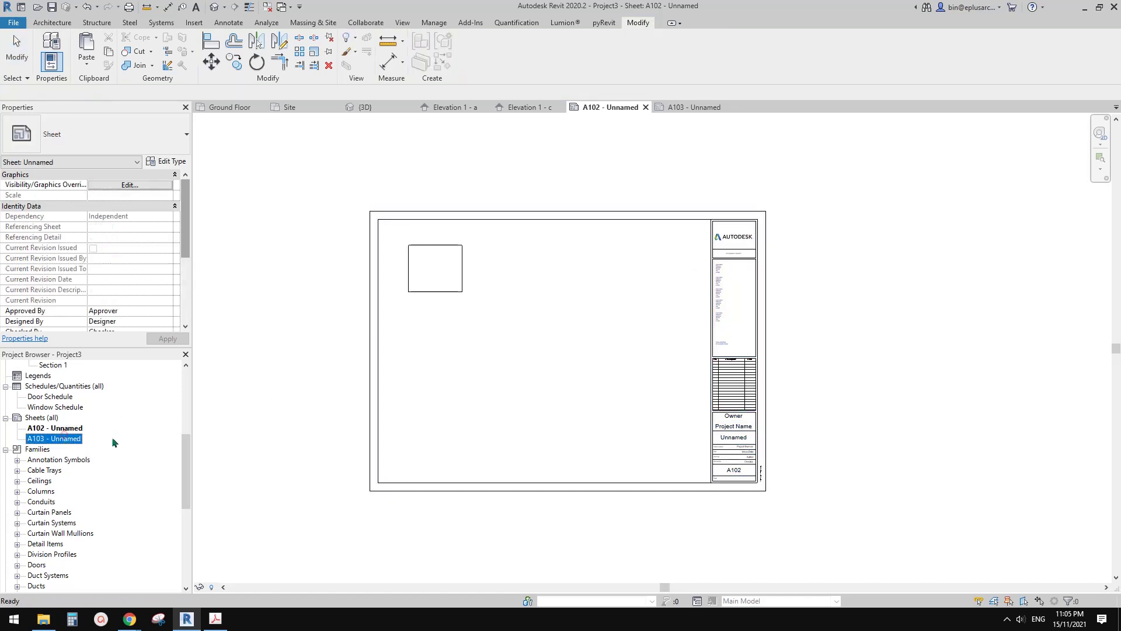
{"action": "double_click", "coordinate": [65, 439]}
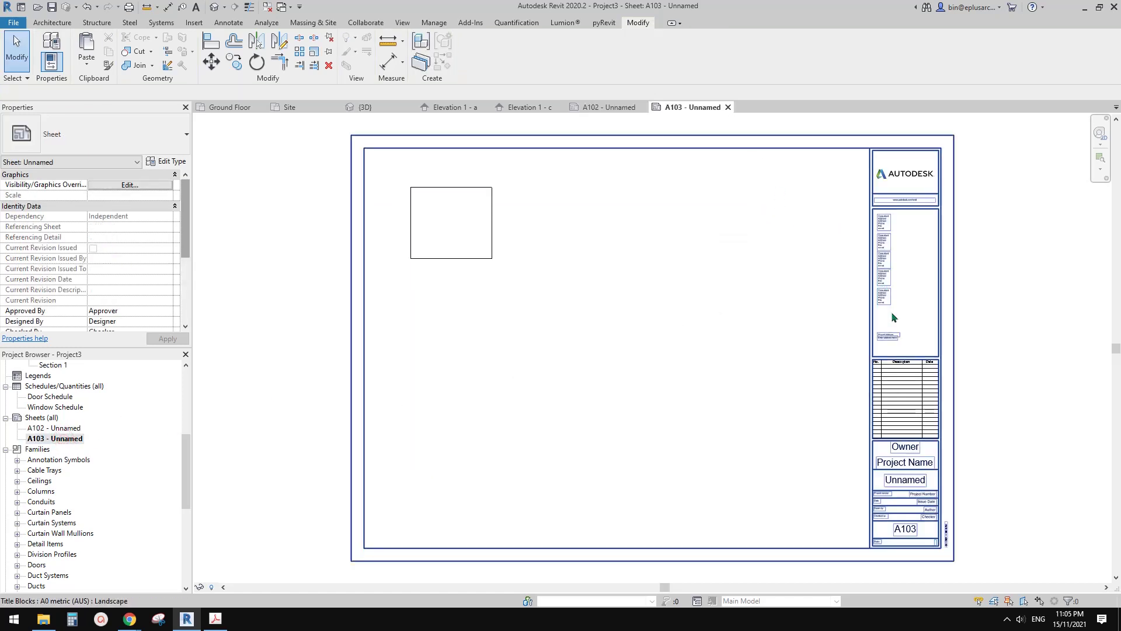
Reopen sheet A102 and place the Door Schedule in the sheet's upper-right area, beside the title block
{"action": "double_click", "coordinate": [64, 429]}
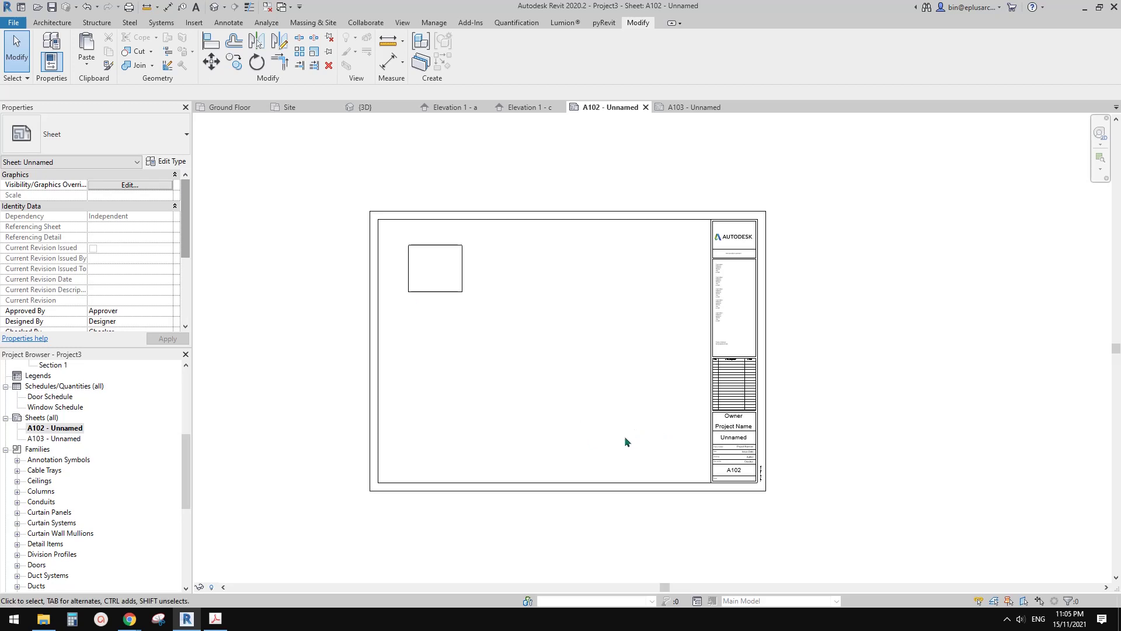
{"action": "scroll", "coordinate": [74, 484], "scroll_direction": "up", "scroll_amount": 1}
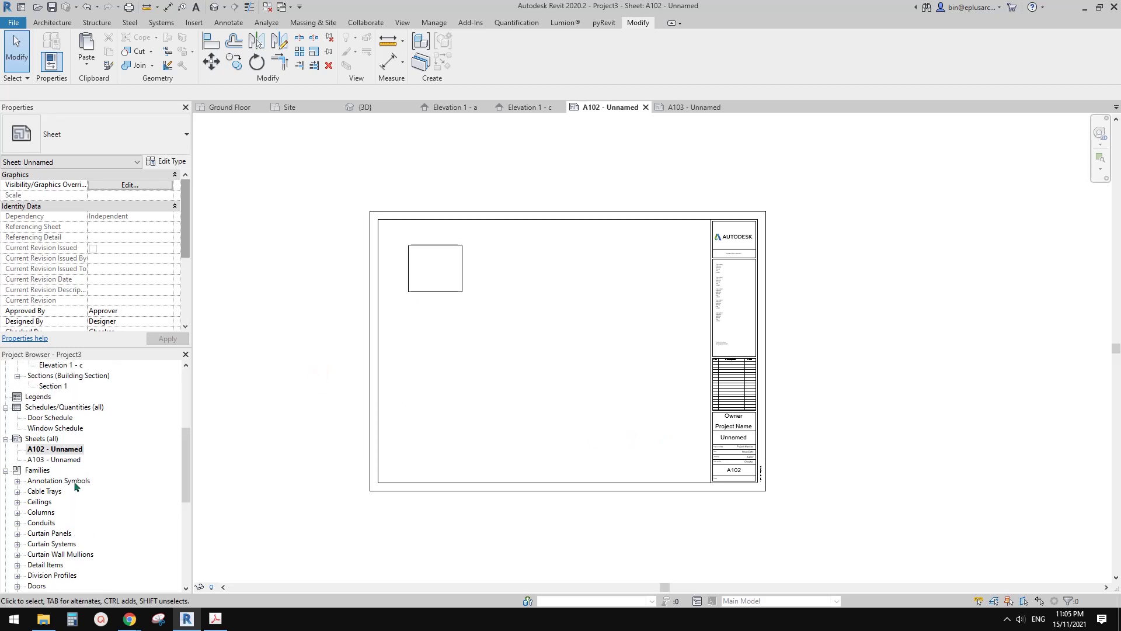
{"action": "left_click", "coordinate": [60, 450]}
{"action": "scroll", "coordinate": [73, 431], "scroll_direction": "up", "scroll_amount": 5}
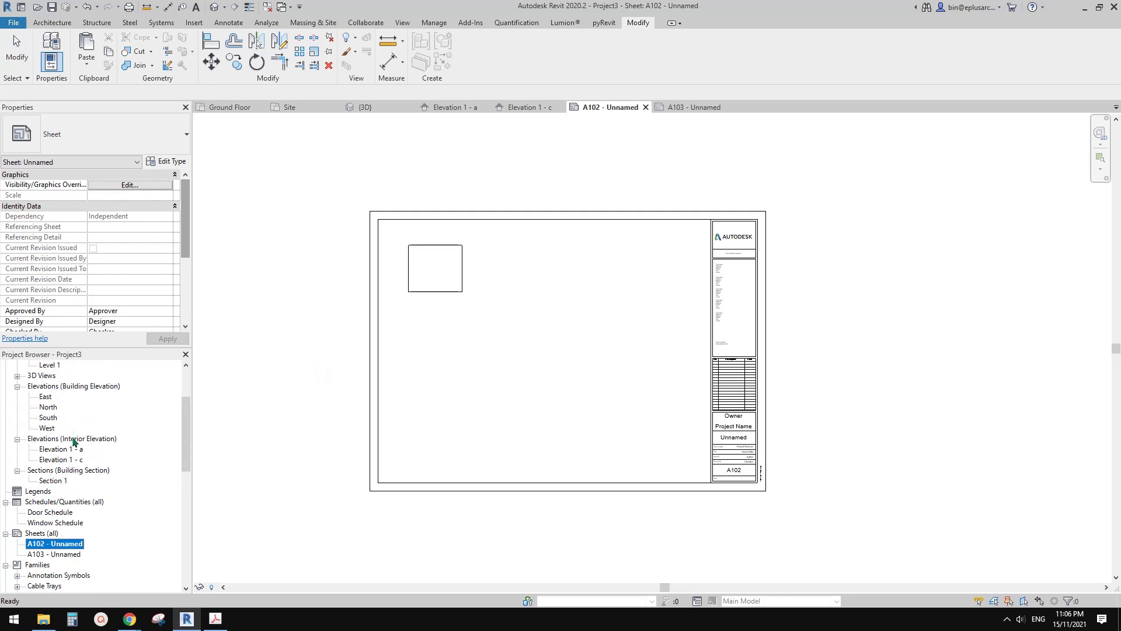
{"action": "scroll", "coordinate": [74, 443], "scroll_direction": "down", "scroll_amount": 3}
{"action": "left_click_drag", "start_coordinate": [53, 449], "coordinate": [662, 451]}
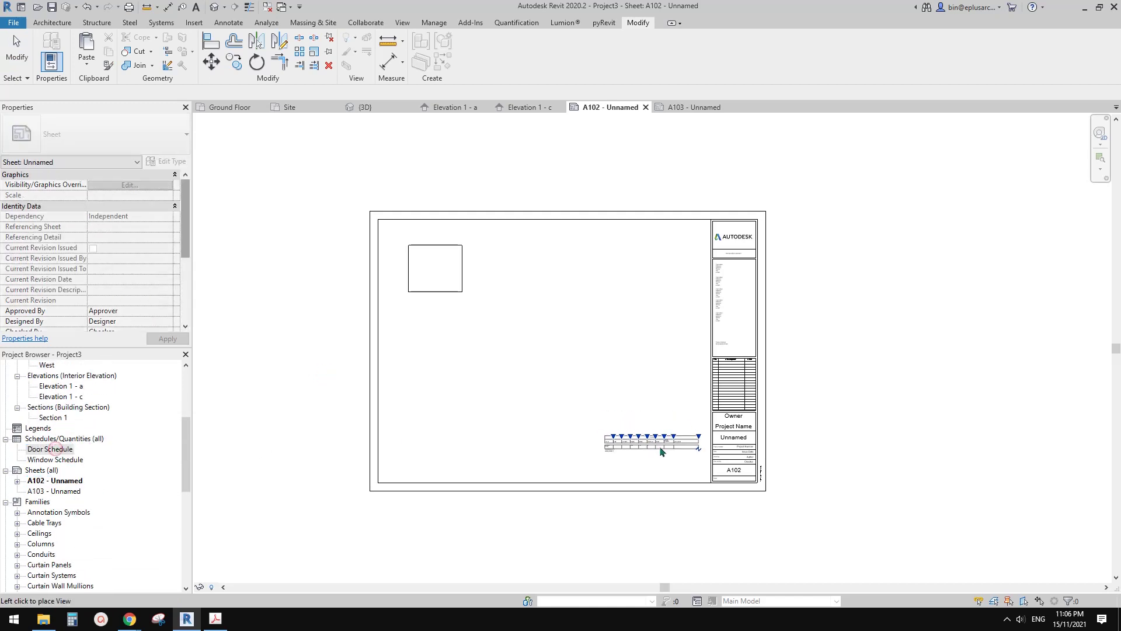
{"action": "left_click", "coordinate": [660, 250]}
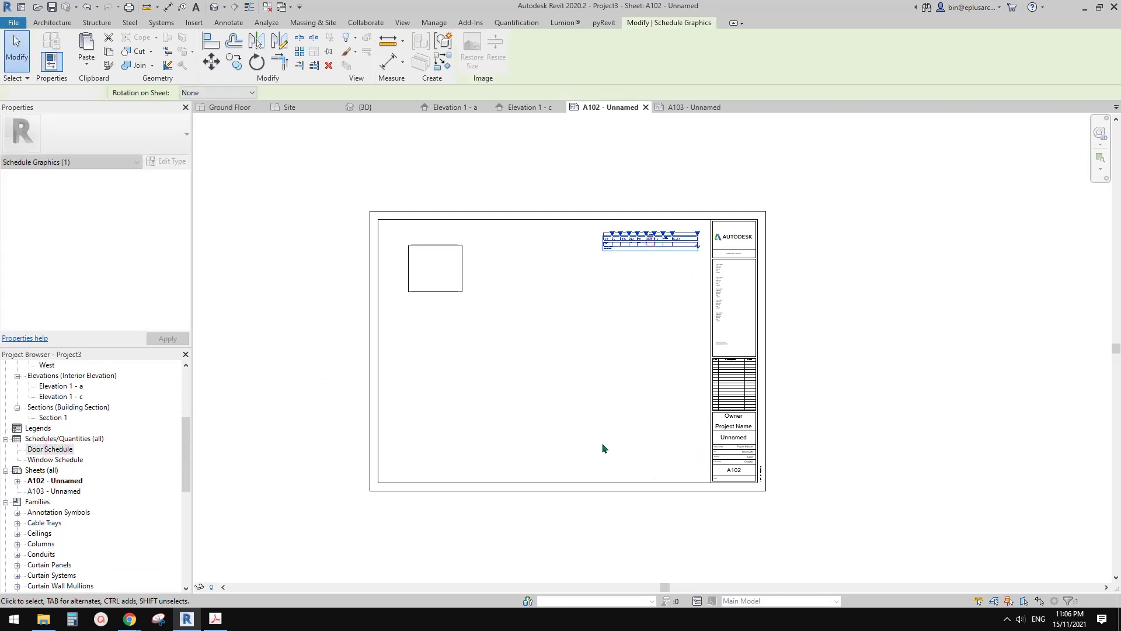
{"action": "key", "text": "Escape"}
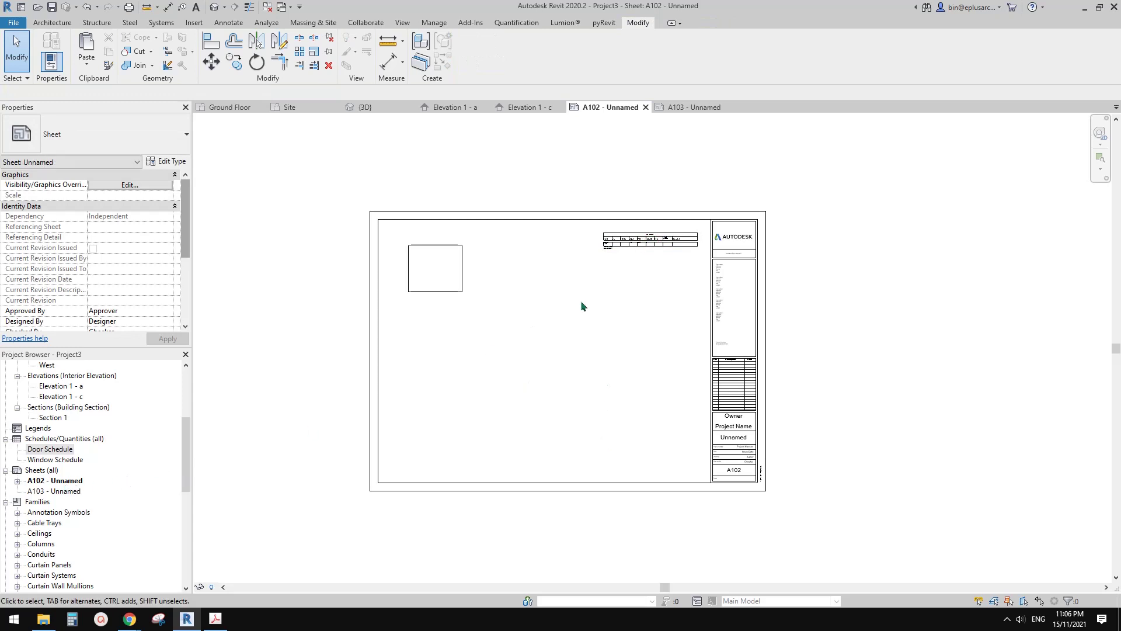
Copy the door schedule on sheet A102 and paste it onto sheet A103 with Aligned to Same Place
{"action": "left_click", "coordinate": [629, 240]}
{"action": "double_click", "coordinate": [54, 491]}
{"action": "left_click", "coordinate": [87, 64]}
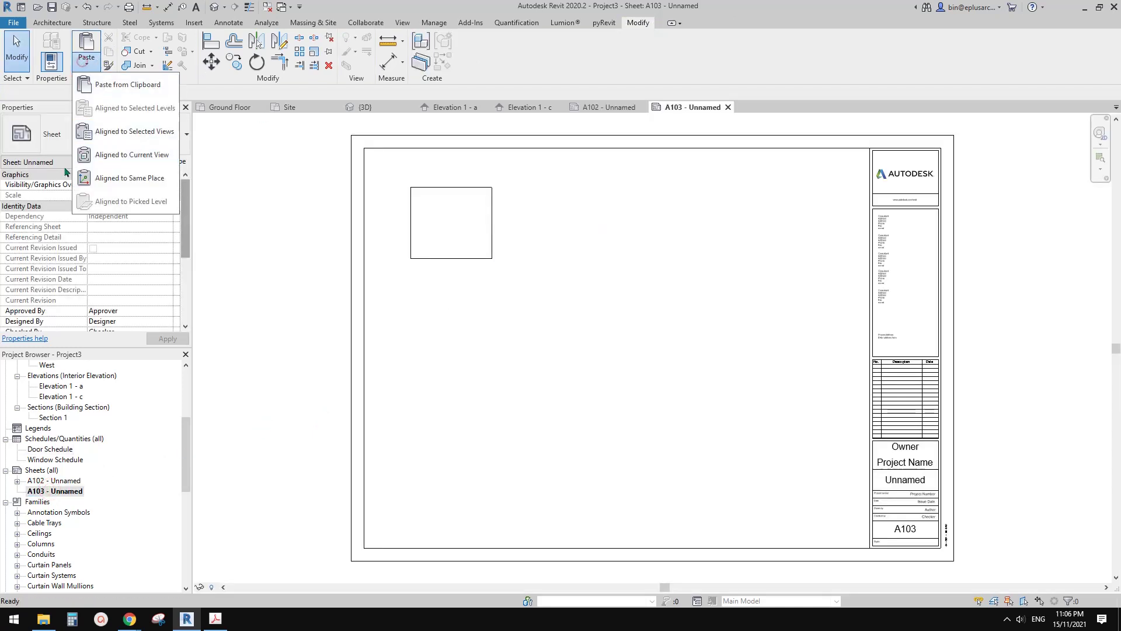
{"action": "left_click", "coordinate": [99, 177]}
{"action": "key", "text": "Escape"}
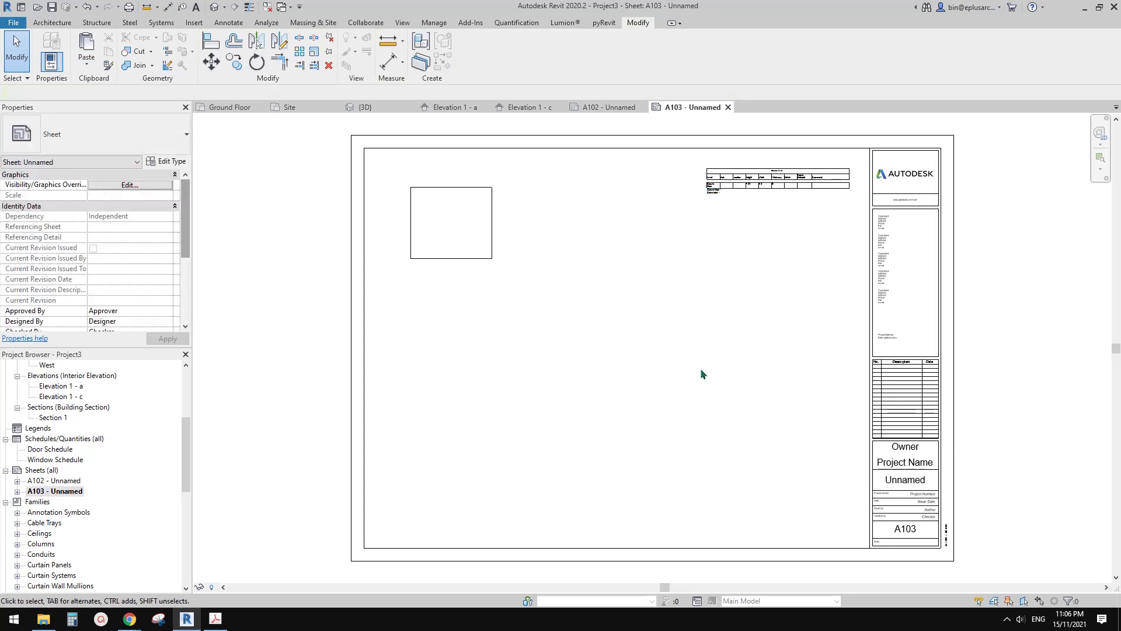
Move the A103 title block upward relative to the rectangle and door schedule on the sheet
{"action": "middle_click_drag", "start_coordinate": [700, 374], "coordinate": [582, 347]}
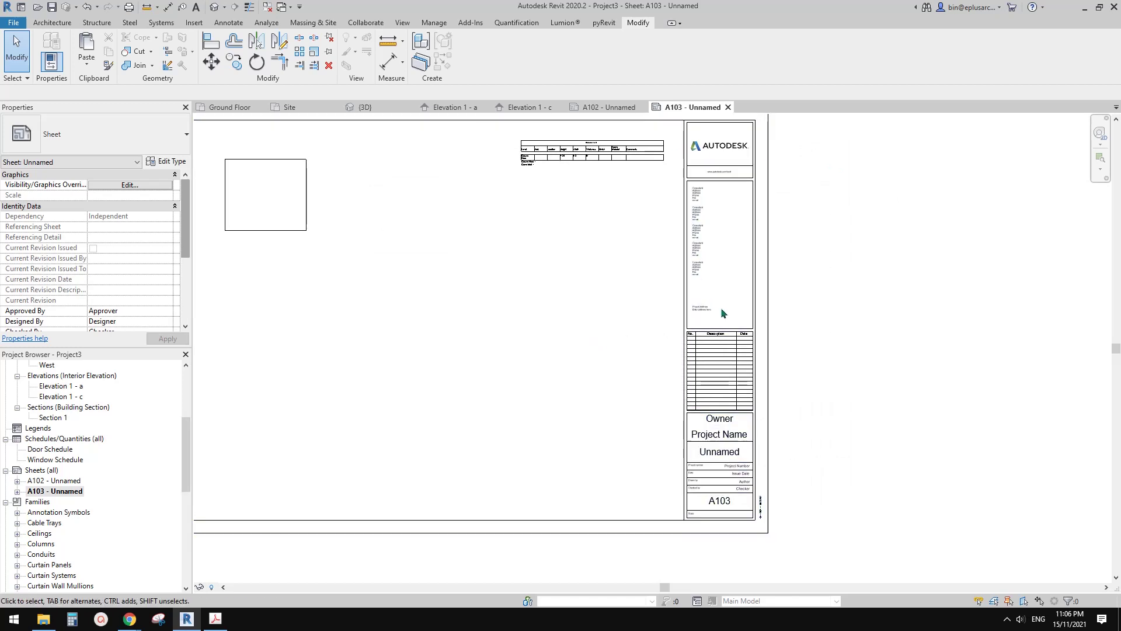
{"action": "middle_click_drag", "start_coordinate": [722, 314], "coordinate": [766, 291]}
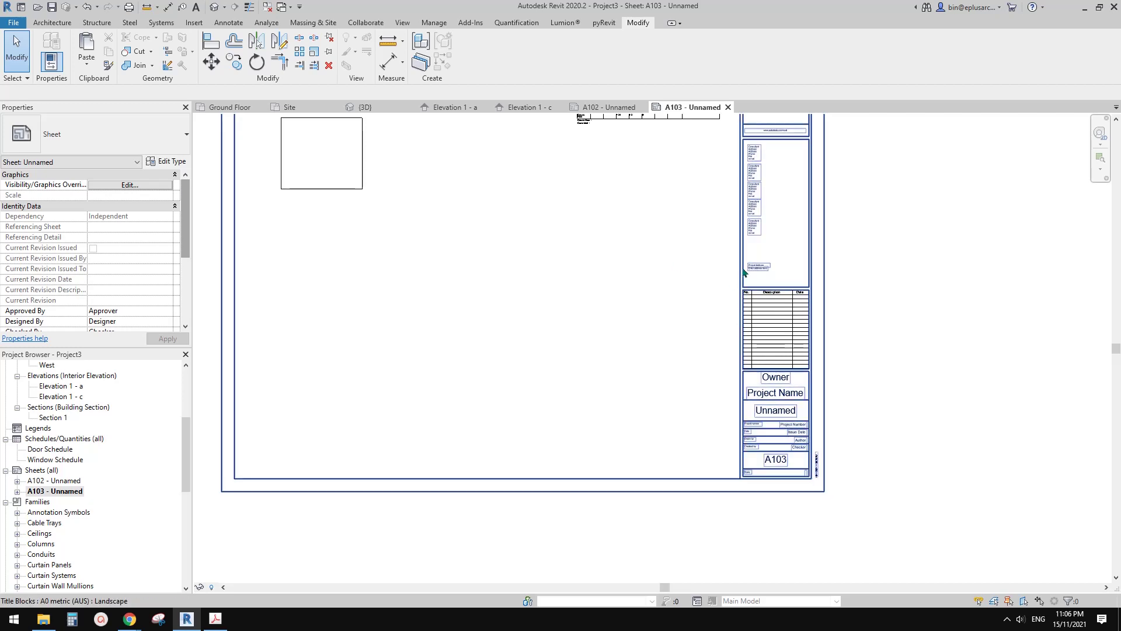
{"action": "middle_click_drag", "start_coordinate": [689, 317], "coordinate": [706, 366]}
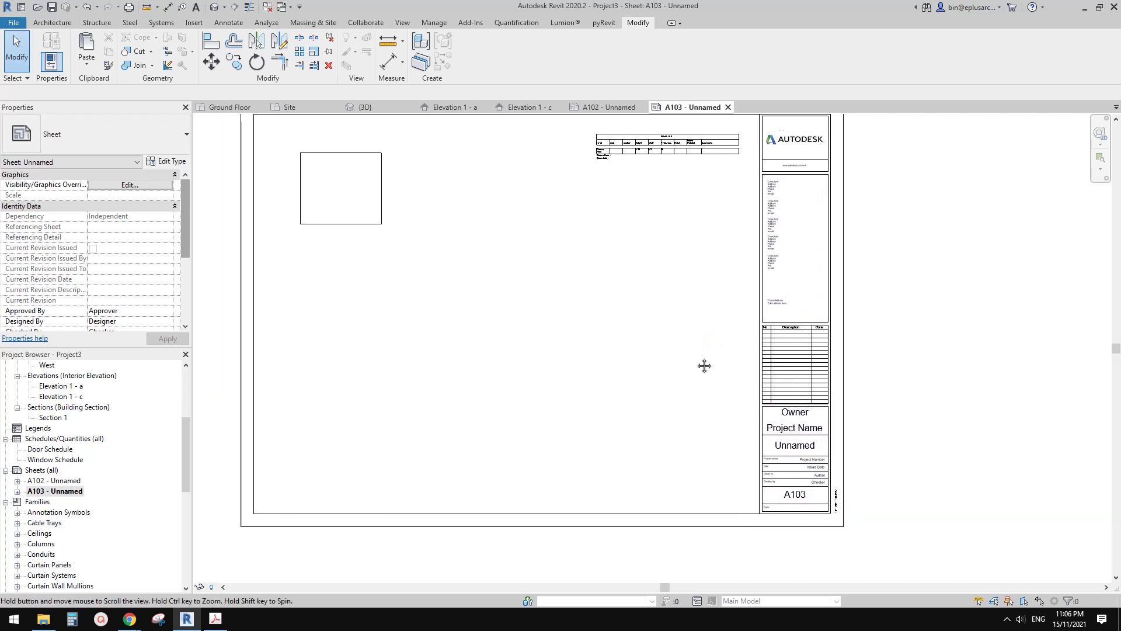
{"action": "left_click", "coordinate": [797, 423]}
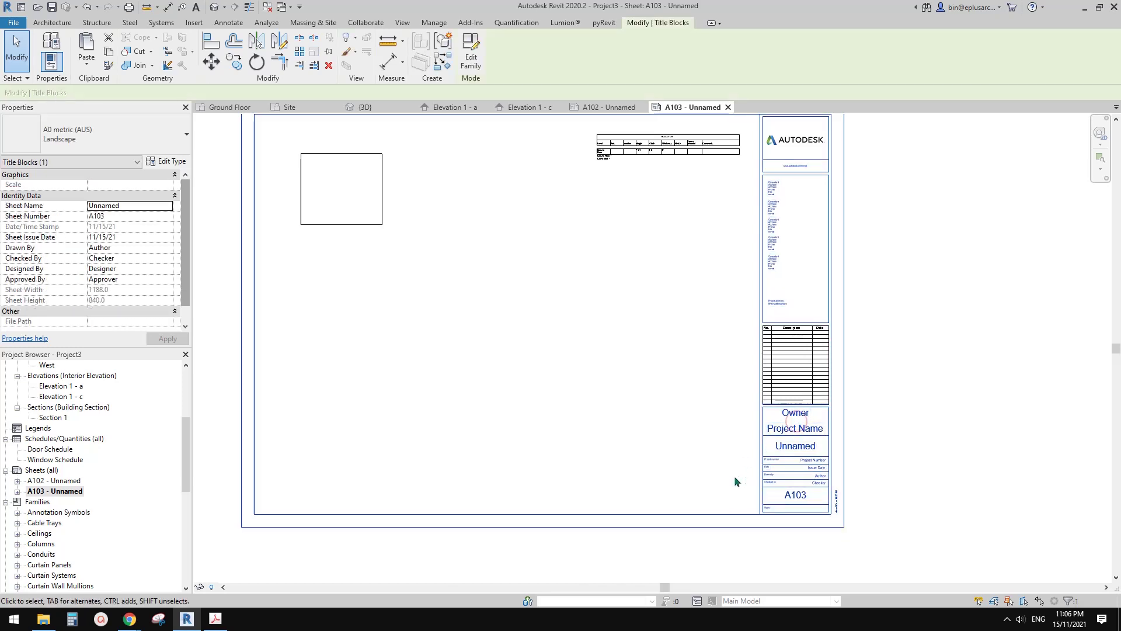
{"action": "left_click", "coordinate": [552, 254]}
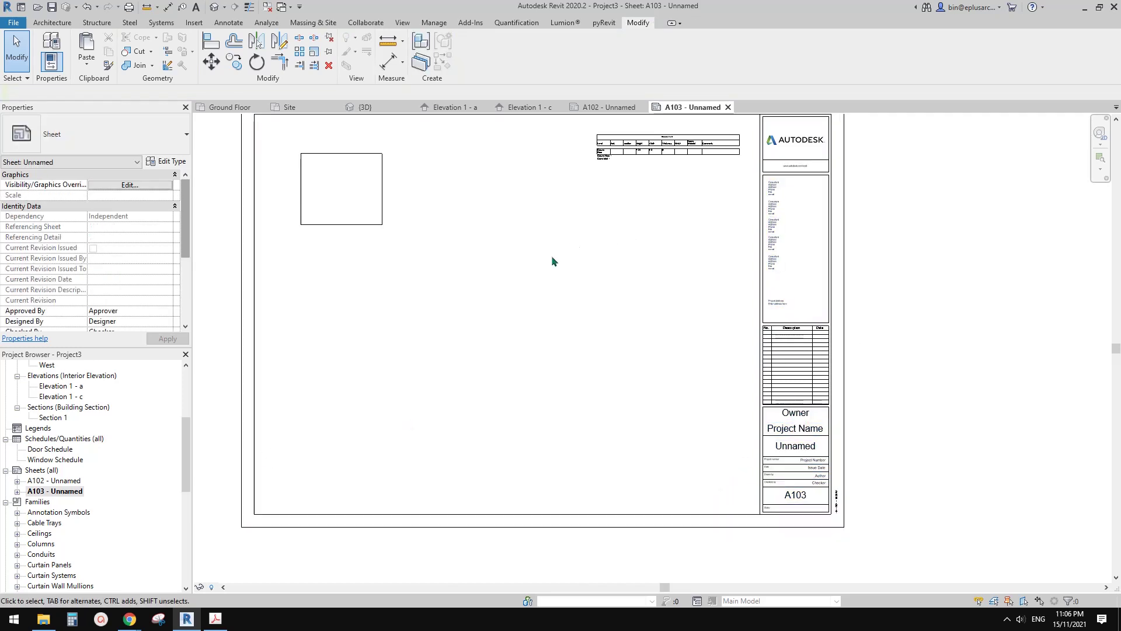
{"action": "scroll", "coordinate": [519, 267], "scroll_direction": "down", "scroll_amount": 2}
{"action": "left_click", "coordinate": [566, 163]}
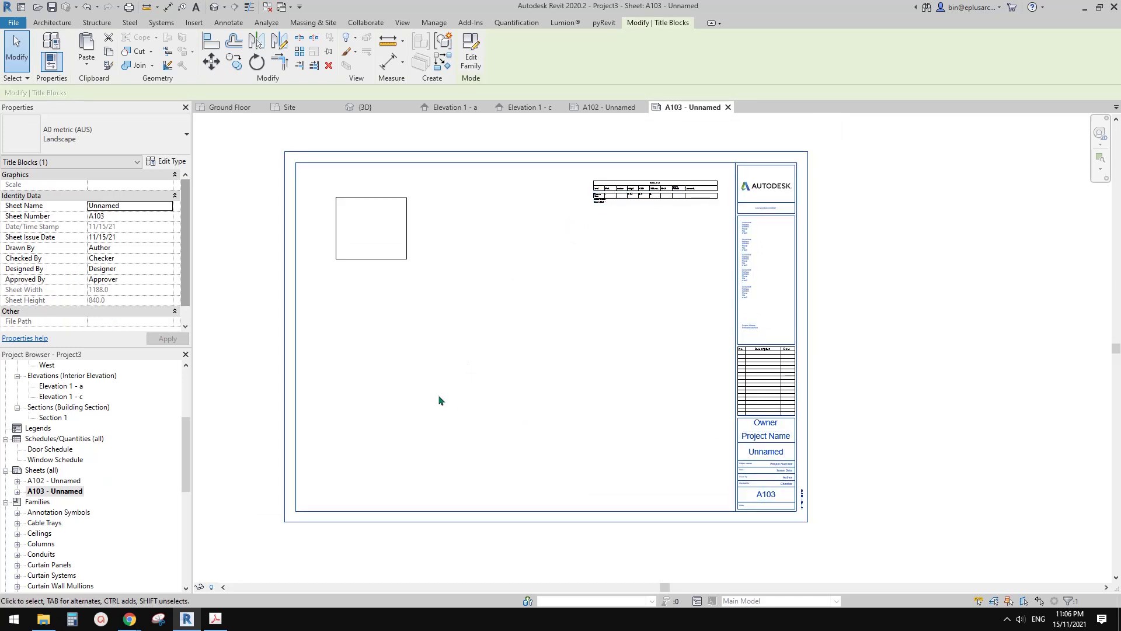
{"action": "scroll", "coordinate": [389, 413], "scroll_direction": "down", "scroll_amount": 2}
{"action": "middle_click_drag", "start_coordinate": [387, 418], "coordinate": [423, 389]}
{"action": "left_click", "coordinate": [424, 389]}
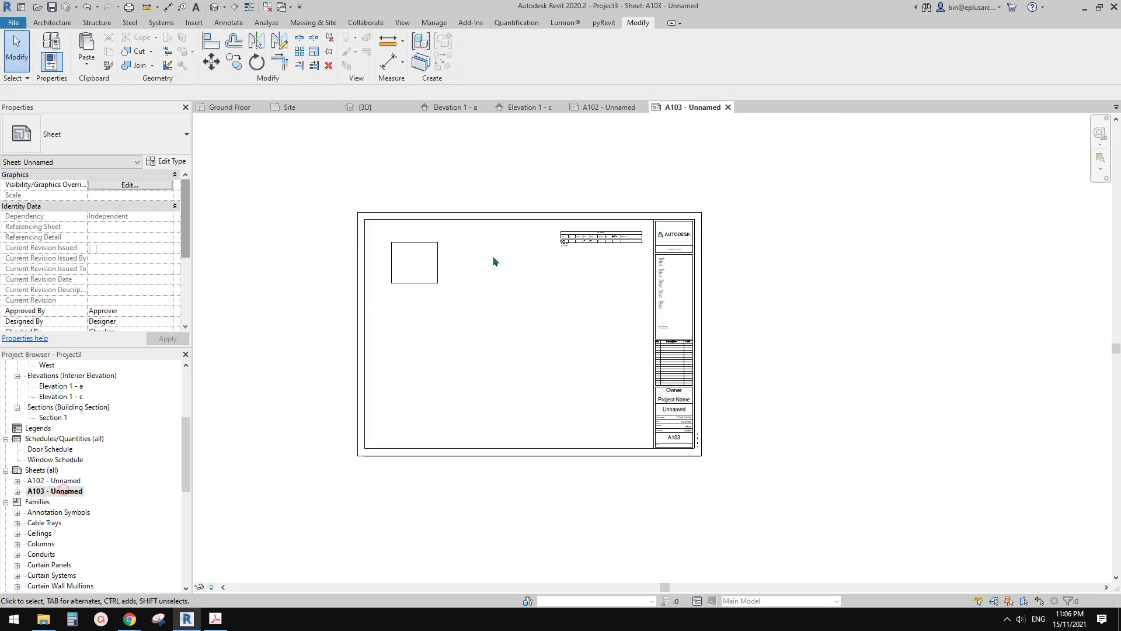
{"action": "left_click_drag", "start_coordinate": [532, 218], "coordinate": [531, 164]}
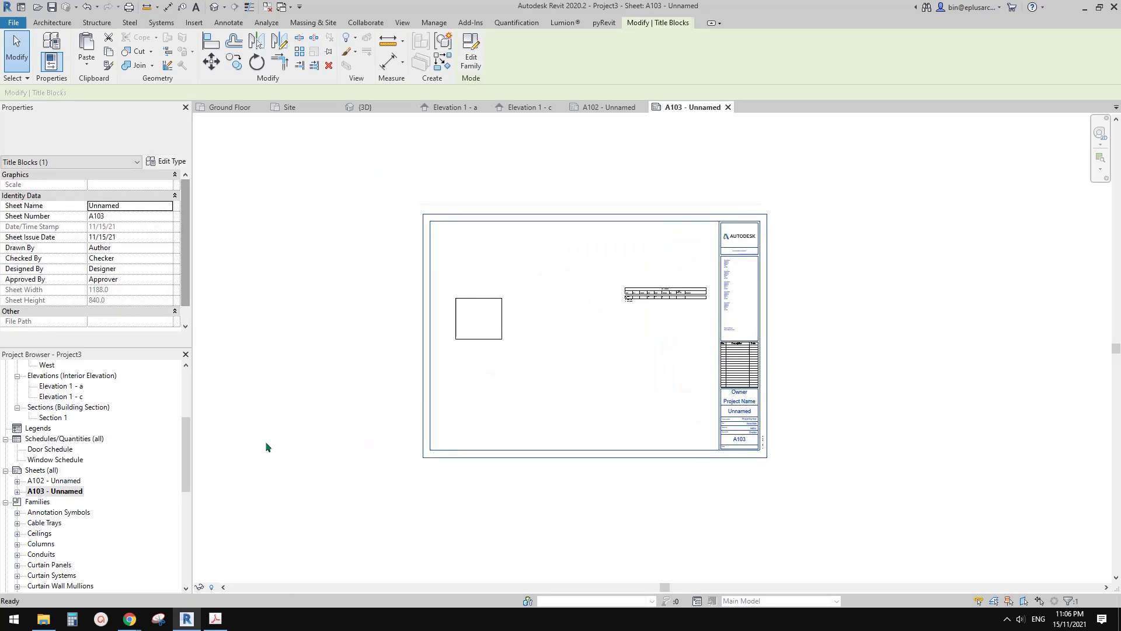
Copy the door schedule on sheet A102 to the clipboard again and return to sheet A103
{"action": "left_click", "coordinate": [66, 480]}
{"action": "double_click", "coordinate": [66, 480]}
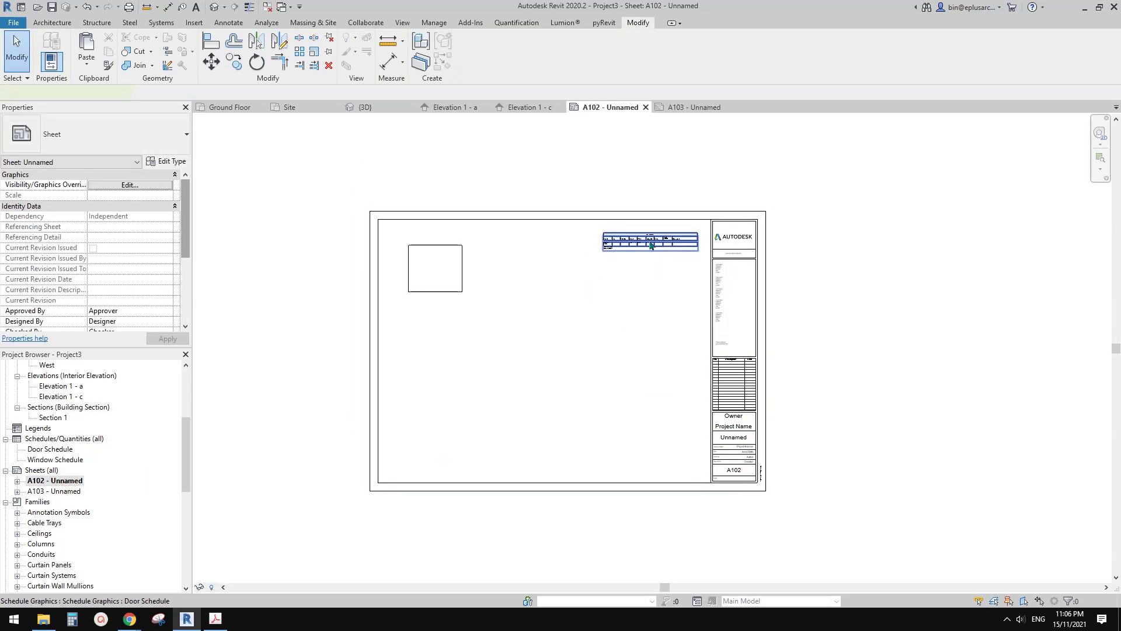
{"action": "left_click", "coordinate": [627, 251]}
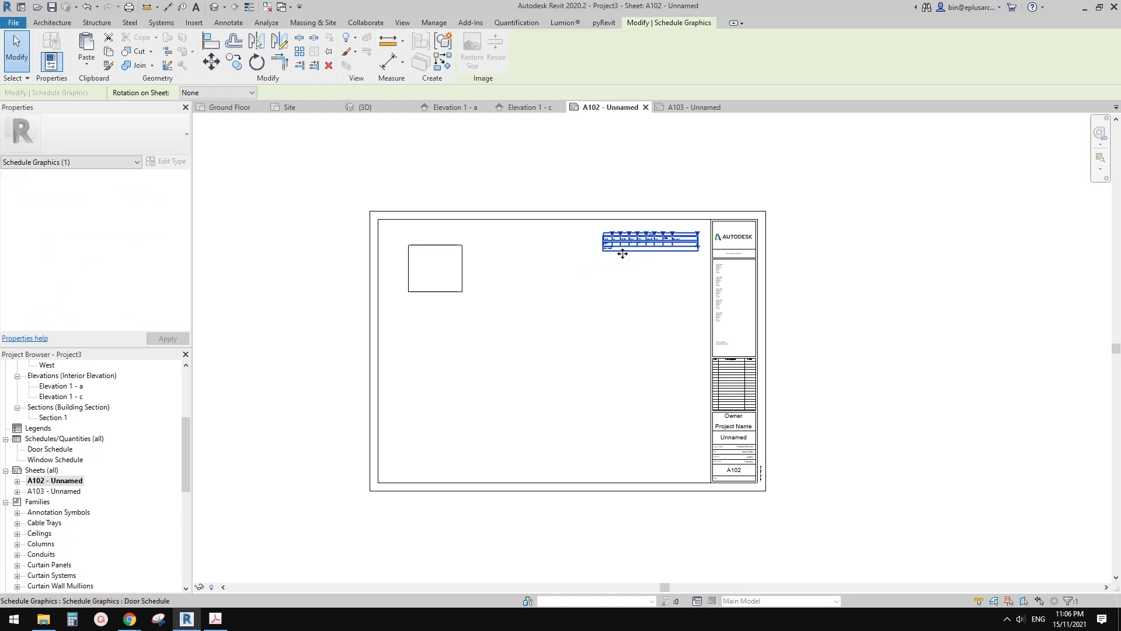
{"action": "key", "text": "Escape"}
{"action": "left_click", "coordinate": [54, 491]}
{"action": "double_click", "coordinate": [54, 490]}
Remove the existing door schedule from sheet A103 and paste the schedule again with Aligned to Same Place
{"action": "left_click", "coordinate": [696, 297]}
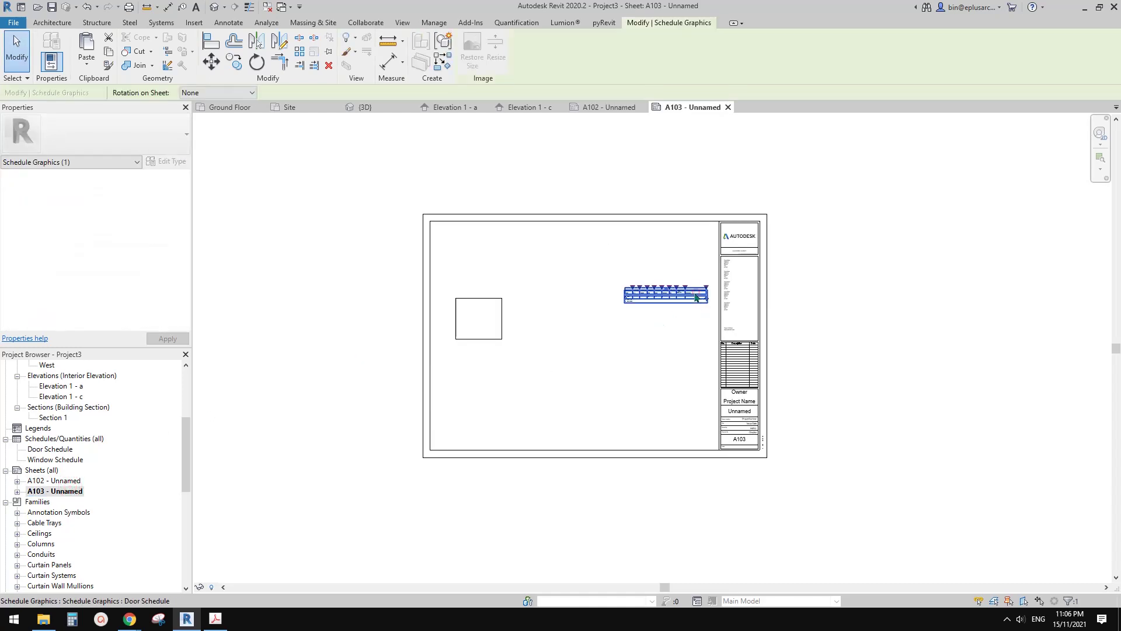
{"action": "key", "text": "ctrl+x"}
{"action": "left_click", "coordinate": [86, 63]}
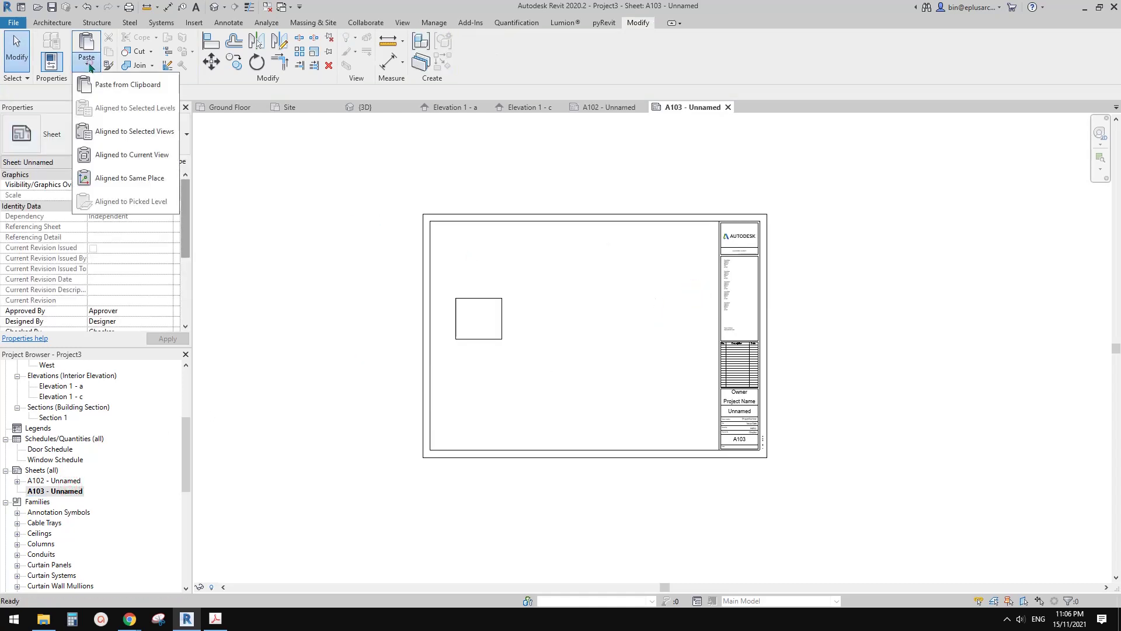
{"action": "left_click", "coordinate": [137, 178]}
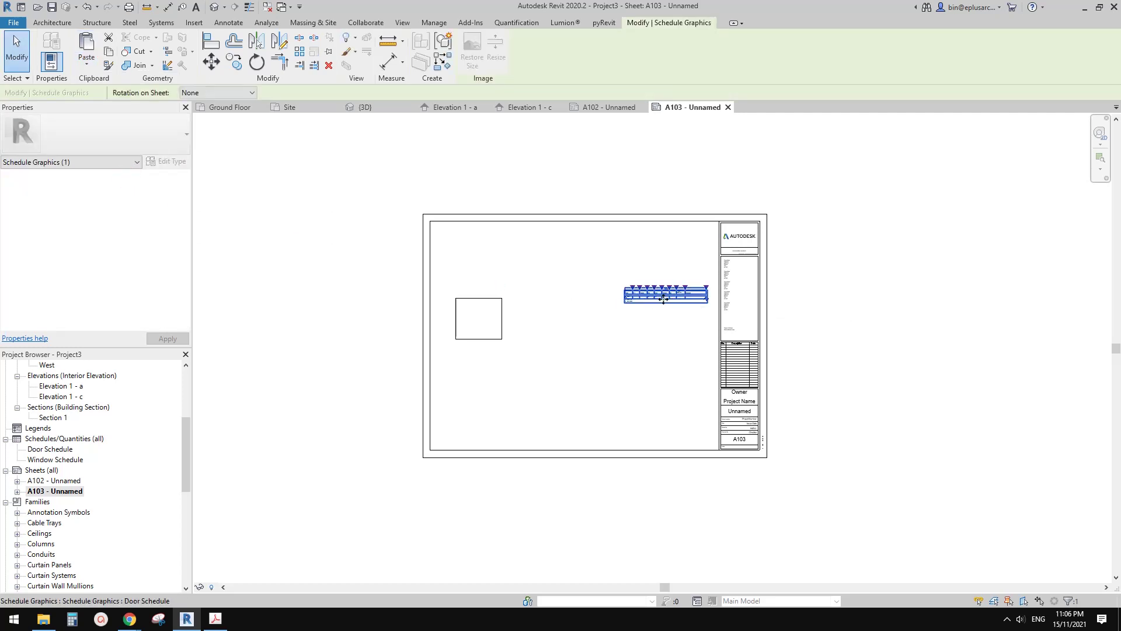
{"action": "key", "text": "Escape"}
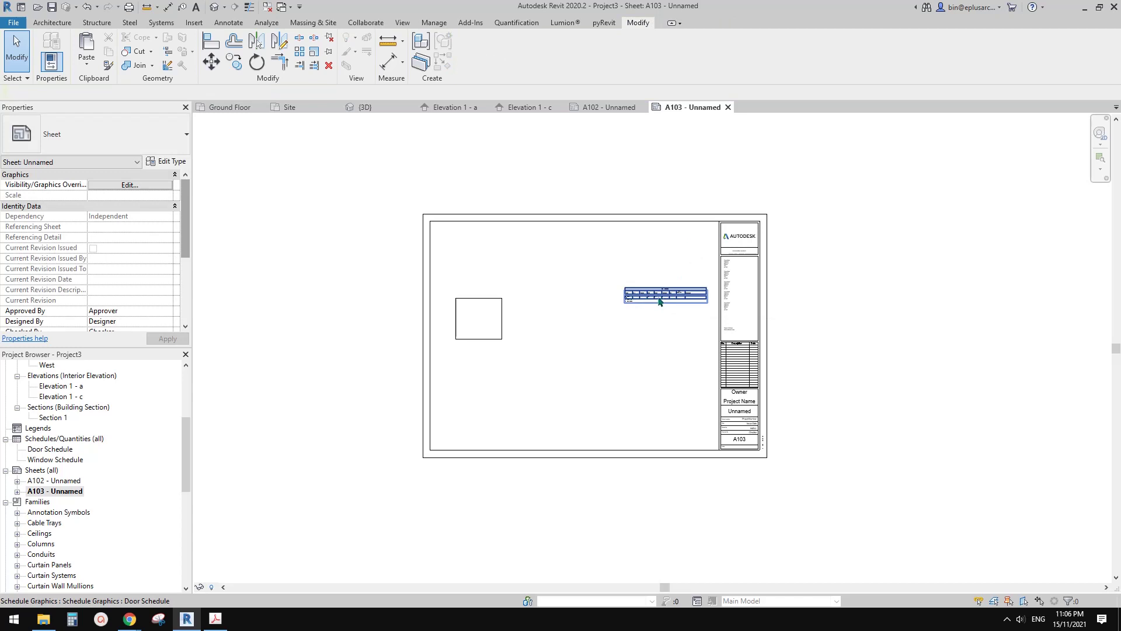
{"action": "left_click", "coordinate": [689, 219]}
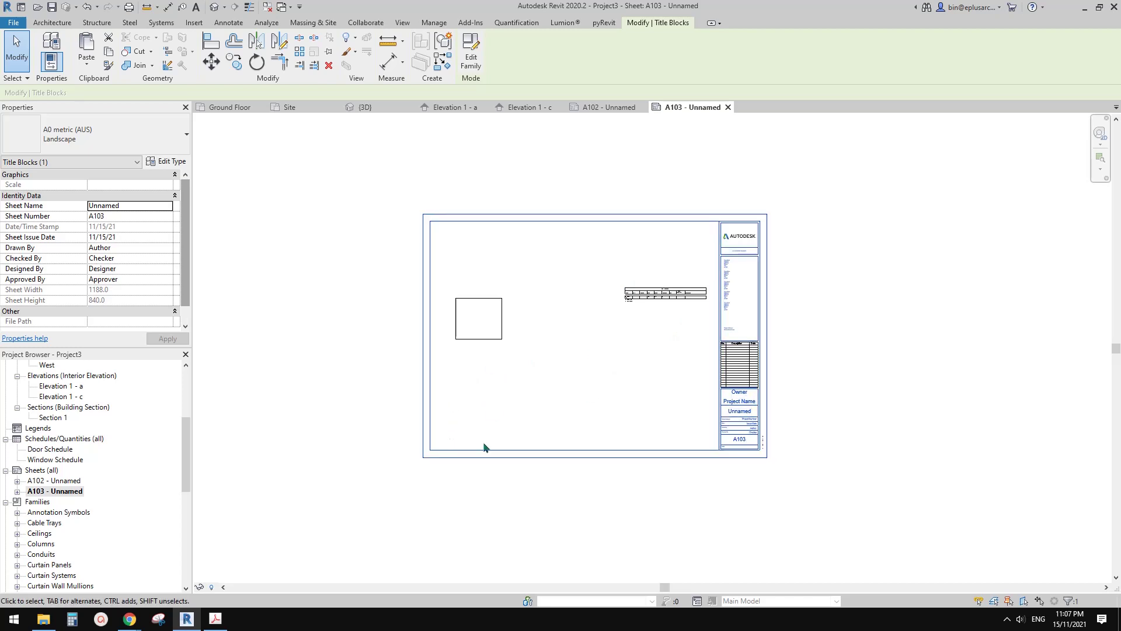
{"action": "left_click", "coordinate": [585, 418]}
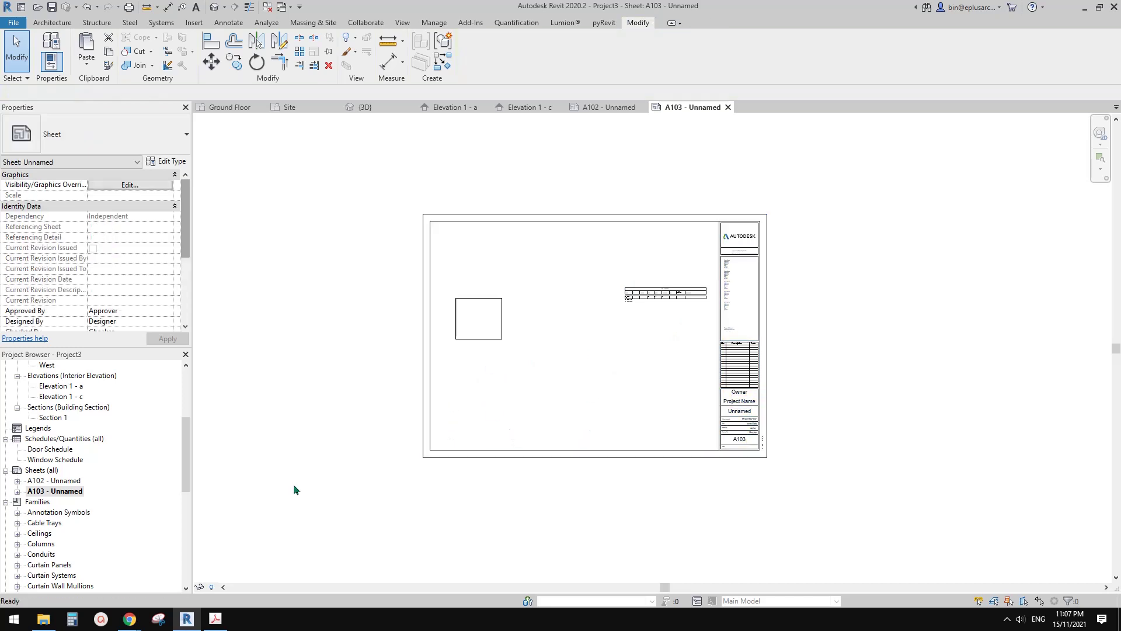
Switch to the Google Docs notes, check the copy-and-paste topic list, and return to Revit
{"action": "mouse_move", "coordinate": [130, 619]}
{"action": "left_click", "coordinate": [198, 574]}
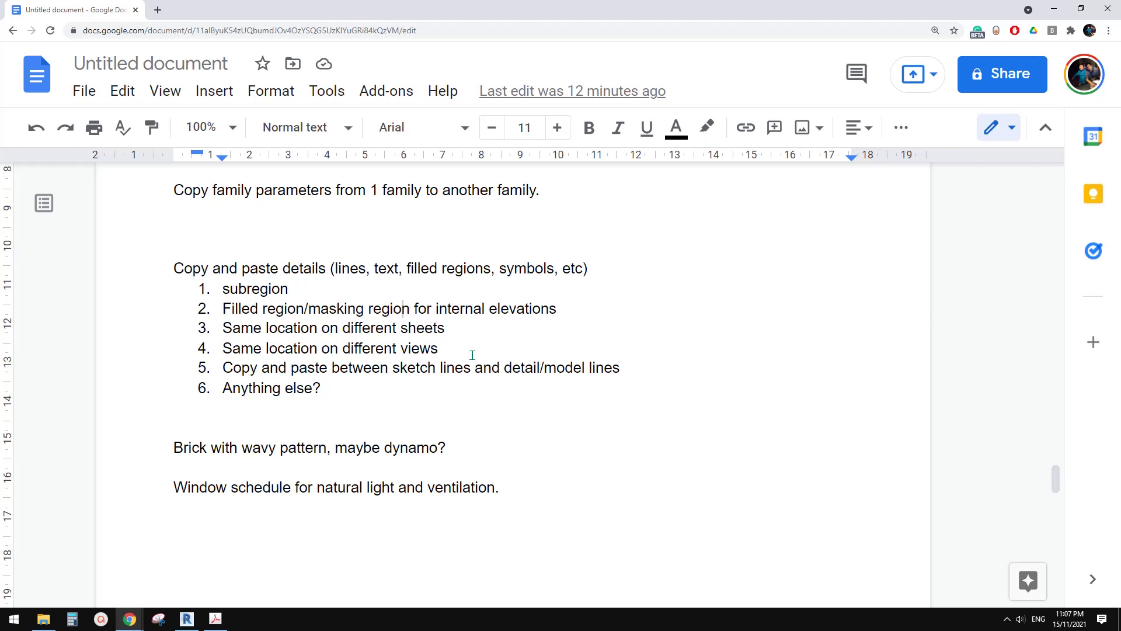
{"action": "left_click", "coordinate": [187, 619]}
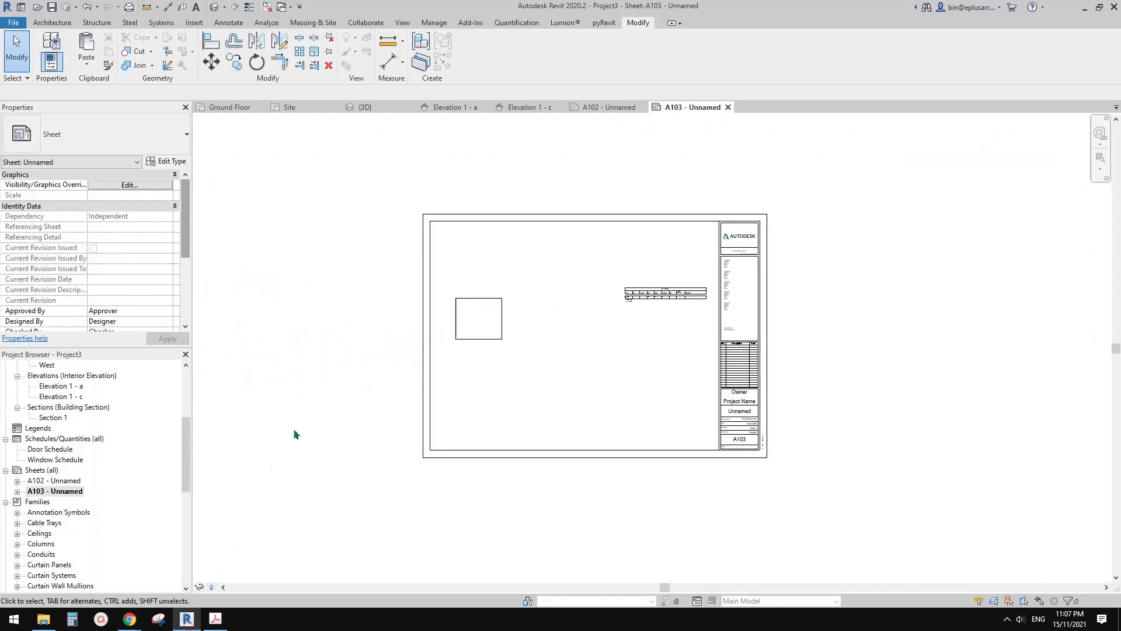
Open the Ground Floor floor plan and look over the room and its surroundings
{"action": "scroll", "coordinate": [146, 438], "scroll_direction": "up", "scroll_amount": 5}
{"action": "double_click", "coordinate": [57, 385]}
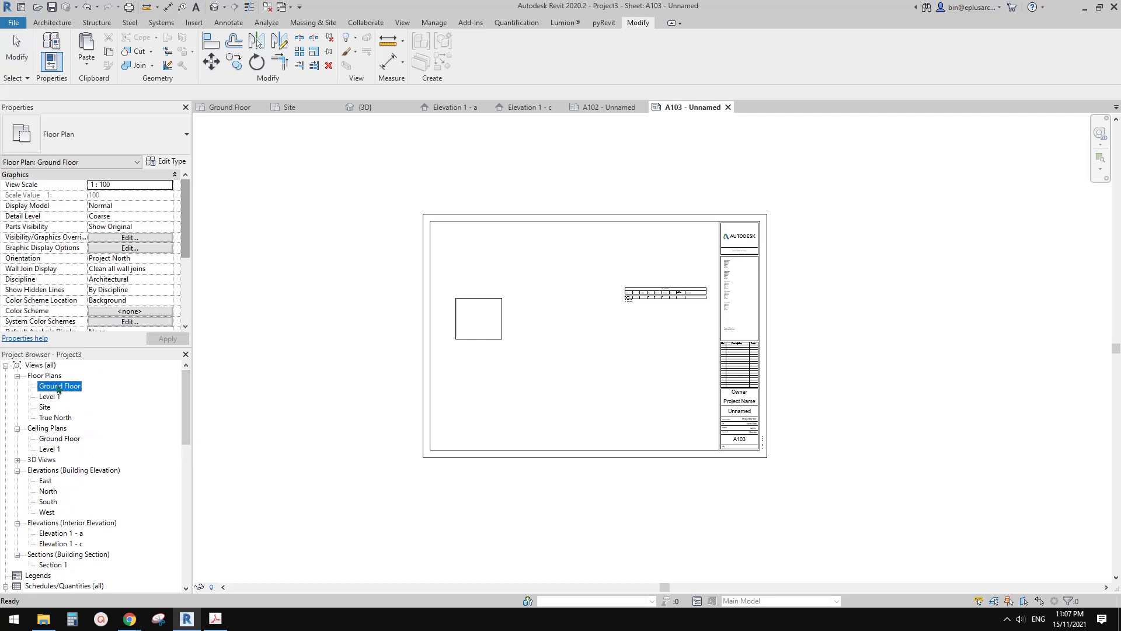
{"action": "scroll", "coordinate": [412, 360], "scroll_direction": "down", "scroll_amount": 2}
{"action": "scroll", "coordinate": [471, 367], "scroll_direction": "up", "scroll_amount": 3}
{"action": "middle_click_drag", "start_coordinate": [409, 367], "coordinate": [467, 371]}
{"action": "scroll", "coordinate": [485, 364], "scroll_direction": "down", "scroll_amount": 1}
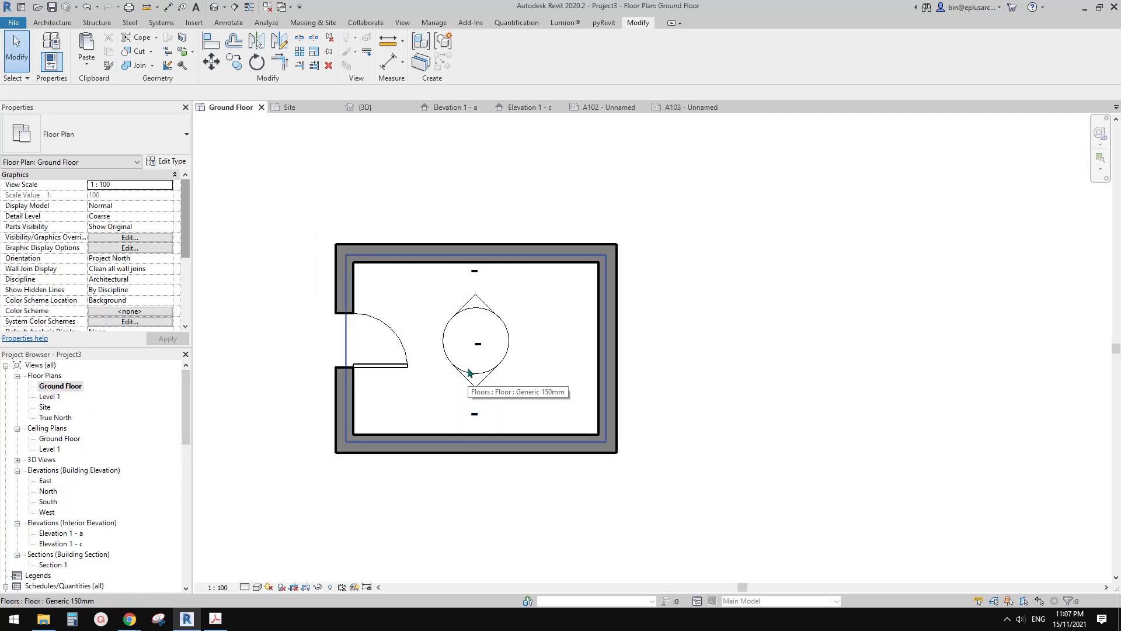
{"action": "scroll", "coordinate": [444, 377], "scroll_direction": "down", "scroll_amount": 4}
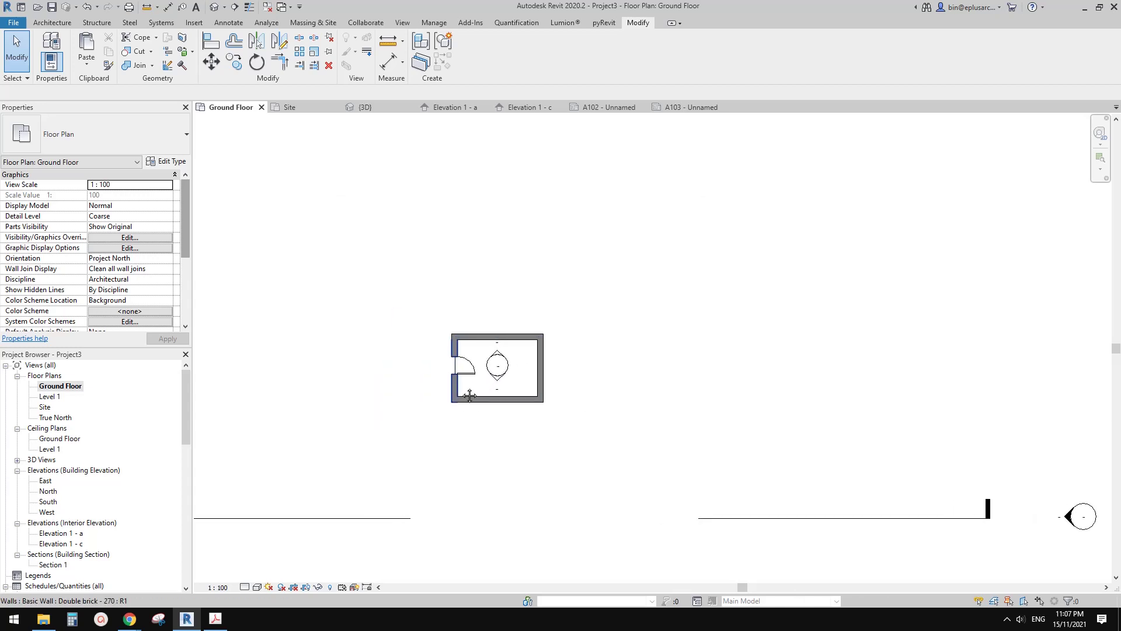
{"action": "scroll", "coordinate": [469, 396], "scroll_direction": "up", "scroll_amount": 2}
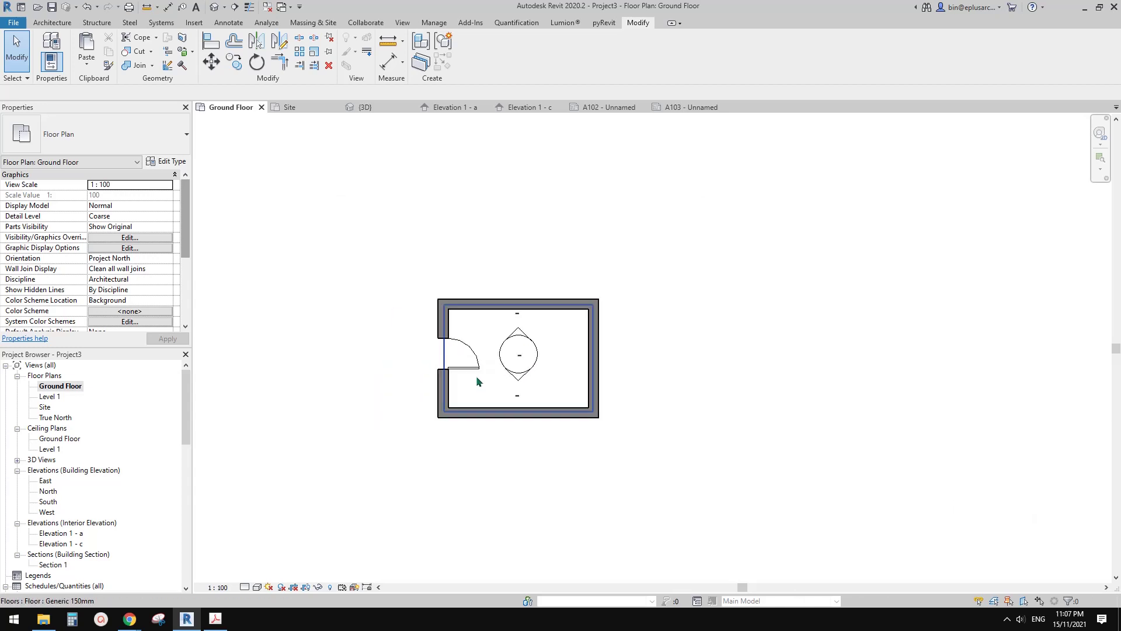
Draw a chain of three Thin Lines detail lines above the room, the second and third each about 1600 long
{"action": "left_click", "coordinate": [44, 407]}
{"action": "left_click", "coordinate": [59, 386]}
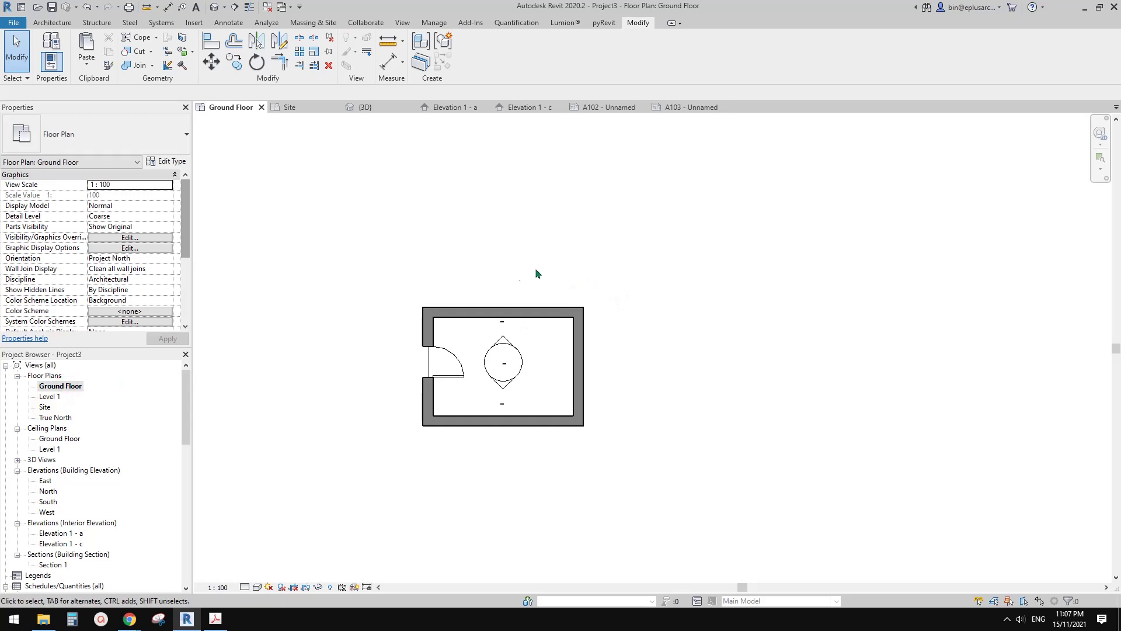
{"action": "key", "text": "l"}
{"action": "scroll", "coordinate": [530, 282], "scroll_direction": "up", "scroll_amount": 1}
{"action": "middle_click_drag", "start_coordinate": [530, 282], "coordinate": [533, 300]}
{"action": "left_click", "coordinate": [460, 319]}
{"action": "left_click", "coordinate": [468, 236]}
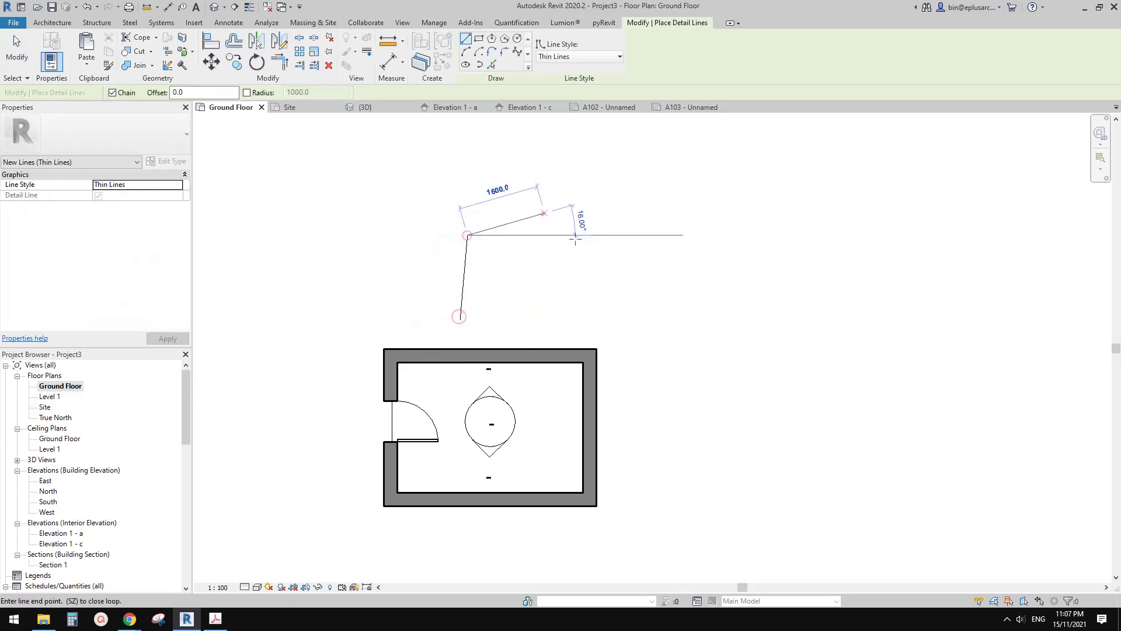
{"action": "left_click", "coordinate": [544, 213]}
{"action": "left_click", "coordinate": [560, 292]}
{"action": "key", "text": "Escape"}
{"action": "key", "text": "Escape"}
{"action": "left_click", "coordinate": [560, 361]}
{"action": "middle_click_drag", "start_coordinate": [603, 389], "coordinate": [581, 378]}
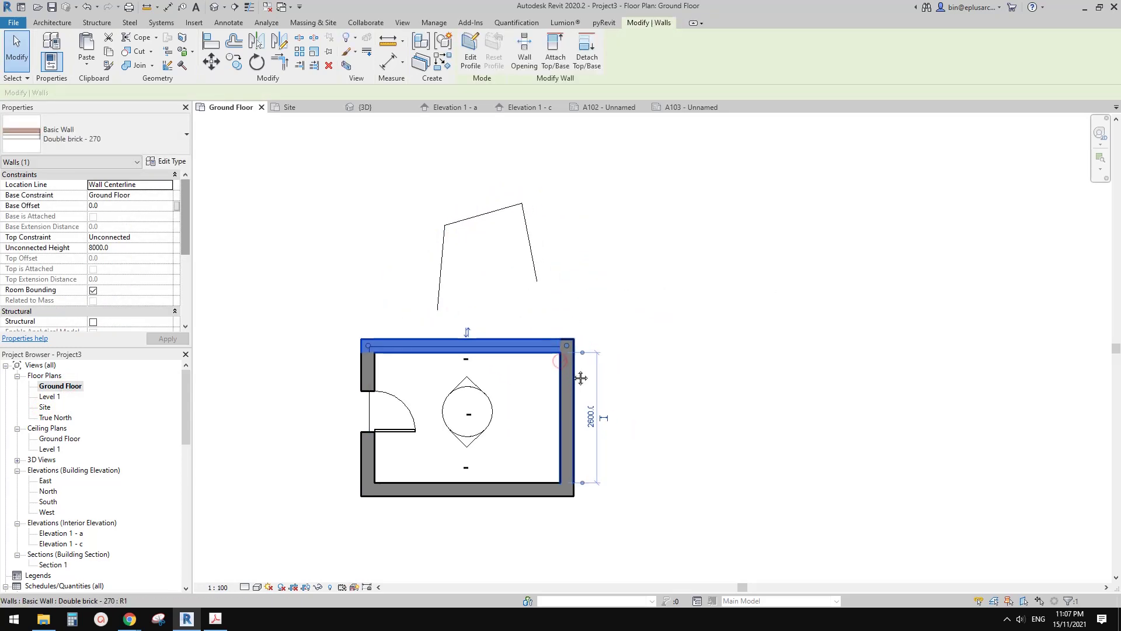
{"action": "left_click", "coordinate": [575, 383]}
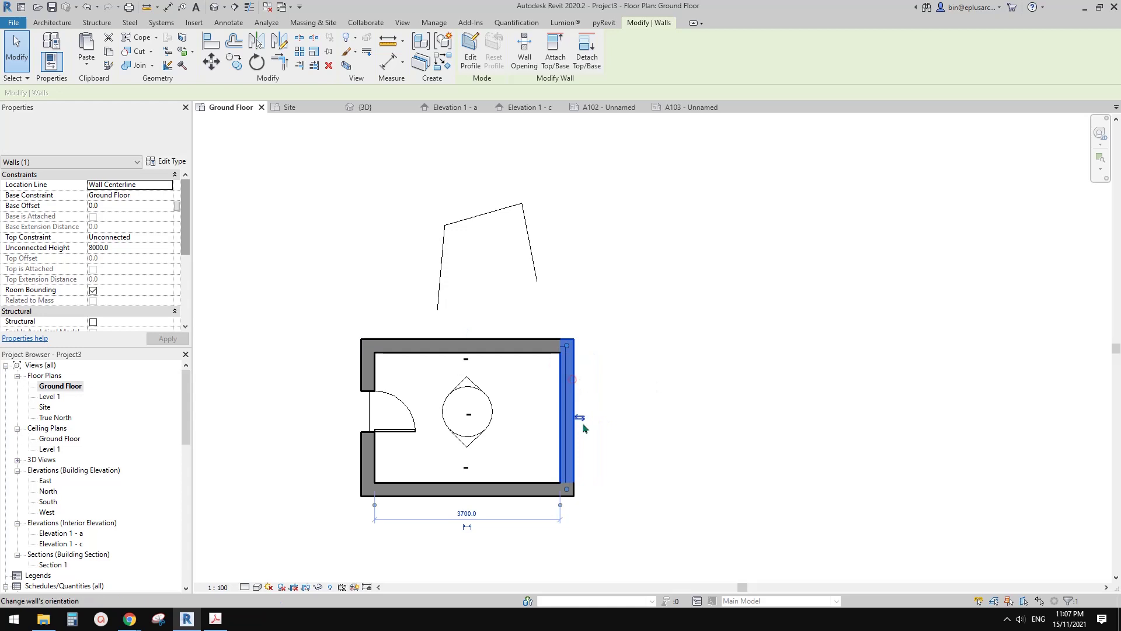
Check the Site floor plan, return to the Ground Floor plan and inspect the detail lines
{"action": "double_click", "coordinate": [45, 409]}
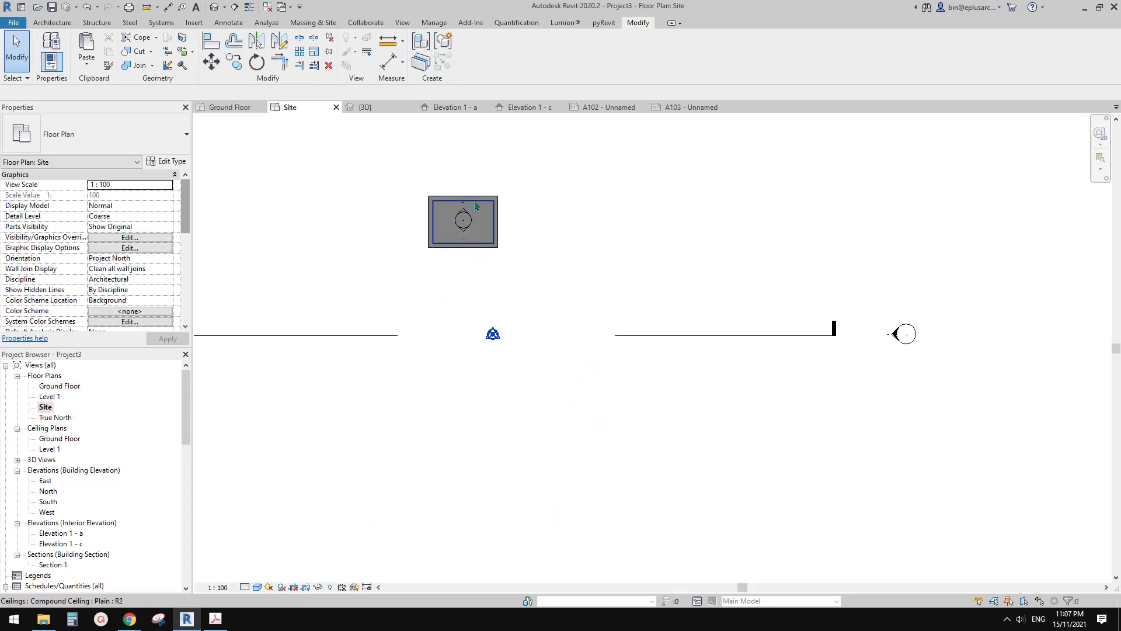
{"action": "double_click", "coordinate": [59, 386]}
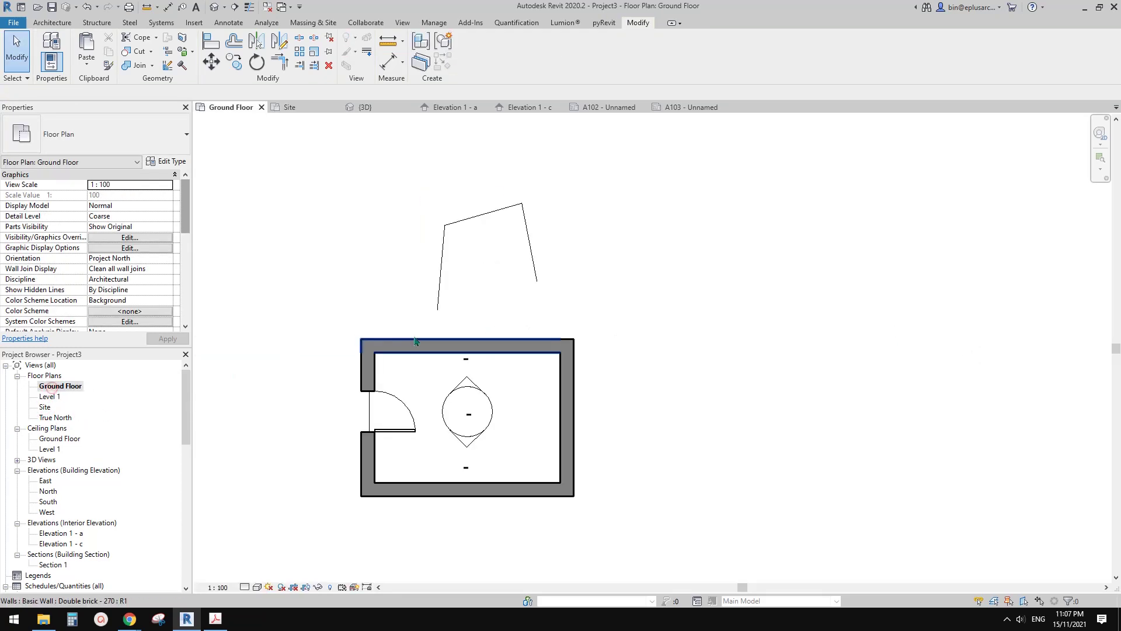
{"action": "middle_click_drag", "start_coordinate": [415, 341], "coordinate": [394, 365]}
{"action": "left_click", "coordinate": [515, 298]}
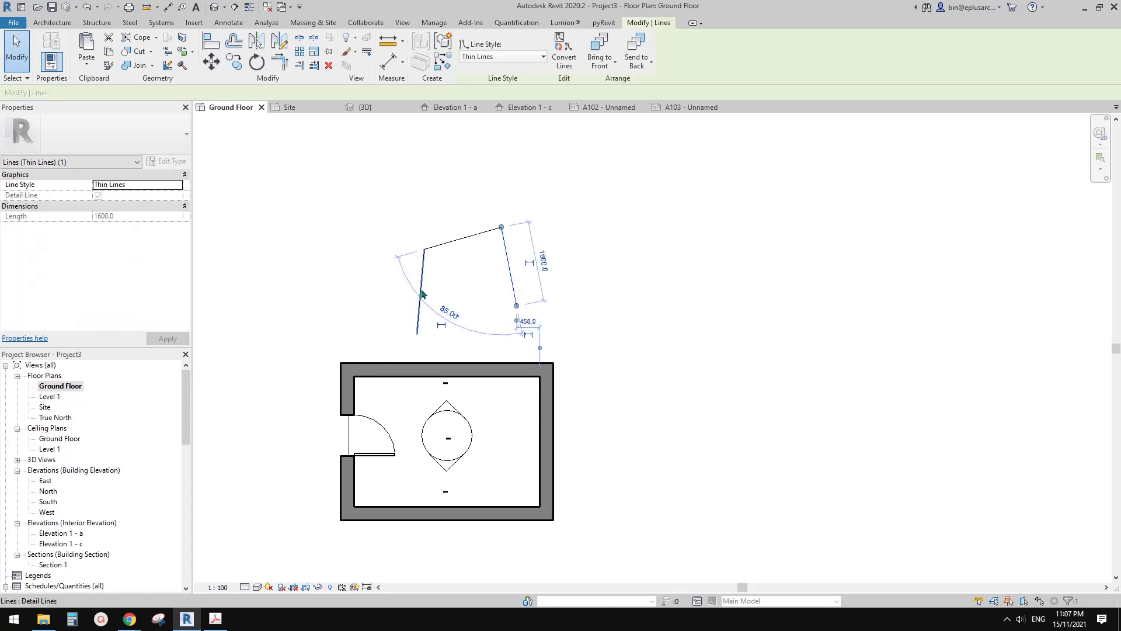
{"action": "key", "text": "Escape"}
{"action": "middle_click_drag", "start_coordinate": [486, 270], "coordinate": [472, 299]}
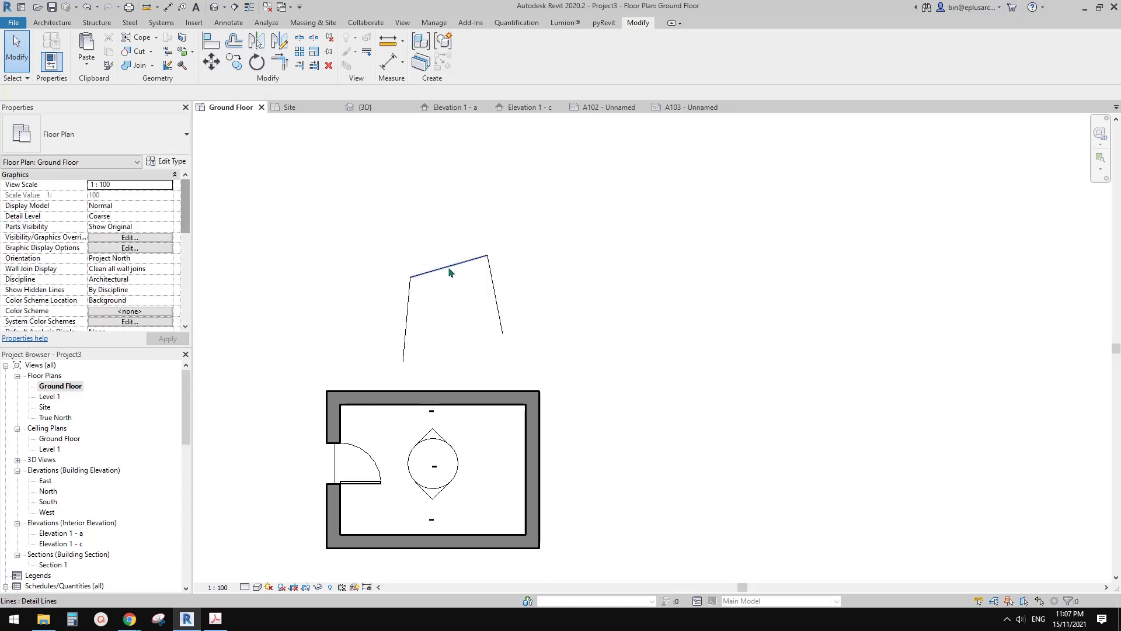
Place a text note reading "afdasdfdas" above the detail lines
{"action": "left_click", "coordinate": [447, 273]}
{"action": "middle_click_drag", "start_coordinate": [451, 278], "coordinate": [455, 310]}
{"action": "key", "text": "t"}
{"action": "key", "text": "x"}
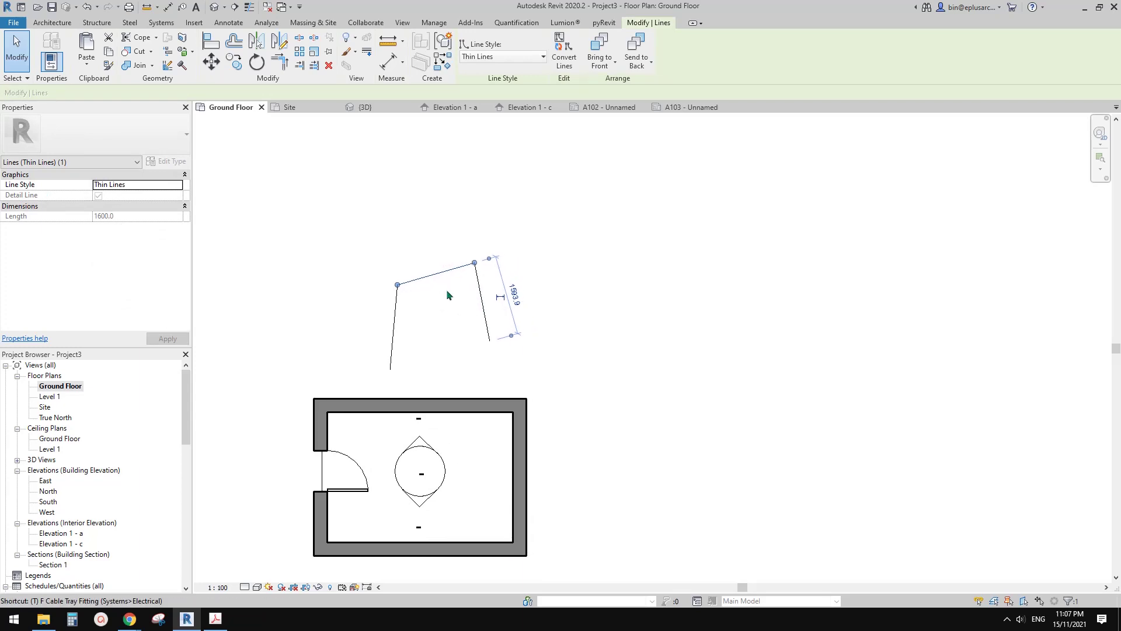
{"action": "left_click", "coordinate": [444, 210]}
{"action": "type", "text": "afdasdfdas"}
{"action": "key", "text": "Escape"}
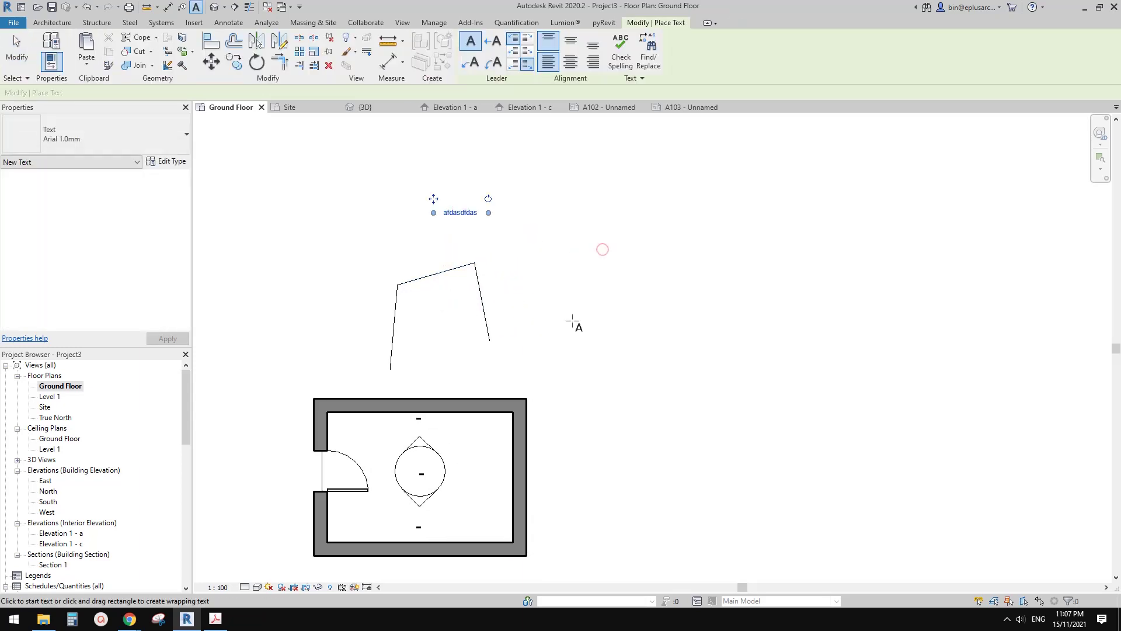
{"action": "key", "text": "Escape"}
Copy the three detail lines and the text note to the clipboard
{"action": "left_click_drag", "start_coordinate": [528, 181], "coordinate": [369, 319]}
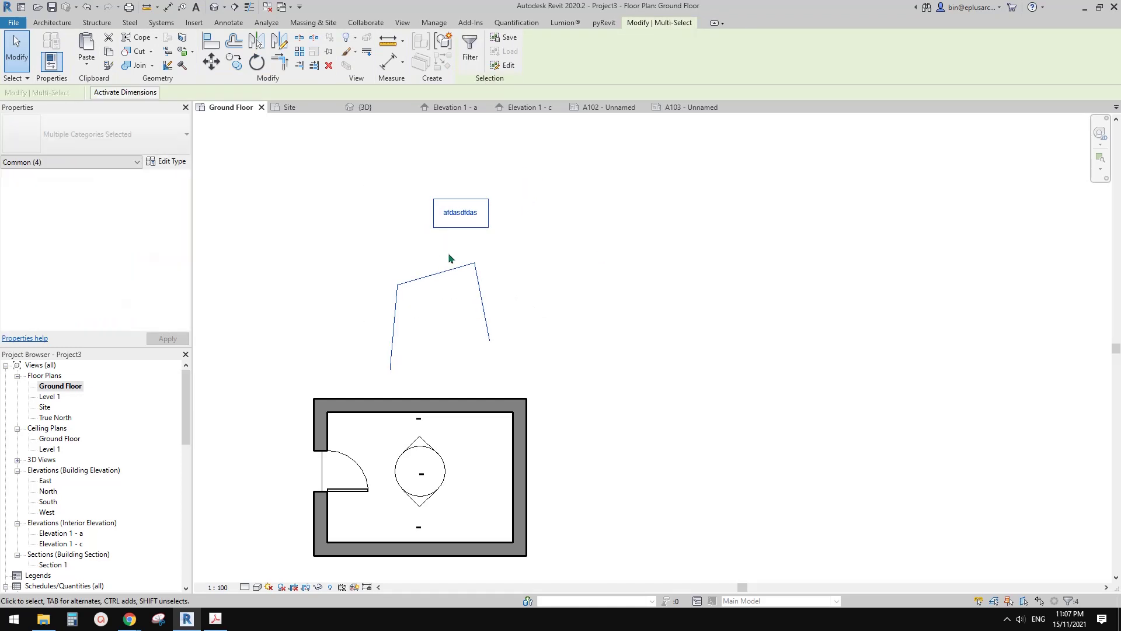
{"action": "key", "text": "Escape"}
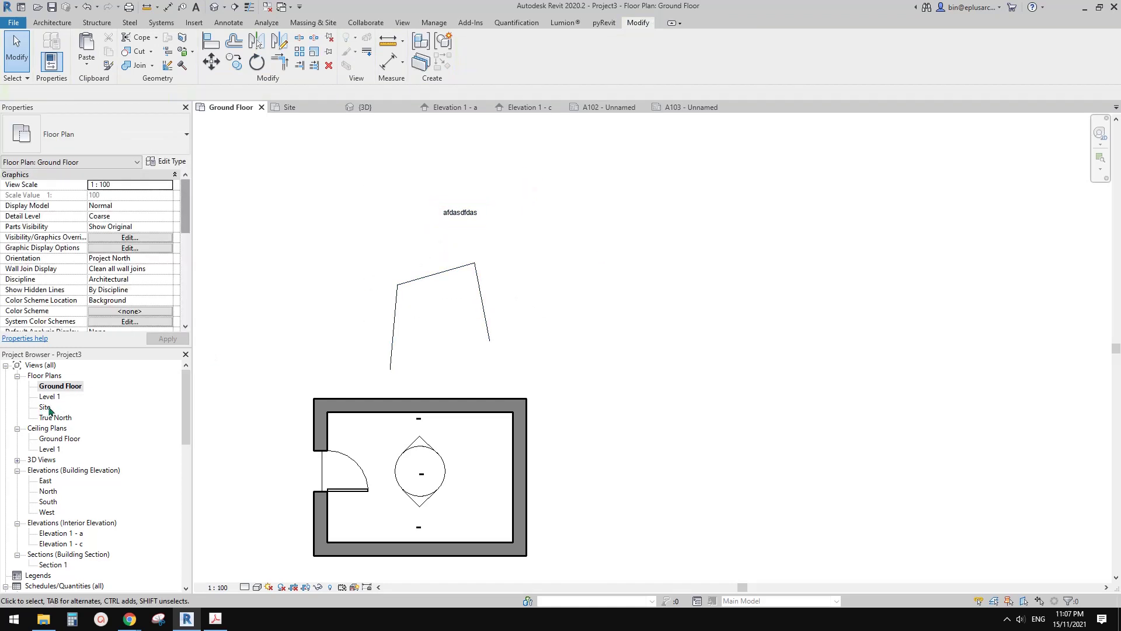
Open the Level 1 floor plan and bring up the paste alignment options for the copied lines and text
{"action": "double_click", "coordinate": [50, 397]}
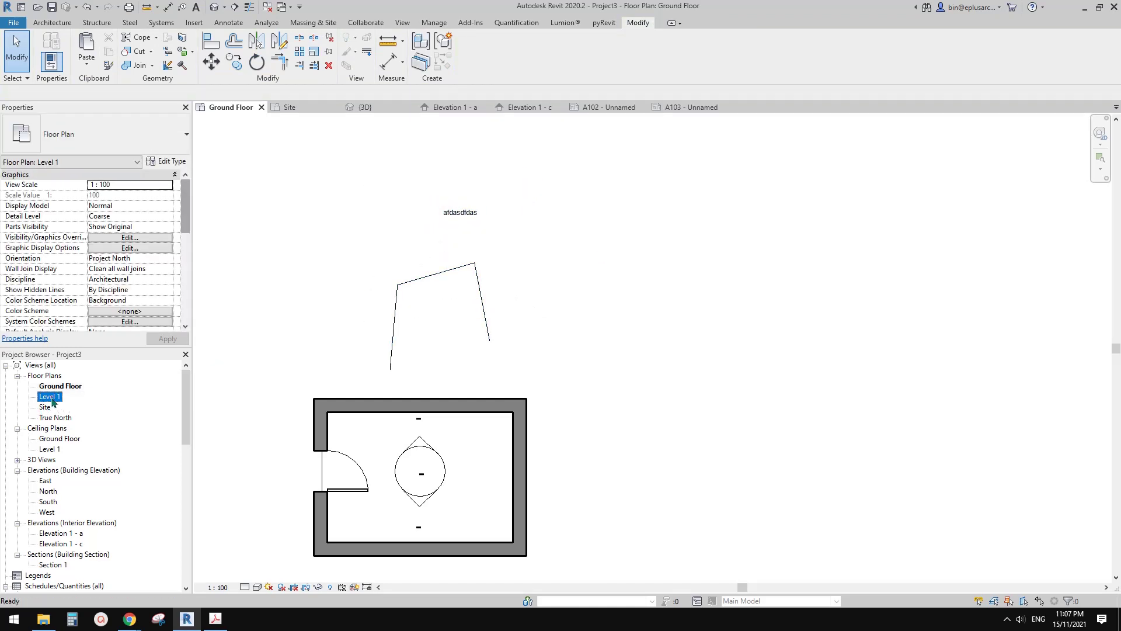
{"action": "scroll", "coordinate": [467, 331], "scroll_direction": "down", "scroll_amount": 1}
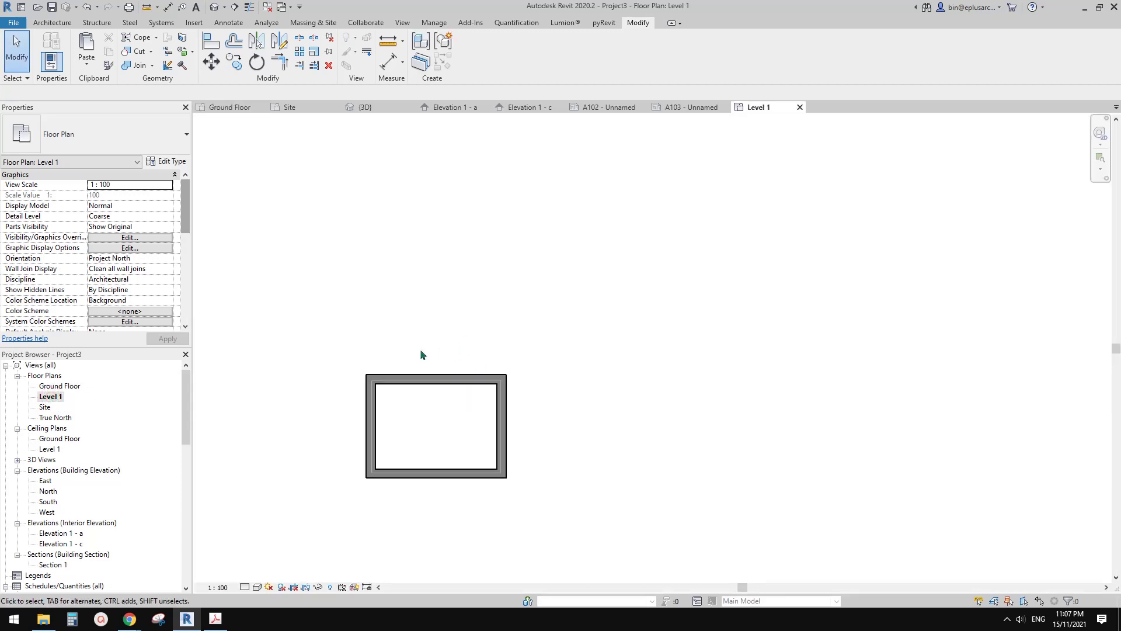
{"action": "middle_click_drag", "start_coordinate": [421, 351], "coordinate": [457, 319]}
{"action": "left_click", "coordinate": [86, 61]}
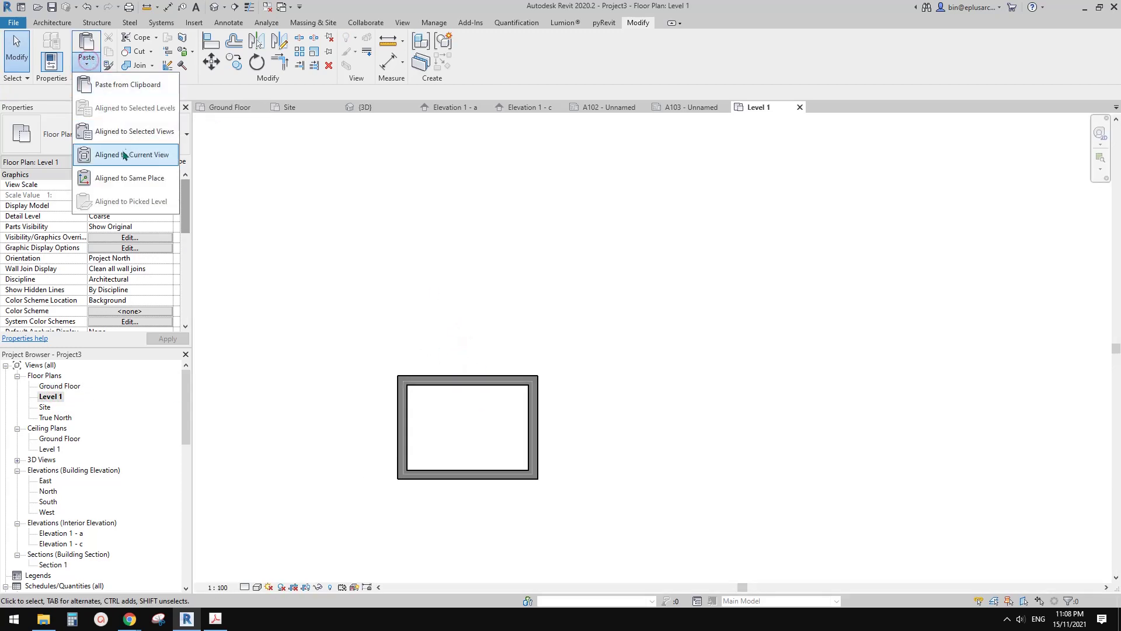
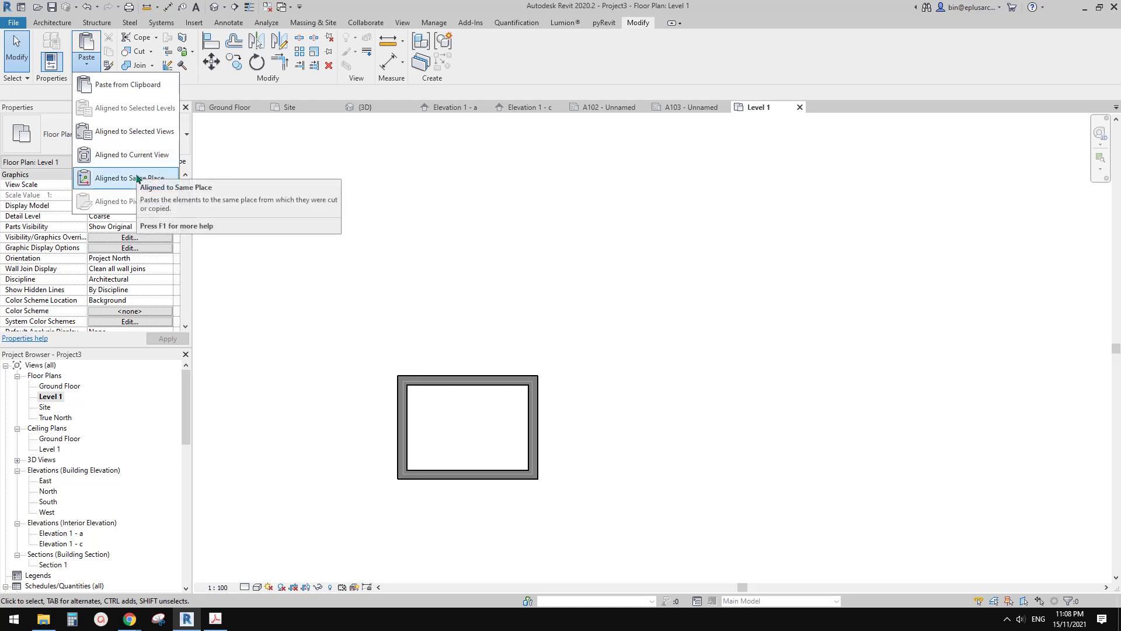
Paste the copied lines and text into Level 1 aligned to the current view and compare their placement with the Ground Floor plan
{"action": "left_click", "coordinate": [134, 156]}
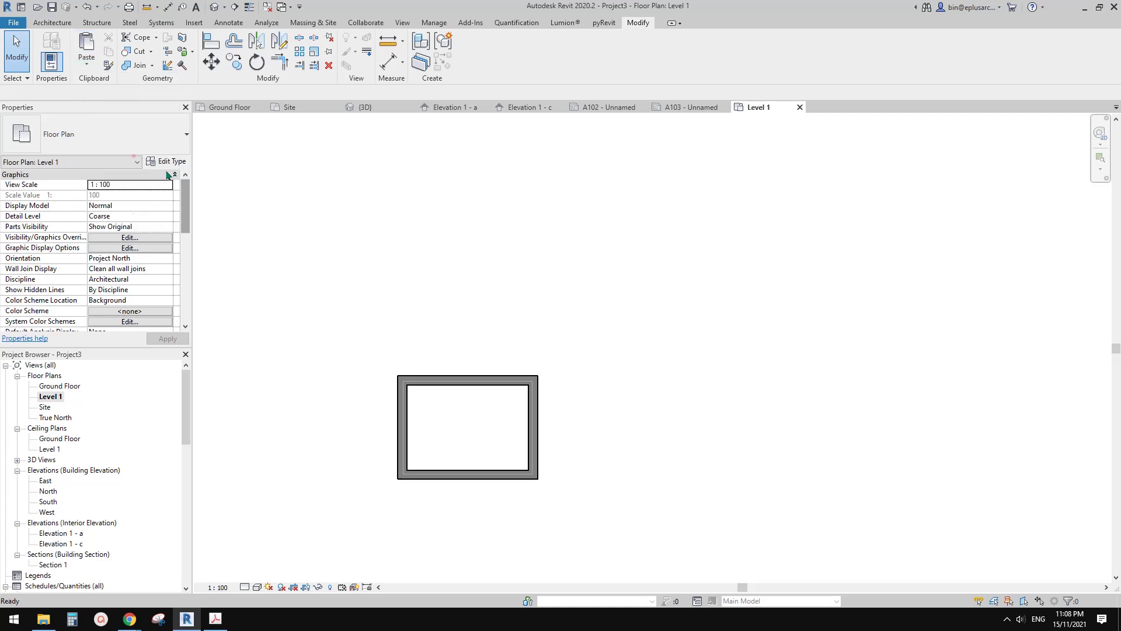
{"action": "left_click", "coordinate": [519, 306]}
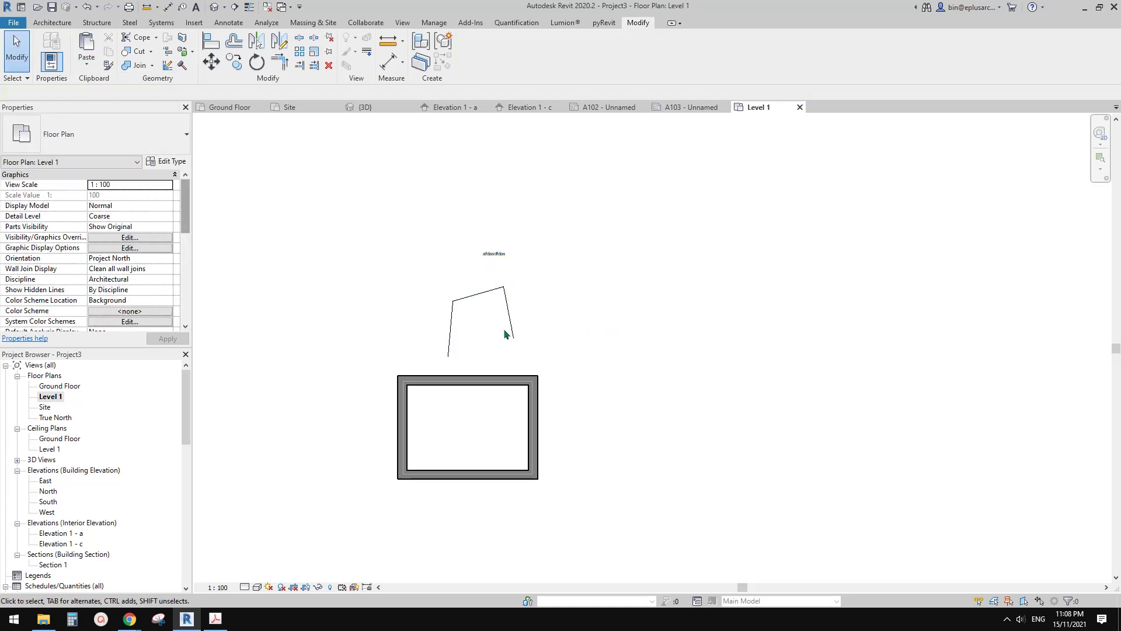
{"action": "double_click", "coordinate": [60, 386]}
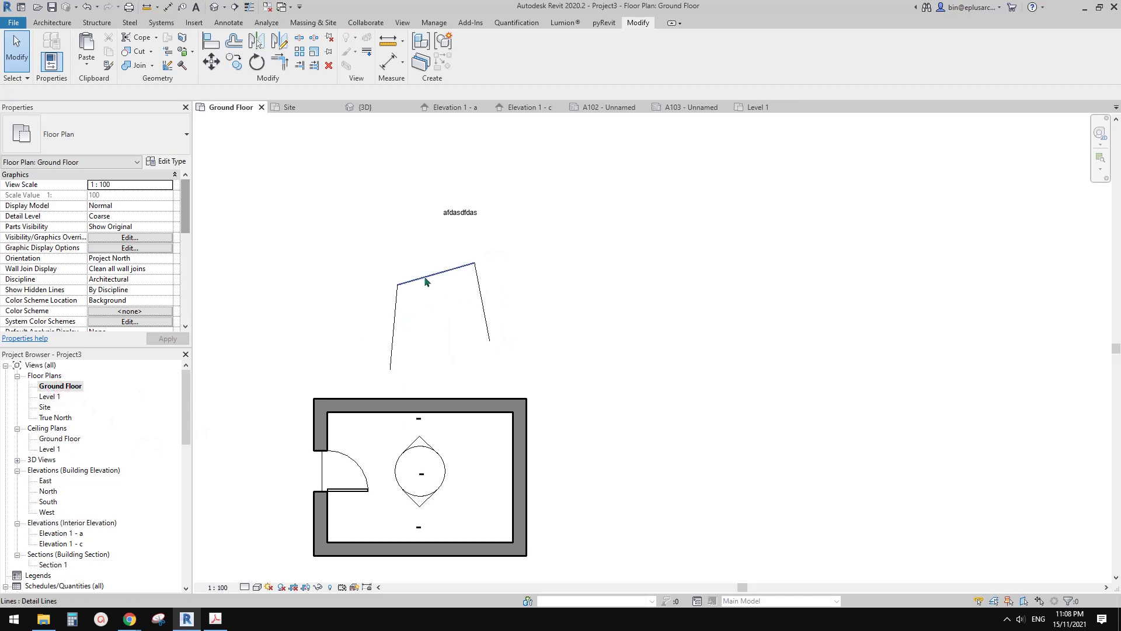
{"action": "double_click", "coordinate": [60, 397]}
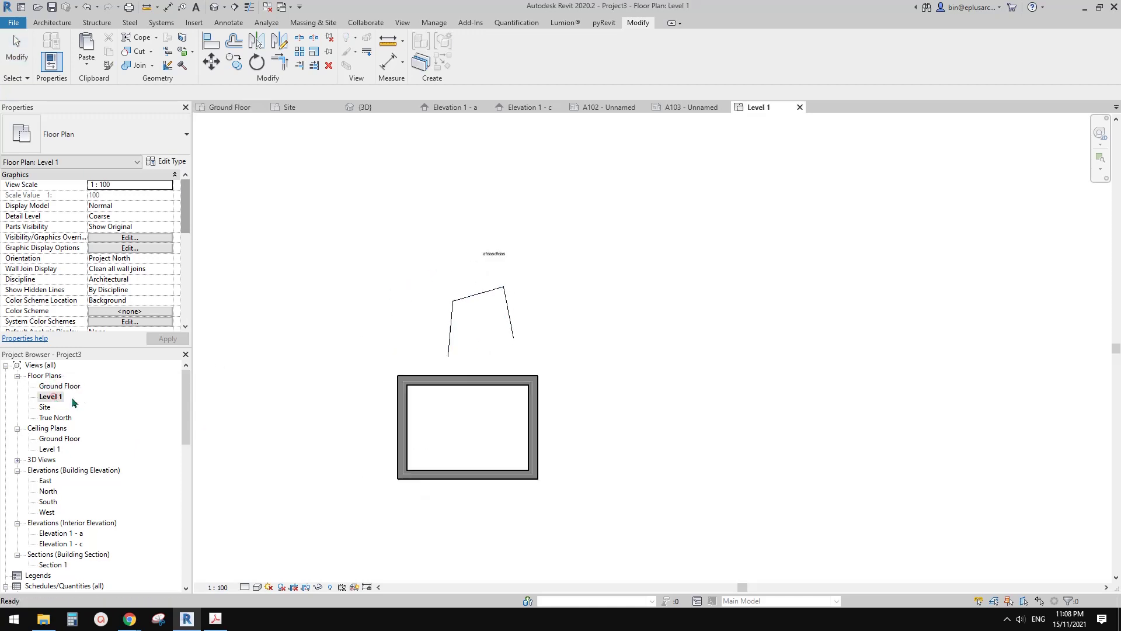
{"action": "scroll", "coordinate": [381, 438], "scroll_direction": "up", "scroll_amount": 1}
{"action": "middle_click_drag", "start_coordinate": [381, 439], "coordinate": [377, 465]}
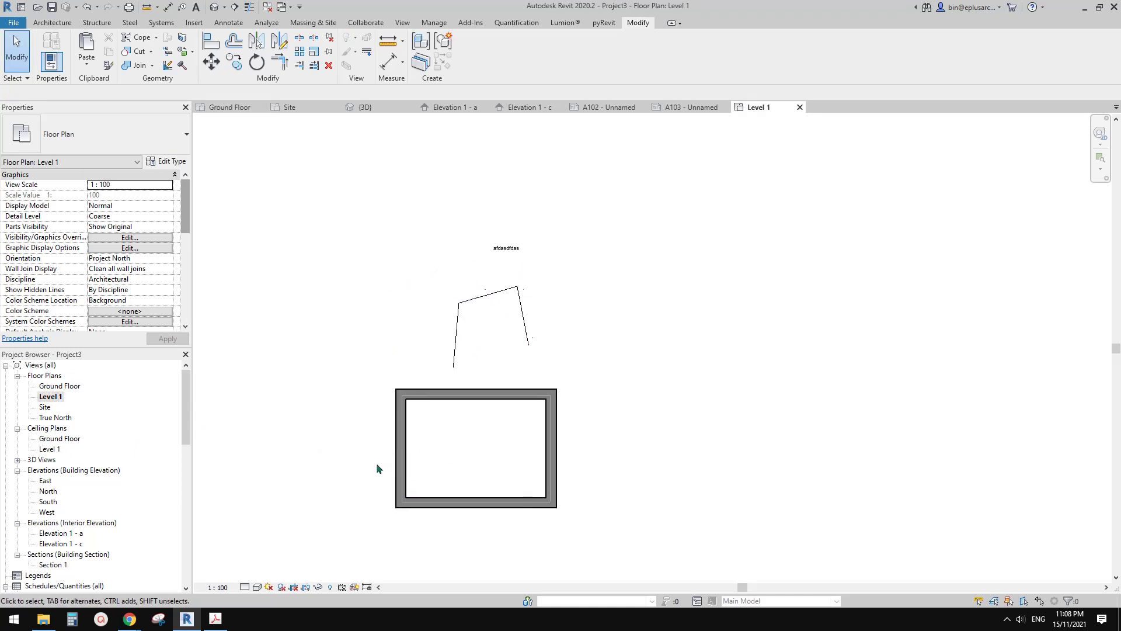
Open the Site floor plan and set its view scale to 1:500
{"action": "left_click", "coordinate": [219, 588]}
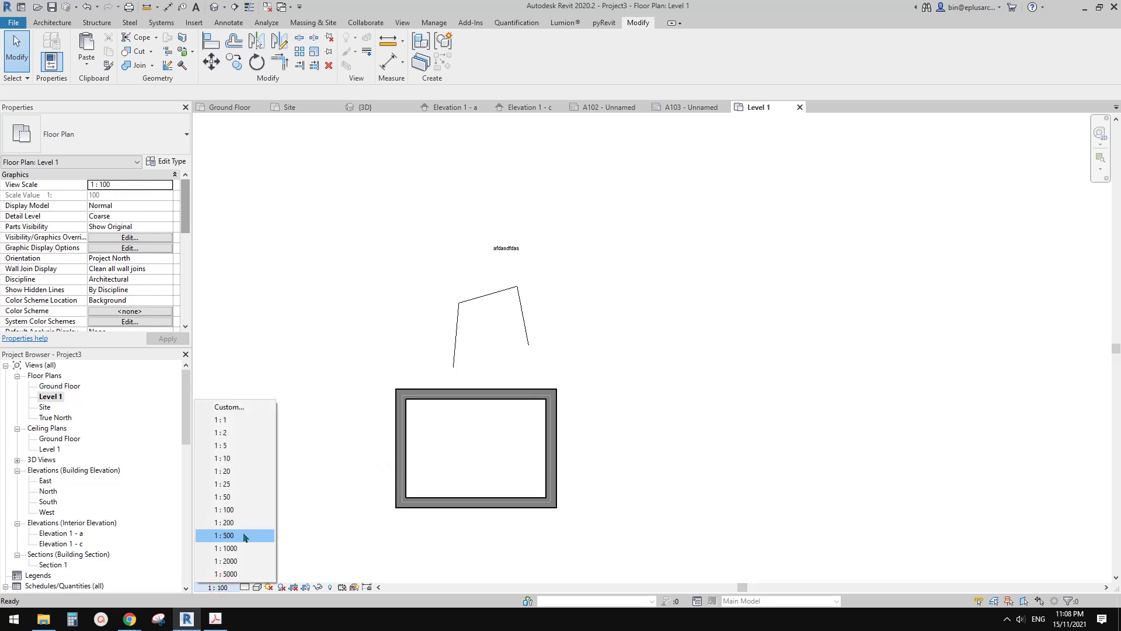
{"action": "double_click", "coordinate": [46, 408]}
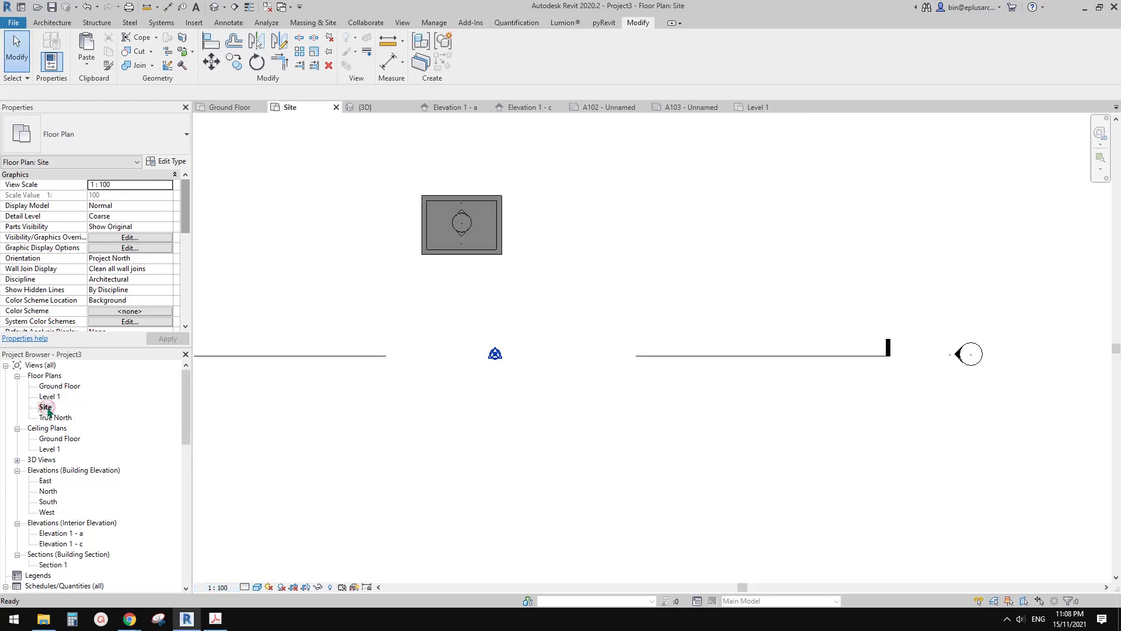
{"action": "left_click", "coordinate": [217, 588]}
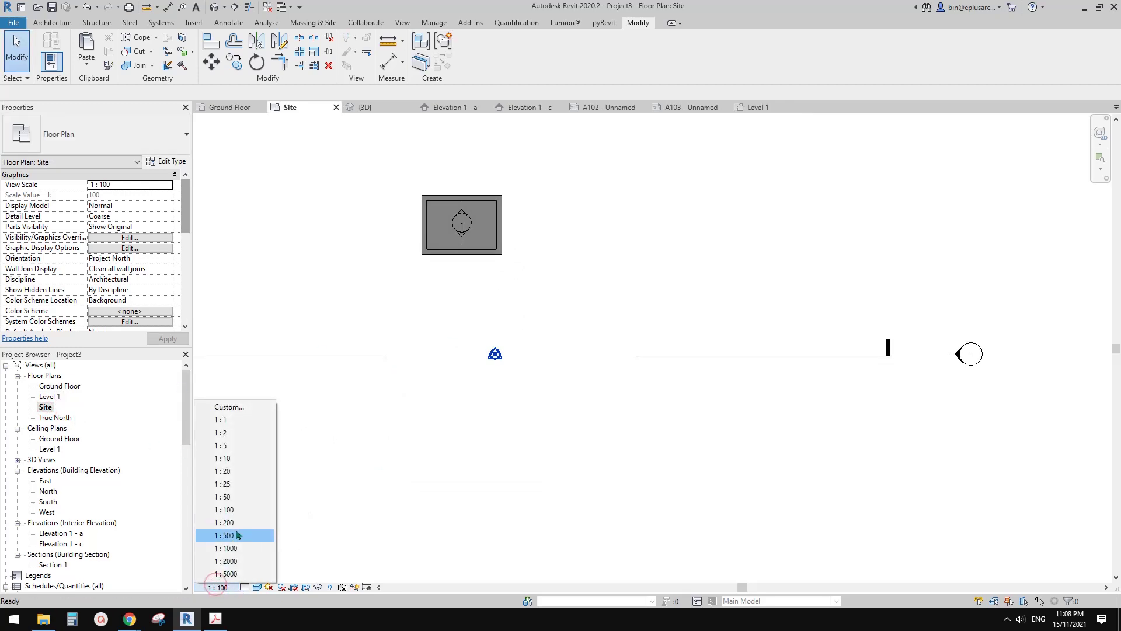
{"action": "left_click", "coordinate": [236, 536]}
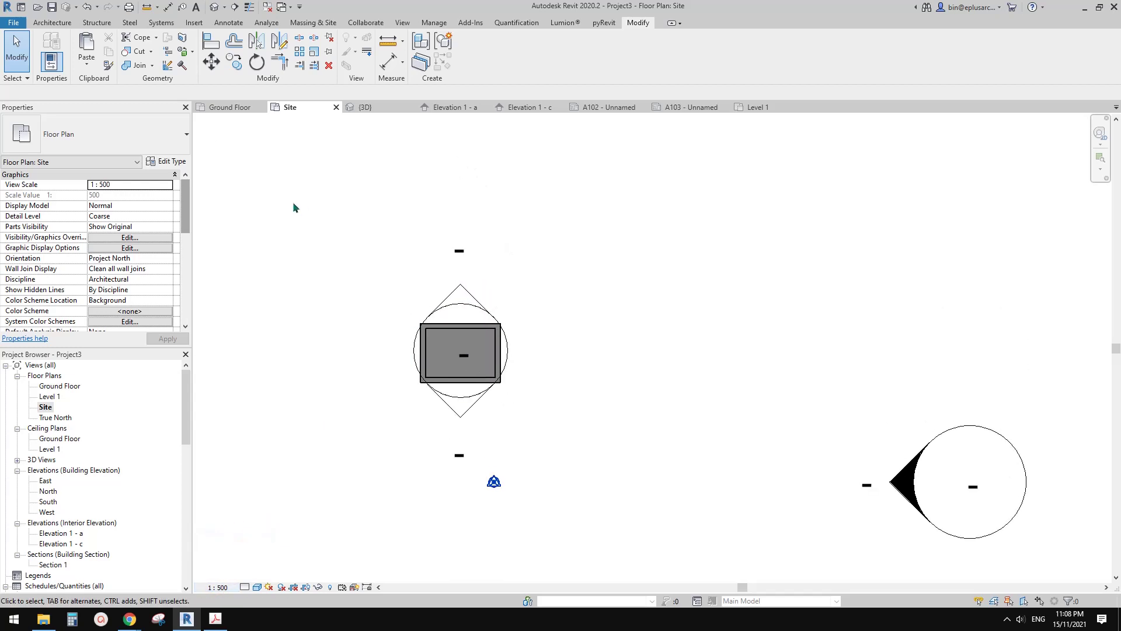
Paste the copied detail lines and text note into the Site plan, aligned to the current view
{"action": "left_click", "coordinate": [85, 69]}
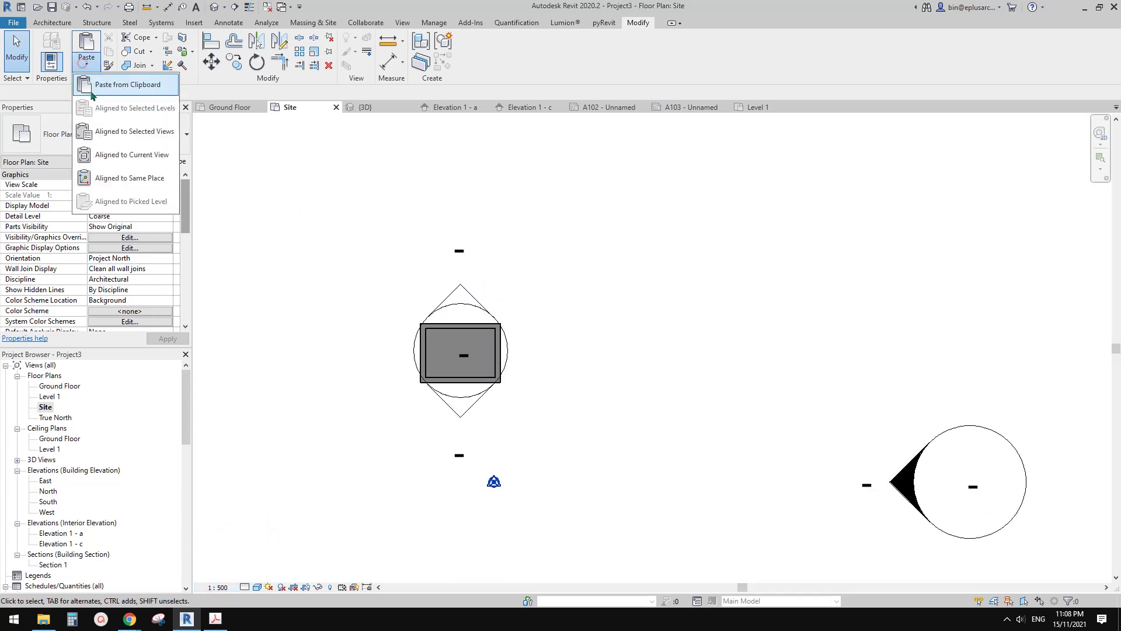
{"action": "left_click", "coordinate": [140, 154]}
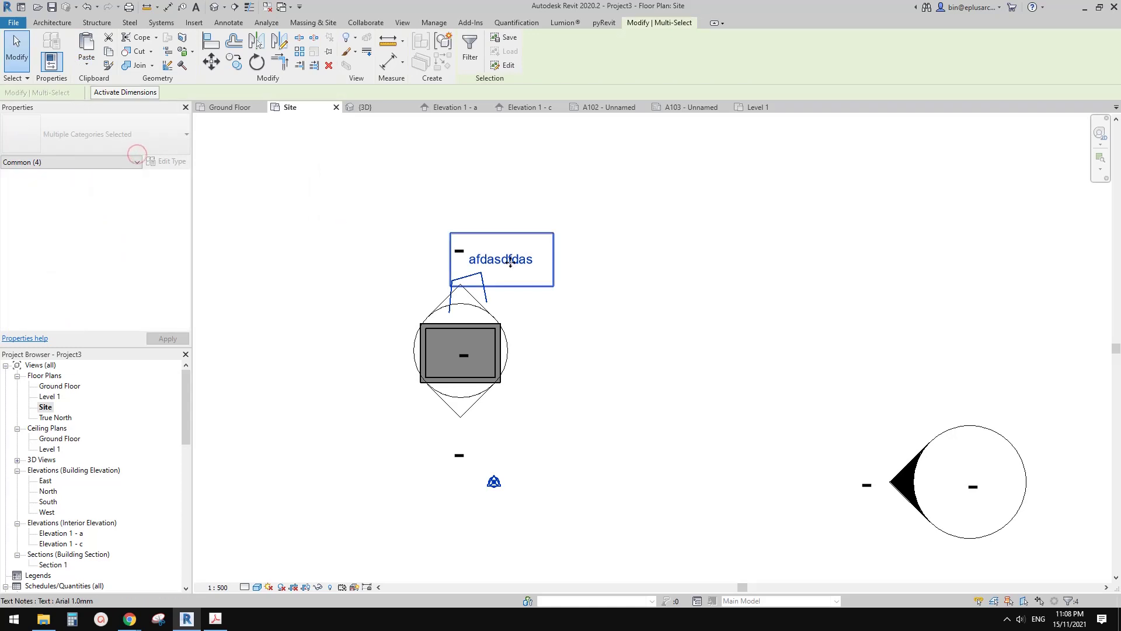
{"action": "scroll", "coordinate": [526, 298], "scroll_direction": "up", "scroll_amount": 1}
{"action": "left_click", "coordinate": [623, 338]}
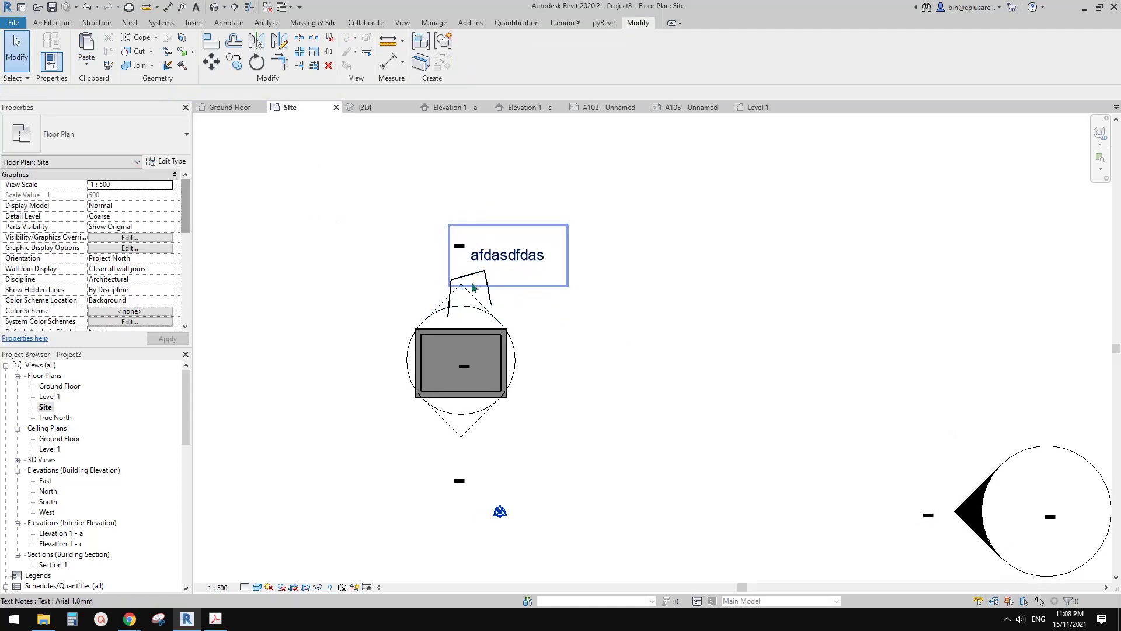
{"action": "scroll", "coordinate": [495, 264], "scroll_direction": "up", "scroll_amount": 1}
Compare the pasted lines and the text size between the Level 1 and Site floor plans
{"action": "double_click", "coordinate": [51, 397]}
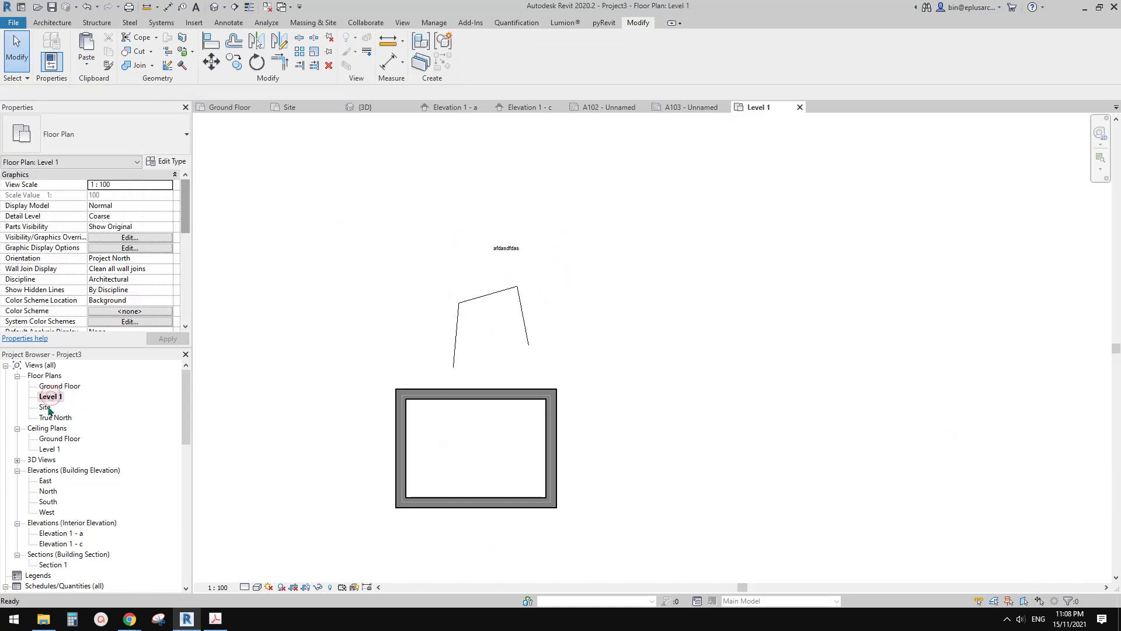
{"action": "double_click", "coordinate": [47, 407]}
{"action": "left_click", "coordinate": [56, 397]}
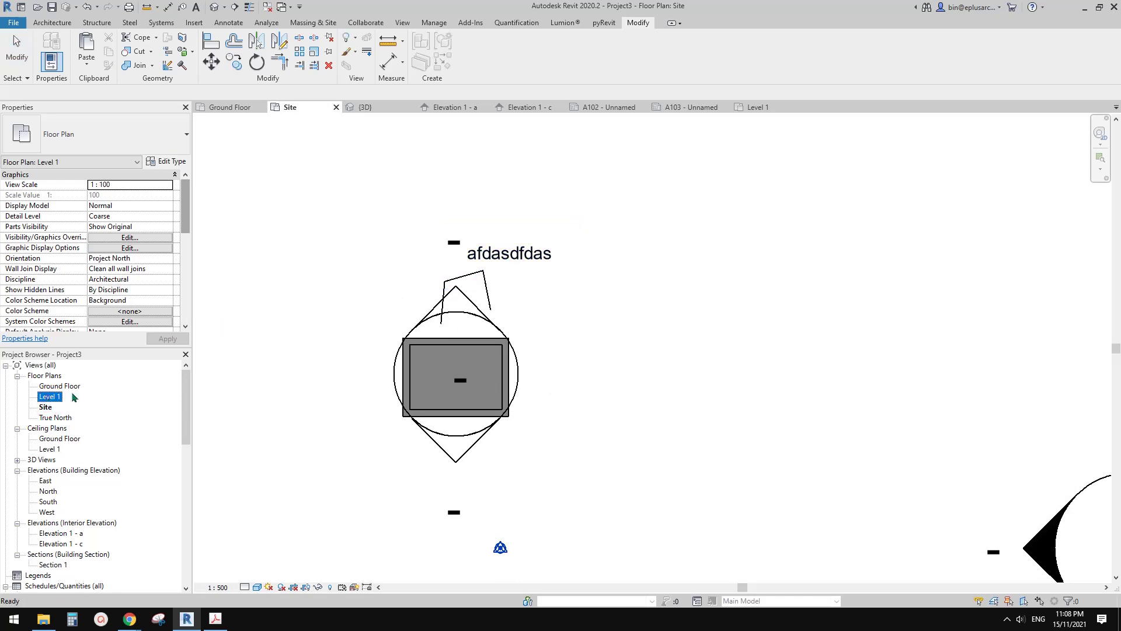
{"action": "double_click", "coordinate": [52, 397]}
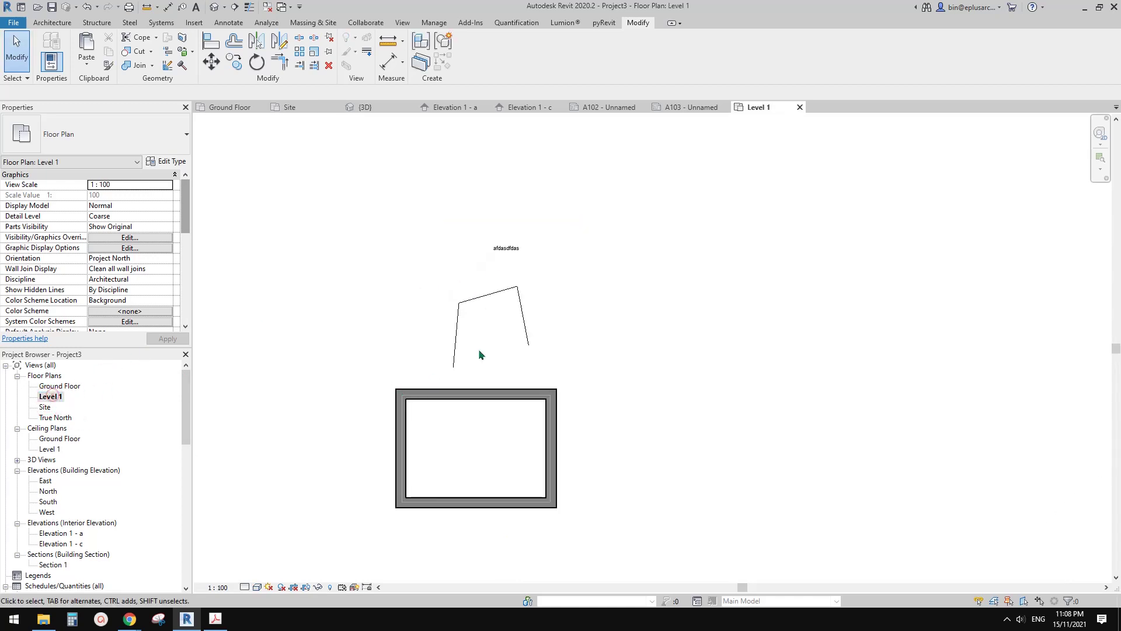
{"action": "left_click", "coordinate": [46, 407]}
{"action": "double_click", "coordinate": [47, 407]}
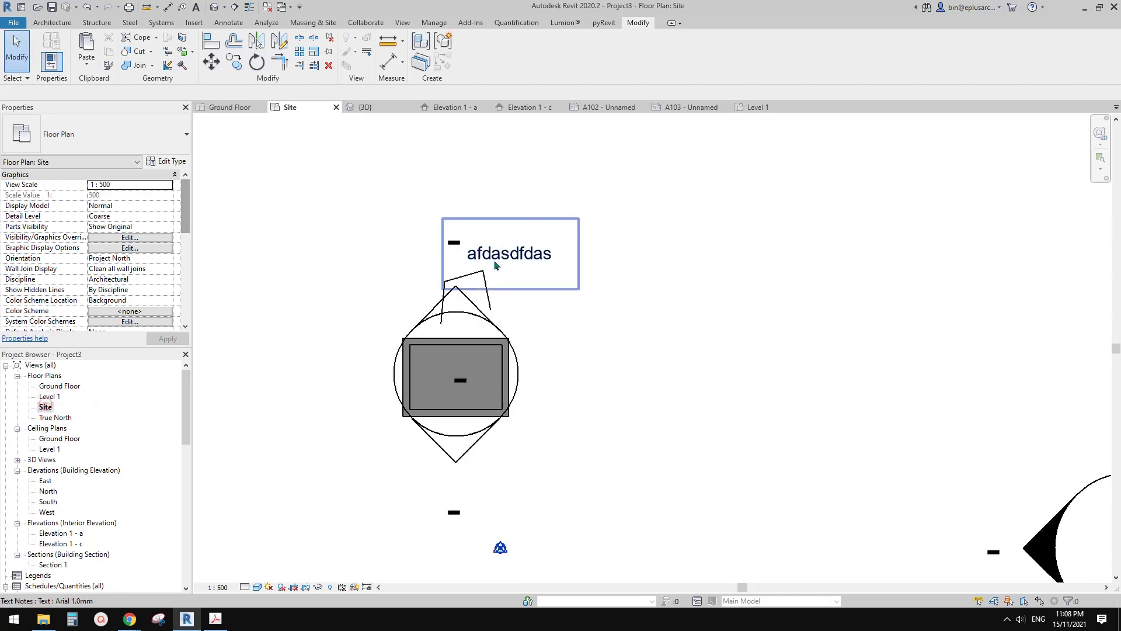
{"action": "double_click", "coordinate": [52, 397]}
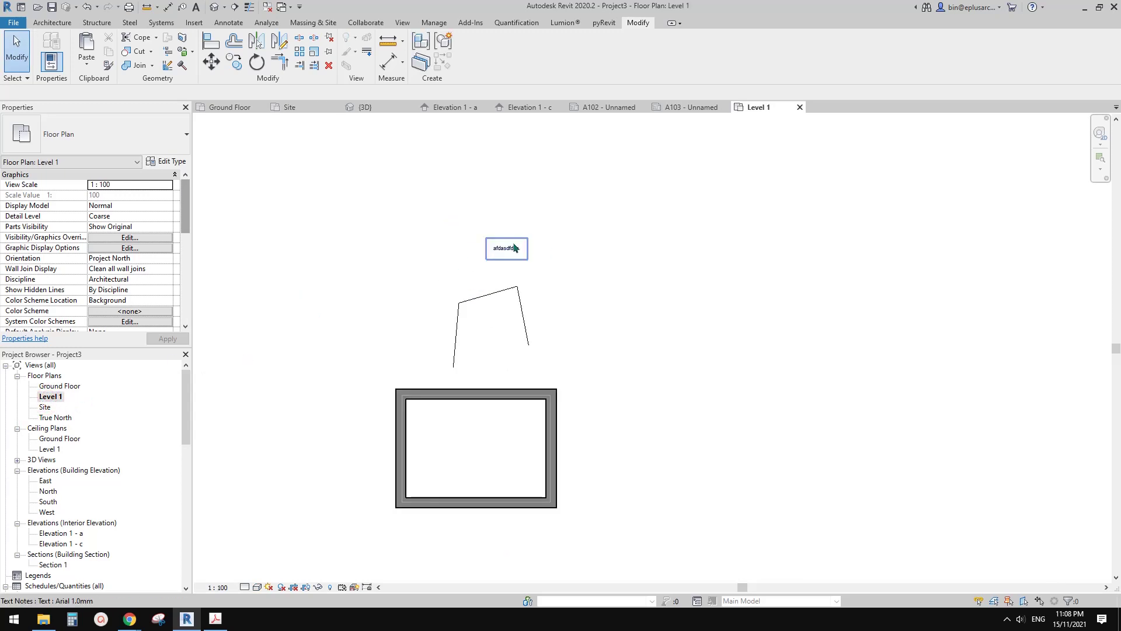
{"action": "left_click", "coordinate": [48, 407]}
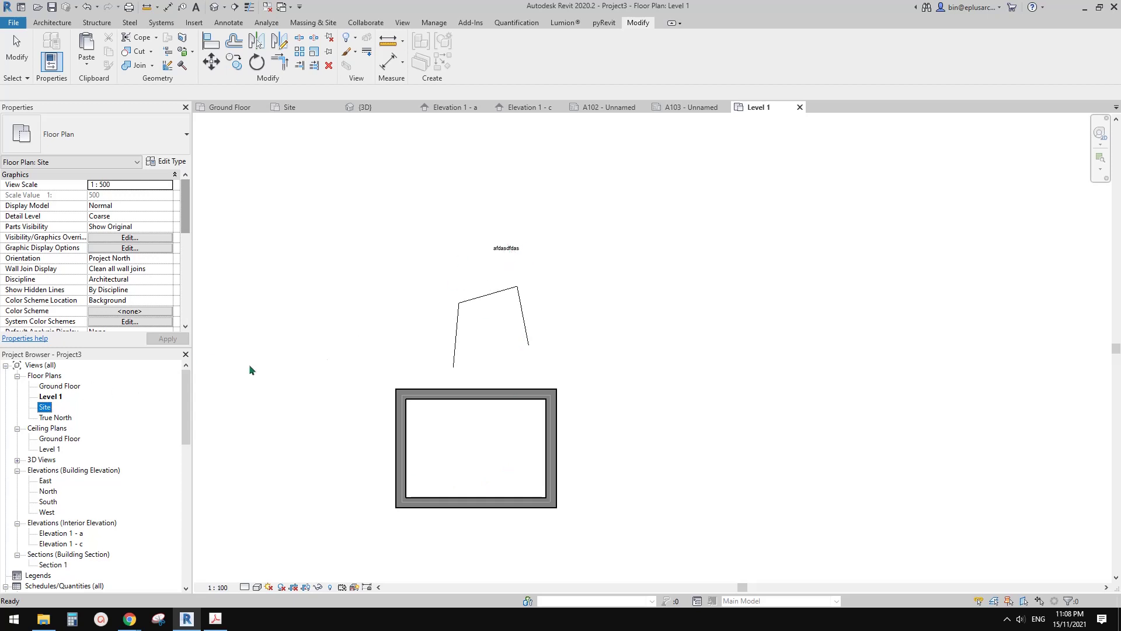
{"action": "double_click", "coordinate": [45, 407]}
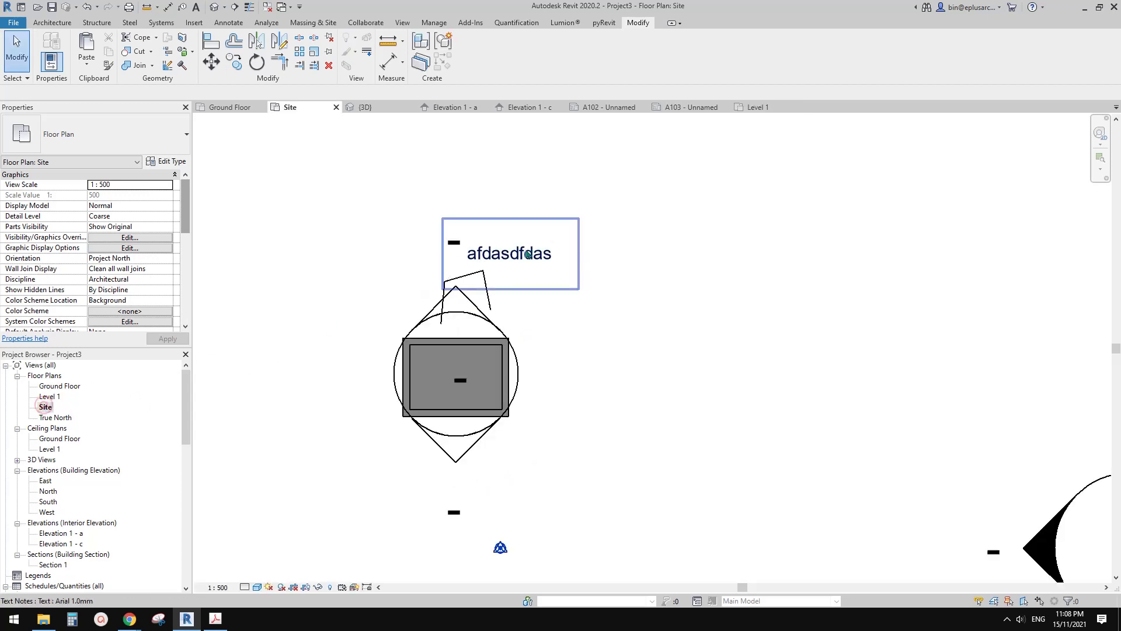
{"action": "double_click", "coordinate": [50, 397]}
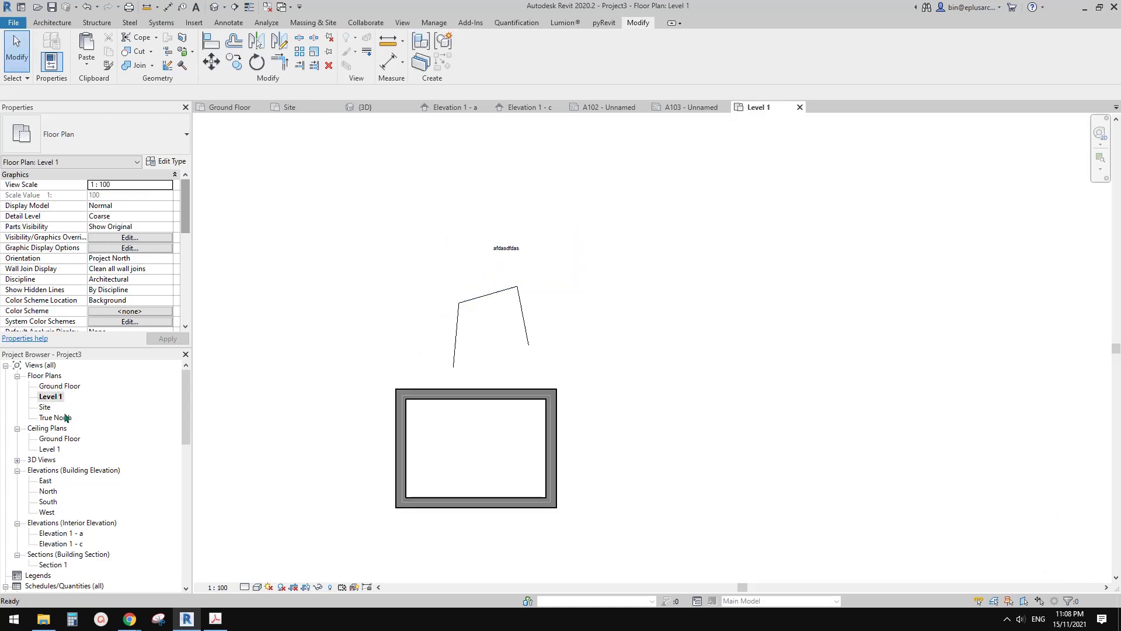
{"action": "left_click", "coordinate": [44, 408]}
{"action": "left_click", "coordinate": [297, 348]}
Switch to the Google Docs notes in Chrome, review the list of copy-and-paste topics, and return to Revit
{"action": "mouse_move", "coordinate": [130, 619]}
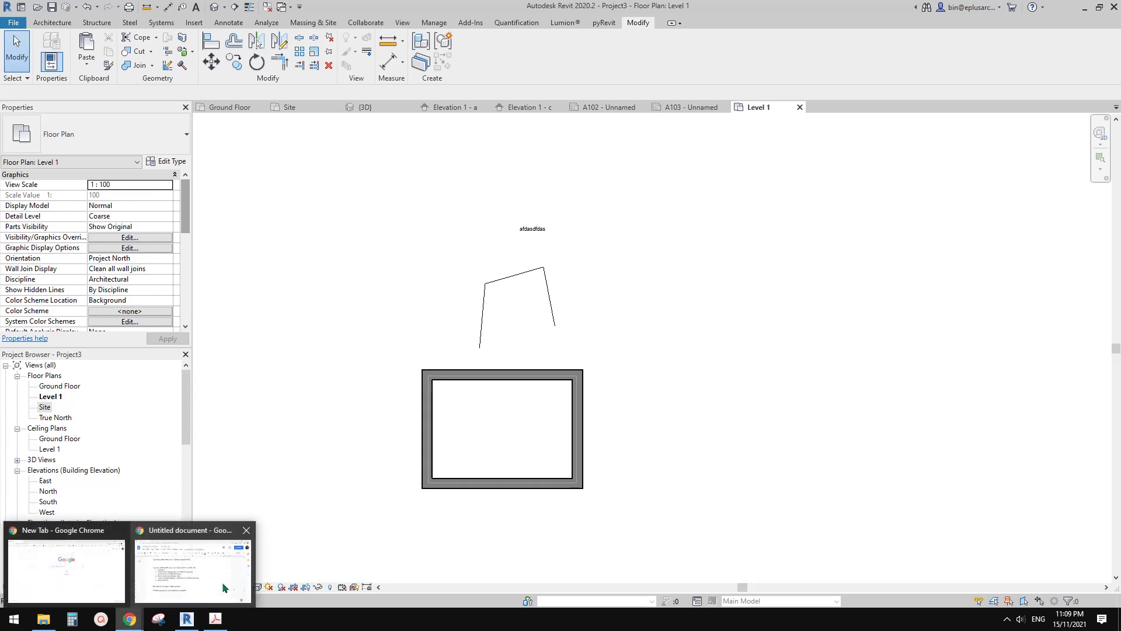
{"action": "left_click", "coordinate": [234, 572]}
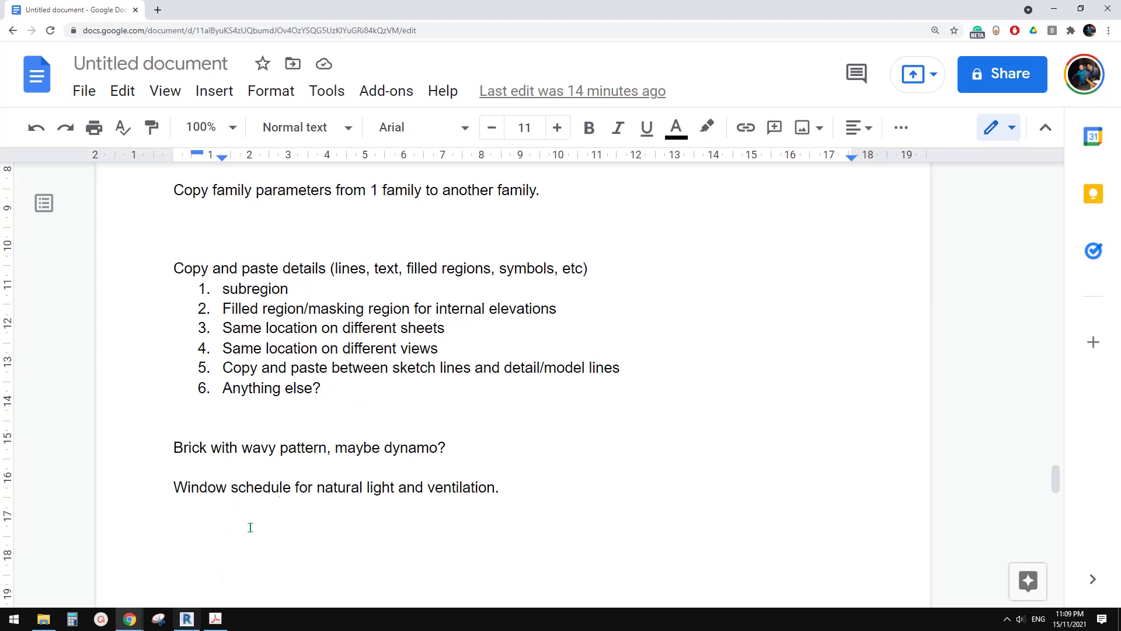
{"action": "left_click", "coordinate": [187, 618]}
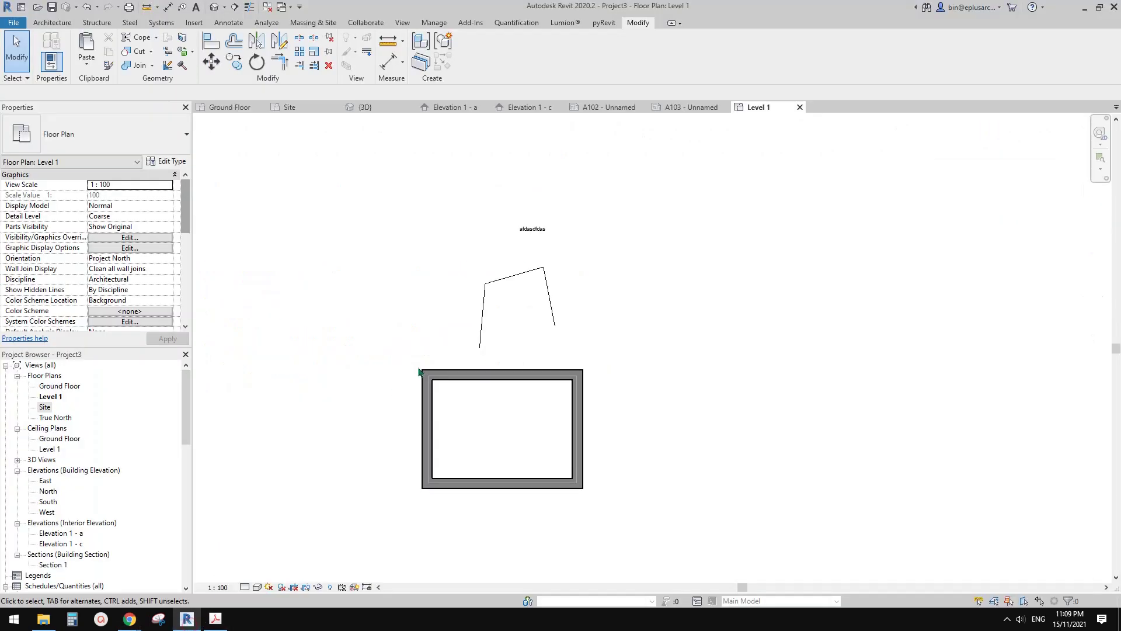
Place an elevation marker below the building on the Level 1 plan, facing the building
{"action": "scroll", "coordinate": [420, 372], "scroll_direction": "down", "scroll_amount": 2}
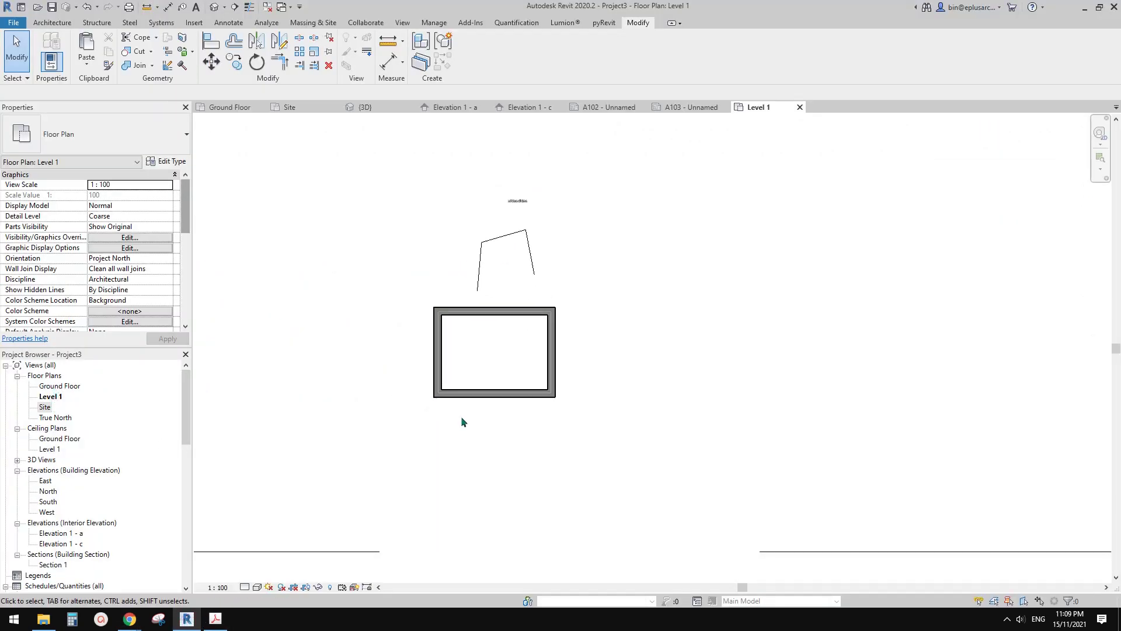
{"action": "middle_click_drag", "start_coordinate": [461, 418], "coordinate": [445, 416]}
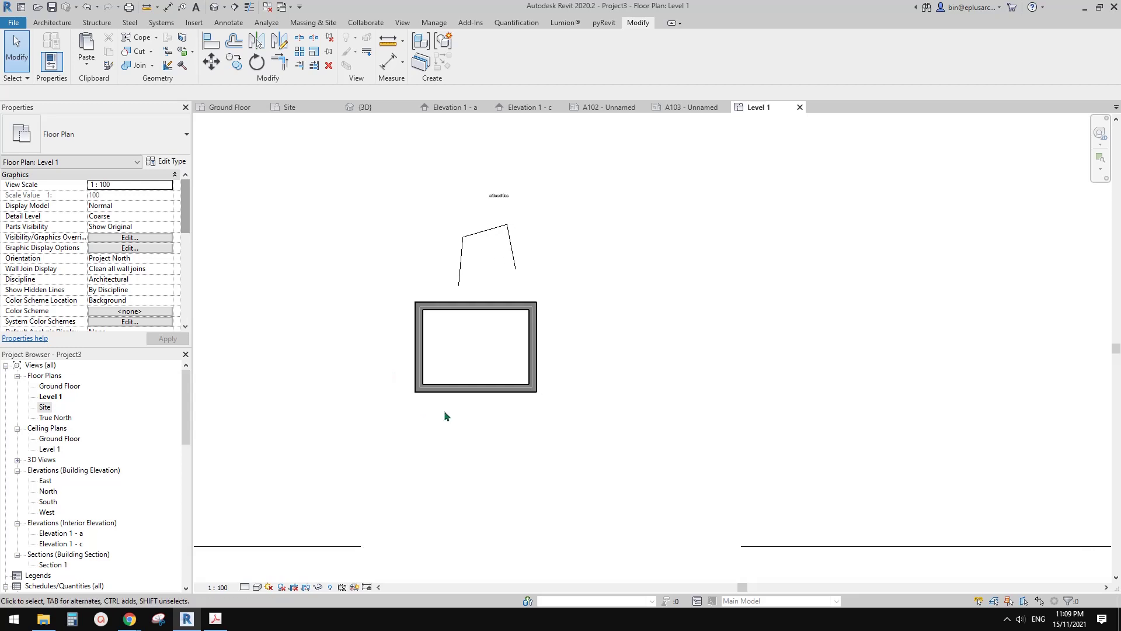
{"action": "left_click", "coordinate": [403, 22]}
{"action": "left_click", "coordinate": [507, 67]}
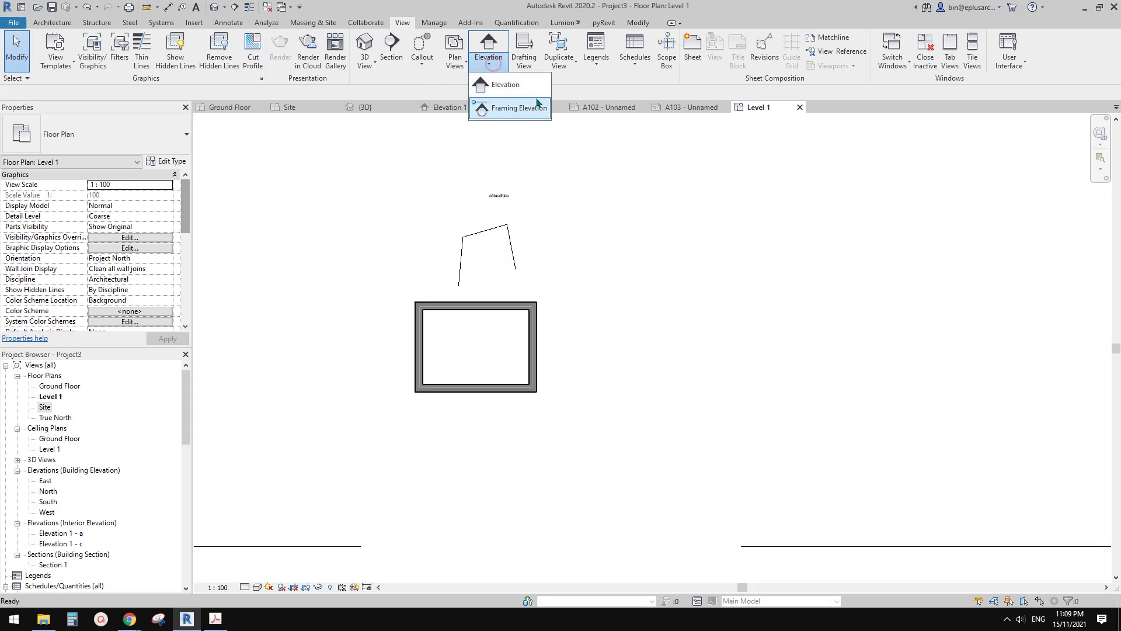
{"action": "left_click", "coordinate": [502, 85]}
{"action": "left_click", "coordinate": [451, 456]}
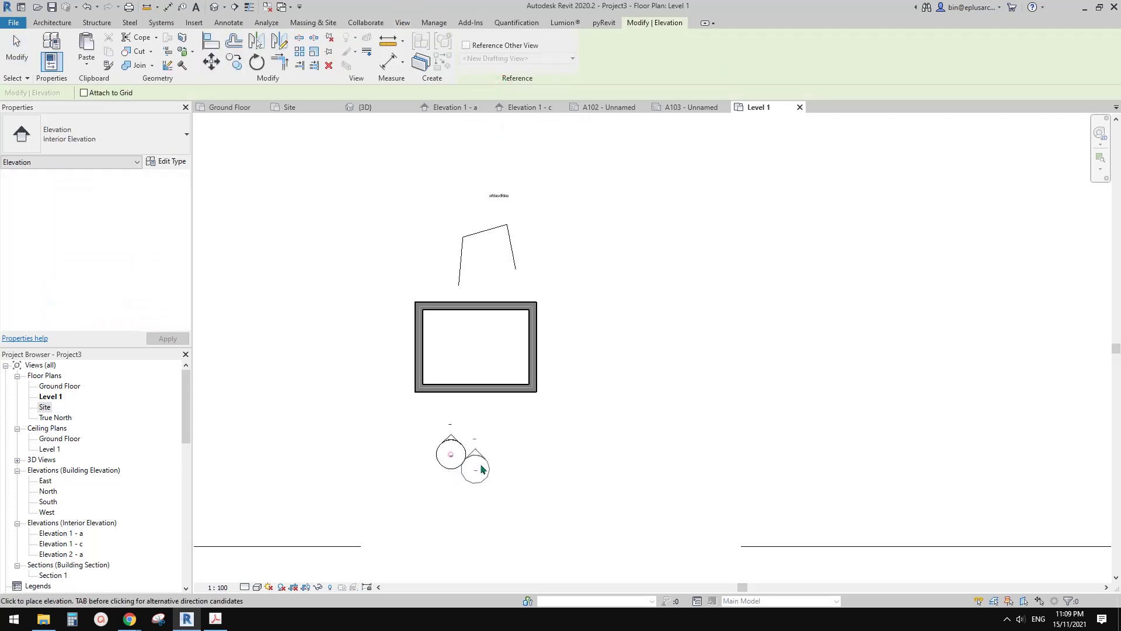
{"action": "key", "text": "Escape"}
{"action": "left_click", "coordinate": [453, 434]}
{"action": "key", "text": "Escape"}
Change the new elevation marker's type to Building Elevation
{"action": "left_click", "coordinate": [463, 456]}
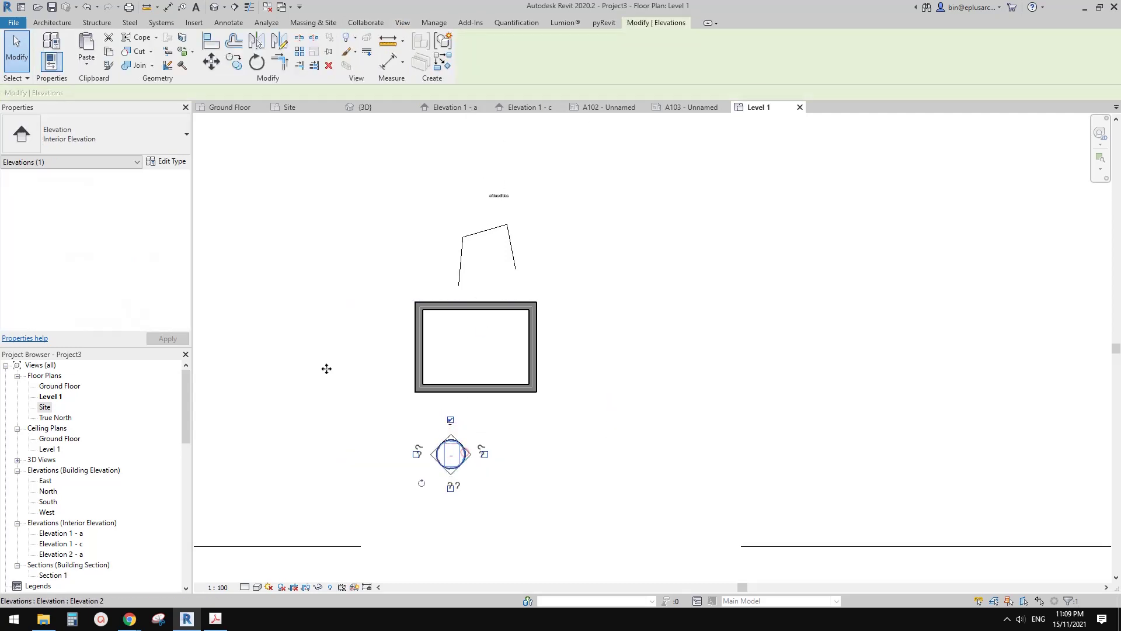
{"action": "left_click", "coordinate": [93, 134]}
{"action": "left_click", "coordinate": [44, 190]}
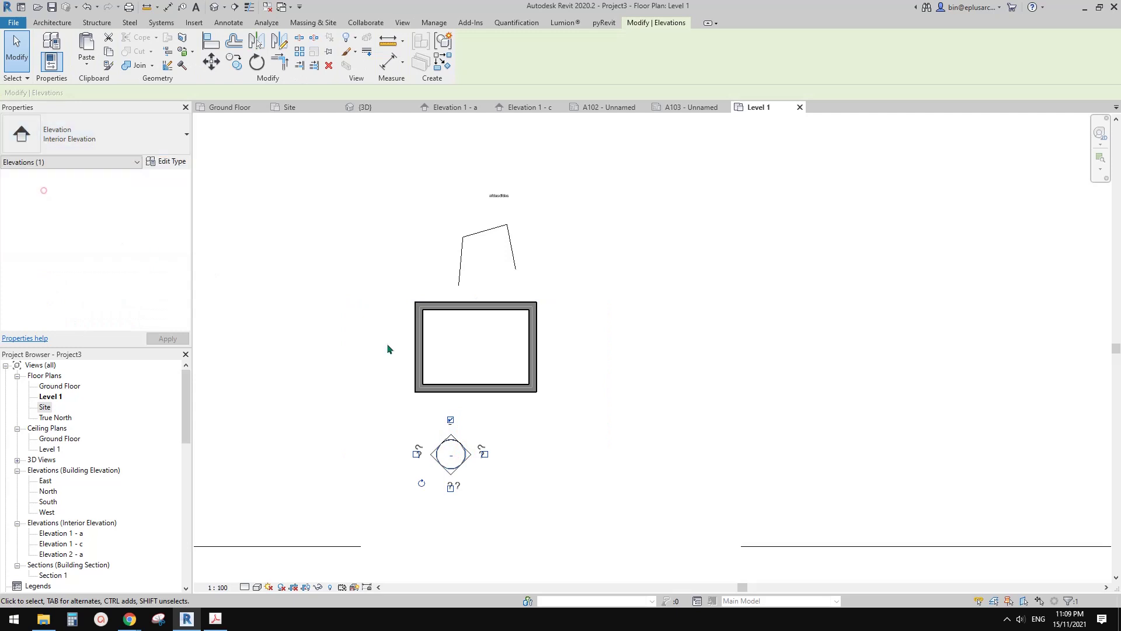
Go to the elevation view of the new marker facing the building and examine the brick wall
{"action": "left_click", "coordinate": [447, 433]}
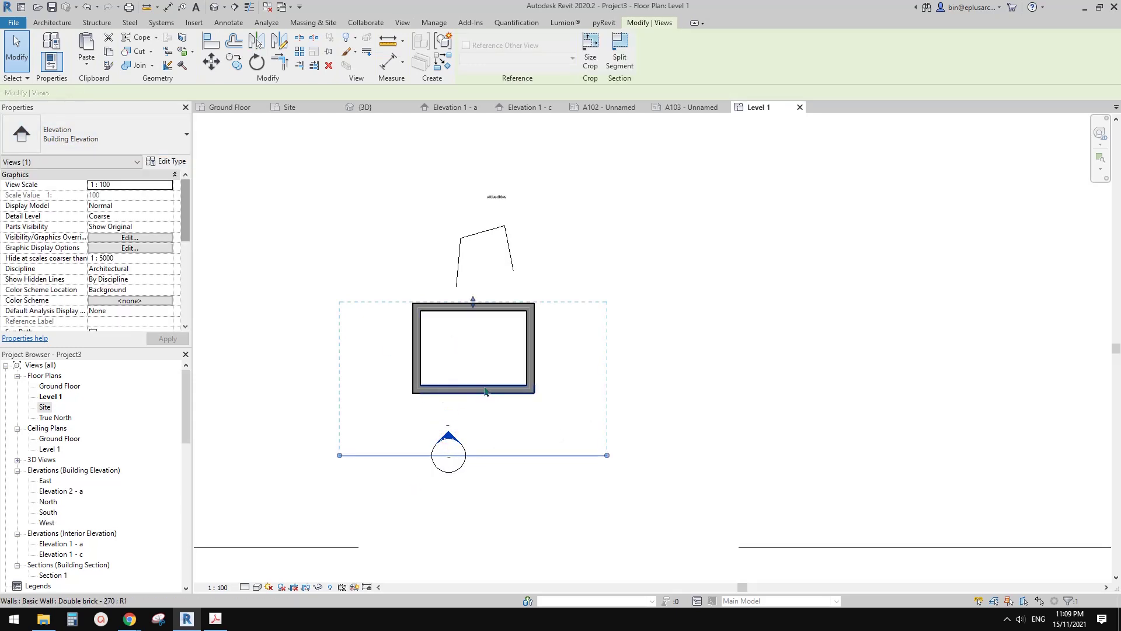
{"action": "middle_click_drag", "start_coordinate": [475, 391], "coordinate": [483, 375]}
{"action": "right_click", "coordinate": [456, 417]}
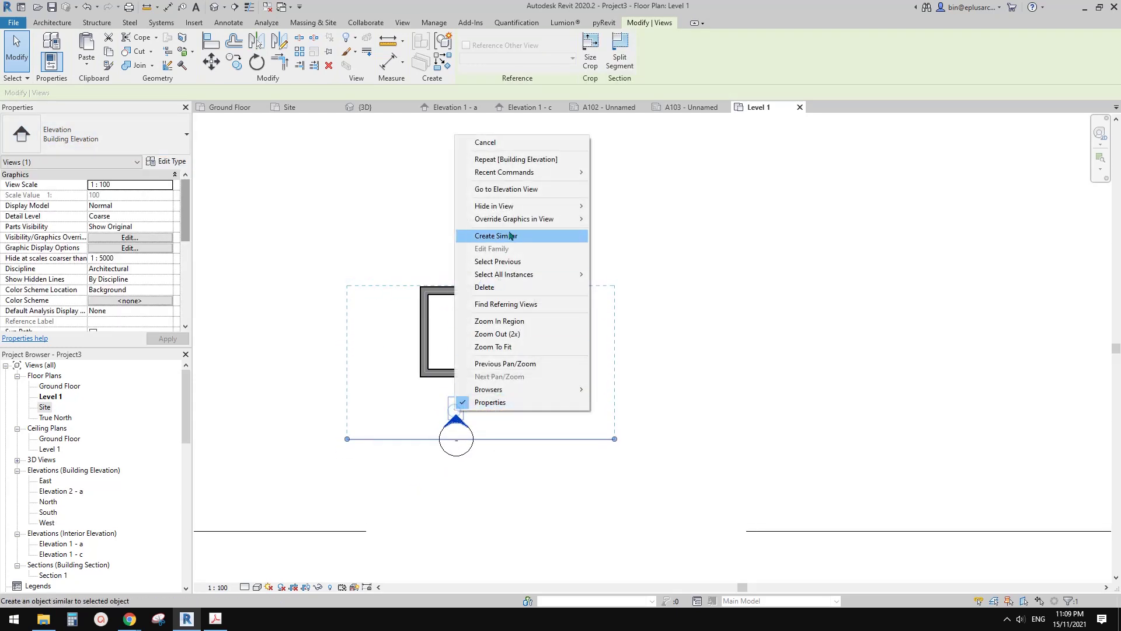
{"action": "left_click", "coordinate": [501, 187]}
{"action": "scroll", "coordinate": [489, 417], "scroll_direction": "up", "scroll_amount": 2}
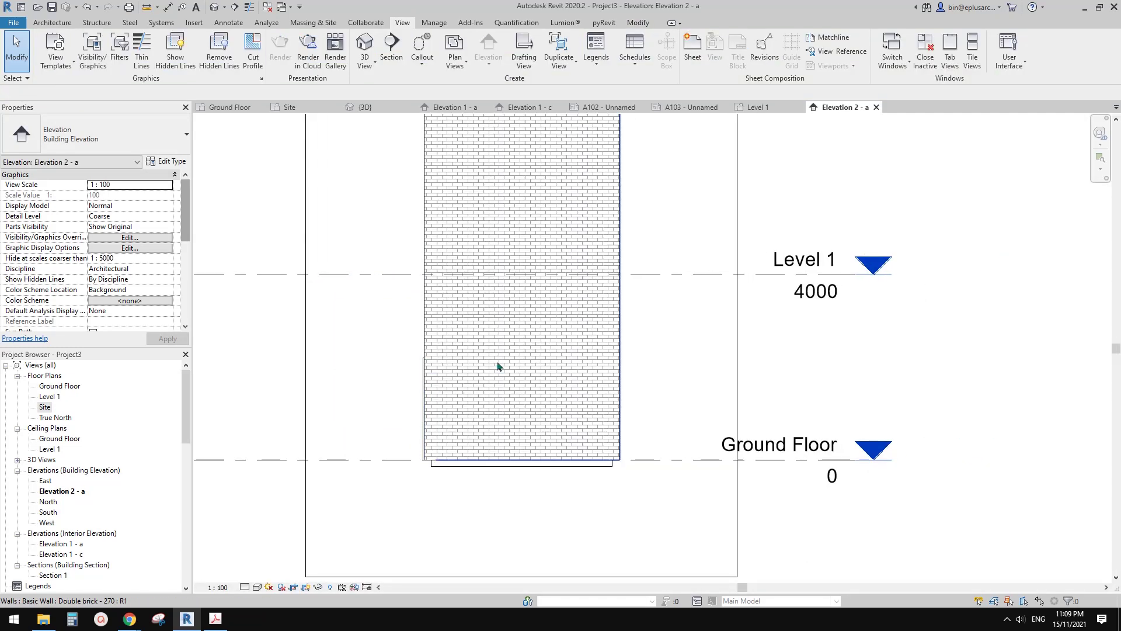
{"action": "scroll", "coordinate": [489, 360], "scroll_direction": "down", "scroll_amount": 2}
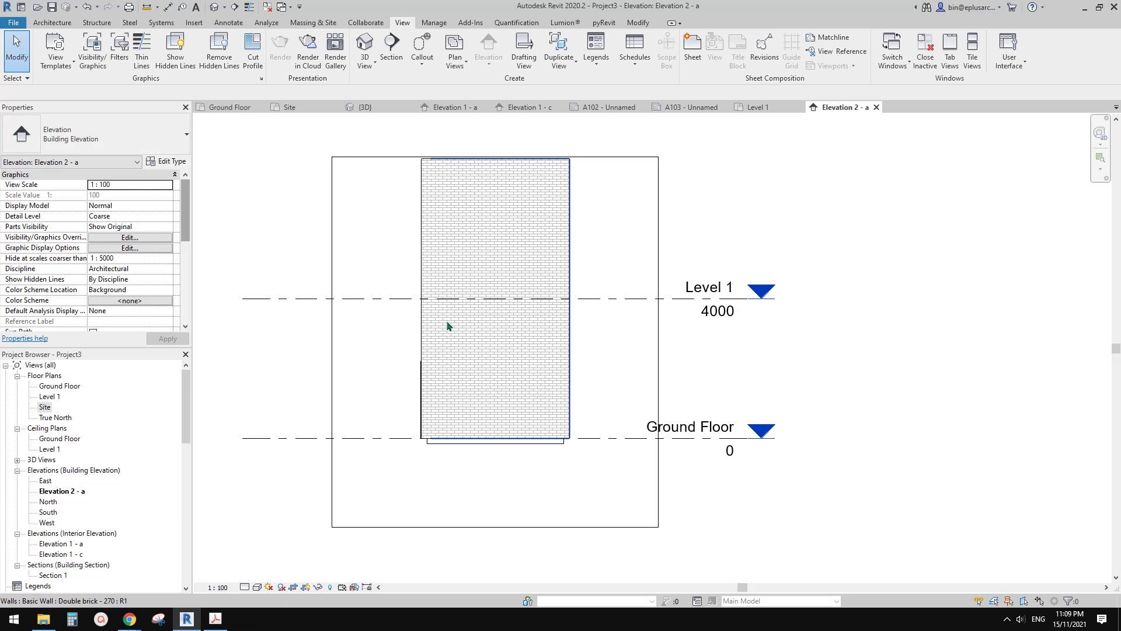
Draw a rectangular Solid Black filled region about 2325 mm high on the lower part of the brick wall
{"action": "left_click", "coordinate": [227, 22]}
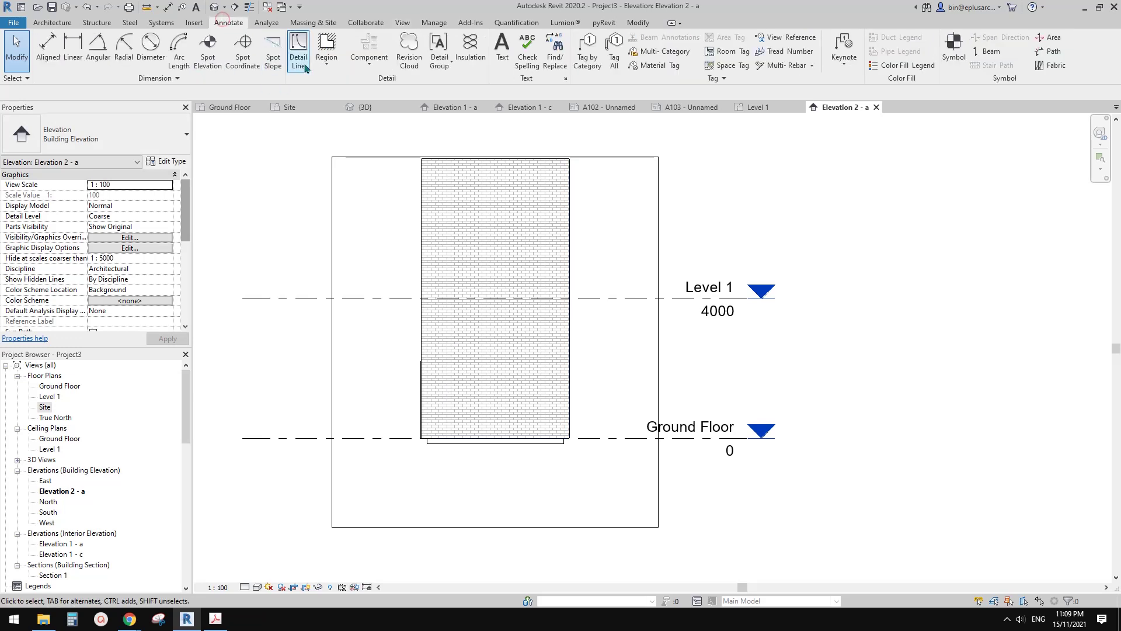
{"action": "left_click", "coordinate": [326, 59]}
{"action": "left_click", "coordinate": [334, 90]}
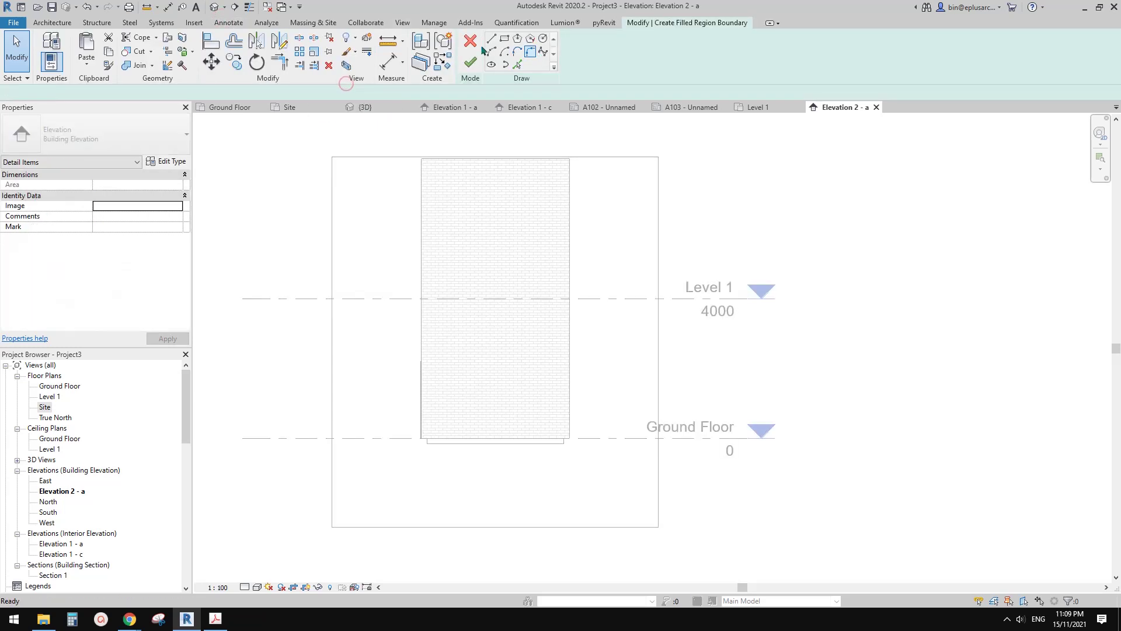
{"action": "left_click", "coordinate": [504, 38]}
{"action": "left_click", "coordinate": [439, 333]}
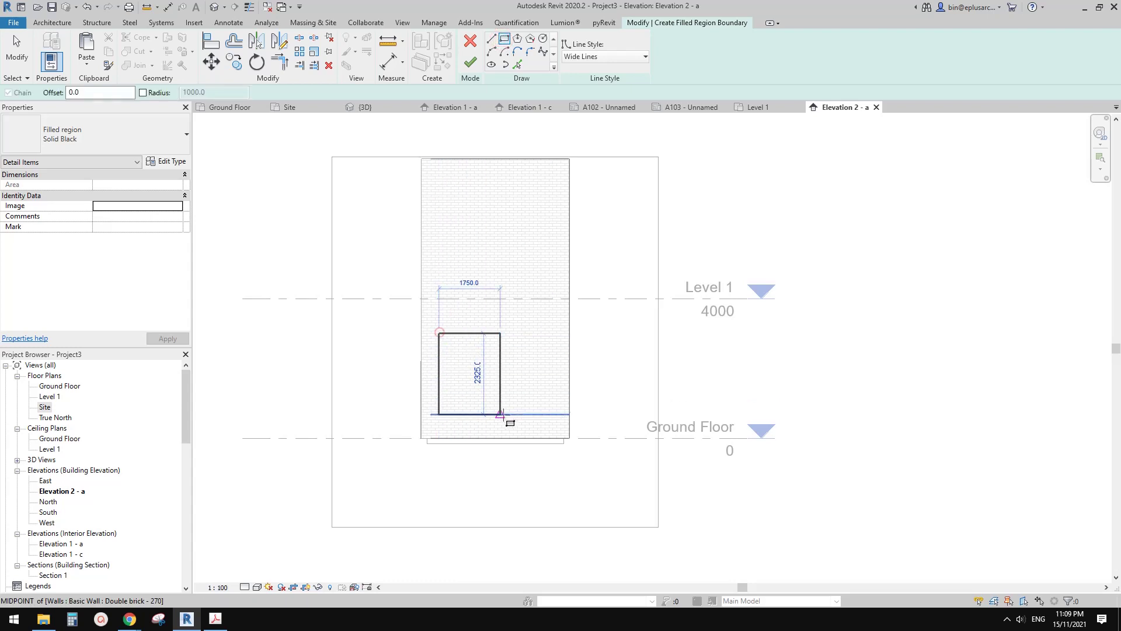
{"action": "left_click", "coordinate": [511, 415]}
{"action": "left_click", "coordinate": [470, 63]}
{"action": "key", "text": "Escape"}
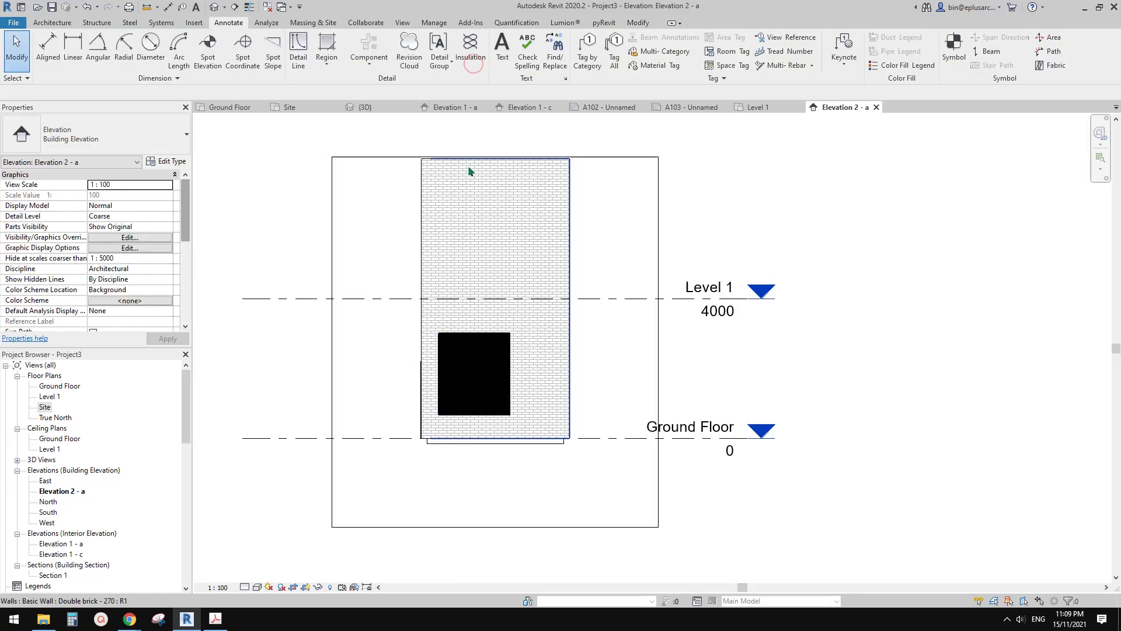
Open the Ground Floor plan at the building elevation marker below the building
{"action": "middle_click_drag", "start_coordinate": [479, 396], "coordinate": [510, 383]}
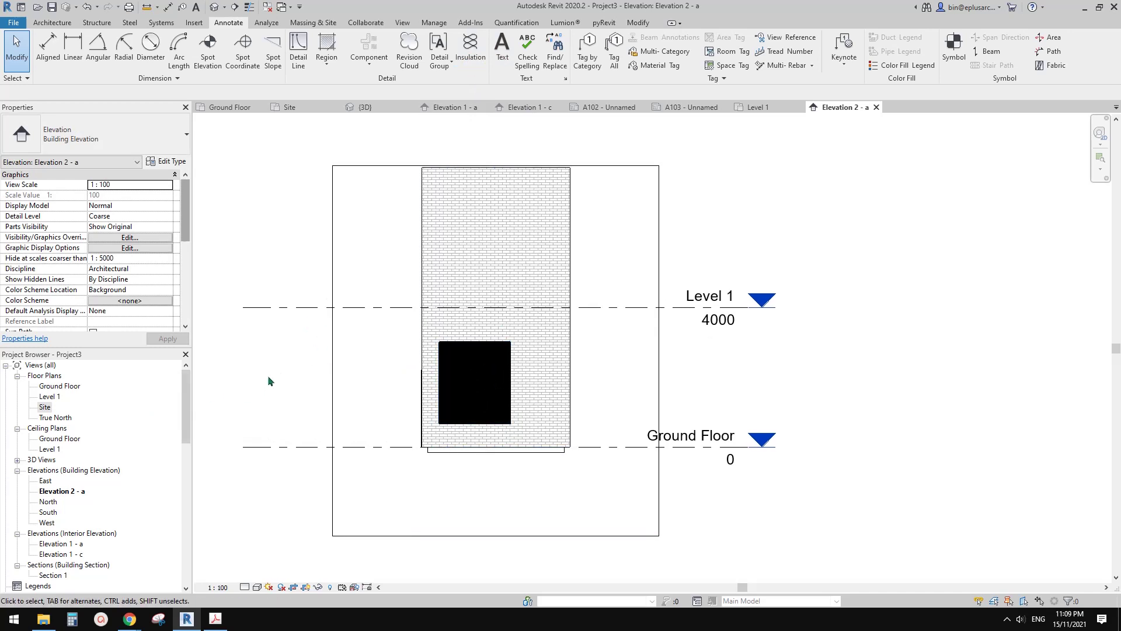
{"action": "double_click", "coordinate": [53, 388]}
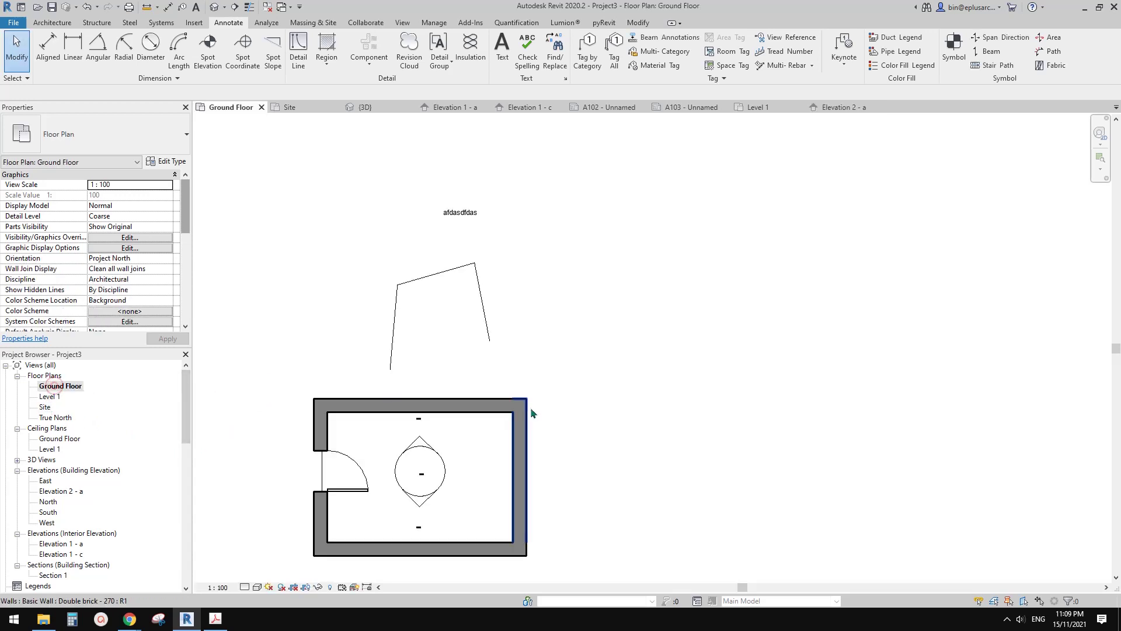
{"action": "scroll", "coordinate": [513, 331], "scroll_direction": "down", "scroll_amount": 2}
{"action": "middle_click_drag", "start_coordinate": [486, 401], "coordinate": [472, 333]}
{"action": "scroll", "coordinate": [472, 332], "scroll_direction": "down", "scroll_amount": 1}
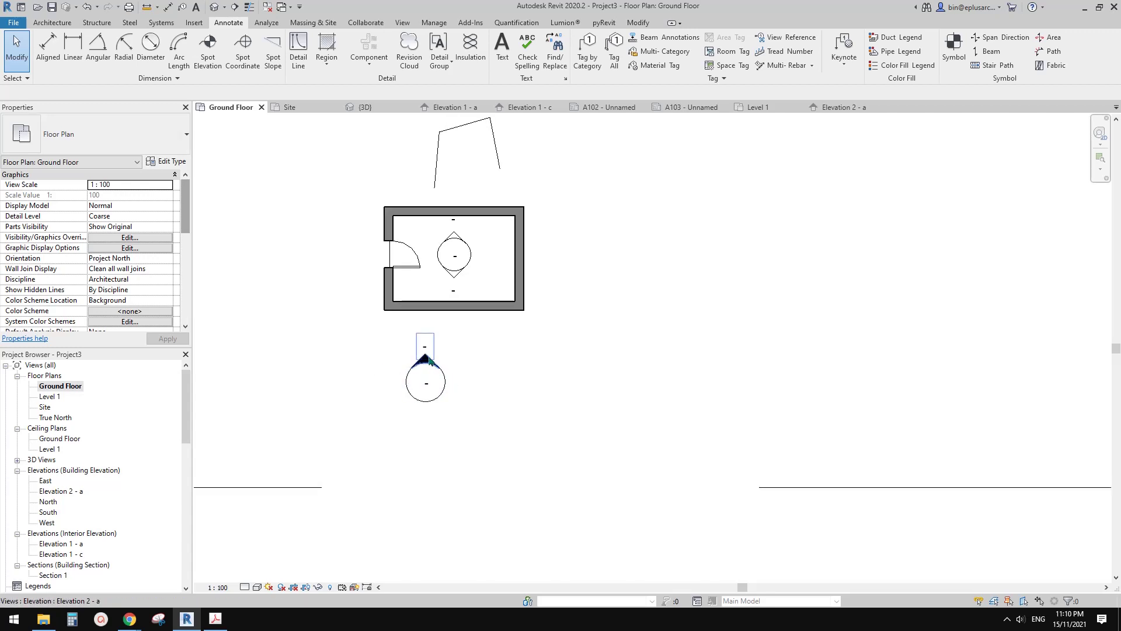
Try to copy only the view arrow of the building elevation marker below the building
{"action": "left_click_drag", "start_coordinate": [429, 360], "coordinate": [500, 405]}
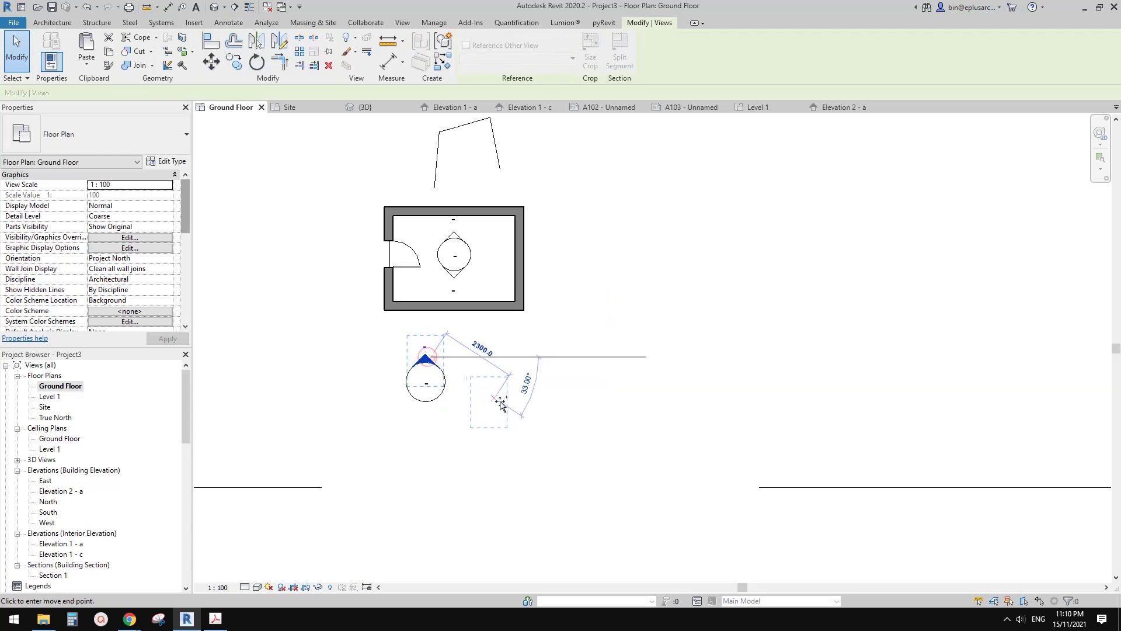
{"action": "left_click", "coordinate": [525, 415]}
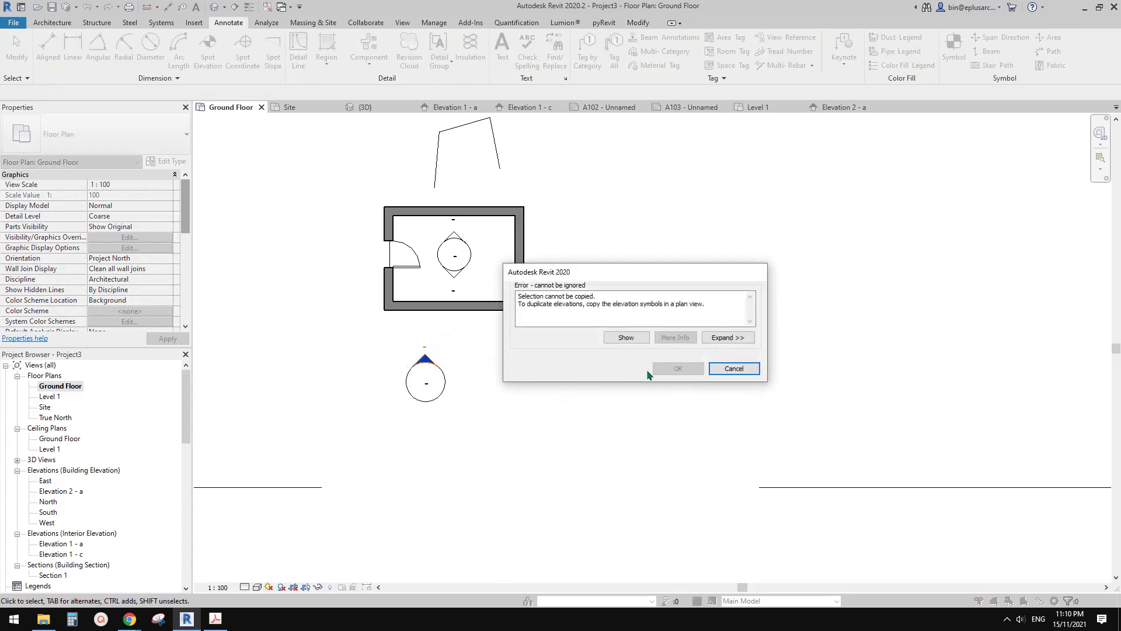
{"action": "key", "text": "Escape"}
Copy the whole elevation marker to a spot below and to the right of the original
{"action": "left_click", "coordinate": [429, 382]}
{"action": "key", "text": "c"}
{"action": "key", "text": "o"}
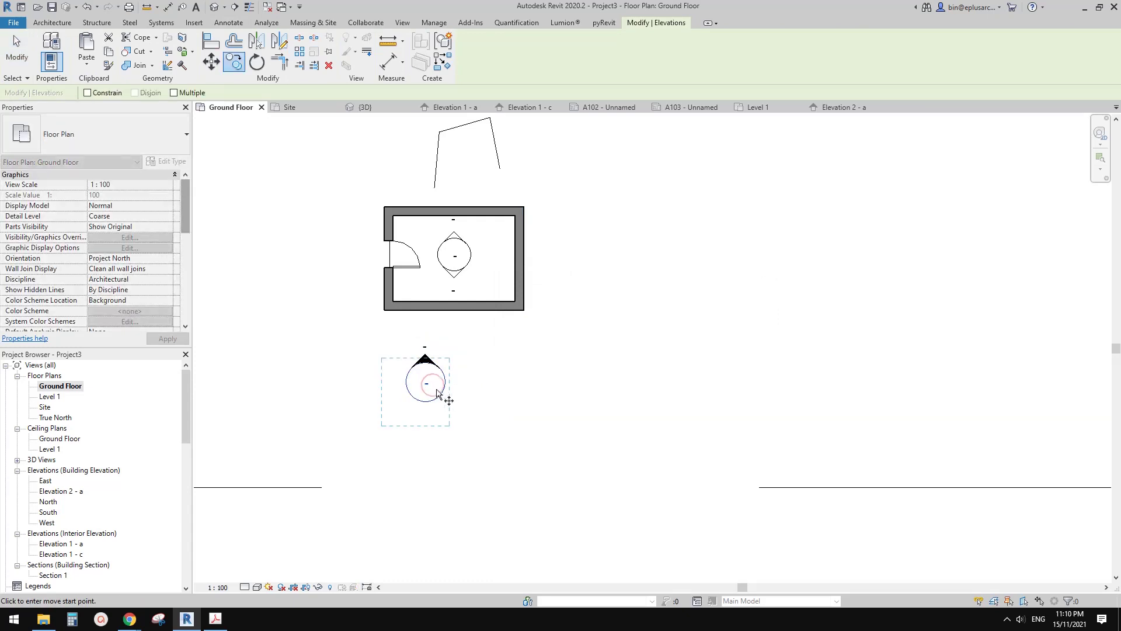
{"action": "left_click", "coordinate": [438, 391]}
{"action": "left_click", "coordinate": [538, 437]}
{"action": "key", "text": "Escape"}
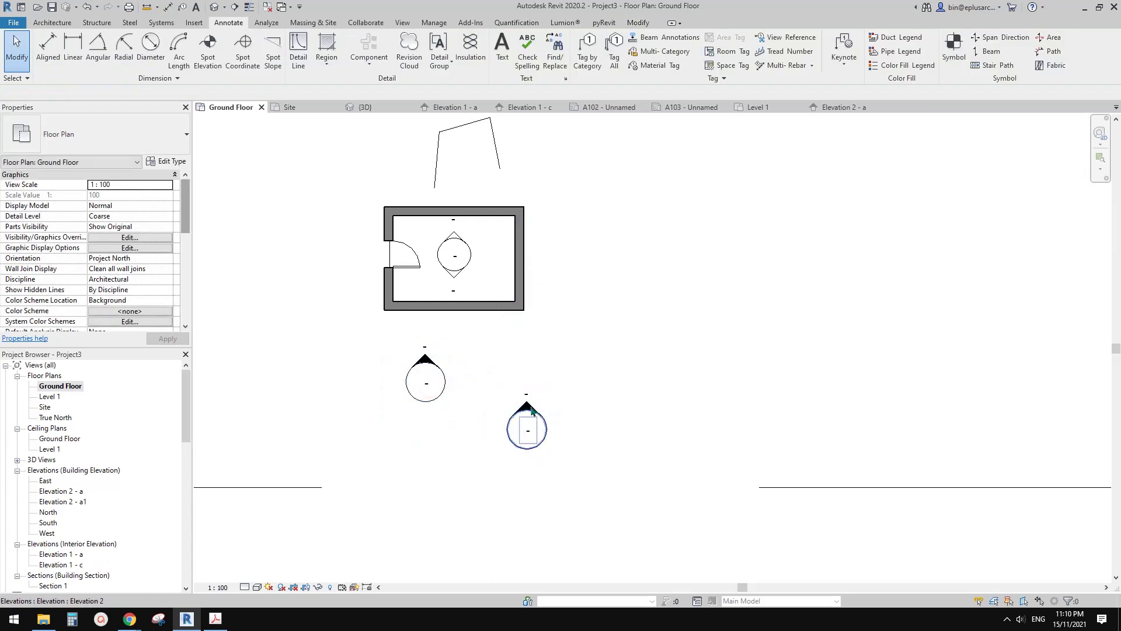
Adjust the copied elevation's view width to start just outside the building's left wall and extend farther beyond its right side
{"action": "left_click", "coordinate": [532, 410]}
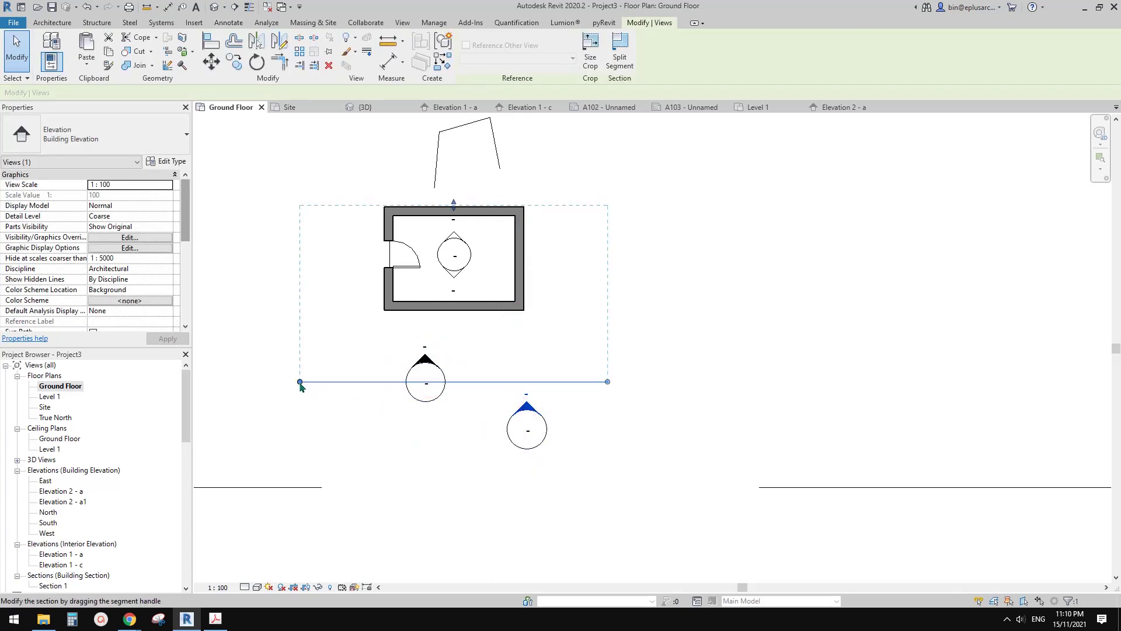
{"action": "left_click_drag", "start_coordinate": [300, 386], "coordinate": [380, 382]}
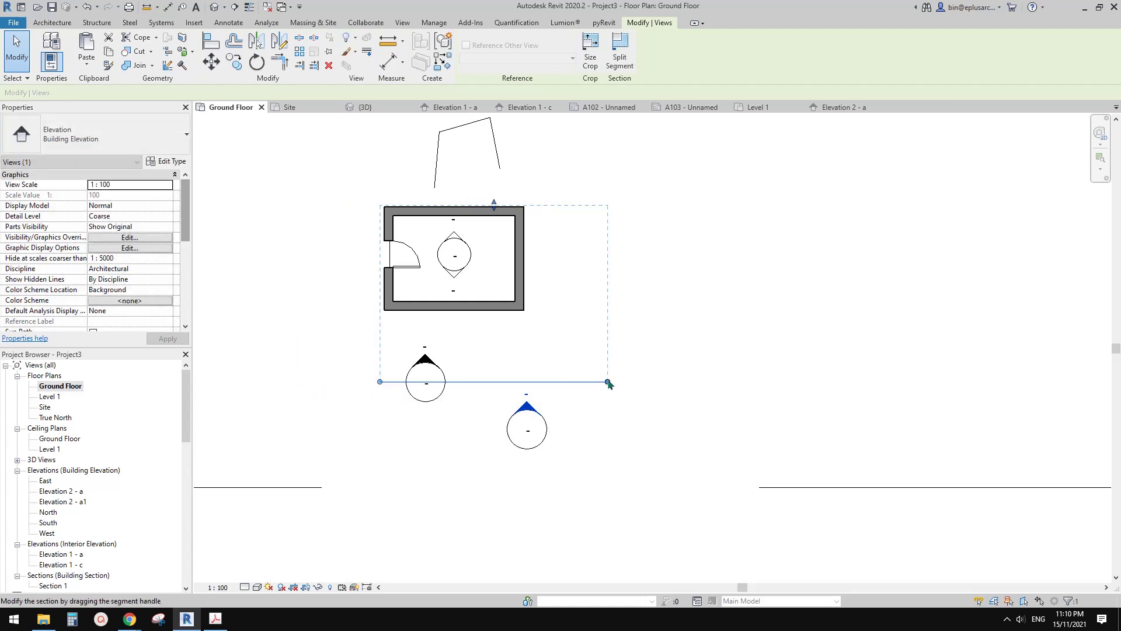
{"action": "left_click_drag", "start_coordinate": [608, 383], "coordinate": [671, 382]}
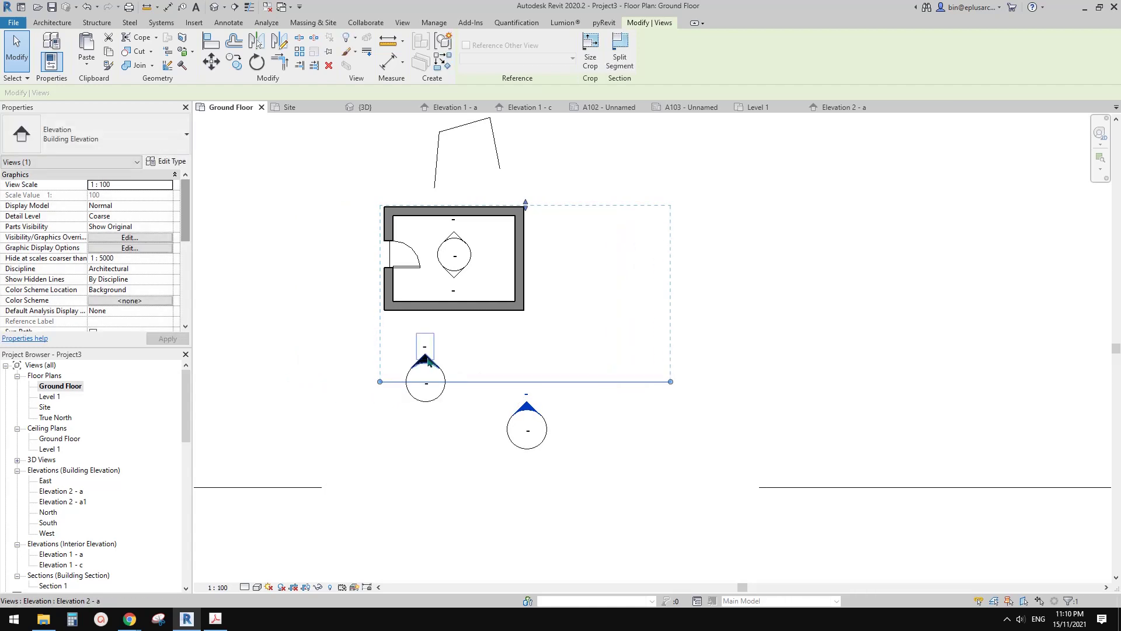
Narrow the original elevation's view width so its right edge cuts through the room short of the right wall
{"action": "key", "text": "Tab"}
{"action": "key", "text": "Tab"}
{"action": "key", "text": "Tab"}
{"action": "key", "text": "Tab"}
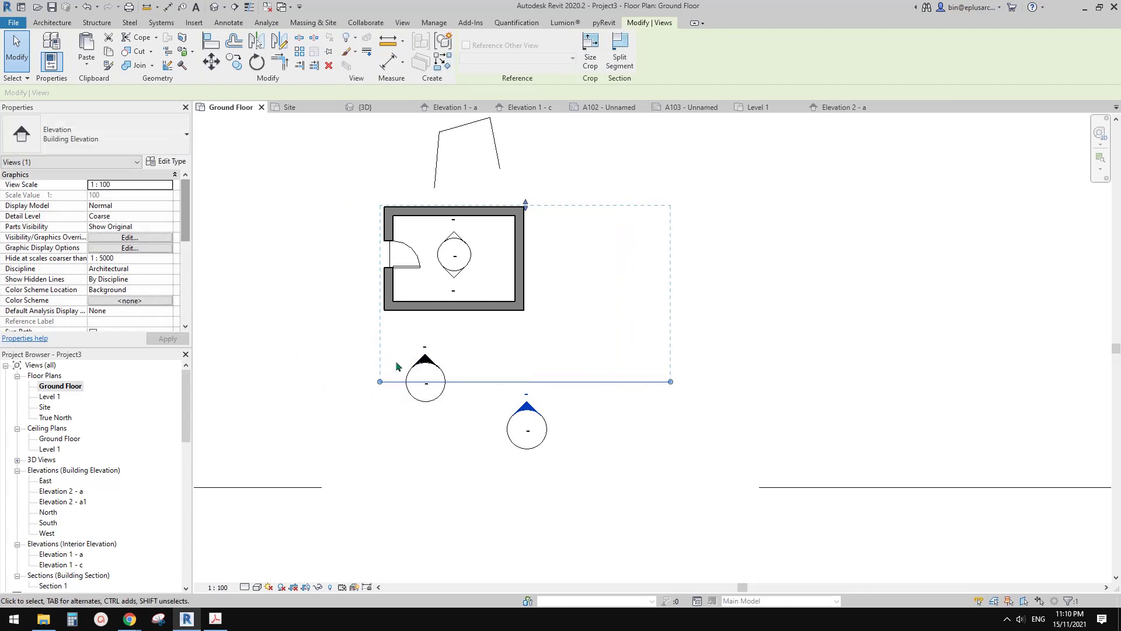
{"action": "left_click", "coordinate": [426, 362]}
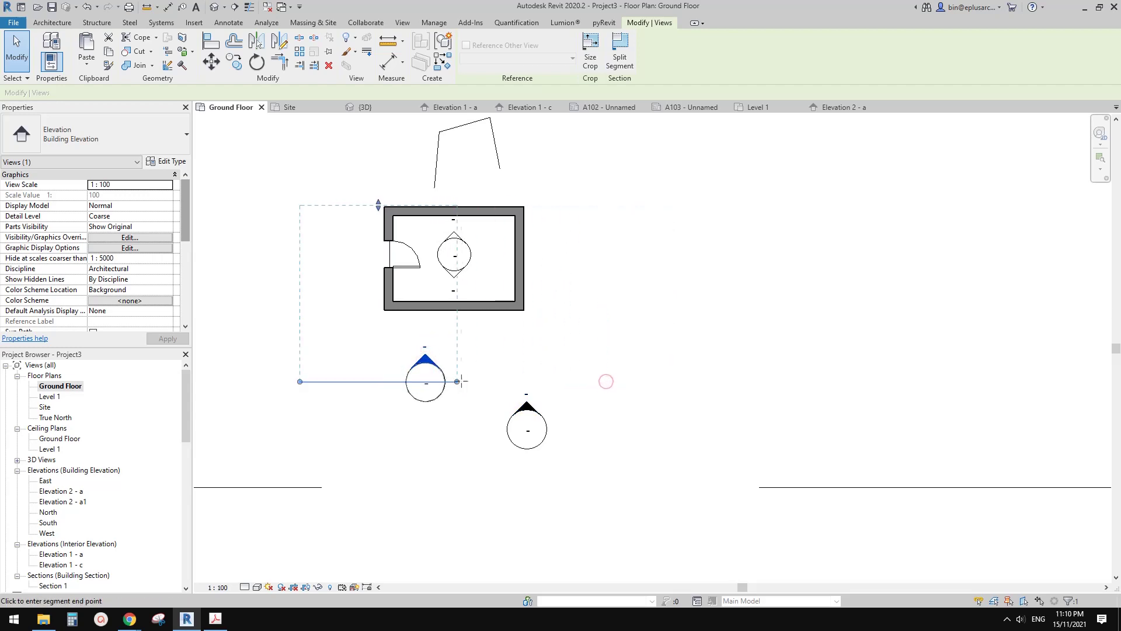
{"action": "left_click_drag", "start_coordinate": [461, 382], "coordinate": [478, 381]}
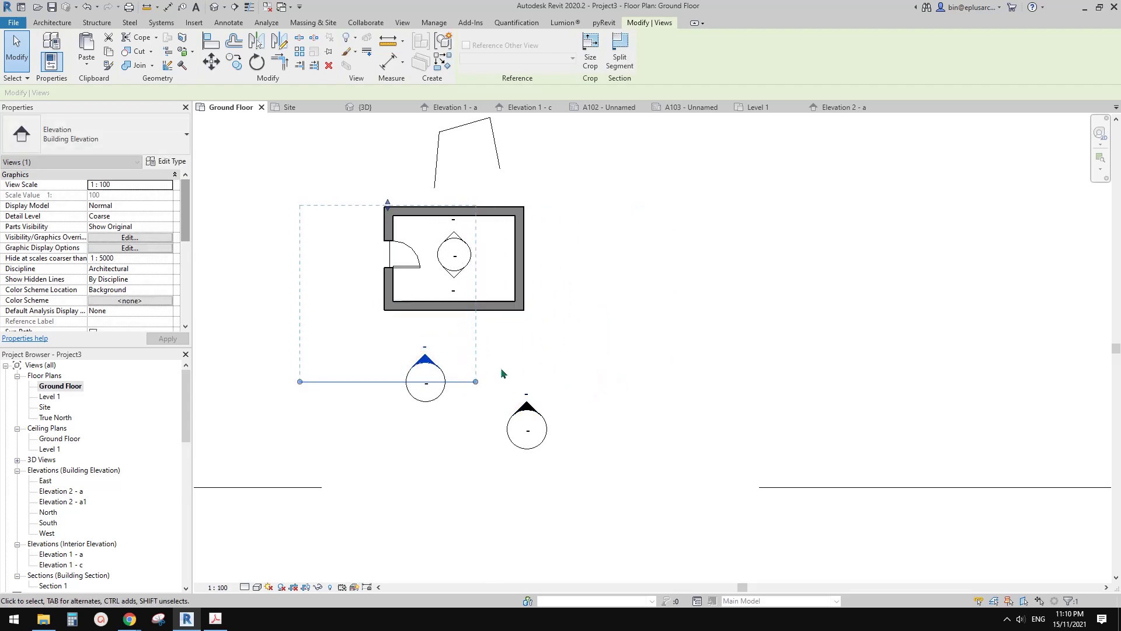
Check the copied elevation's view width against the building and close all inactive views
{"action": "left_click", "coordinate": [527, 408]}
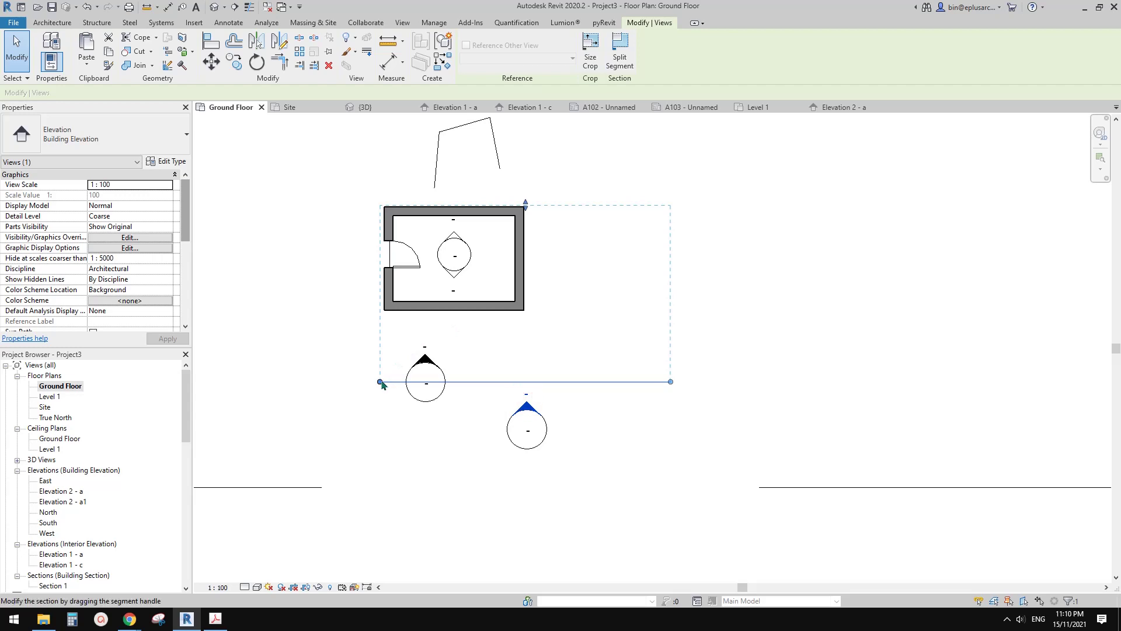
{"action": "middle_click_drag", "start_coordinate": [495, 340], "coordinate": [541, 346]}
{"action": "left_click", "coordinate": [541, 347]}
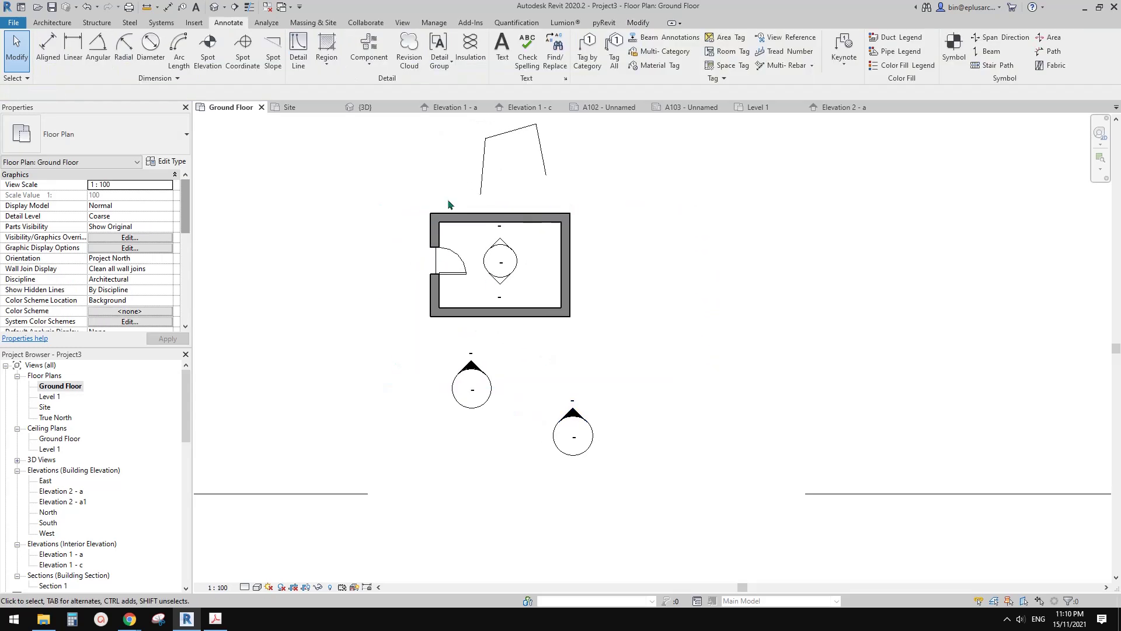
{"action": "left_click", "coordinate": [271, 12]}
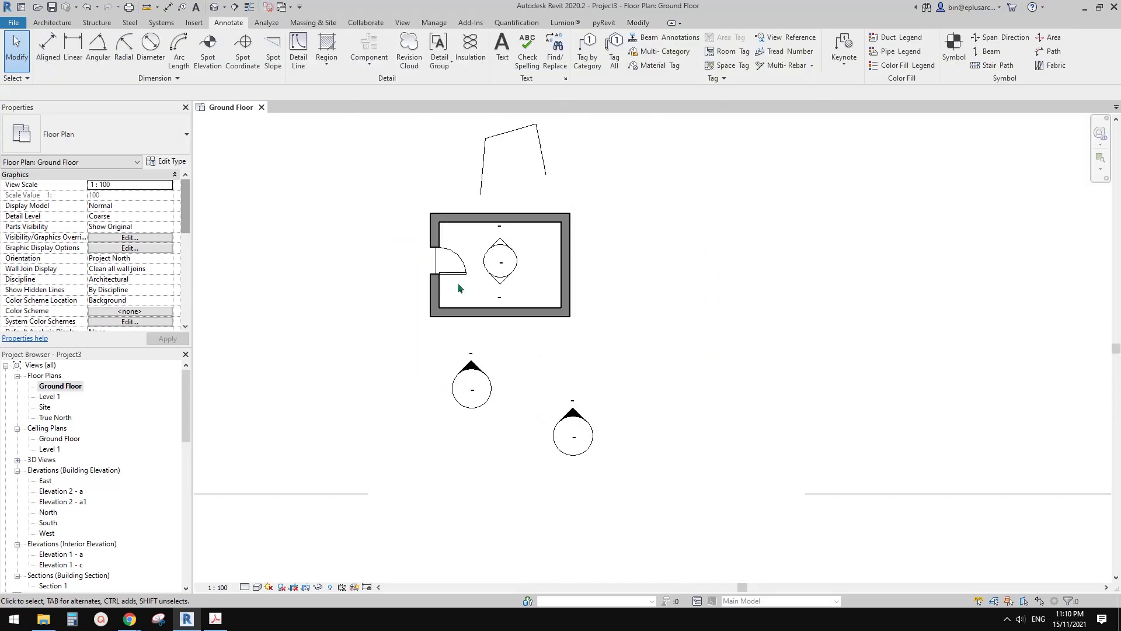
Go to the elevation view of the original marker below the building
{"action": "left_click", "coordinate": [473, 367]}
{"action": "left_click", "coordinate": [474, 367]}
{"action": "right_click", "coordinate": [472, 372]}
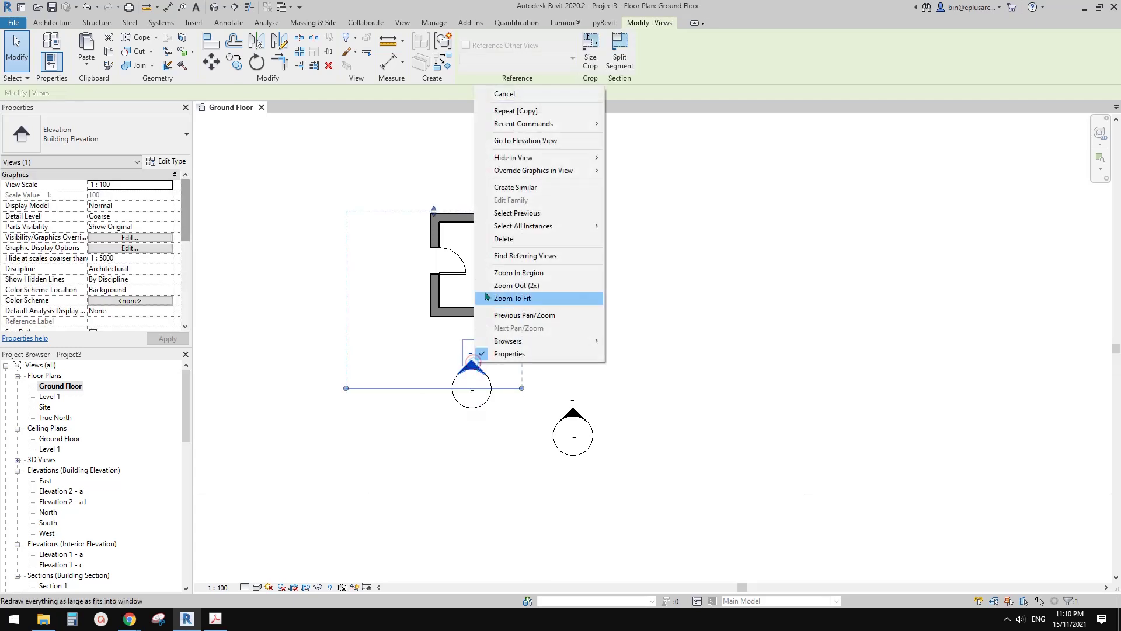
{"action": "left_click", "coordinate": [528, 141]}
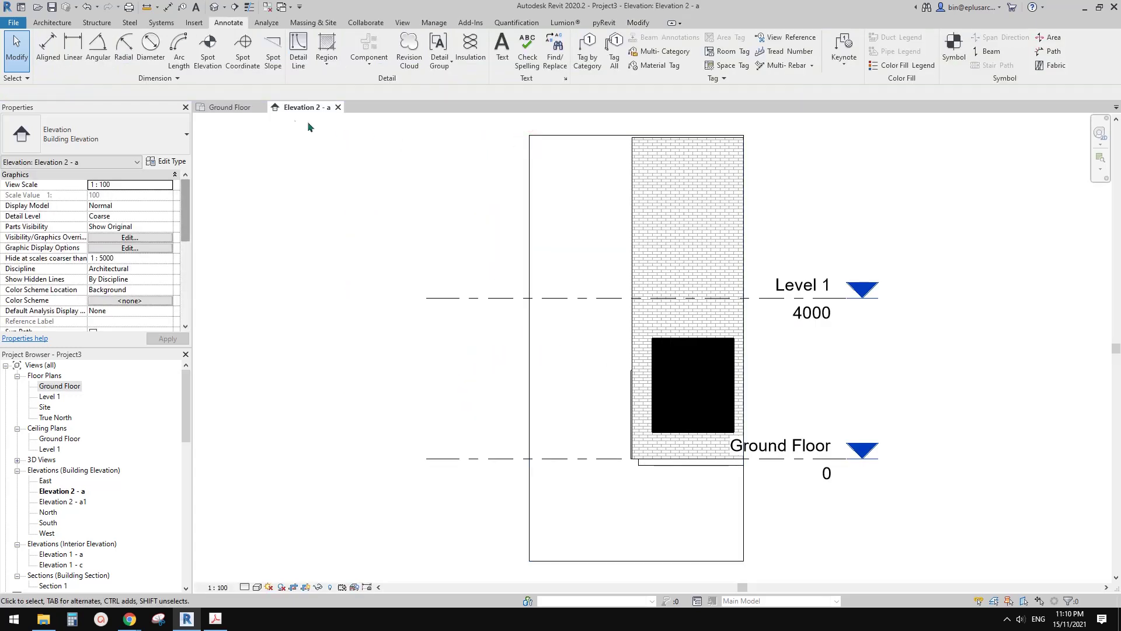
Return to the Ground Floor plan and go to the elevation view of the copied marker
{"action": "left_click", "coordinate": [238, 108]}
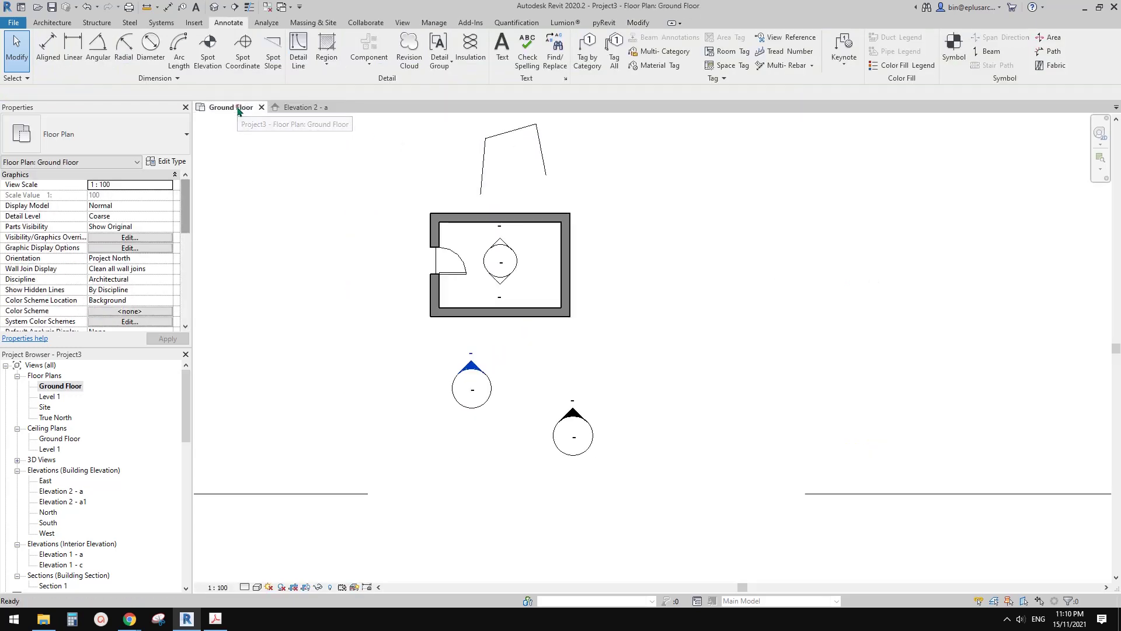
{"action": "left_click", "coordinate": [575, 414]}
{"action": "right_click", "coordinate": [576, 414]}
{"action": "left_click", "coordinate": [619, 190]}
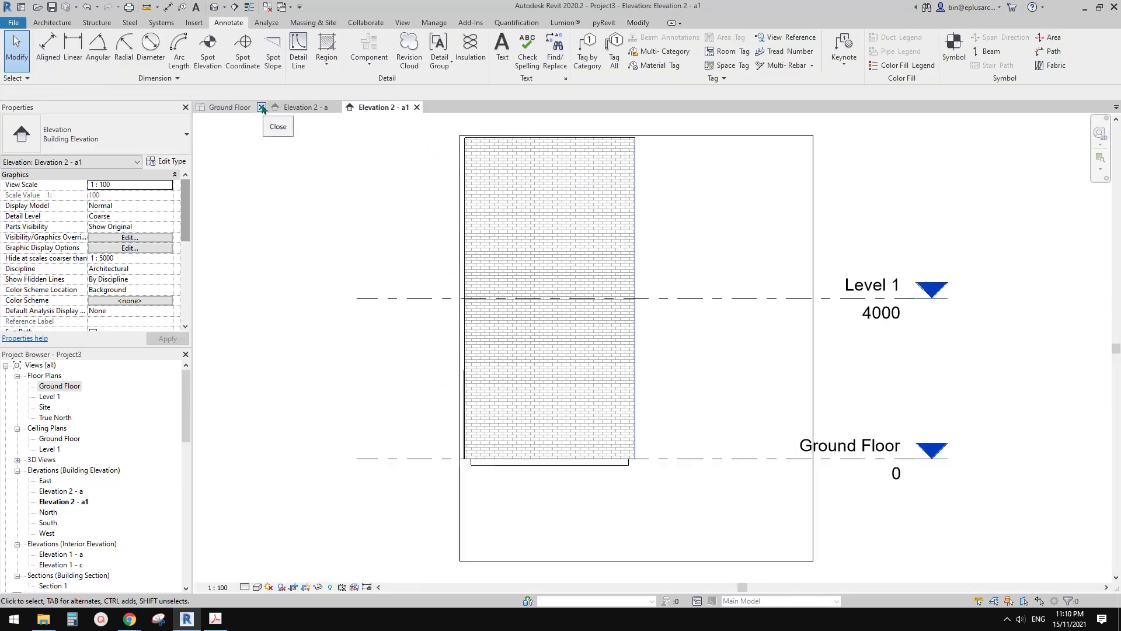
Close the Ground Floor plan and tile the two elevation views side by side
{"action": "left_click", "coordinate": [262, 107]}
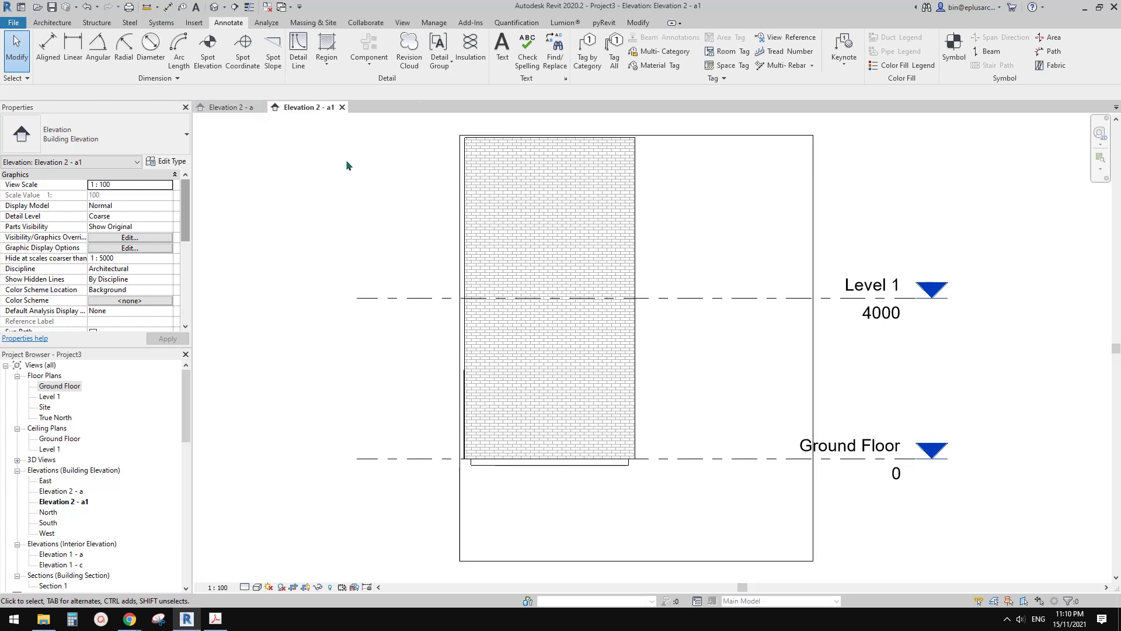
{"action": "key", "text": "w"}
{"action": "key", "text": "t"}
{"action": "scroll", "coordinate": [561, 258], "scroll_direction": "down", "scroll_amount": 2}
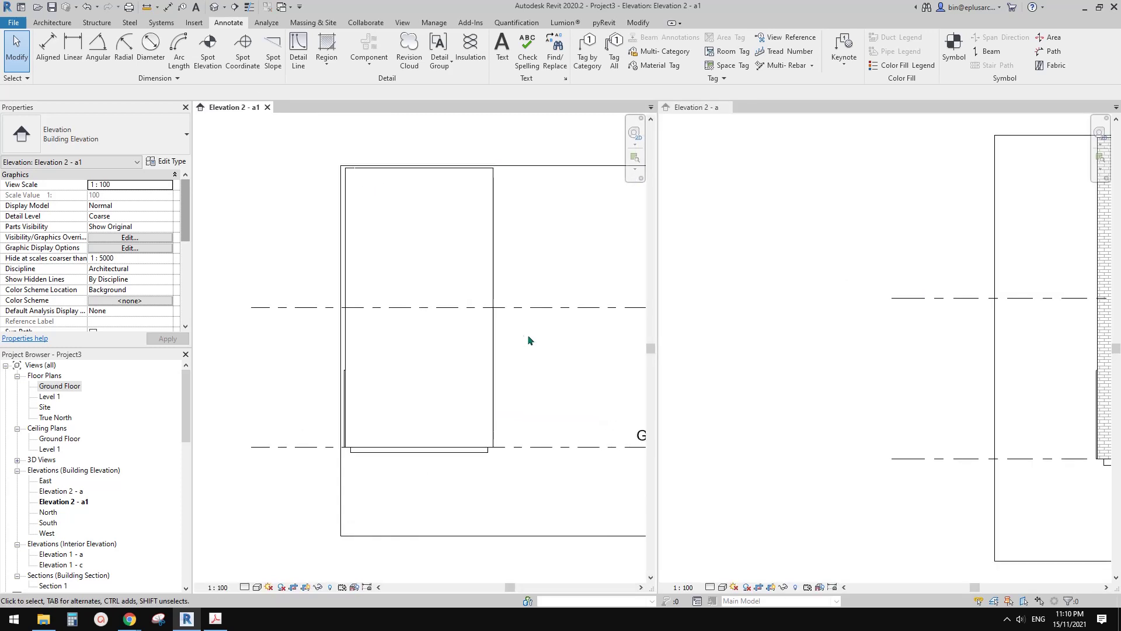
{"action": "scroll", "coordinate": [803, 348], "scroll_direction": "down", "scroll_amount": 3}
{"action": "scroll", "coordinate": [803, 348], "scroll_direction": "up", "scroll_amount": 2}
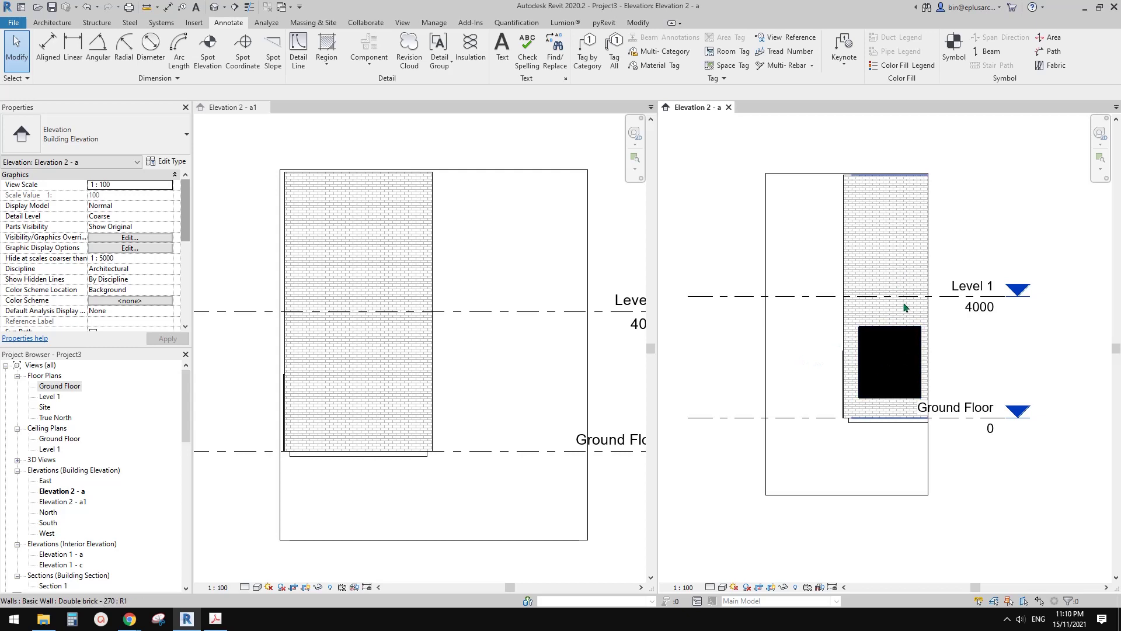
Highlight the brick wall in Elevation 2 - a to compare its position in both elevations
{"action": "left_click", "coordinate": [893, 245]}
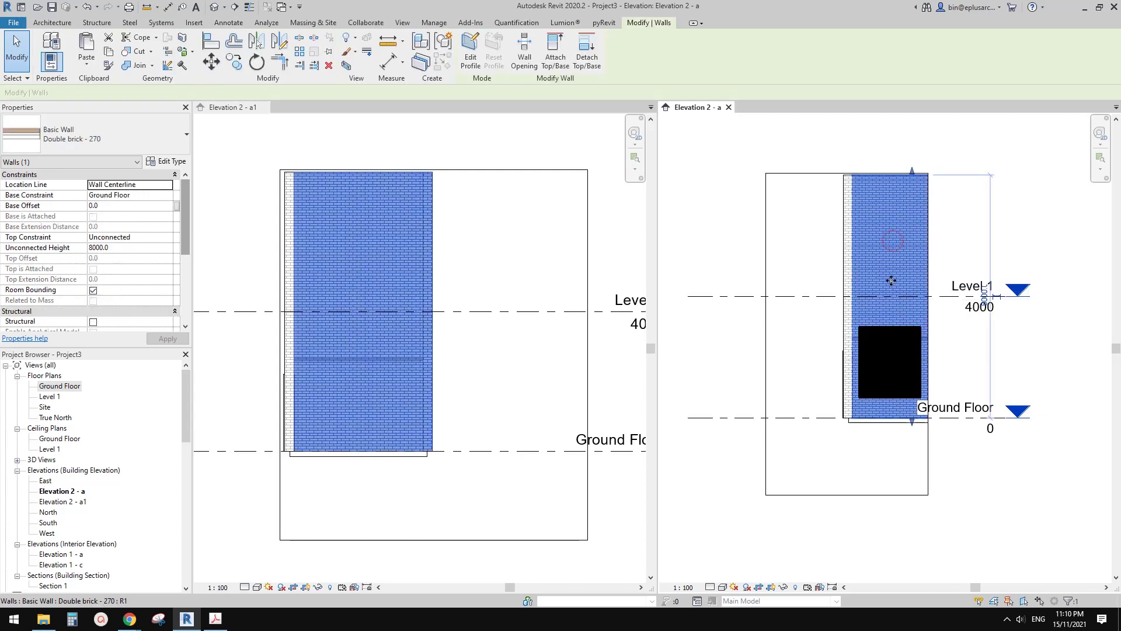
{"action": "key", "text": "Escape"}
{"action": "left_click", "coordinate": [408, 304]}
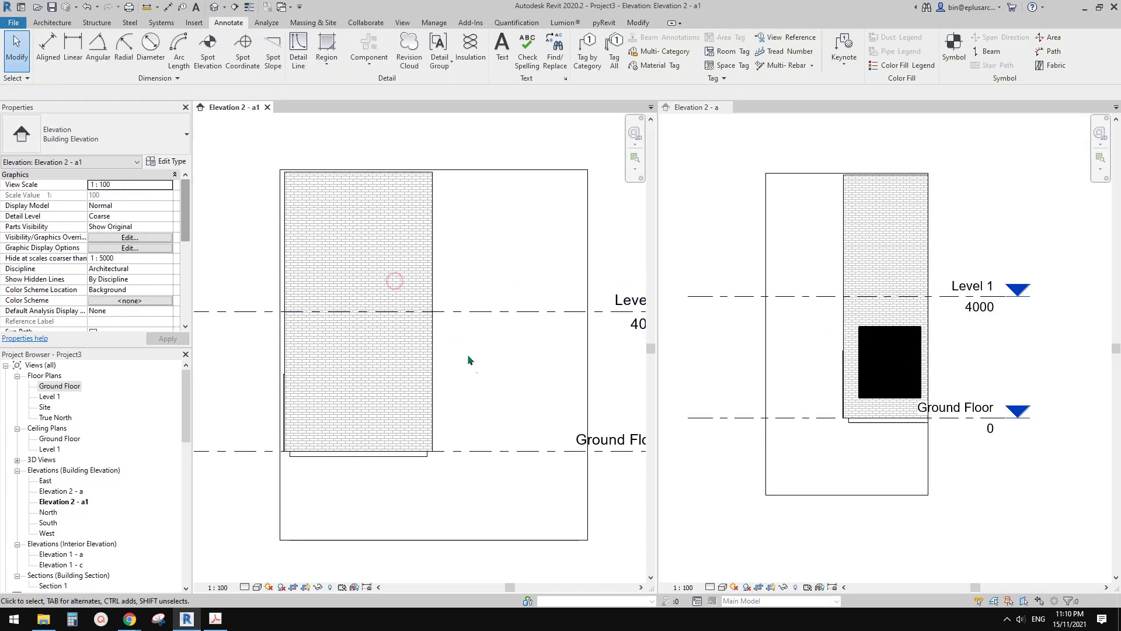
Copy the filled region from Elevation 2 - a, paste it into Elevation 2 - a1 aligned to the same place, and check the pasted region
{"action": "left_click", "coordinate": [890, 369]}
{"action": "left_click", "coordinate": [889, 370]}
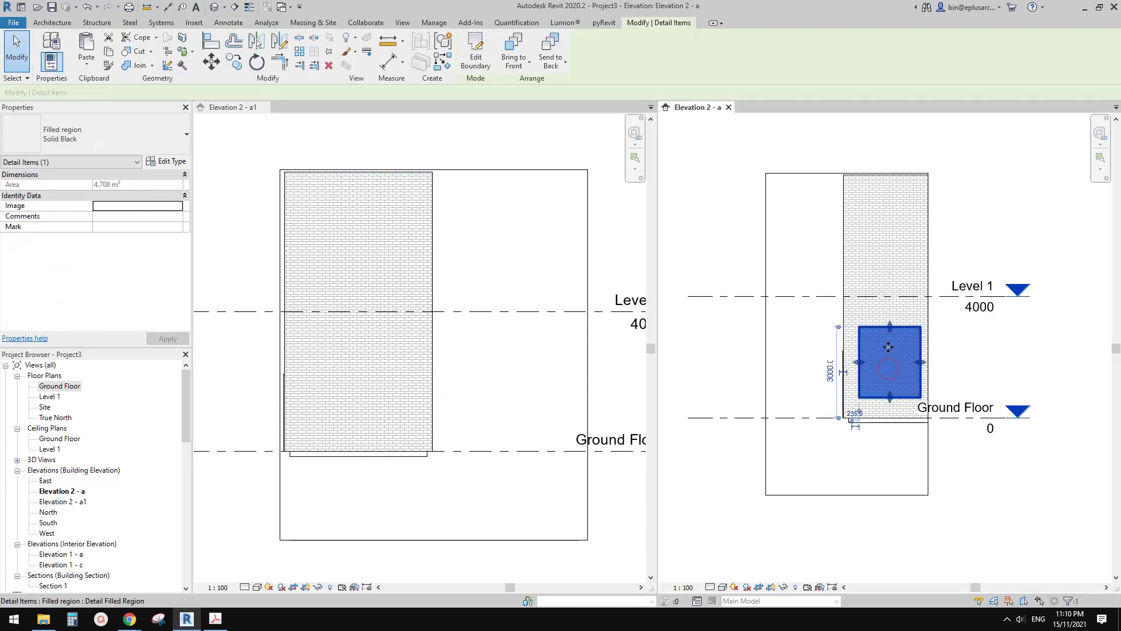
{"action": "left_click", "coordinate": [472, 262]}
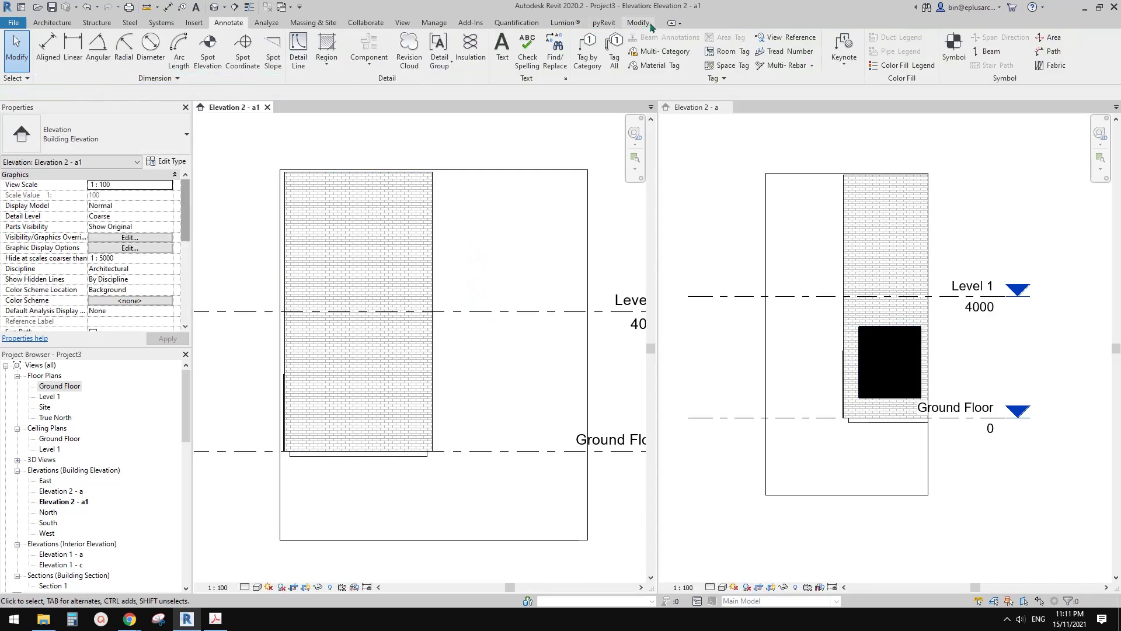
{"action": "left_click", "coordinate": [651, 25]}
{"action": "left_click", "coordinate": [87, 63]}
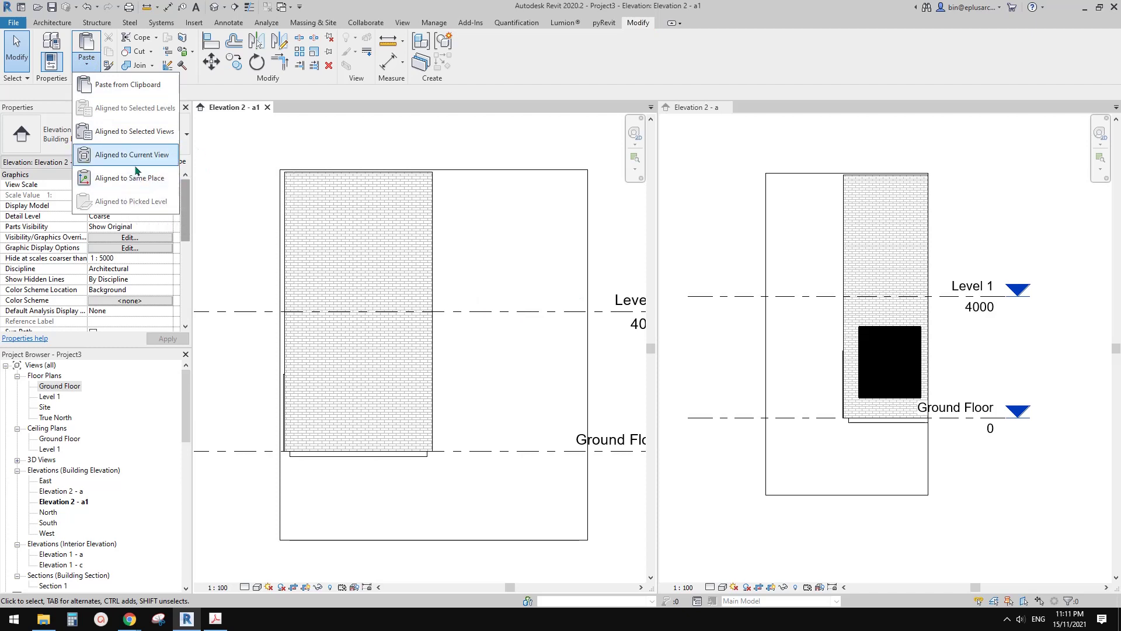
{"action": "left_click", "coordinate": [125, 177]}
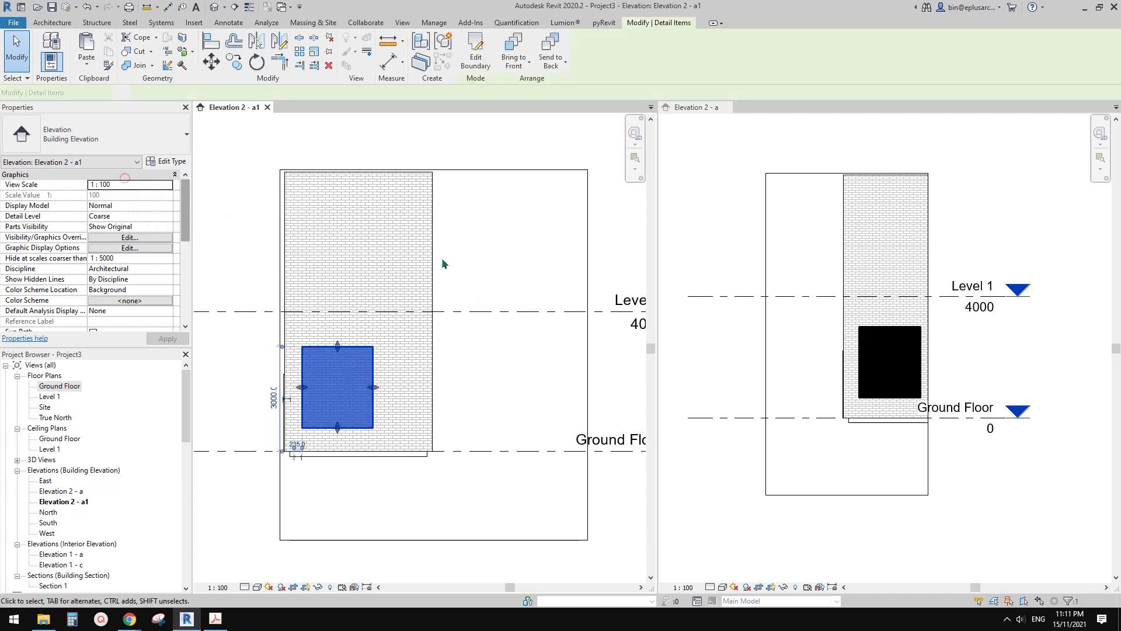
{"action": "left_click", "coordinate": [485, 377]}
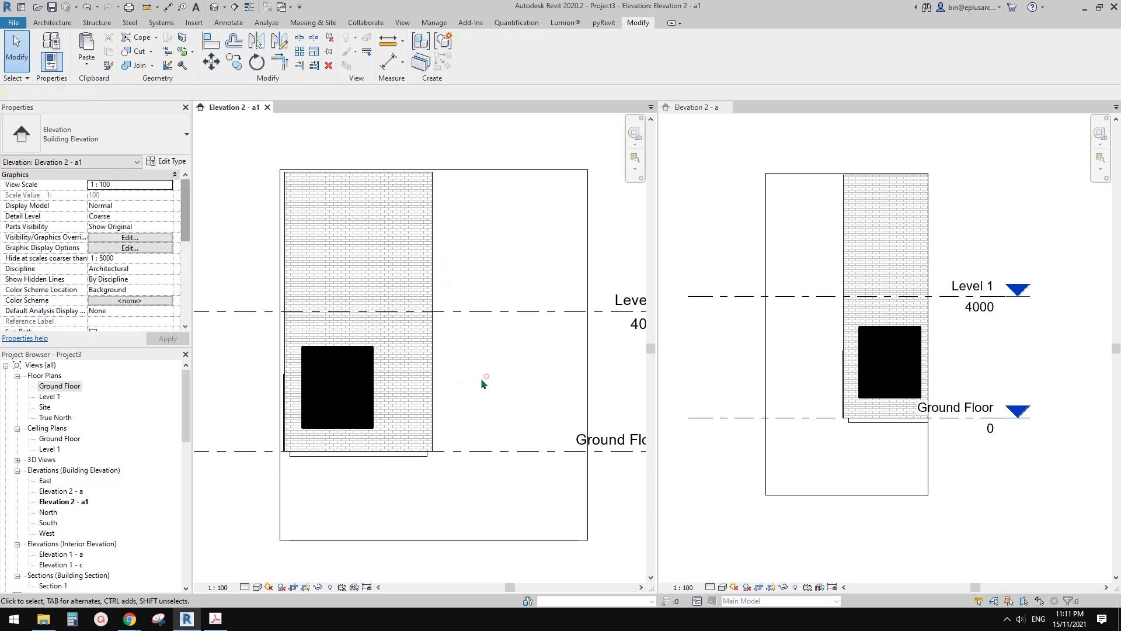
{"action": "left_click", "coordinate": [323, 380]}
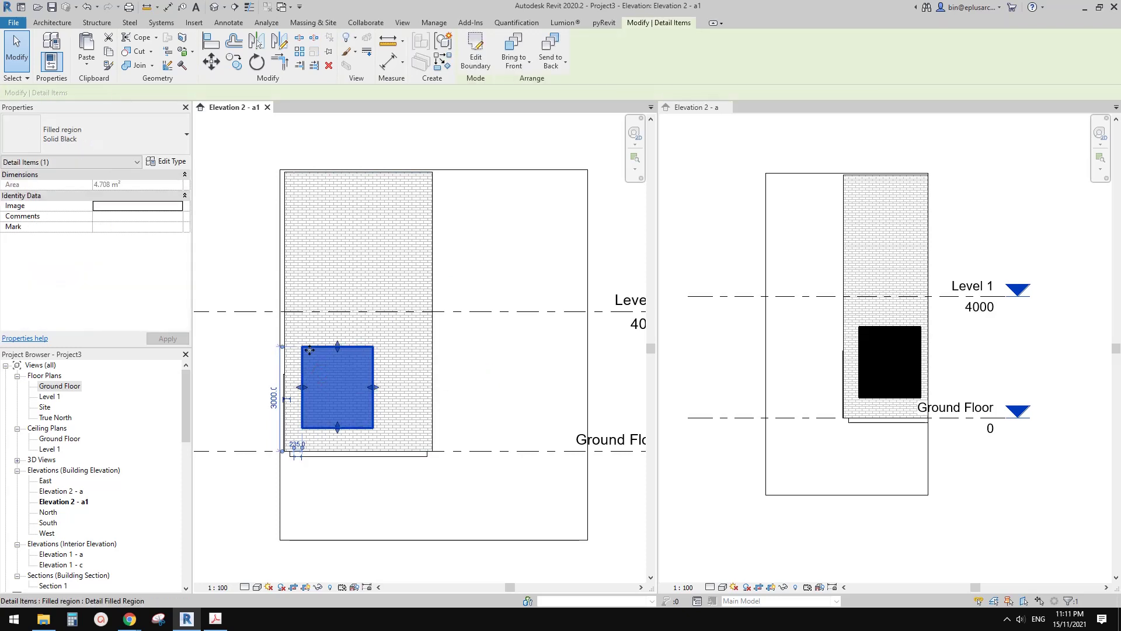
Deselect the pasted filled region and close the Elevation 2 - a view
{"action": "left_click", "coordinate": [316, 332]}
{"action": "left_click", "coordinate": [511, 347]}
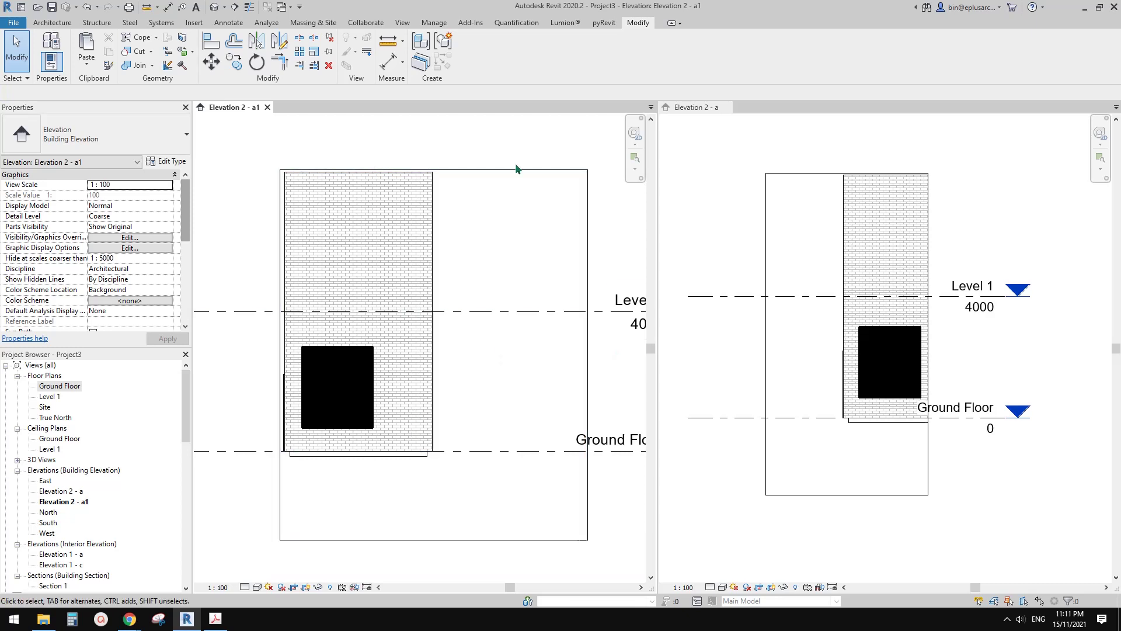
{"action": "left_click", "coordinate": [728, 107]}
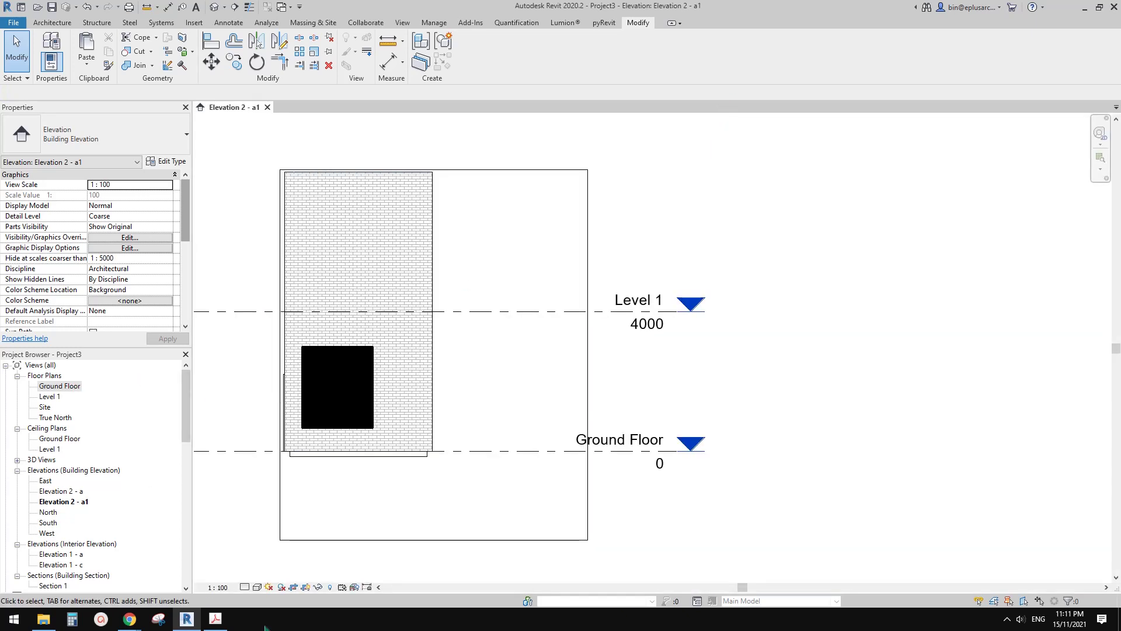
Switch to the Google Docs topic list to check the item on sketch lines and detail/model lines, and return to Revit
{"action": "mouse_move", "coordinate": [130, 619]}
{"action": "left_click", "coordinate": [212, 579]}
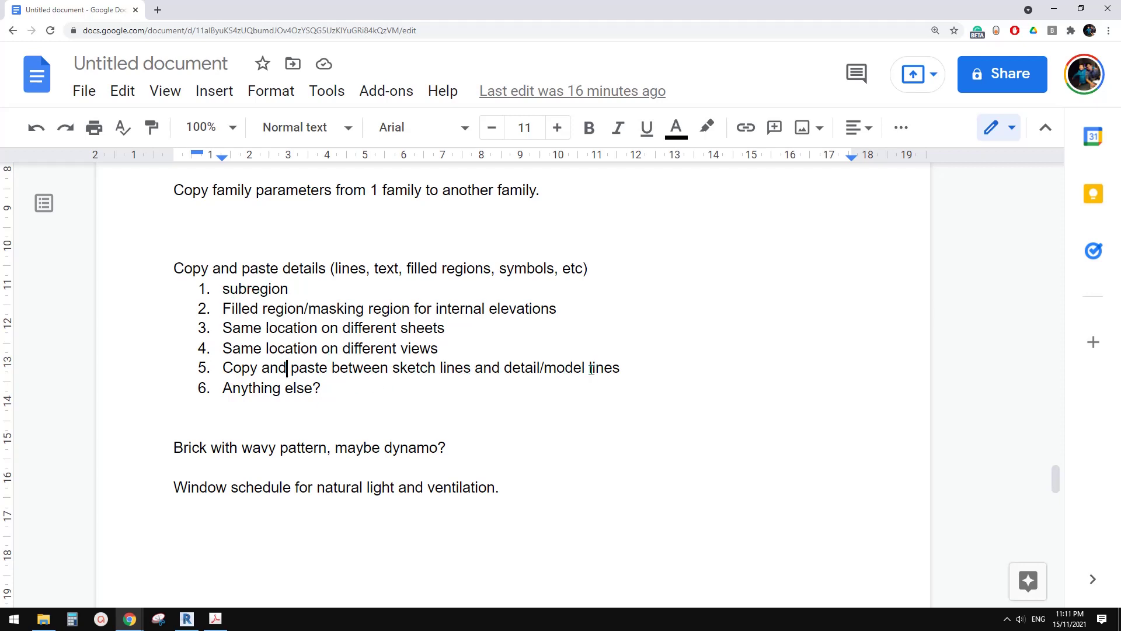
{"action": "left_click", "coordinate": [187, 621]}
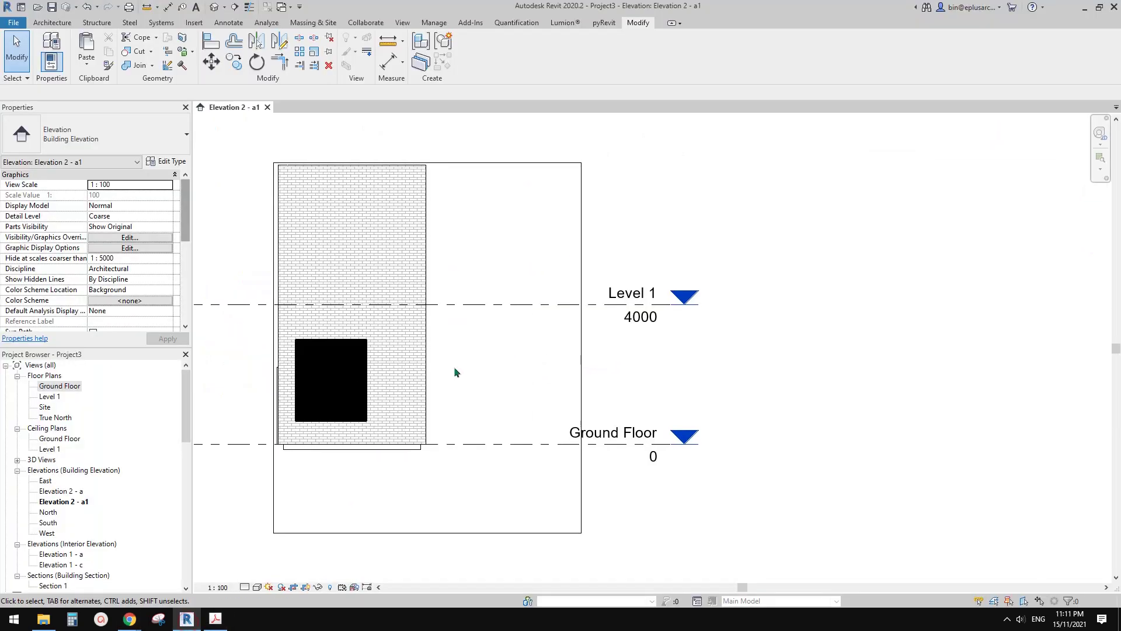
Create a second Solid Black filled region over the brick wall, bounded by a freeform spline closed with a straight line
{"action": "scroll", "coordinate": [399, 351], "scroll_direction": "up", "scroll_amount": 4}
{"action": "mouse_move", "coordinate": [455, 352]}
{"action": "middle_mouse_down"}
{"action": "mouse_move", "coordinate": [474, 345]}
{"action": "mouse_move", "coordinate": [449, 363]}
{"action": "middle_mouse_up"}
{"action": "left_click", "coordinate": [443, 343]}
{"action": "scroll", "coordinate": [449, 354], "scroll_direction": "down", "scroll_amount": 3}
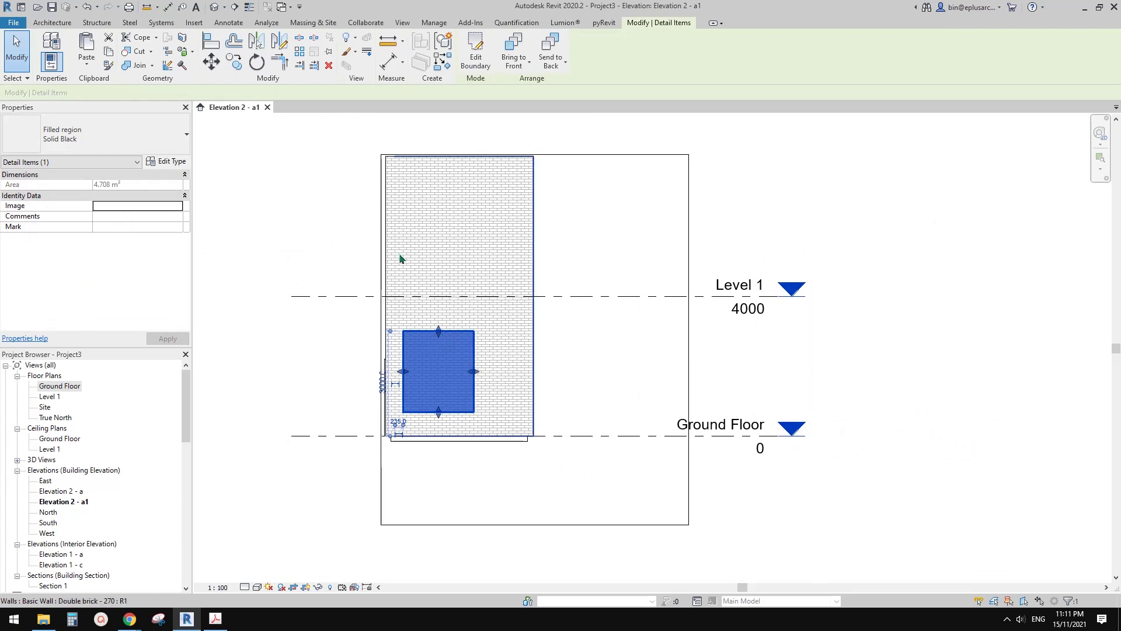
{"action": "scroll", "coordinate": [431, 267], "scroll_direction": "up", "scroll_amount": 1}
{"action": "middle_click_drag", "start_coordinate": [431, 267], "coordinate": [485, 280]}
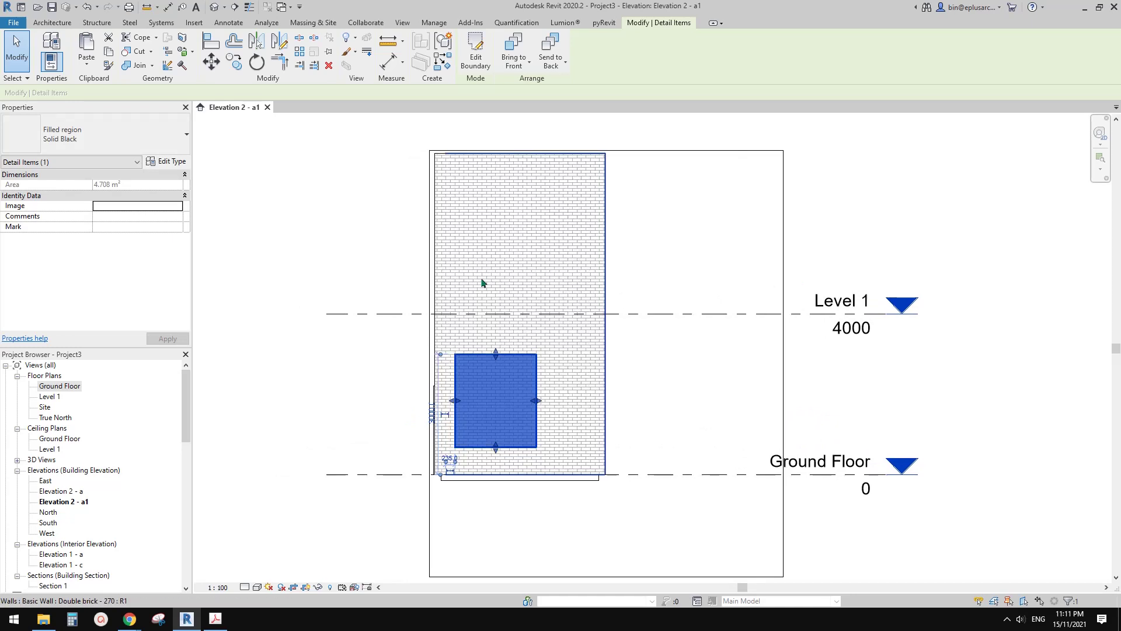
{"action": "double_click", "coordinate": [515, 366]}
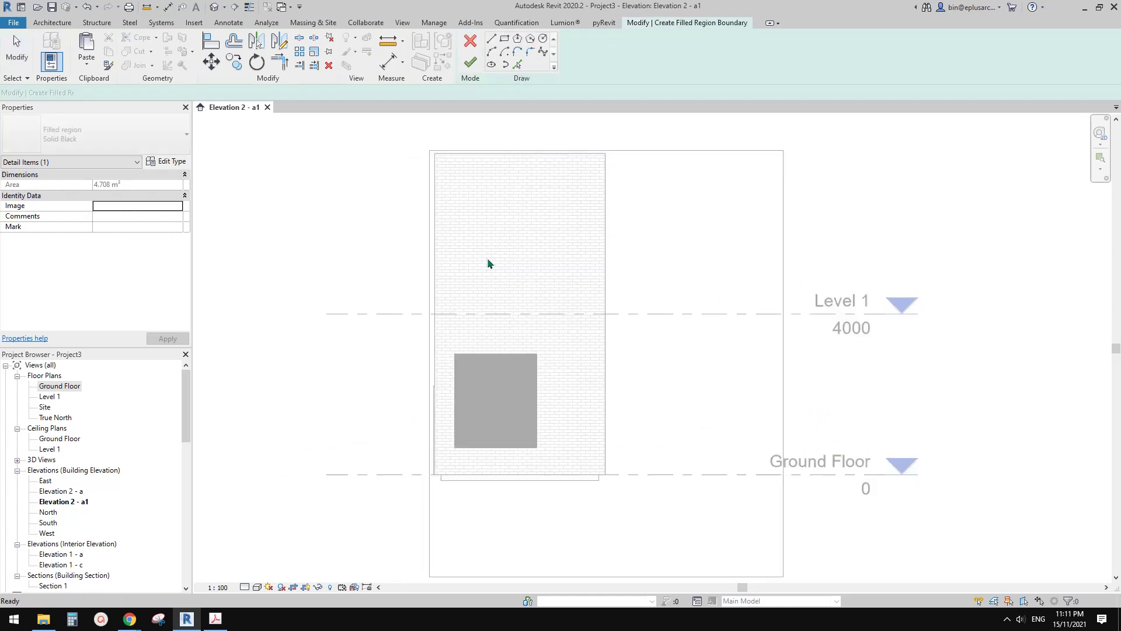
{"action": "left_click", "coordinate": [482, 281]}
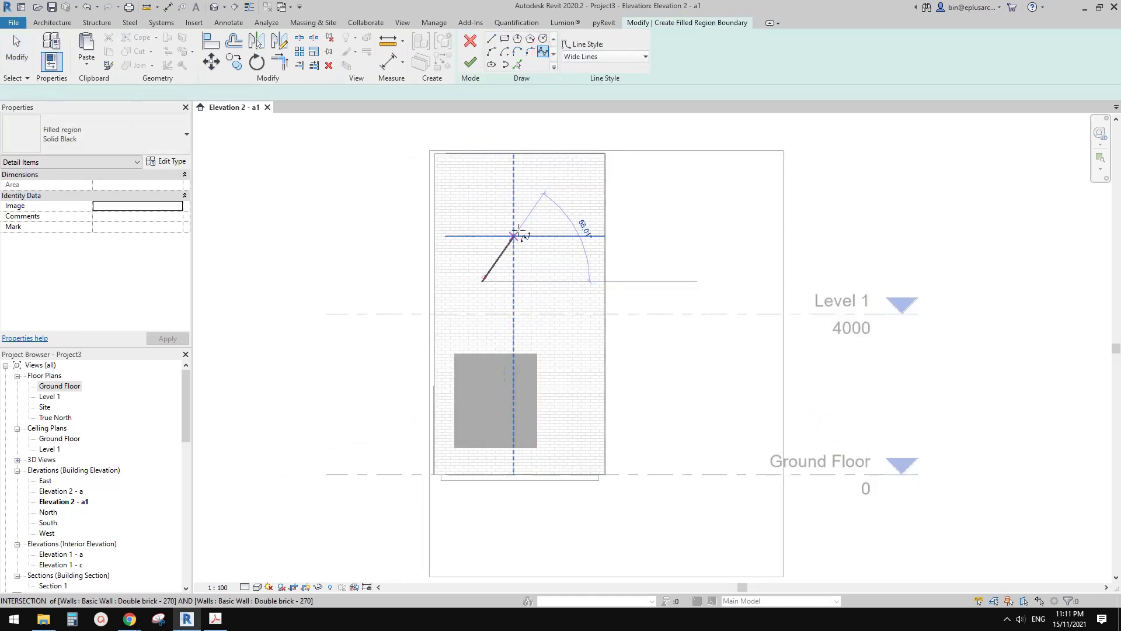
{"action": "left_click", "coordinate": [518, 231]}
{"action": "left_click", "coordinate": [559, 255]}
{"action": "left_click", "coordinate": [562, 304]}
{"action": "left_click", "coordinate": [522, 285]}
{"action": "left_click", "coordinate": [495, 325]}
{"action": "left_click", "coordinate": [559, 340]}
{"action": "left_click", "coordinate": [558, 369]}
{"action": "left_click", "coordinate": [519, 392]}
{"action": "left_click", "coordinate": [477, 369]}
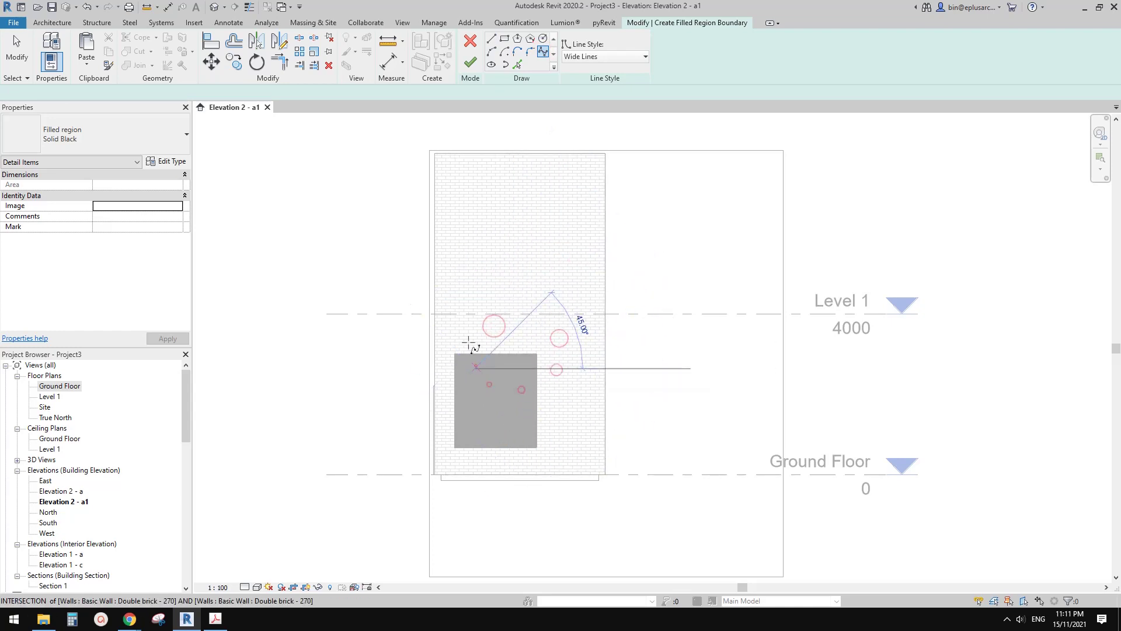
{"action": "left_click", "coordinate": [470, 336]}
{"action": "left_click", "coordinate": [455, 306]}
{"action": "left_click", "coordinate": [470, 296]}
{"action": "left_click", "coordinate": [455, 250]}
{"action": "left_click", "coordinate": [471, 233]}
{"action": "left_click", "coordinate": [474, 238]}
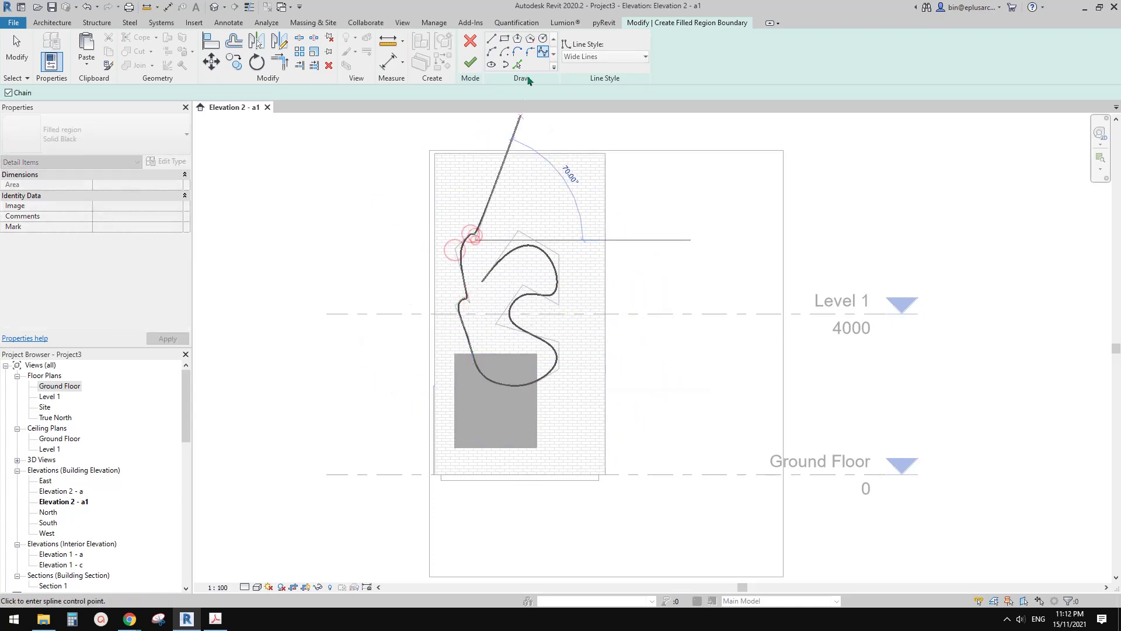
{"action": "left_click", "coordinate": [491, 39]}
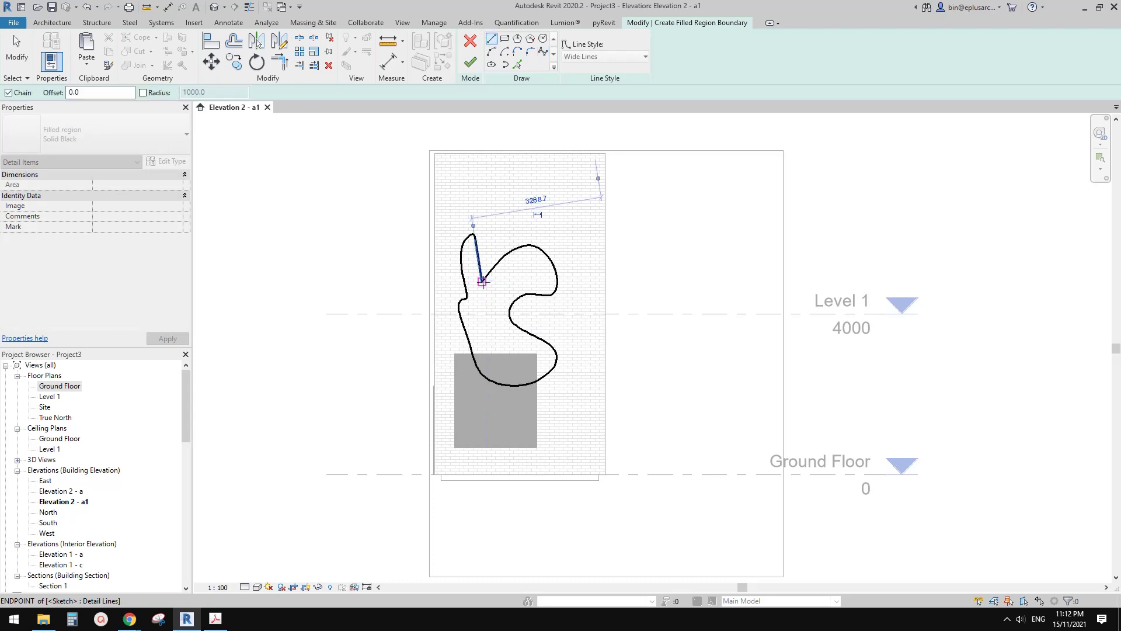
{"action": "left_click", "coordinate": [470, 61]}
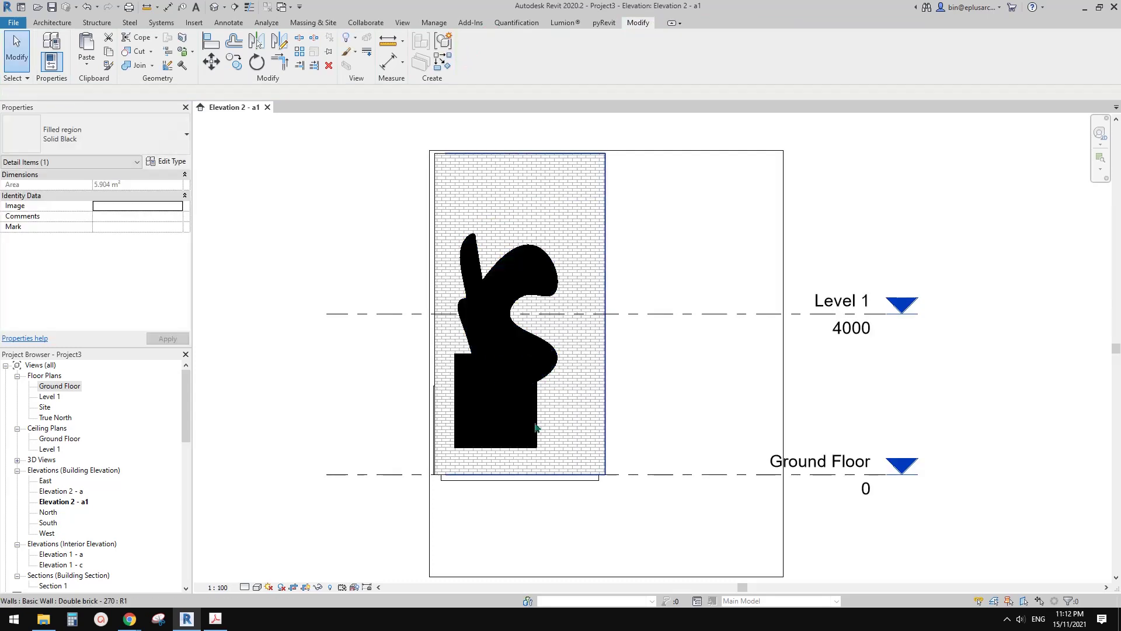
Delete the rectangular filled region in Elevation 2 - a1, keeping the freeform one
{"action": "left_click", "coordinate": [488, 395]}
{"action": "key", "text": "Delete"}
{"action": "scroll", "coordinate": [524, 406], "scroll_direction": "up", "scroll_amount": 1}
{"action": "middle_click_drag", "start_coordinate": [523, 407], "coordinate": [568, 409]}
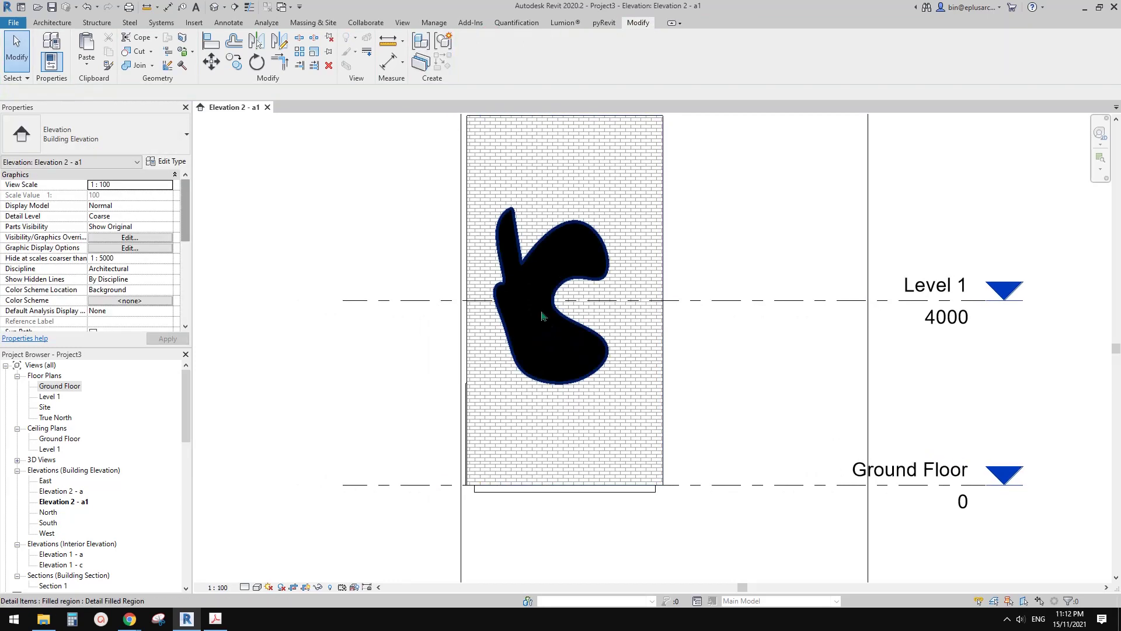
{"action": "left_click", "coordinate": [538, 303]}
{"action": "middle_click_drag", "start_coordinate": [558, 325], "coordinate": [554, 364]}
{"action": "scroll", "coordinate": [558, 336], "scroll_direction": "up", "scroll_amount": 3}
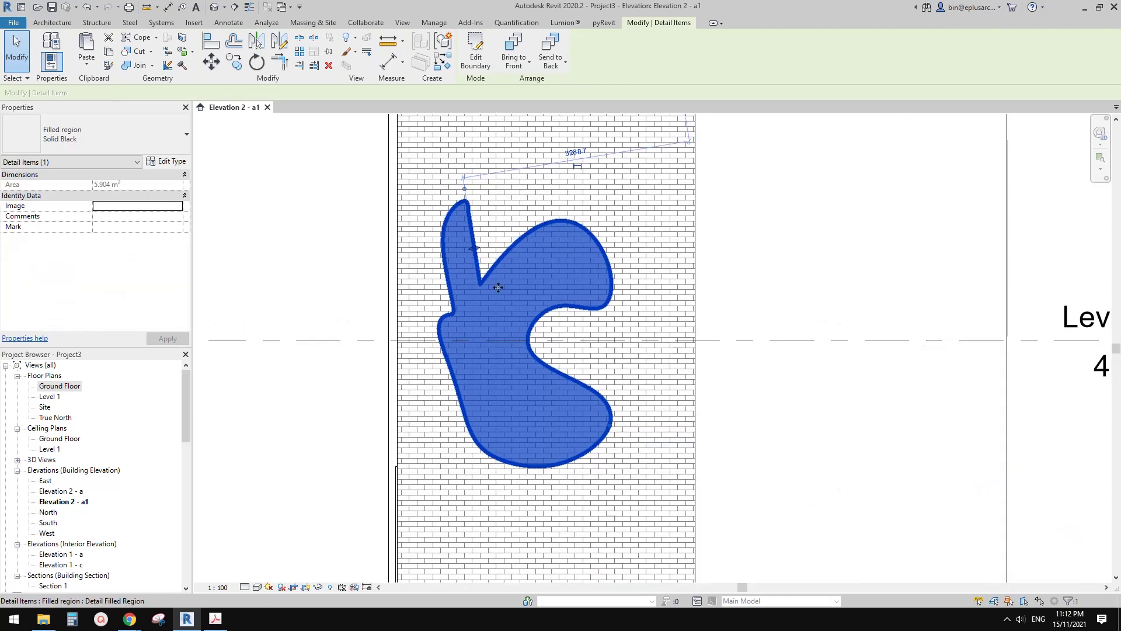
{"action": "middle_click_drag", "start_coordinate": [535, 300], "coordinate": [548, 304]}
{"action": "scroll", "coordinate": [562, 300], "scroll_direction": "down", "scroll_amount": 1}
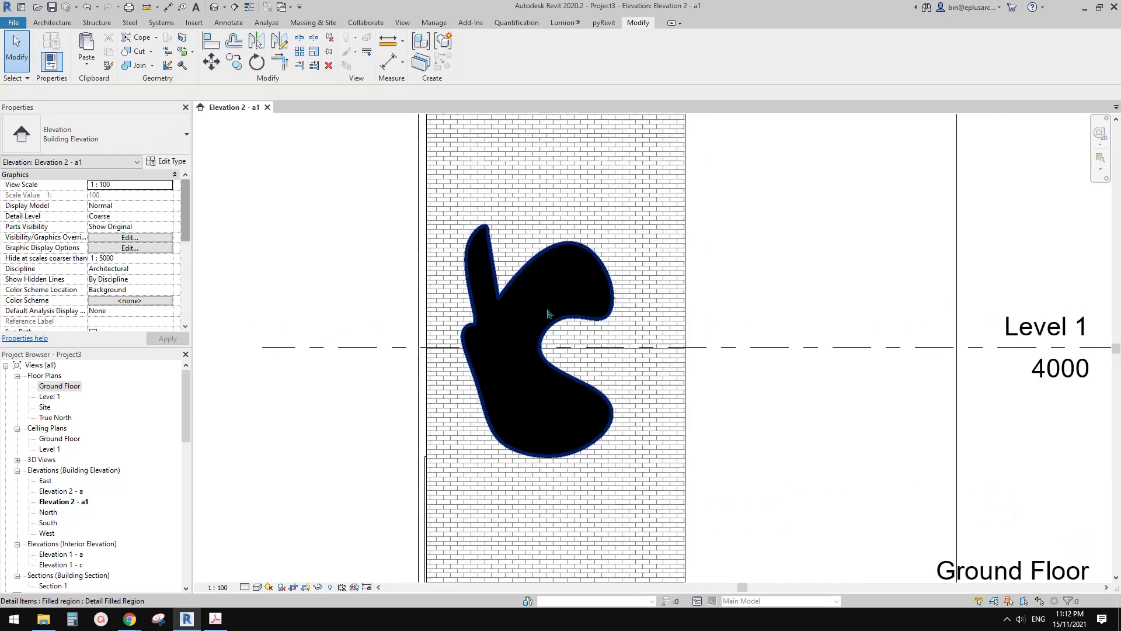
{"action": "left_click", "coordinate": [546, 311]}
{"action": "scroll", "coordinate": [555, 309], "scroll_direction": "down", "scroll_amount": 1}
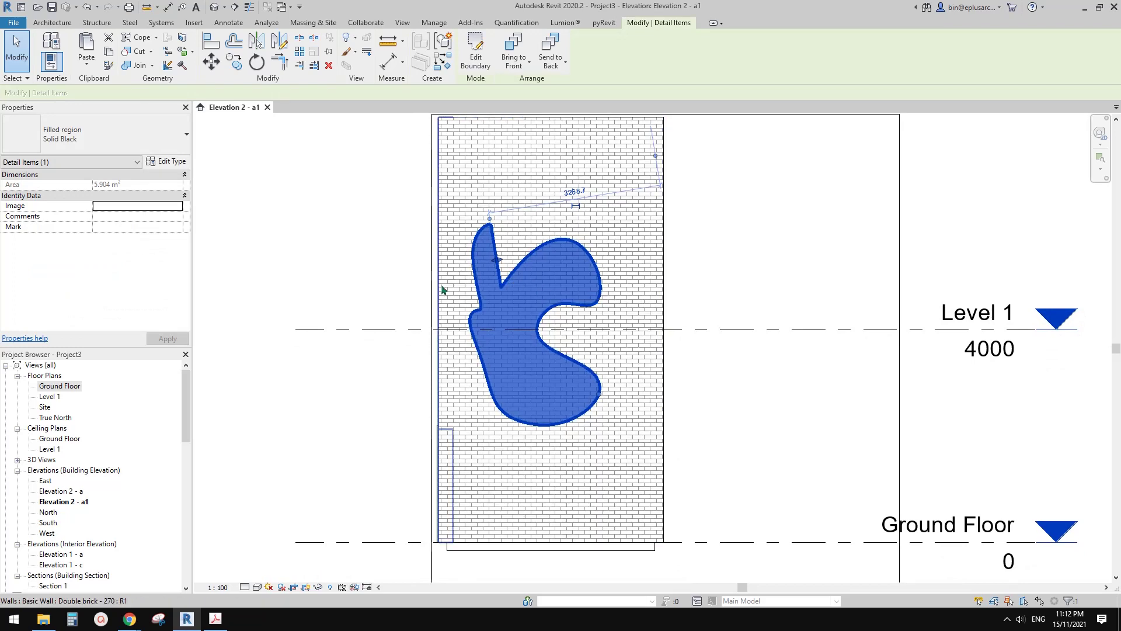
Extend the left edge of the Elevation 2 - a1 crop region outward, away from the brick wall
{"action": "left_click", "coordinate": [431, 266]}
{"action": "left_click_drag", "start_coordinate": [431, 396], "coordinate": [363, 396]}
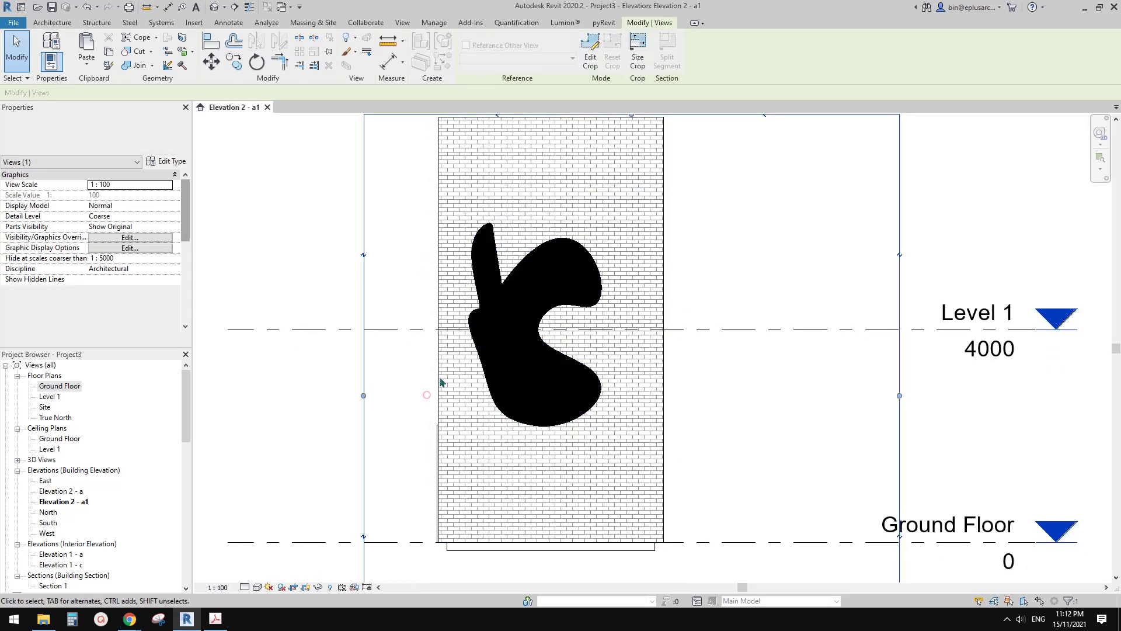
{"action": "scroll", "coordinate": [484, 386], "scroll_direction": "down", "scroll_amount": 2}
{"action": "key", "text": "Escape"}
Edit the freeform filled region's boundary, copy its spline and straight sketch line to the clipboard, and finish the sketch
{"action": "scroll", "coordinate": [466, 365], "scroll_direction": "up", "scroll_amount": 2}
{"action": "left_click", "coordinate": [475, 350]}
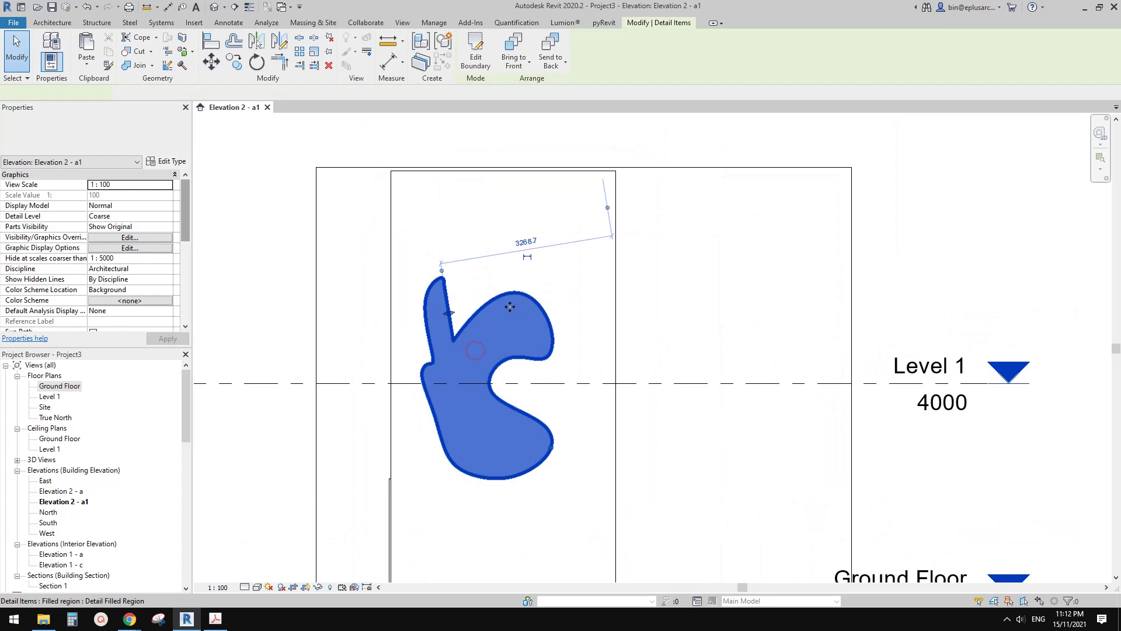
{"action": "scroll", "coordinate": [510, 307], "scroll_direction": "down", "scroll_amount": 1}
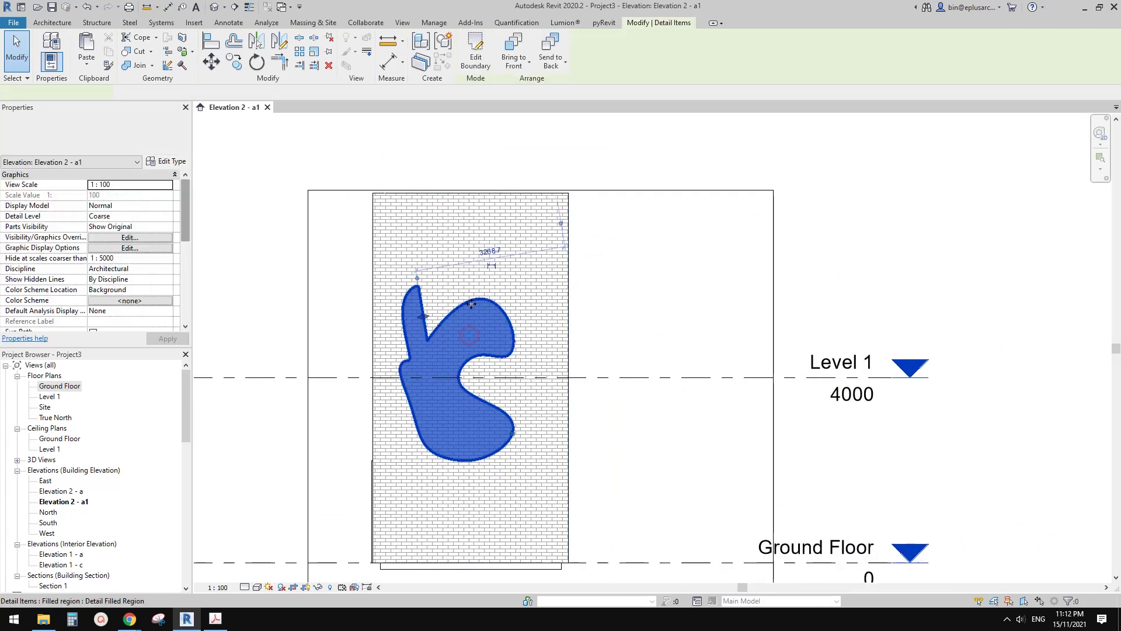
{"action": "left_click", "coordinate": [641, 362]}
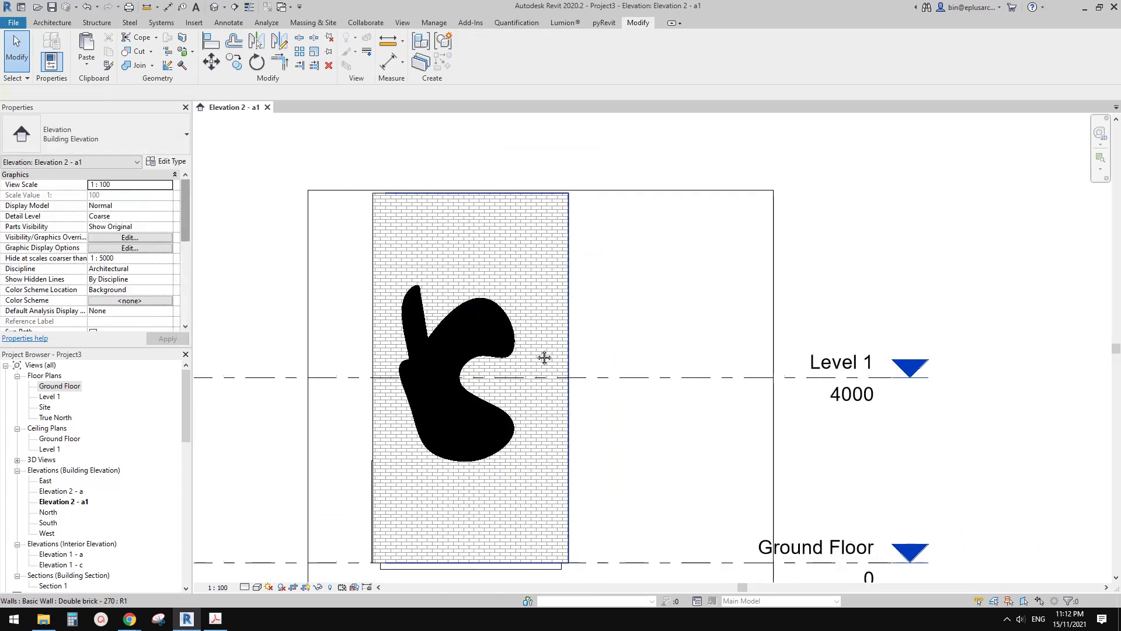
{"action": "middle_click_drag", "start_coordinate": [545, 357], "coordinate": [533, 306]}
{"action": "left_click", "coordinate": [522, 292]}
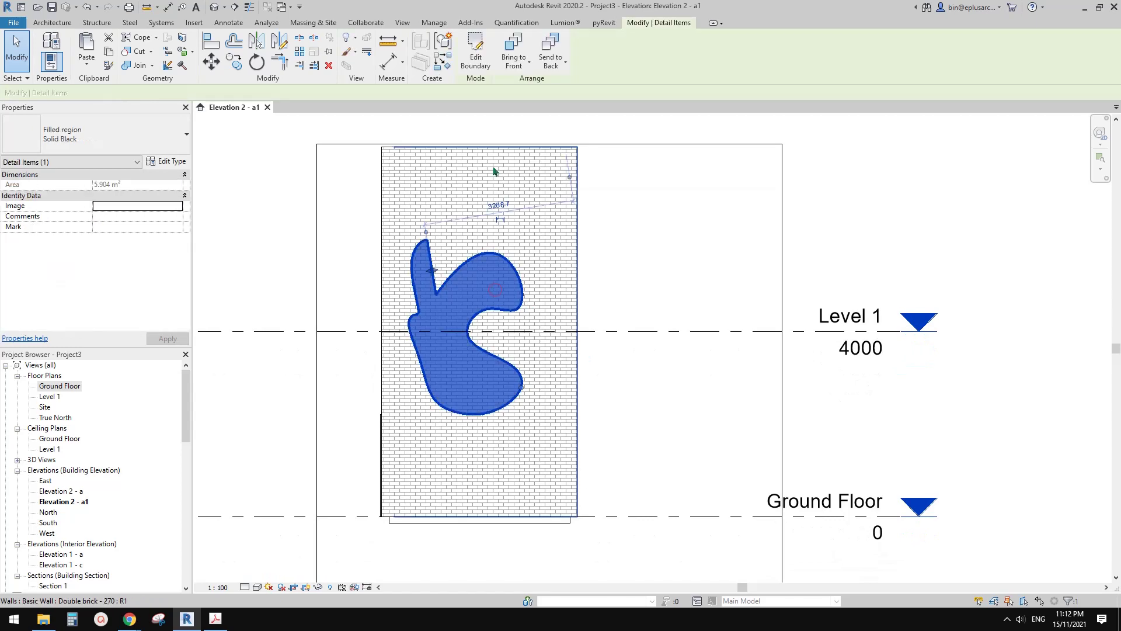
{"action": "left_click", "coordinate": [467, 69]}
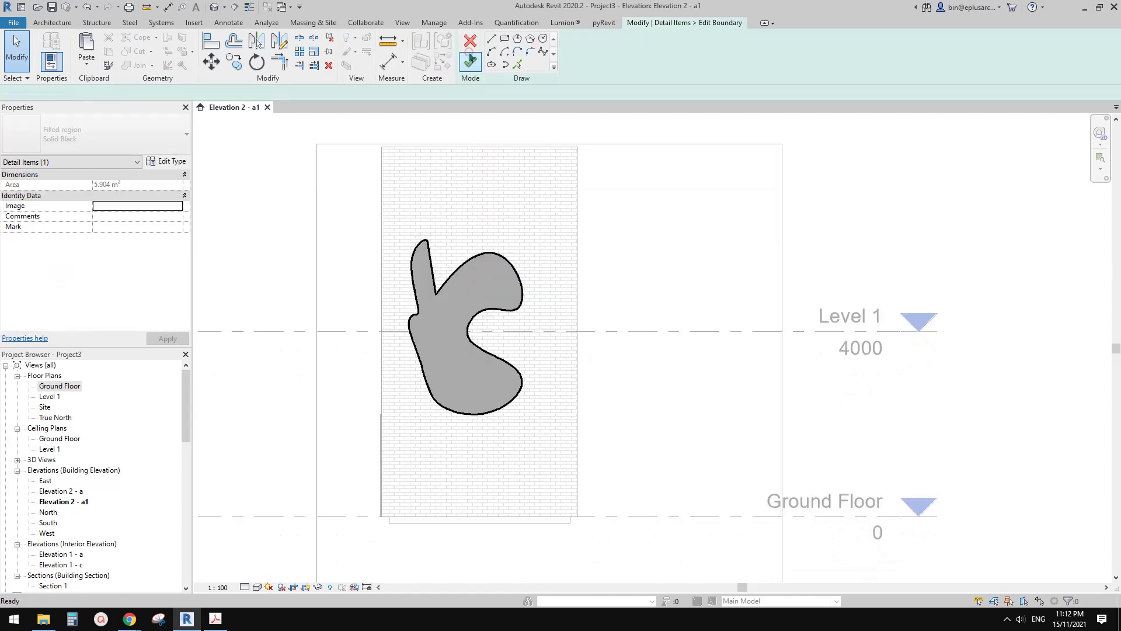
{"action": "left_click", "coordinate": [502, 260]}
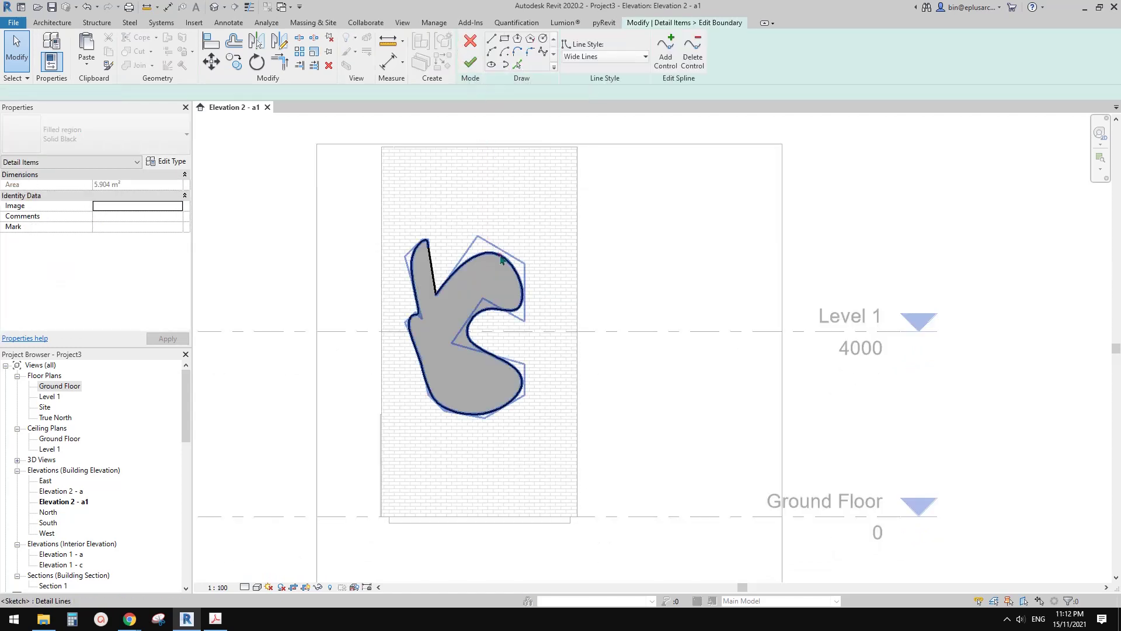
{"action": "left_click", "coordinate": [431, 272]}
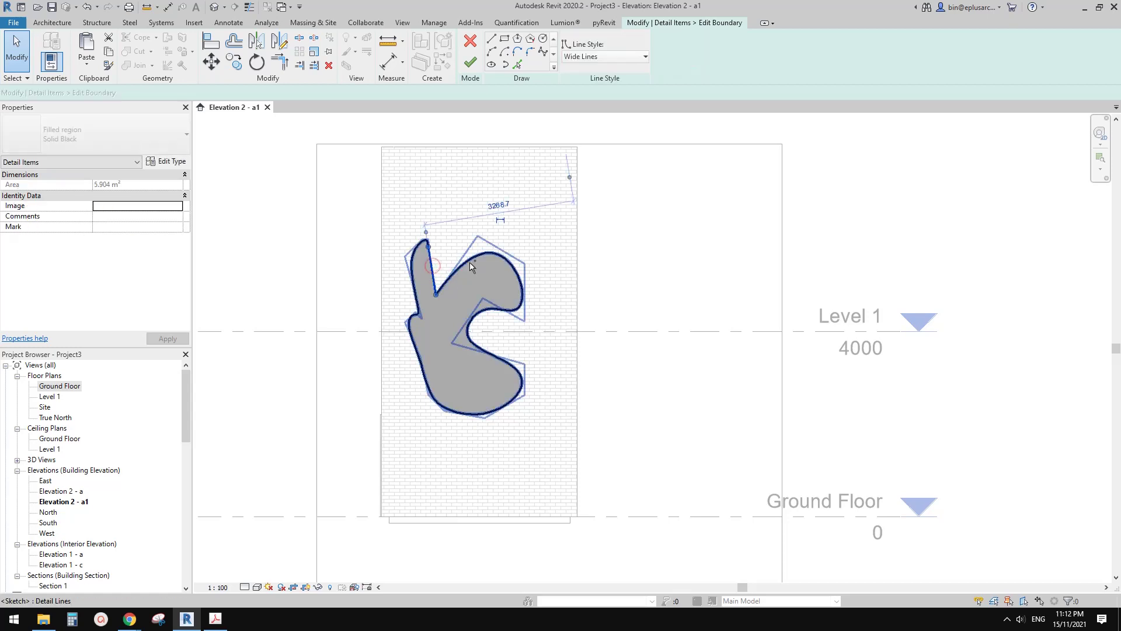
{"action": "left_click", "coordinate": [464, 260], "text": "ctrl"}
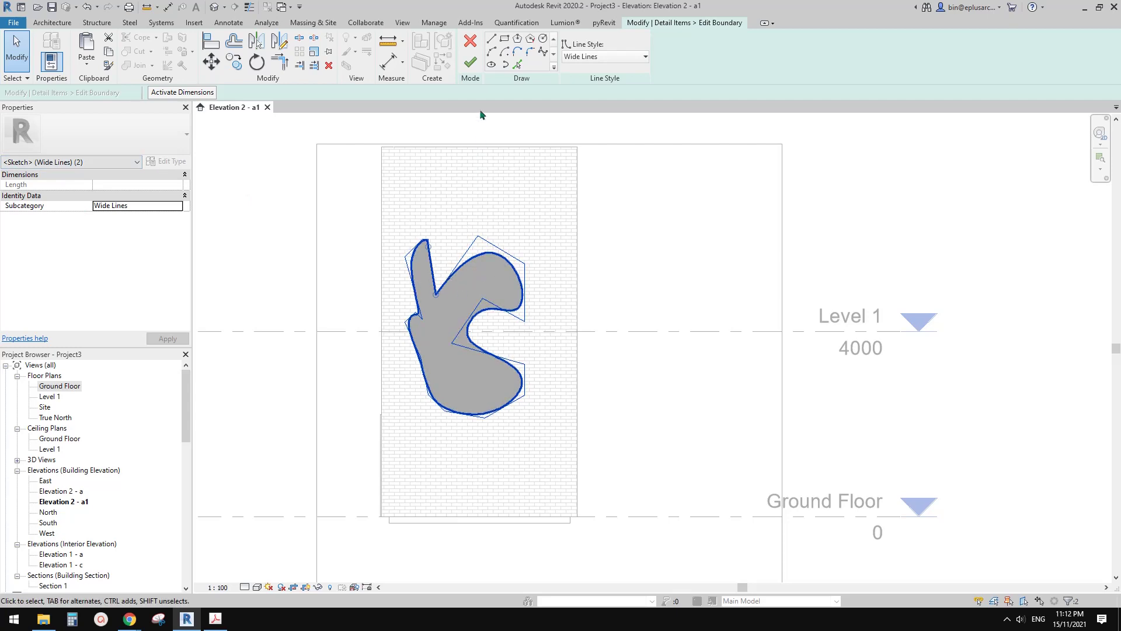
{"action": "left_click", "coordinate": [472, 63]}
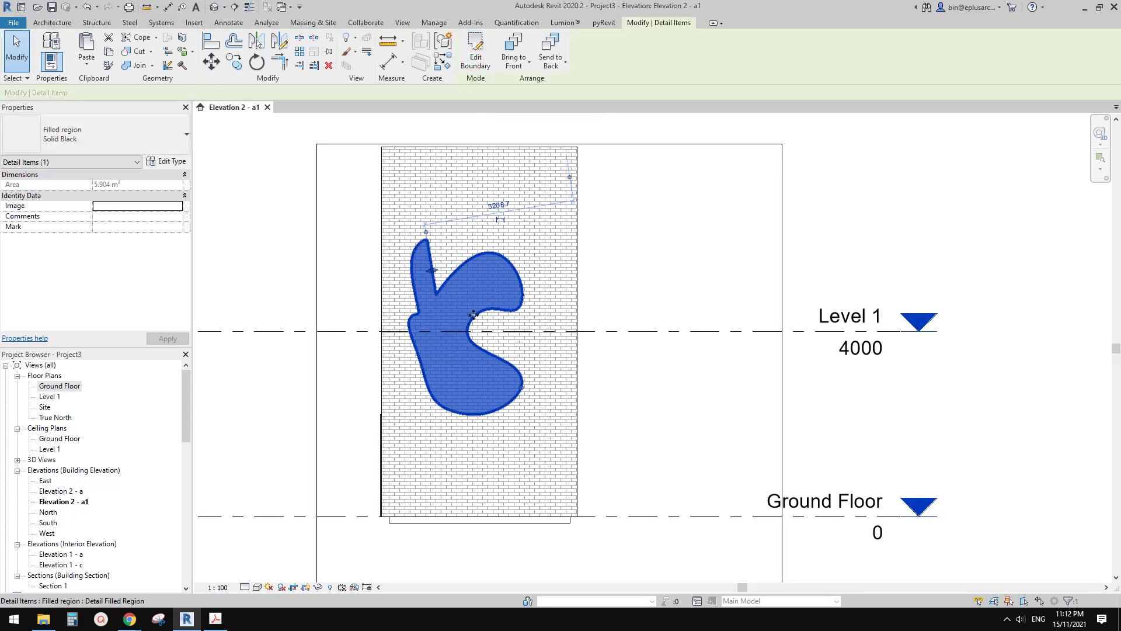
Temporarily hide the filled region and paste the copied boundary lines with Aligned to Current View
{"action": "key", "text": "h"}
{"action": "key", "text": "h"}
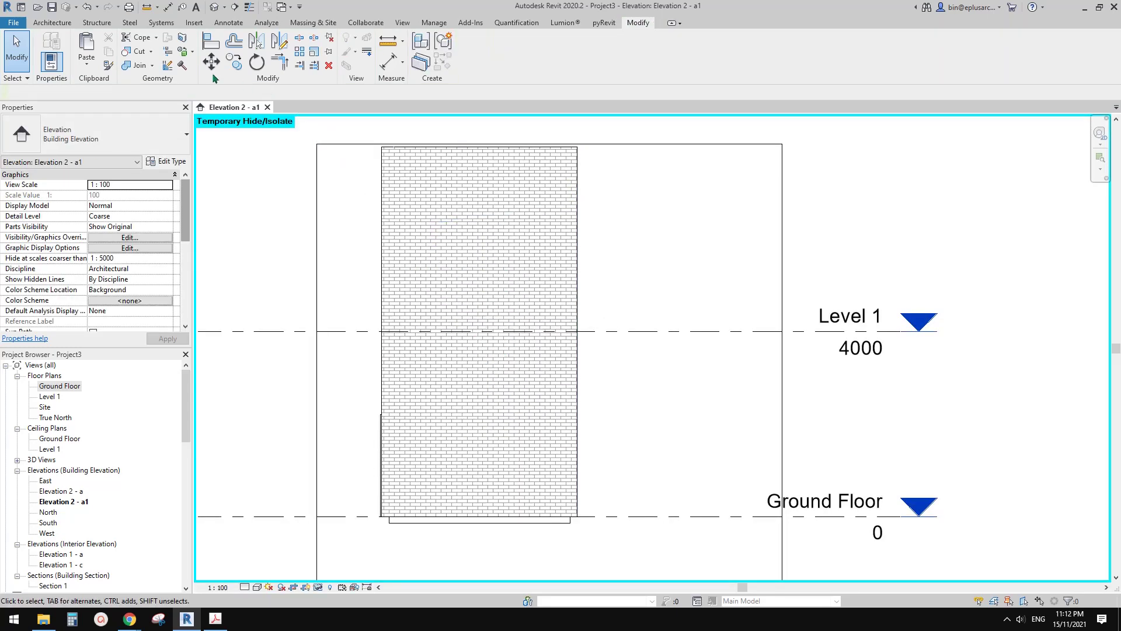
{"action": "left_click", "coordinate": [87, 65]}
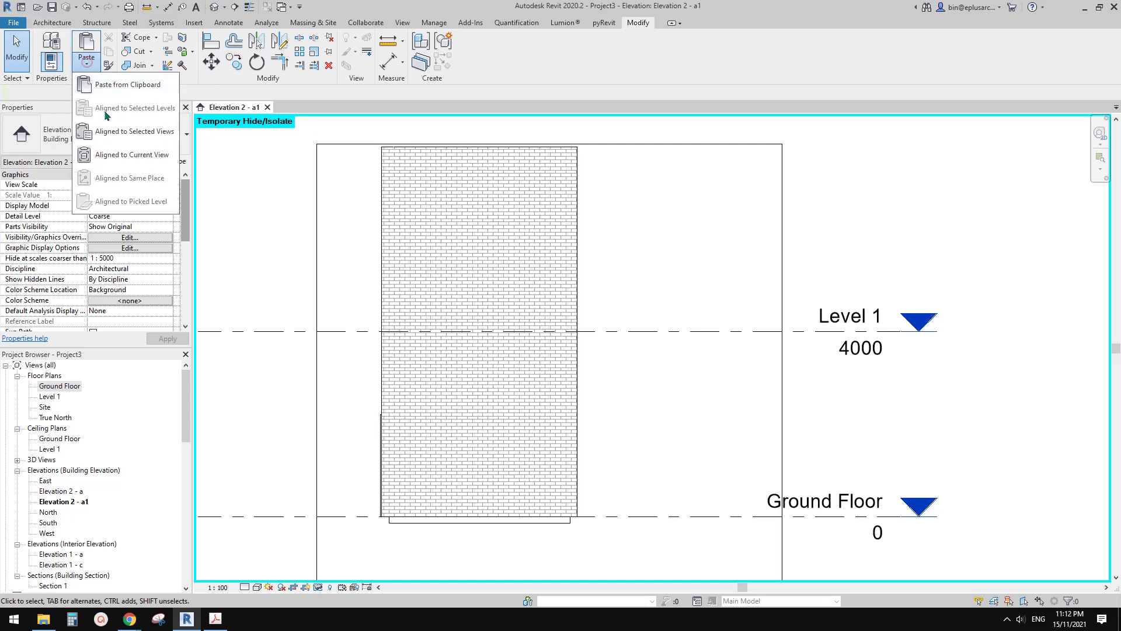
{"action": "left_click", "coordinate": [126, 155]}
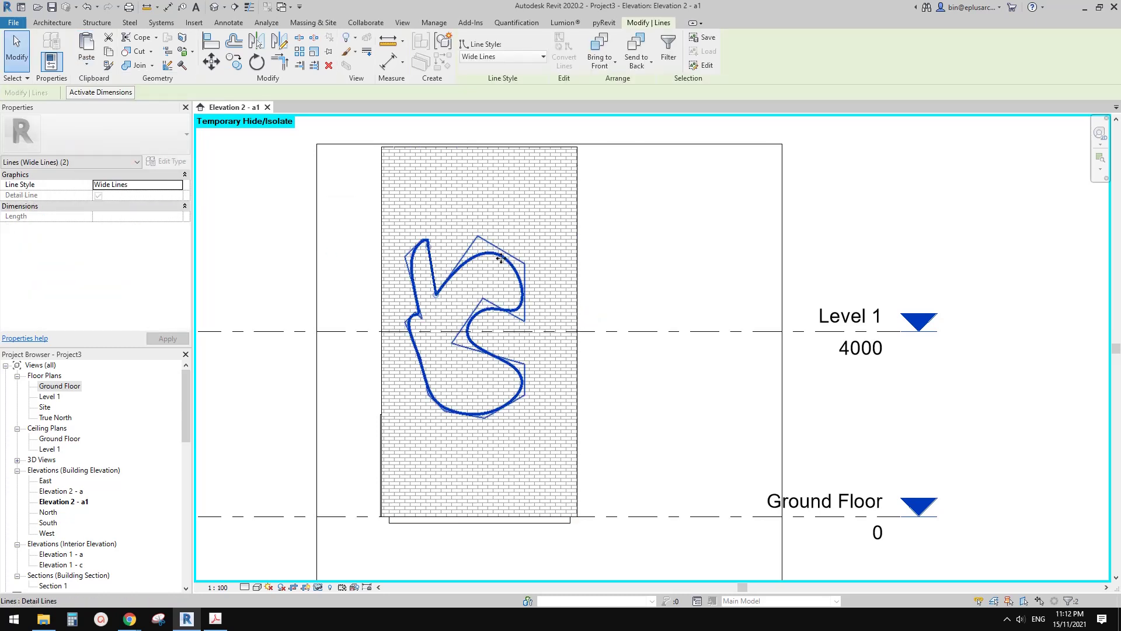
{"action": "key", "text": "Escape"}
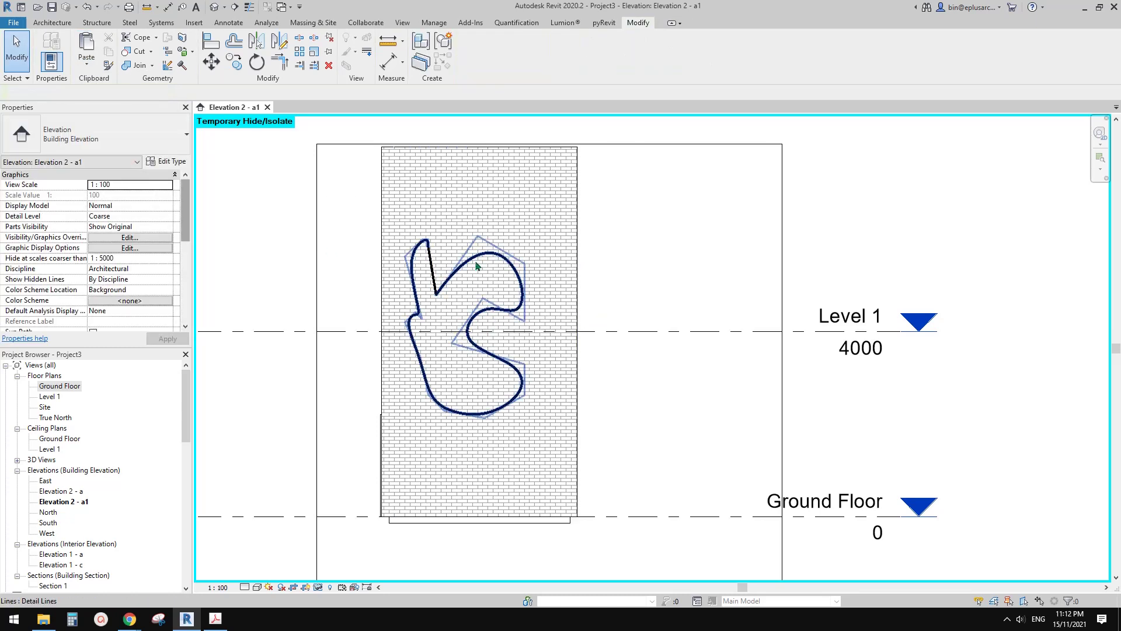
Check the pasted spline's line properties, and try to convert both pasted detail lines to model lines
{"action": "left_click", "coordinate": [475, 261]}
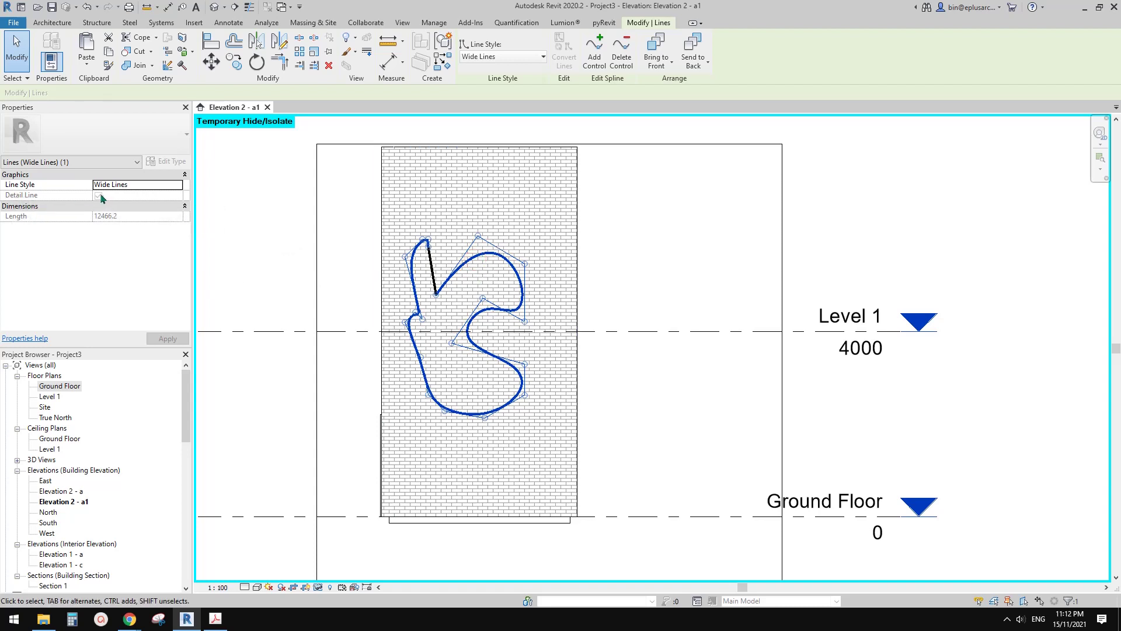
{"action": "left_click", "coordinate": [260, 251]}
{"action": "left_click", "coordinate": [433, 260]}
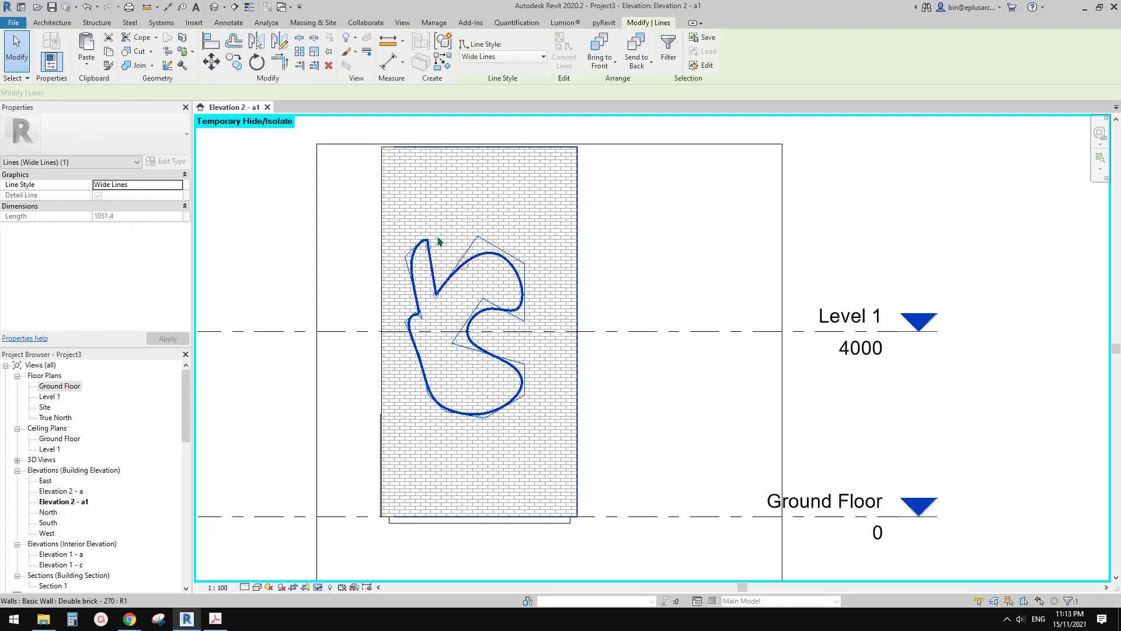
{"action": "left_click", "coordinate": [462, 309], "text": "ctrl"}
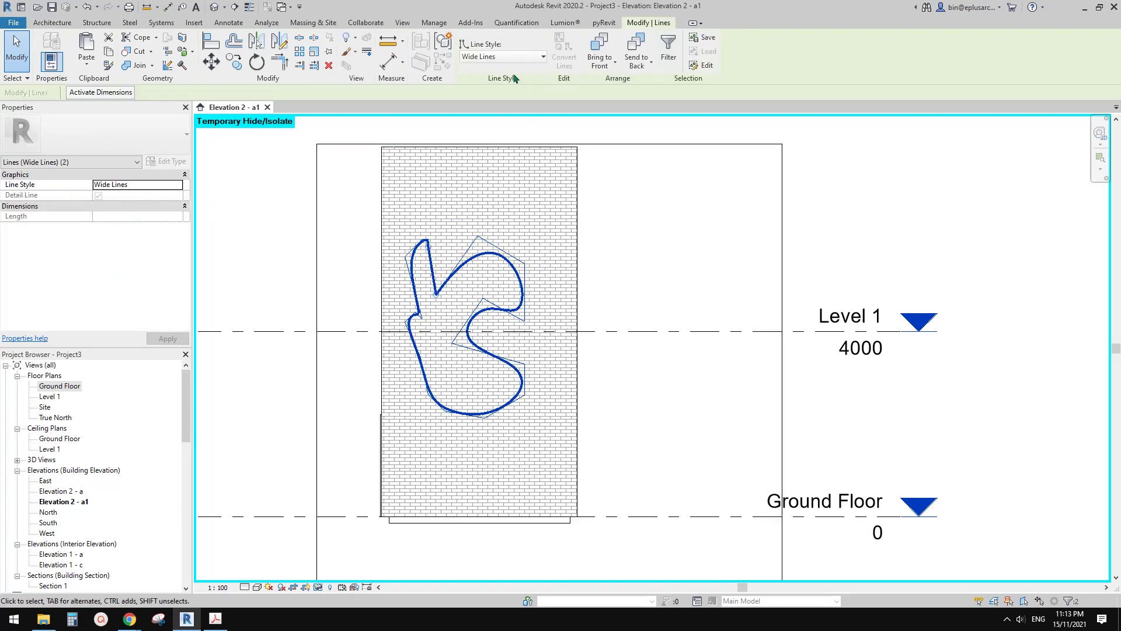
{"action": "left_click", "coordinate": [567, 61]}
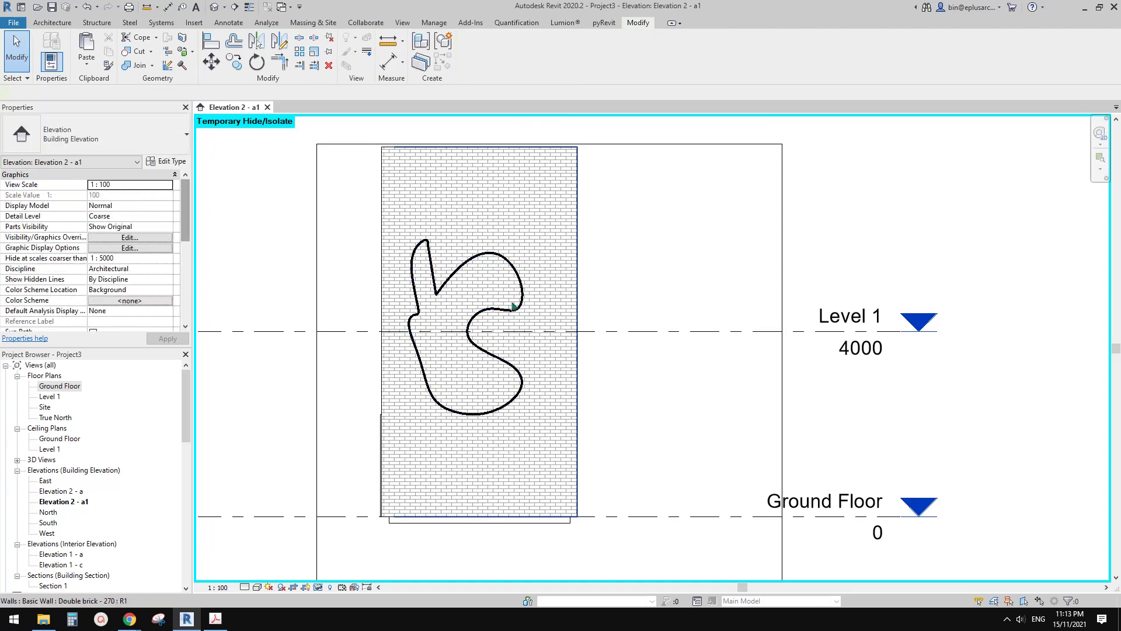
Set the work plane of the elevation by picking the face of the brick wall
{"action": "left_click", "coordinate": [42, 23]}
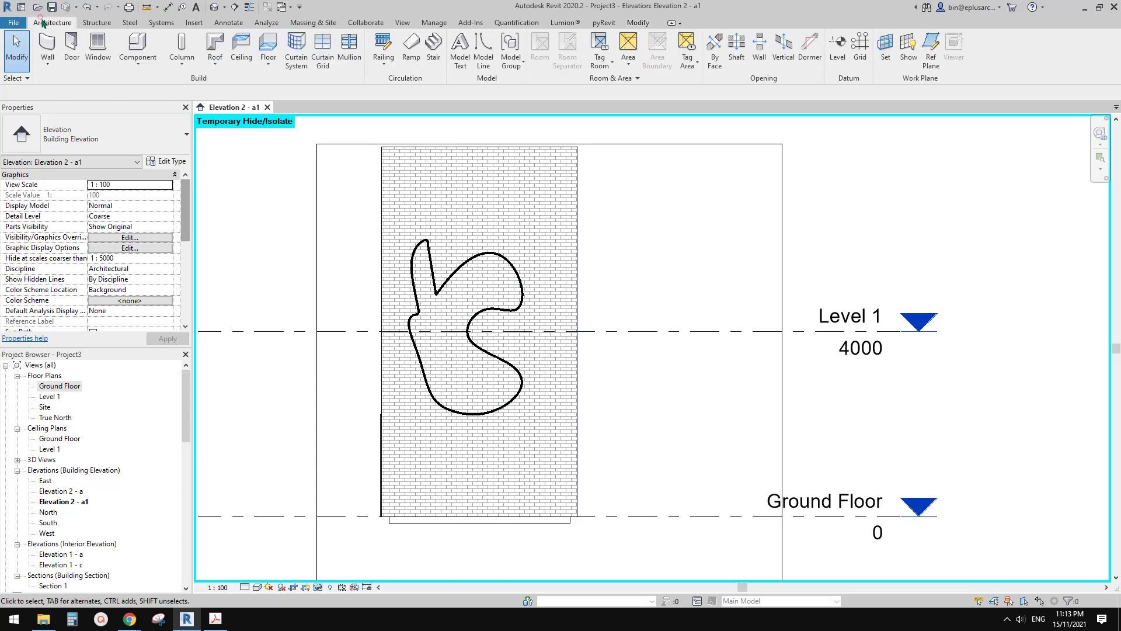
{"action": "left_click", "coordinate": [886, 48]}
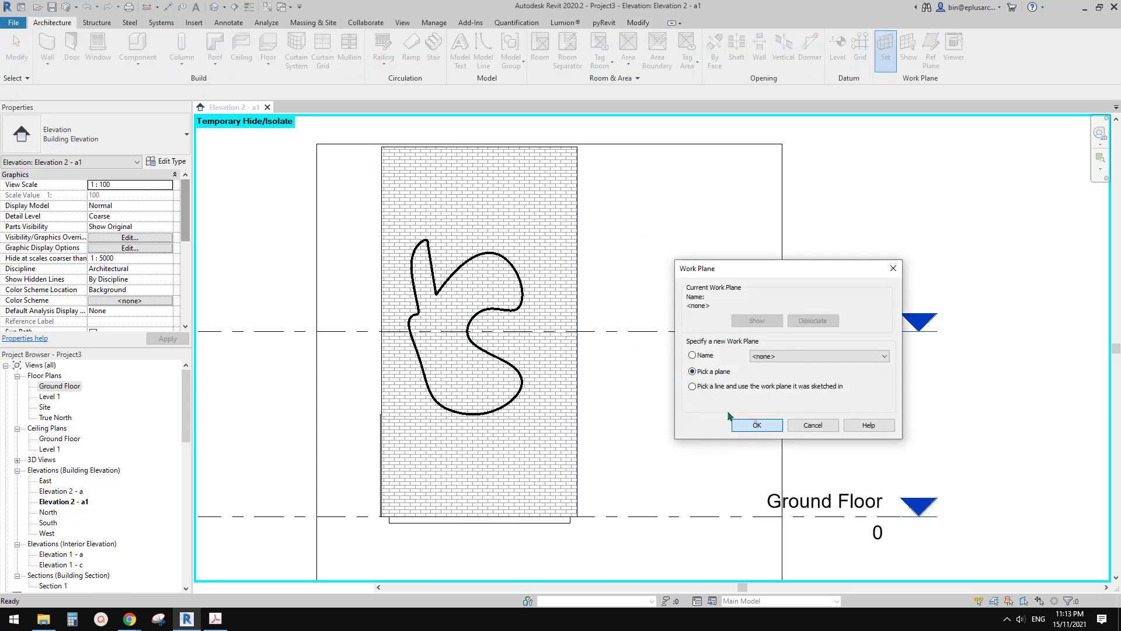
{"action": "left_click", "coordinate": [757, 426]}
{"action": "left_click", "coordinate": [471, 204]}
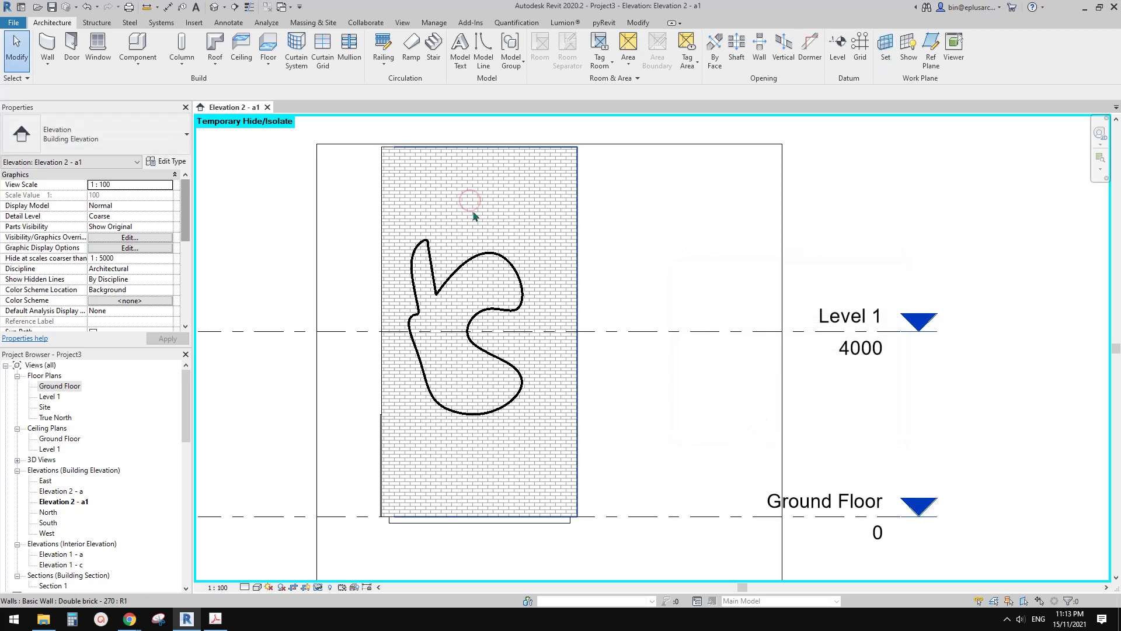
Convert the pasted spline and straight detail line on the brick wall to model lines
{"action": "left_click", "coordinate": [432, 263]}
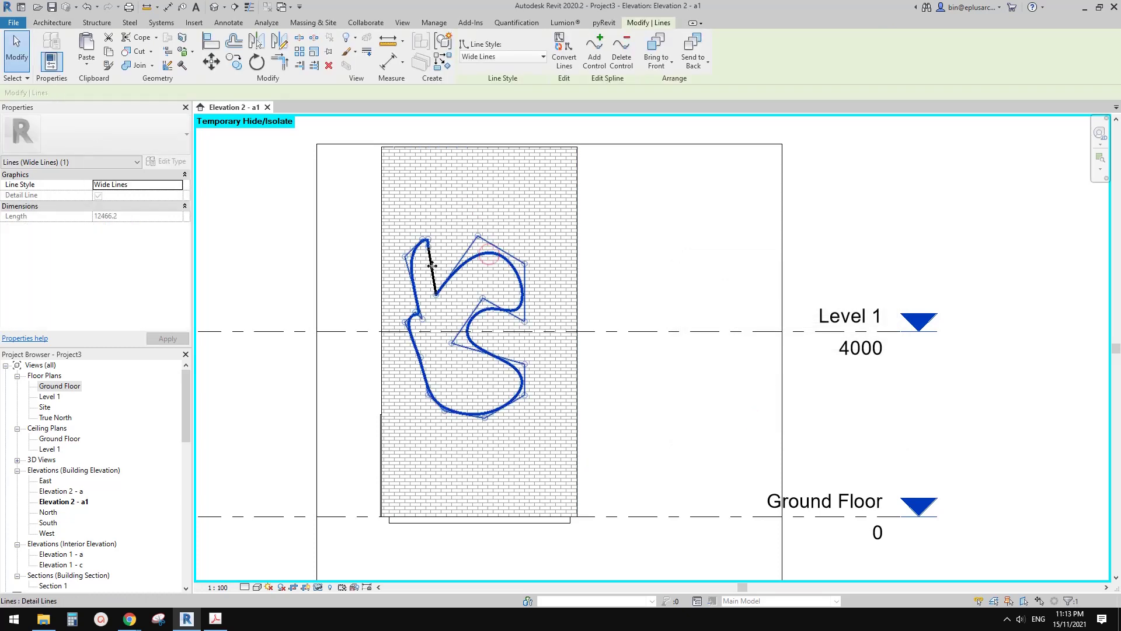
{"action": "left_click_drag", "start_coordinate": [332, 199], "coordinate": [549, 430]}
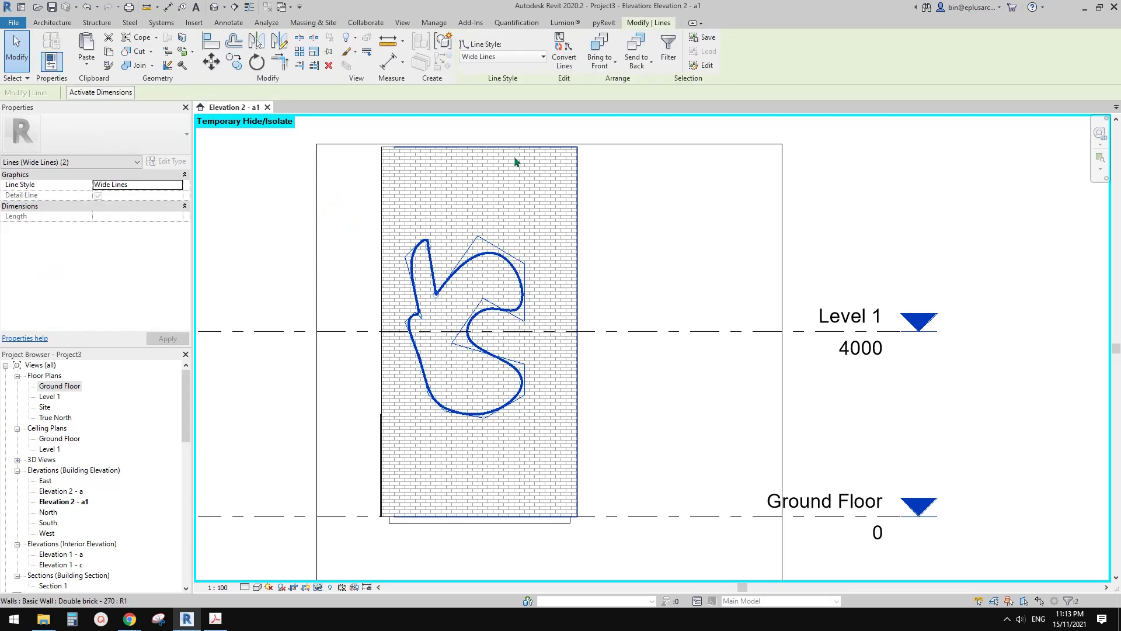
{"action": "left_click", "coordinate": [562, 63]}
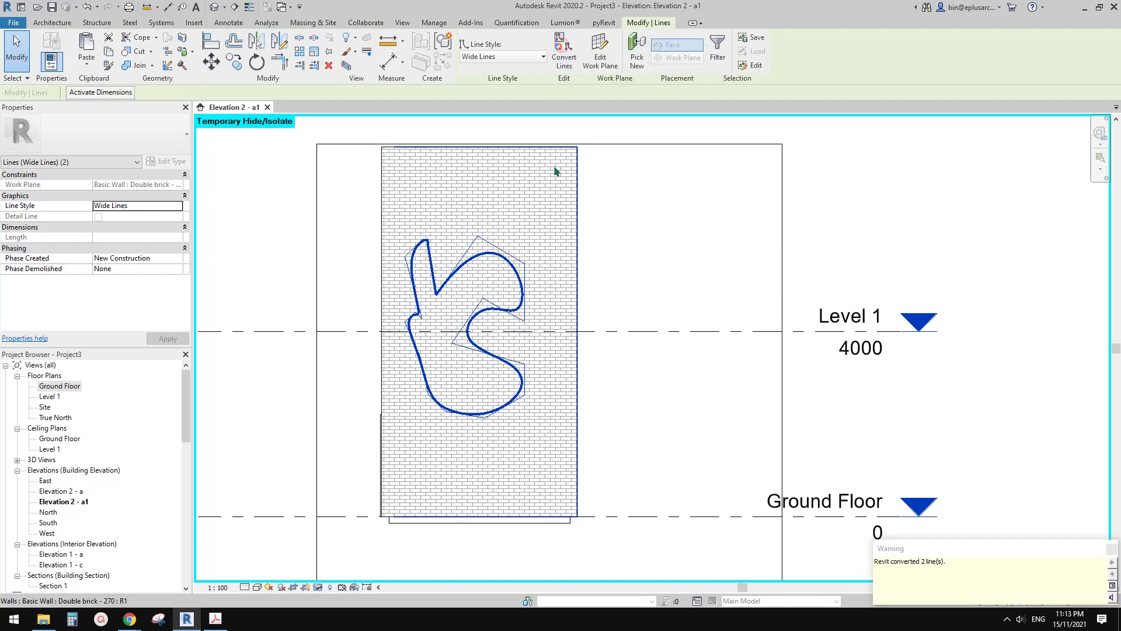
{"action": "key", "text": "Escape"}
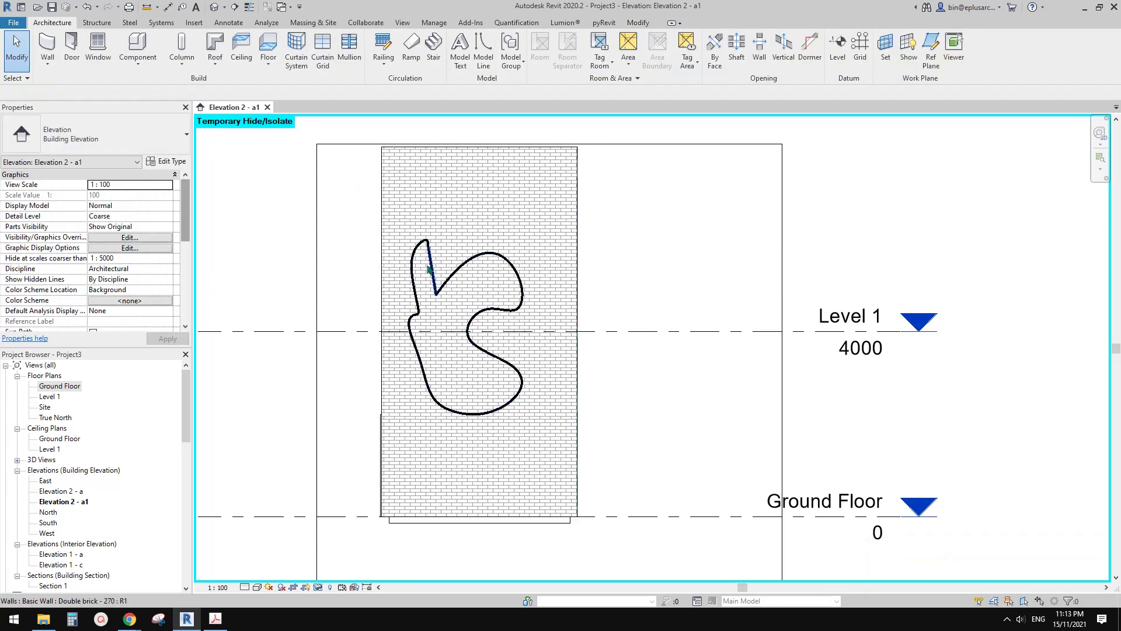
Open the default 3D view and examine the model lines on the front brick wall from several angles
{"action": "left_click", "coordinate": [216, 8]}
{"action": "middle_click_drag", "start_coordinate": [496, 328], "coordinate": [548, 221], "text": "shift"}
{"action": "middle_click_drag", "start_coordinate": [595, 251], "coordinate": [550, 262]}
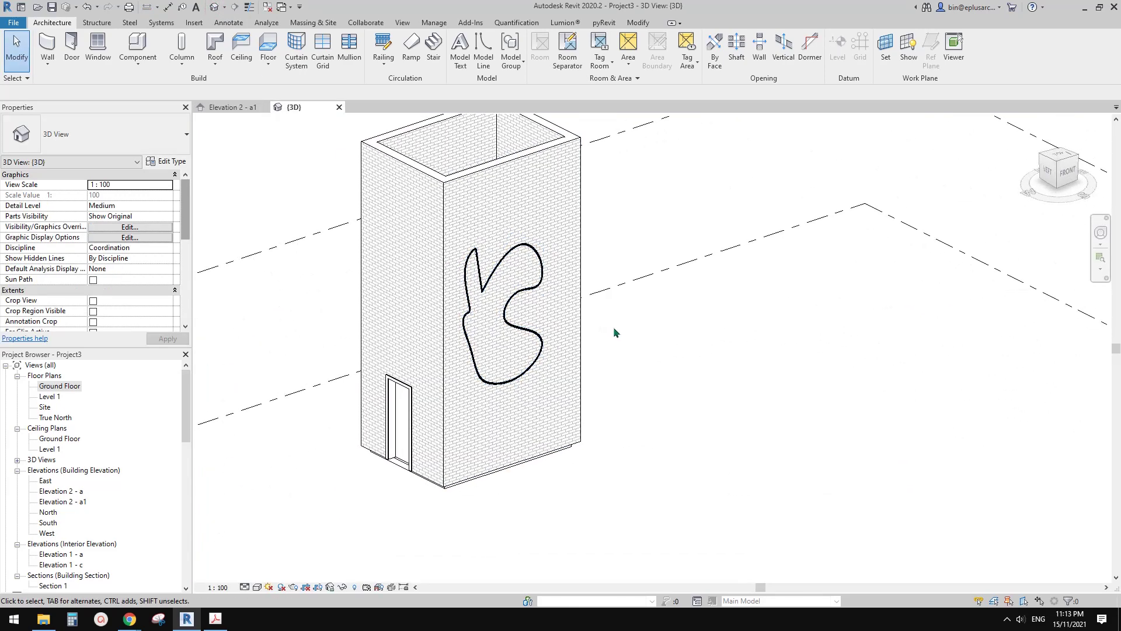
{"action": "scroll", "coordinate": [613, 332], "scroll_direction": "up", "scroll_amount": 3}
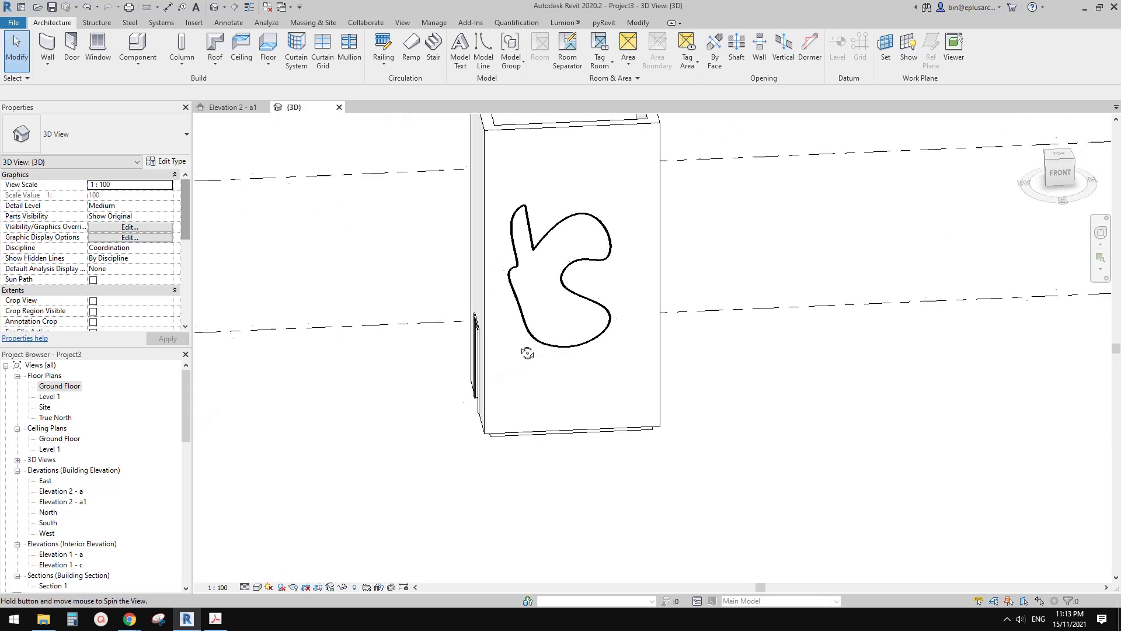
{"action": "scroll", "coordinate": [632, 365], "scroll_direction": "up", "scroll_amount": 2}
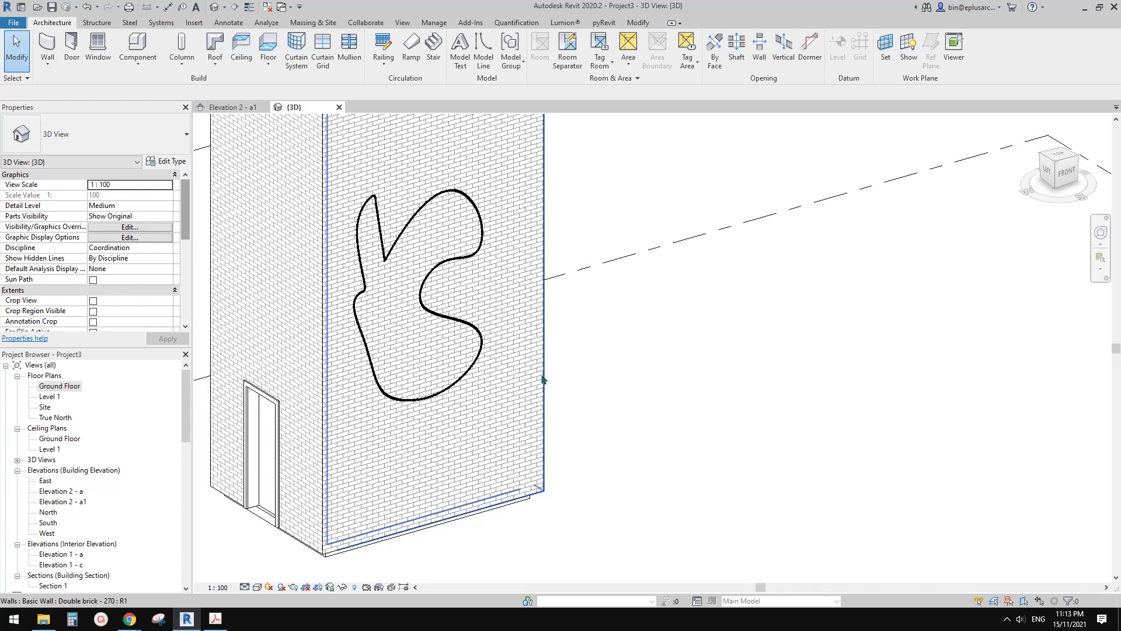
{"action": "scroll", "coordinate": [435, 301], "scroll_direction": "down", "scroll_amount": 1}
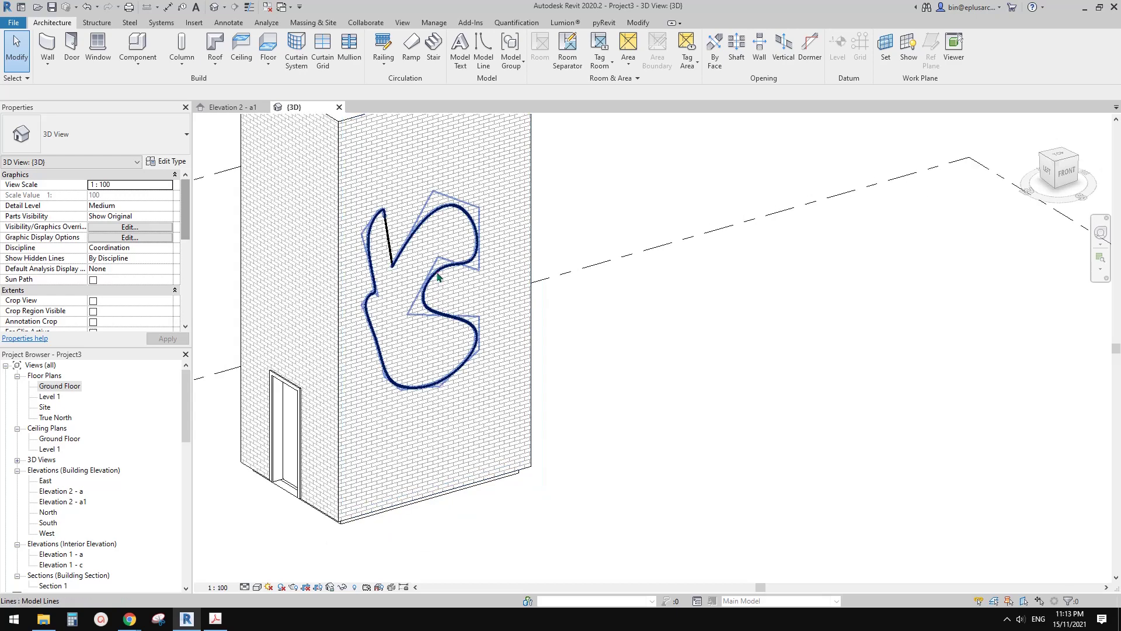
{"action": "left_click", "coordinate": [439, 277]}
{"action": "key", "text": "Escape"}
{"action": "scroll", "coordinate": [440, 258], "scroll_direction": "down", "scroll_amount": 1}
{"action": "middle_click_drag", "start_coordinate": [441, 258], "coordinate": [458, 286]}
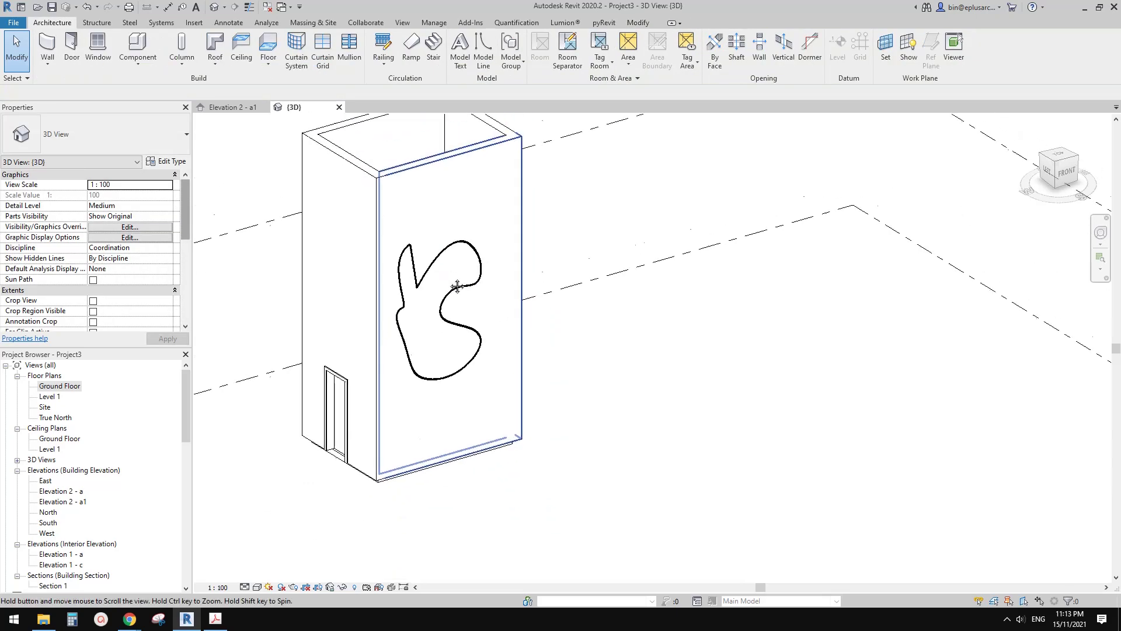
Split the front brick wall's outer face with Split Face, picking the closed loop of model lines as the boundary
{"action": "scroll", "coordinate": [453, 247], "scroll_direction": "up", "scroll_amount": 1}
{"action": "left_click", "coordinate": [436, 208]}
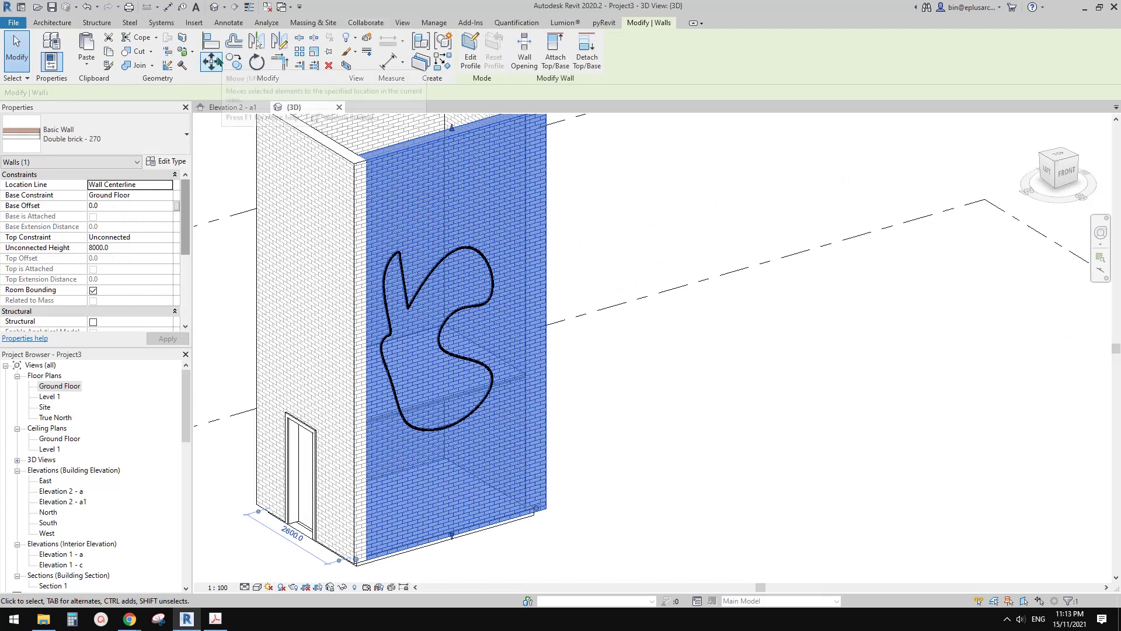
{"action": "key", "text": "Escape"}
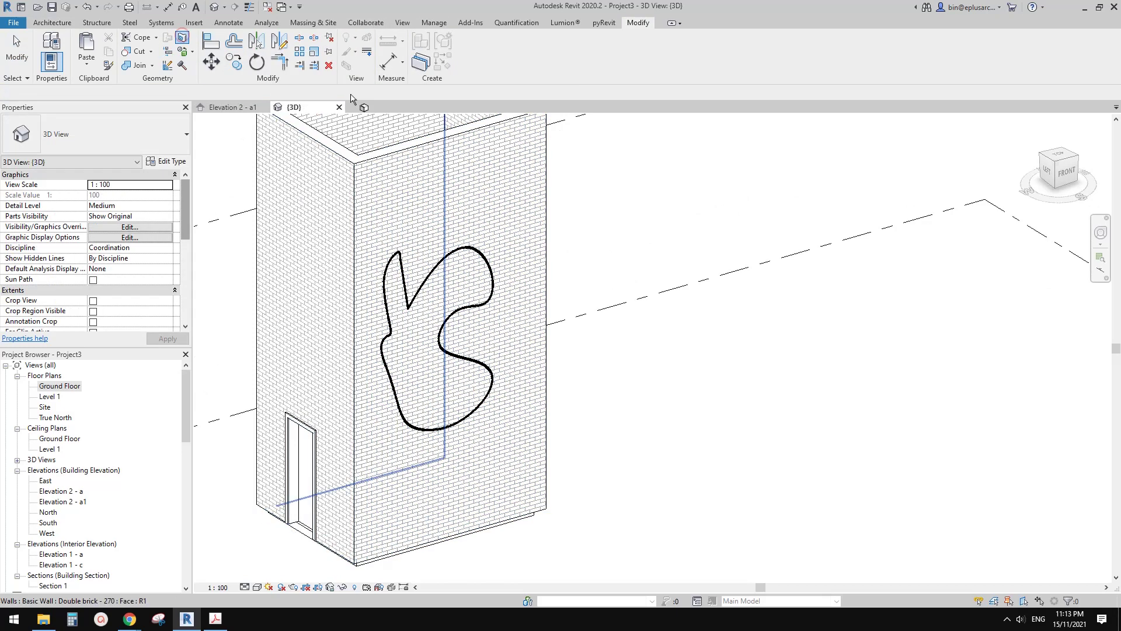
{"action": "left_click", "coordinate": [494, 241]}
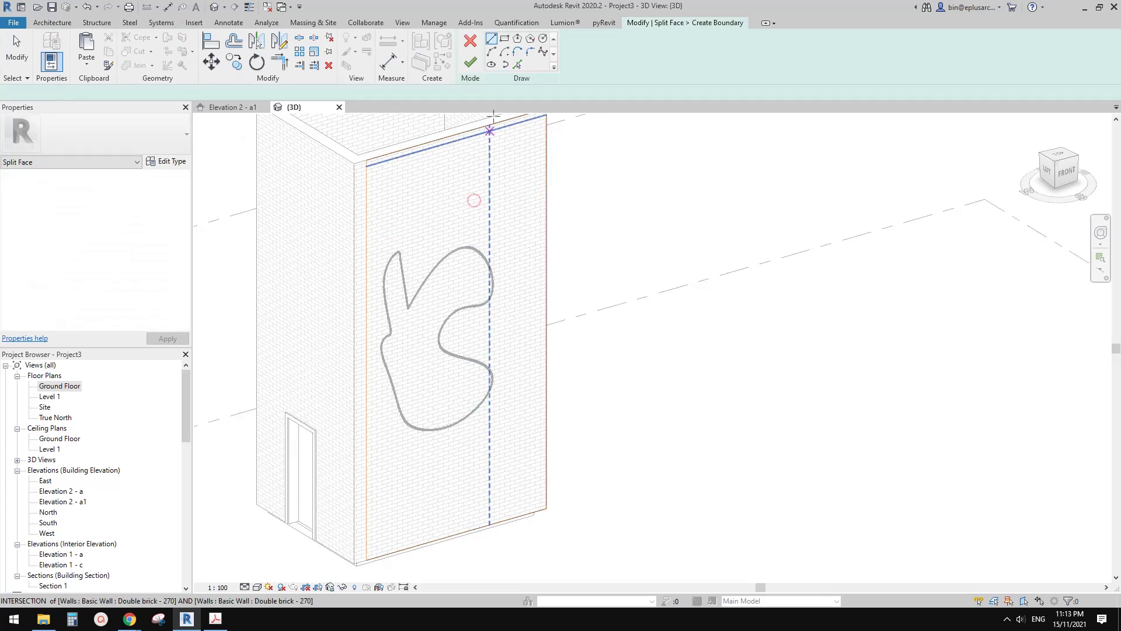
{"action": "left_click", "coordinate": [516, 66]}
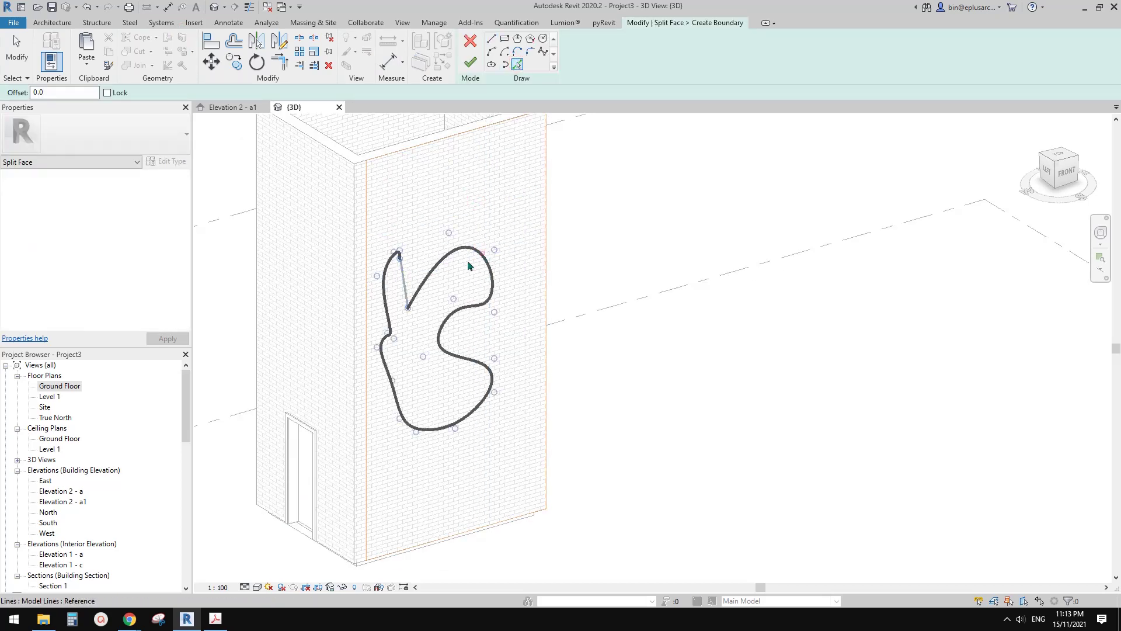
{"action": "left_click", "coordinate": [468, 265]}
{"action": "left_click", "coordinate": [470, 63]}
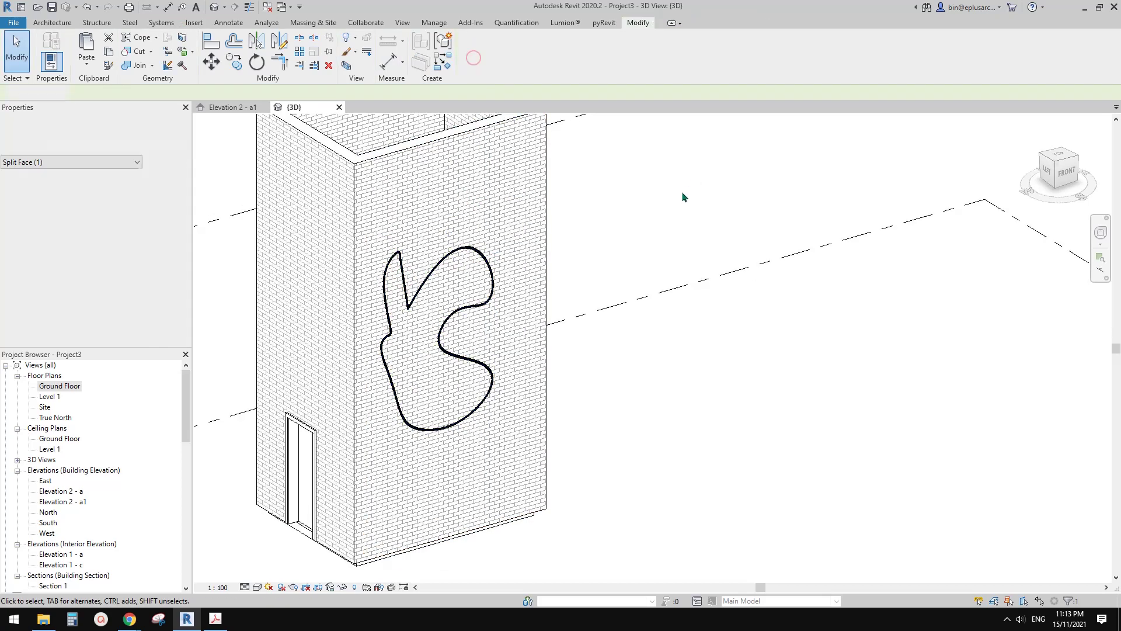
{"action": "left_click", "coordinate": [683, 197]}
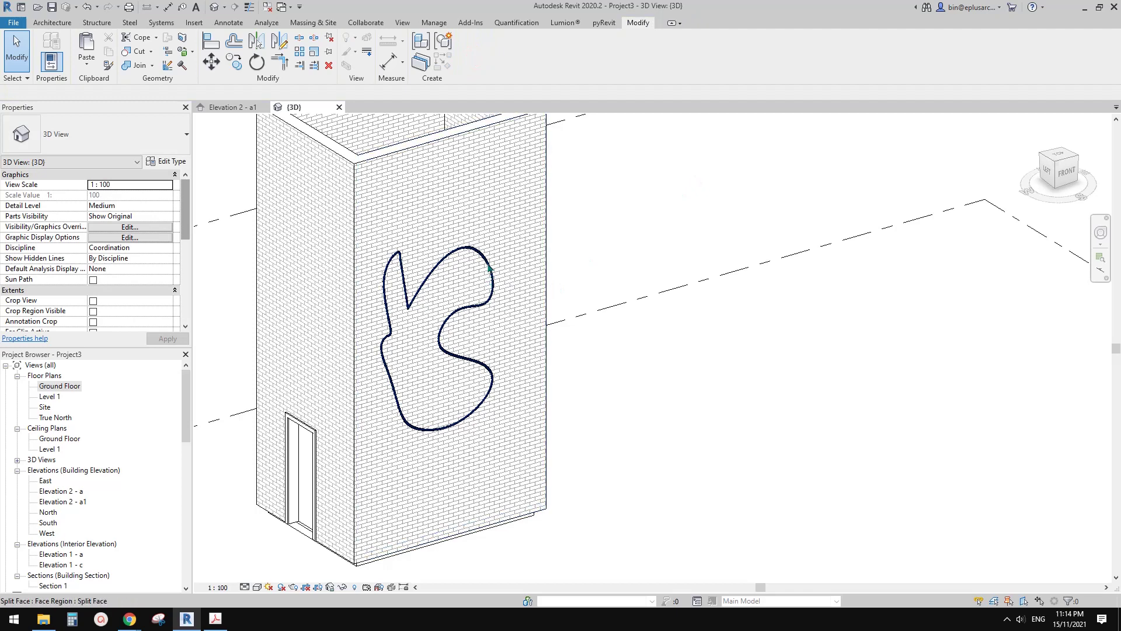
{"action": "left_click", "coordinate": [491, 271]}
{"action": "key", "text": "Escape"}
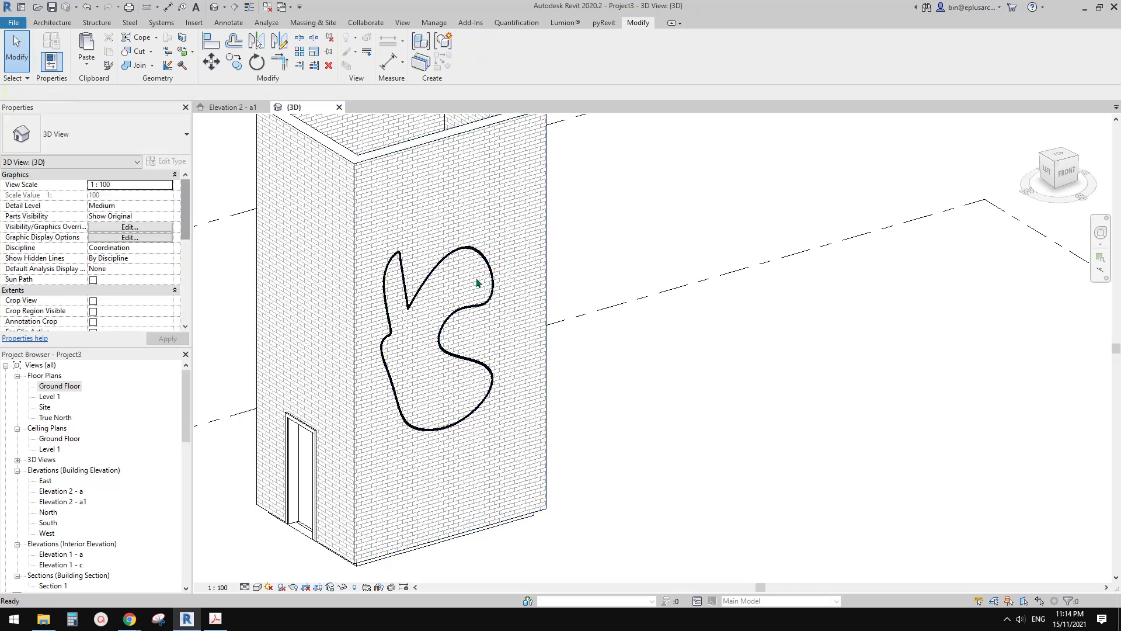
Copy the front brick wall with its split face to the open area beside the building, and inspect the copy
{"action": "scroll", "coordinate": [489, 232], "scroll_direction": "down", "scroll_amount": 1}
{"action": "left_click", "coordinate": [489, 227]}
{"action": "scroll", "coordinate": [421, 356], "scroll_direction": "down", "scroll_amount": 2}
{"action": "key", "text": "c"}
{"action": "key", "text": "o"}
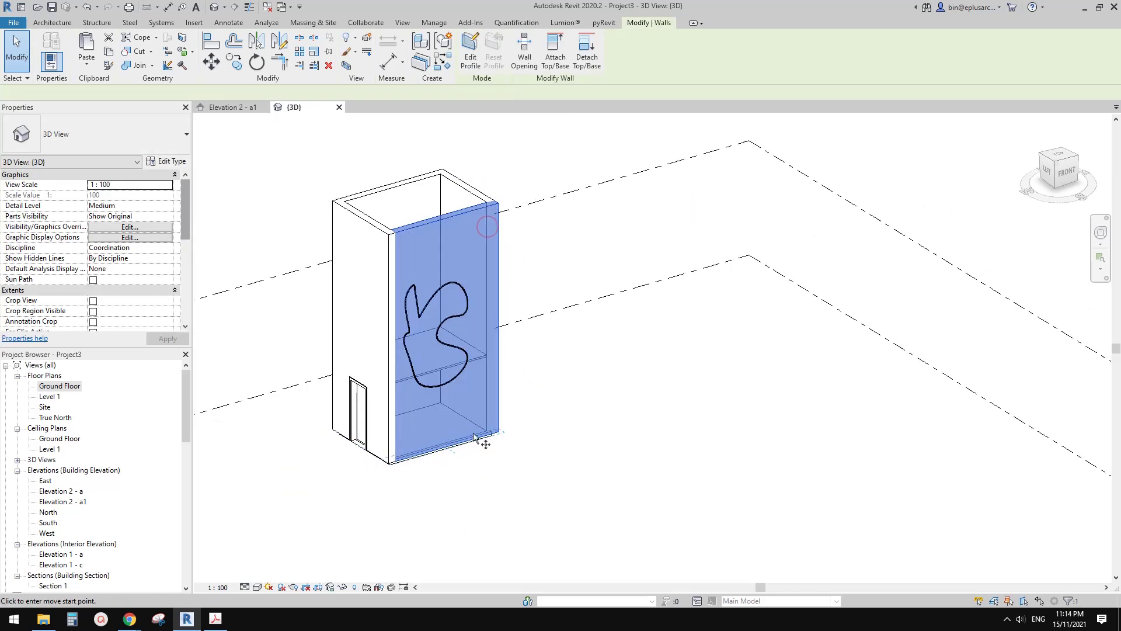
{"action": "left_click", "coordinate": [485, 441]}
{"action": "left_click", "coordinate": [653, 381]}
{"action": "key", "text": "Escape"}
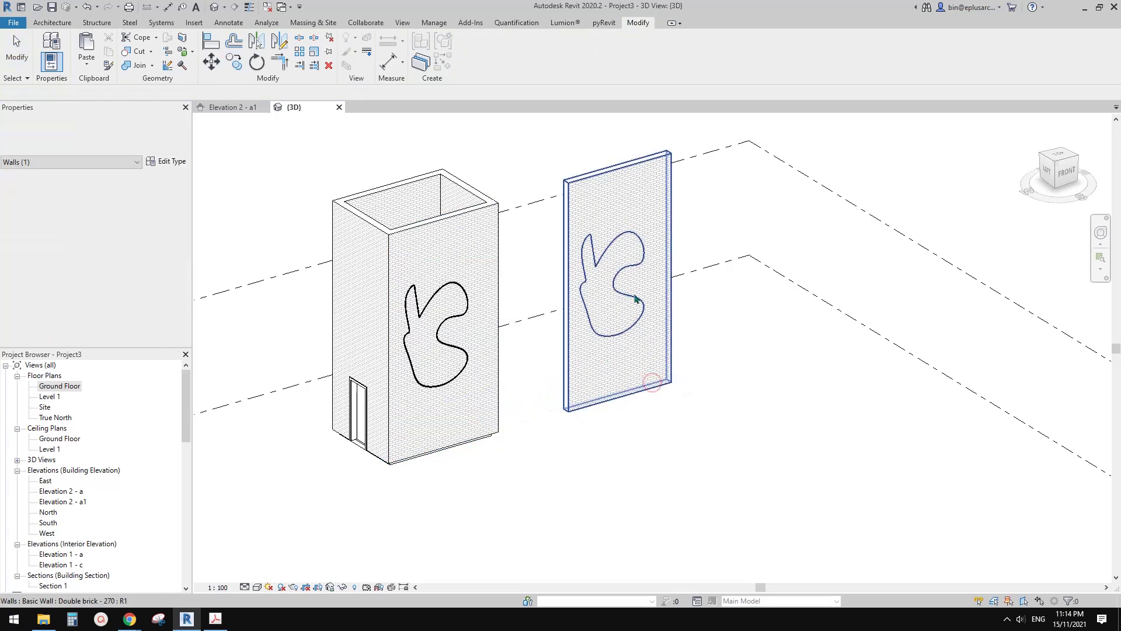
{"action": "scroll", "coordinate": [704, 336], "scroll_direction": "up", "scroll_amount": 1}
{"action": "left_click", "coordinate": [577, 295]}
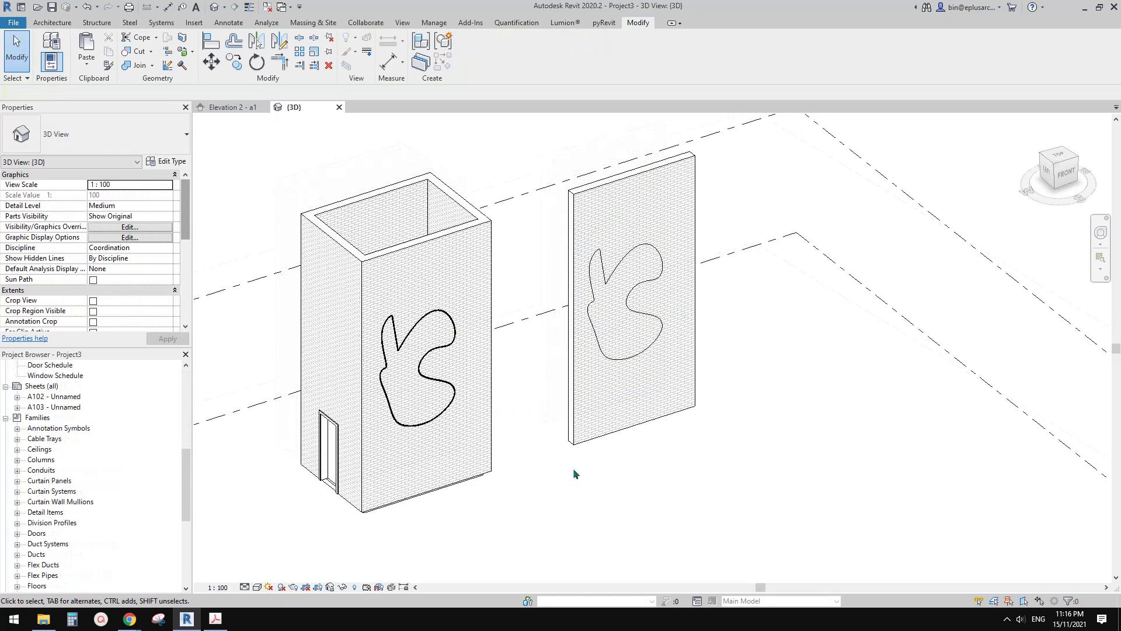
{"action": "middle_click_drag", "start_coordinate": [573, 470], "coordinate": [571, 454]}
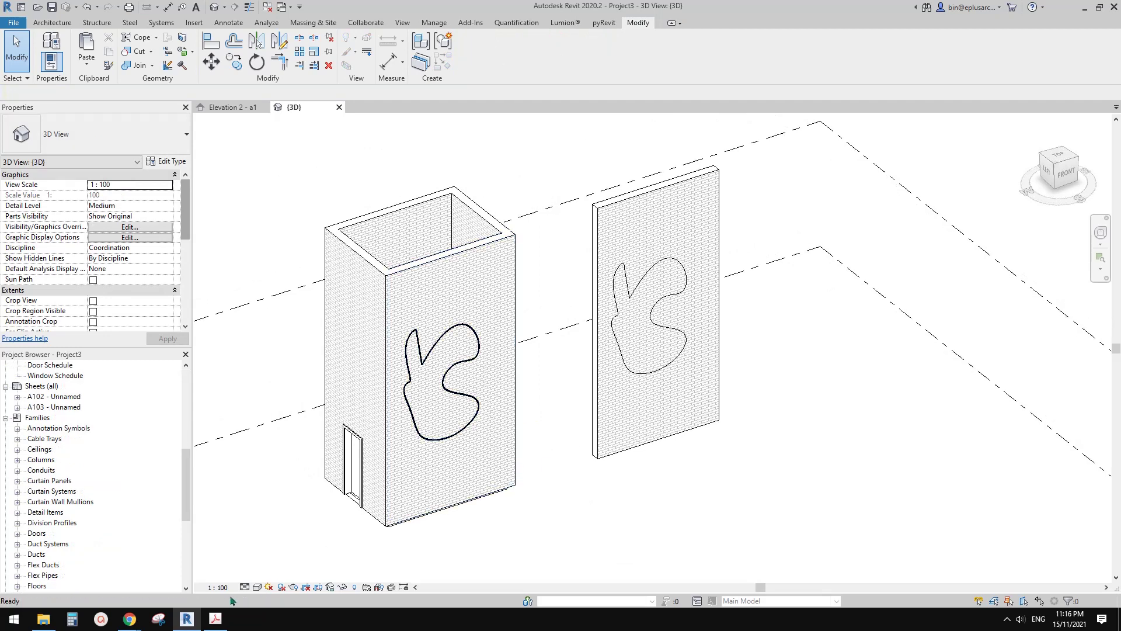
Switch to the Google Docs notes in Chrome and review the "Copy and paste details" list down to "Anything else?"
{"action": "mouse_move", "coordinate": [130, 619]}
{"action": "left_click", "coordinate": [196, 584]}
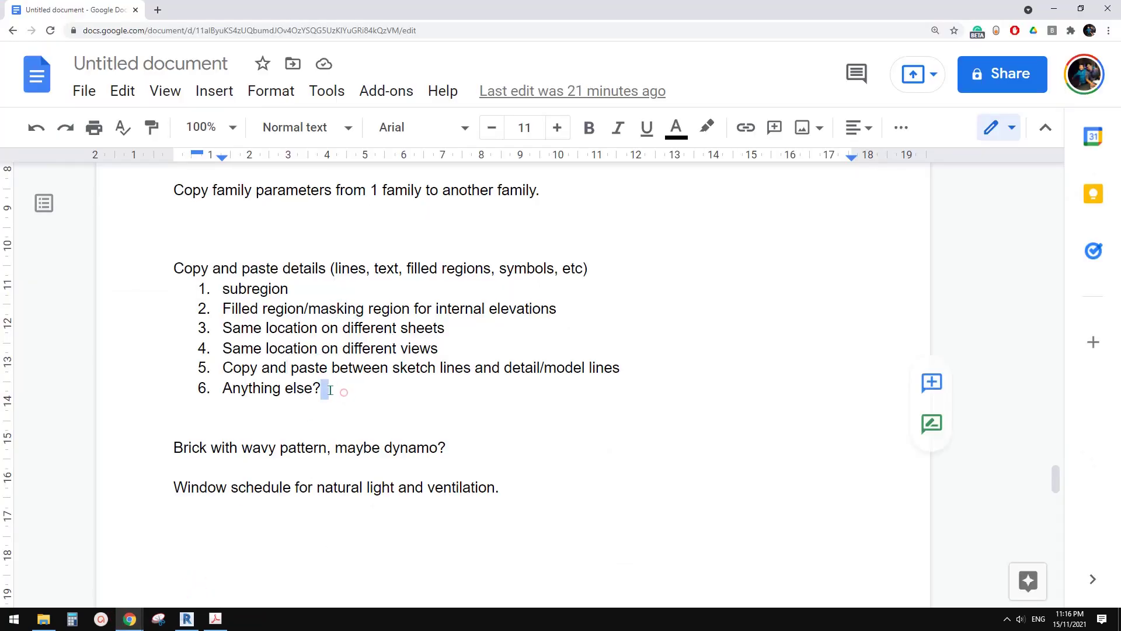
{"action": "left_click_drag", "start_coordinate": [331, 387], "coordinate": [206, 391]}
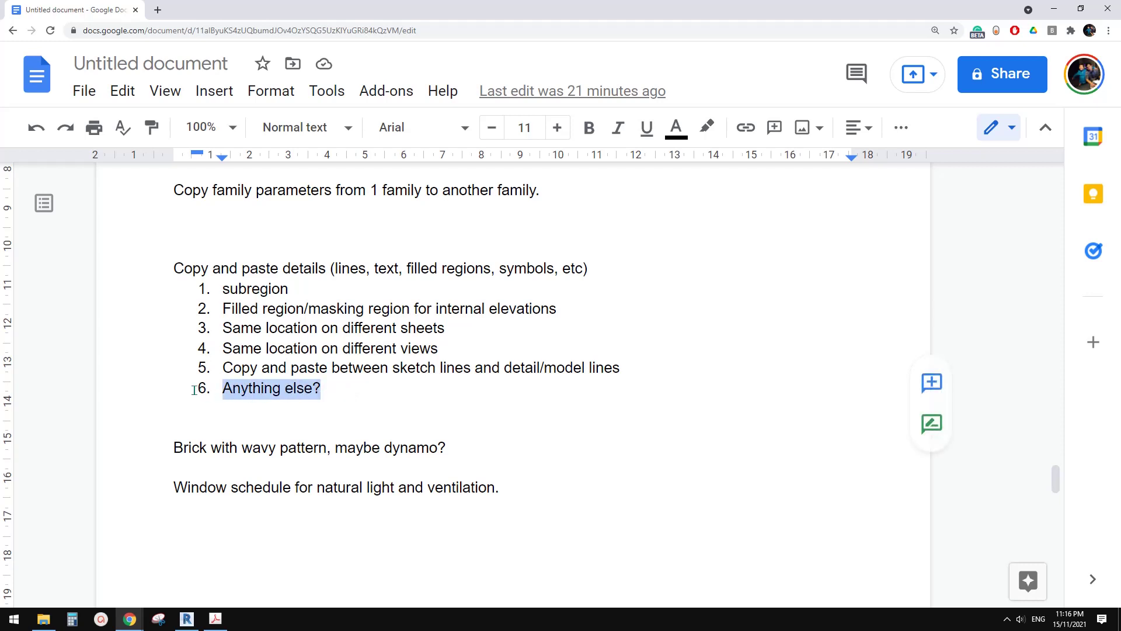
{"action": "left_click", "coordinate": [346, 307]}
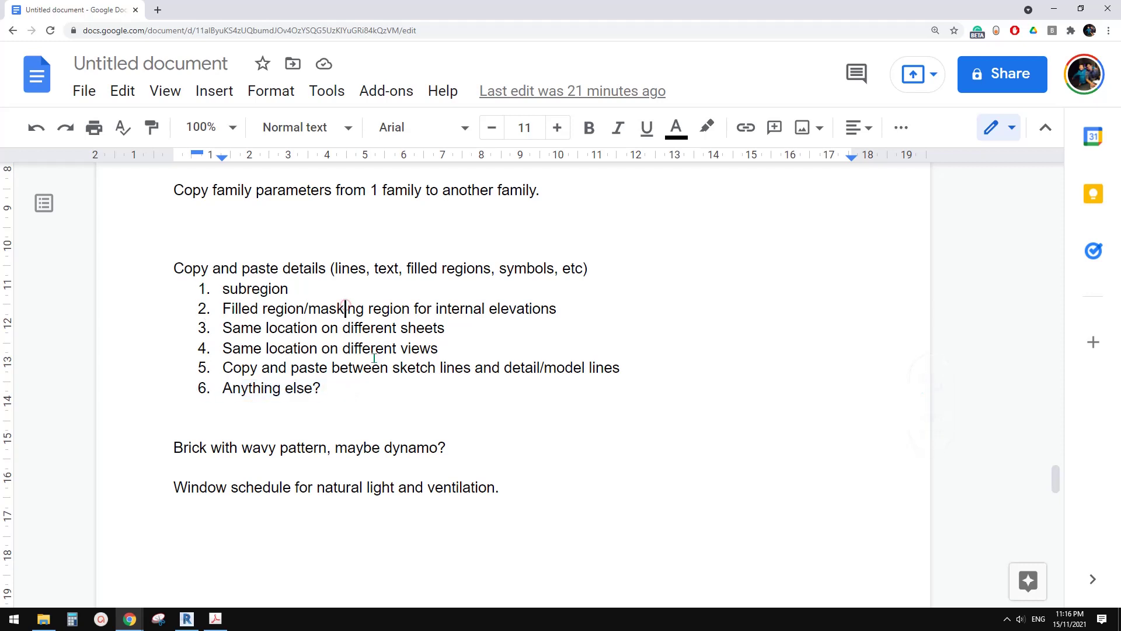
{"action": "left_click_drag", "start_coordinate": [347, 386], "coordinate": [174, 259]}
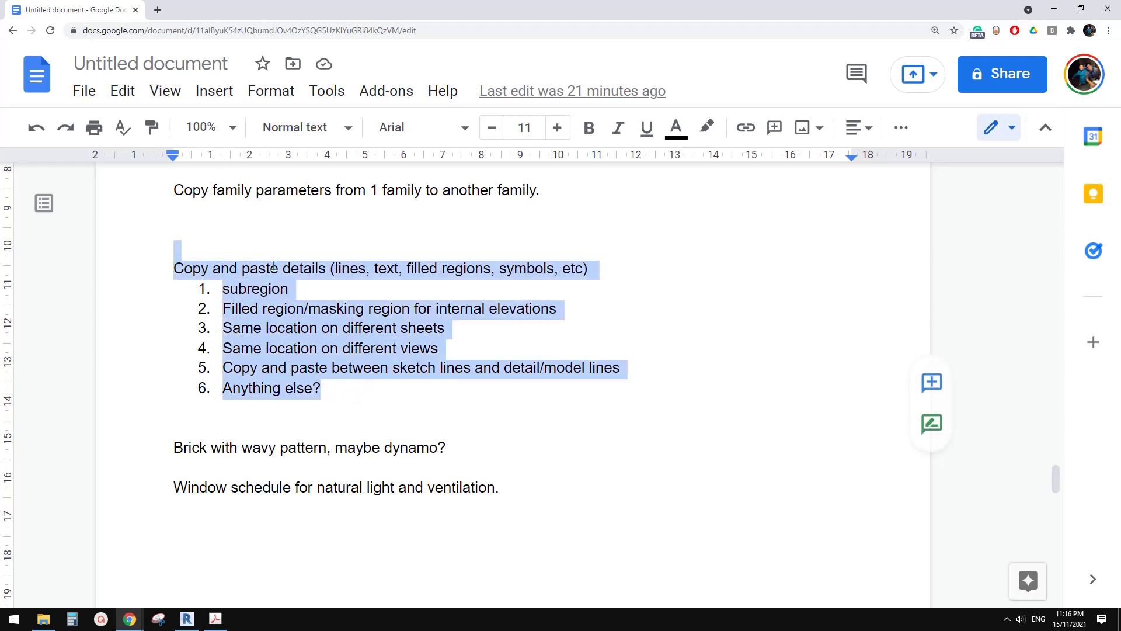